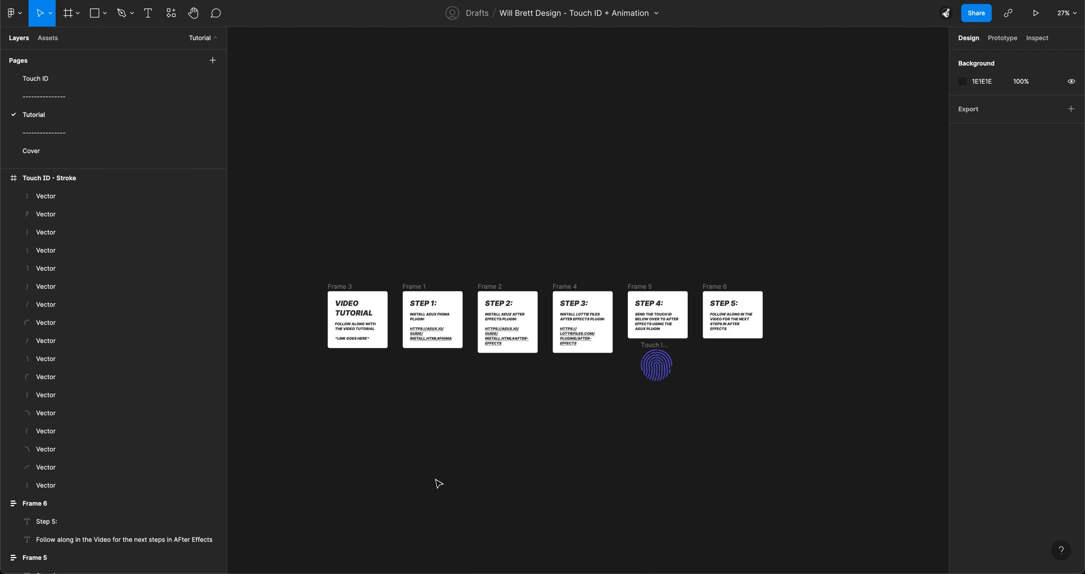
Open the Touch ID page and inspect the stroke settings of the first vector in the Touch ID - Stroke frame.
click(55, 78)
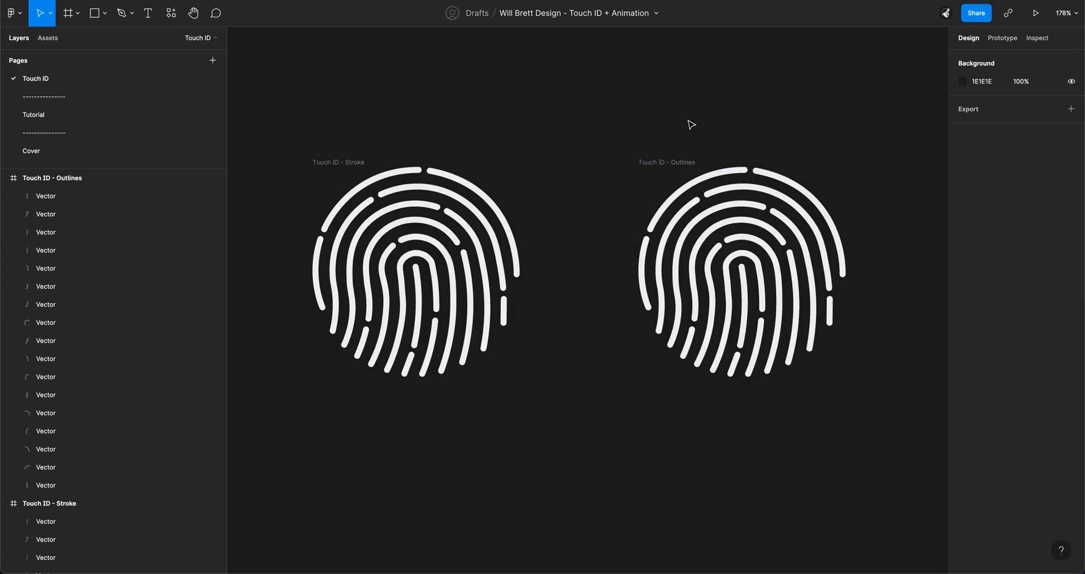
scroll(622, 116, up, 1)
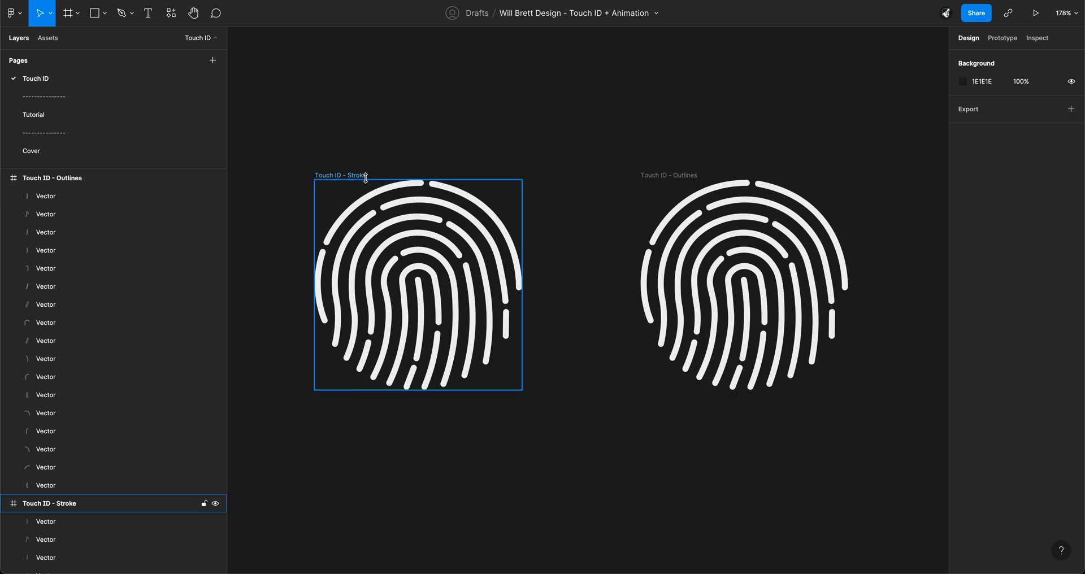
click(366, 177)
scroll(72, 512, down, 1)
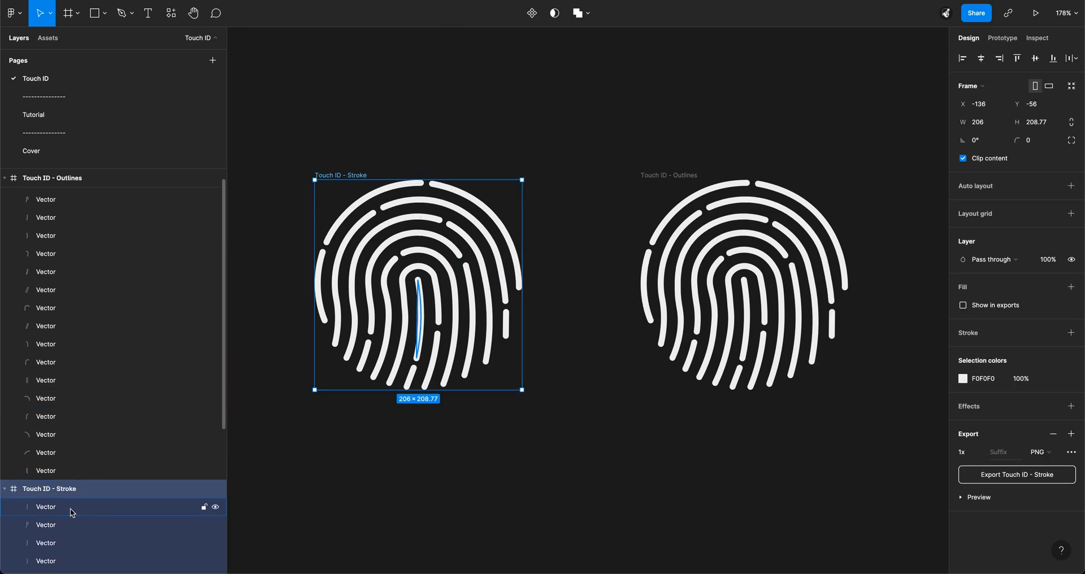
click(70, 507)
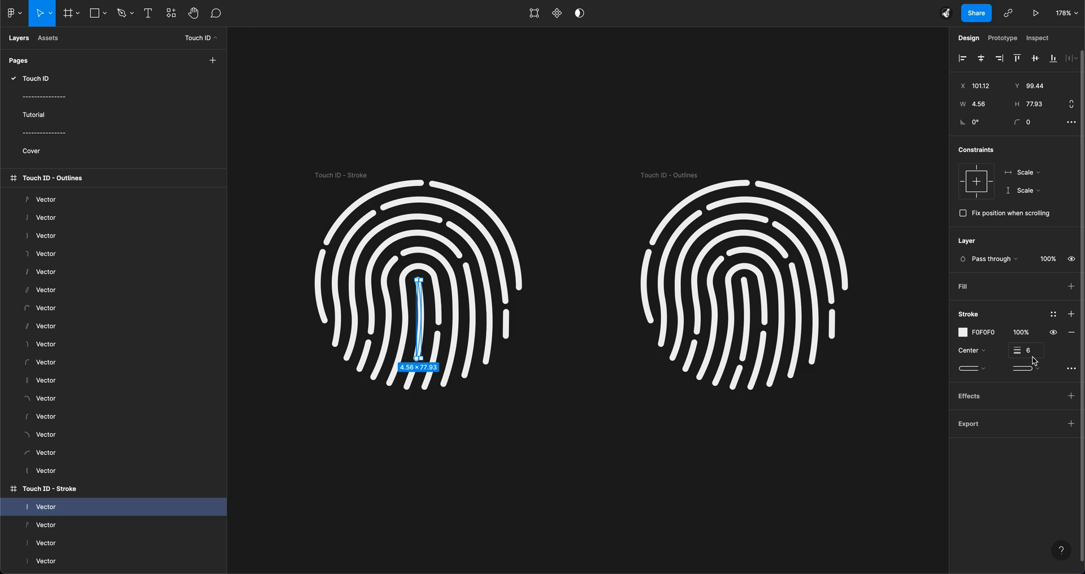
Inspect the fill settings of one of the vectors in the Touch ID - Outlines frame.
click(807, 446)
click(688, 173)
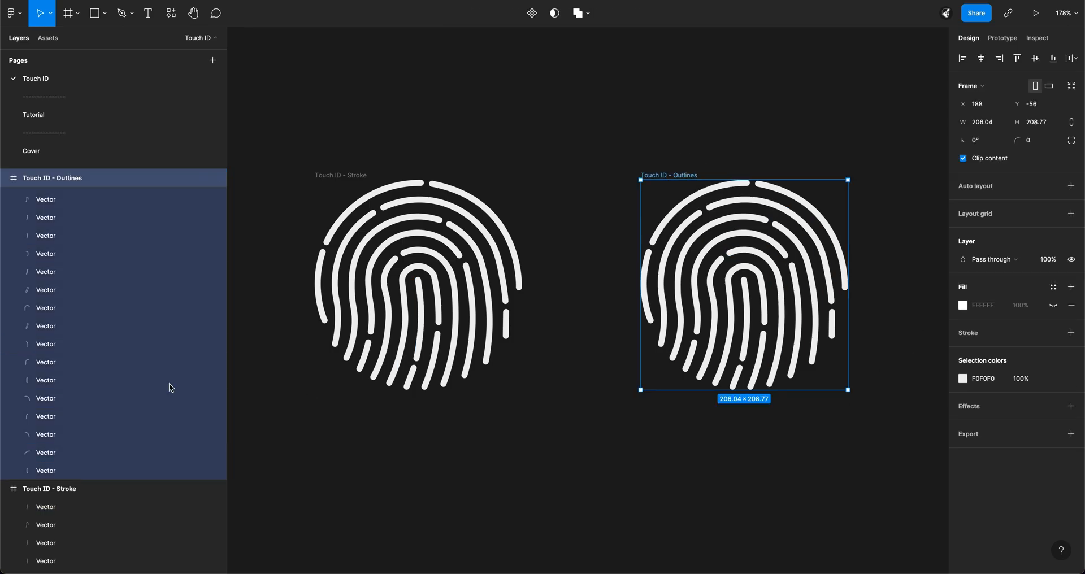
click(67, 218)
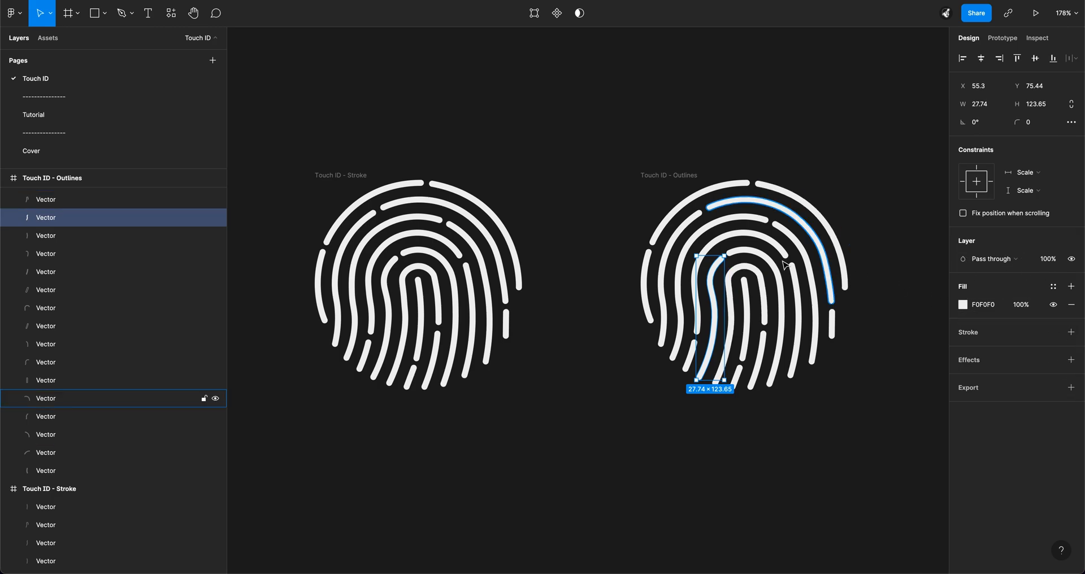
Try resizing the Touch ID - Outlines frame from its corner and undo the change.
click(681, 174)
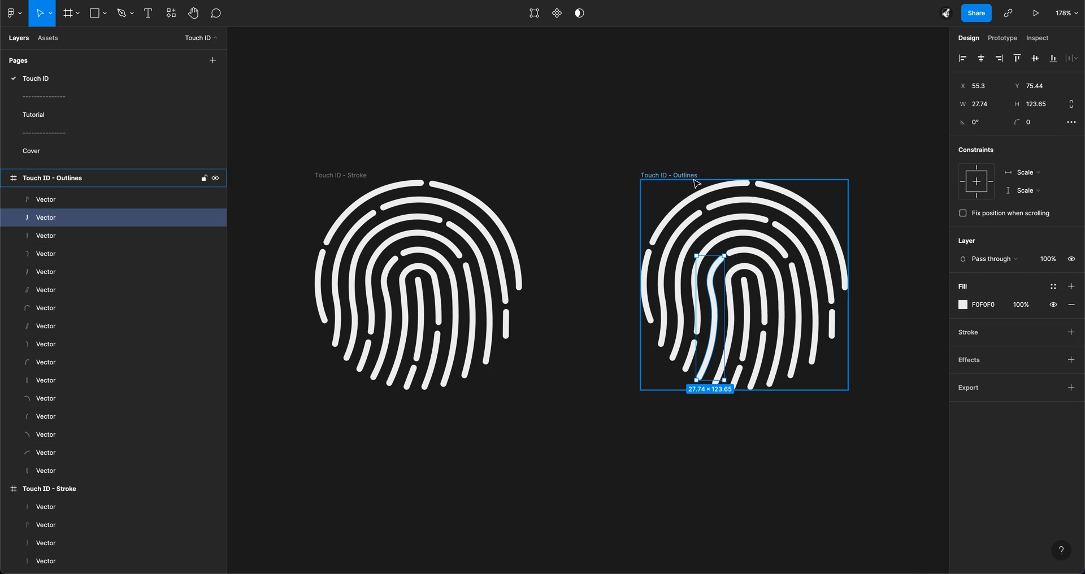
drag(850, 388, 648, 220)
key(ctrl+z)
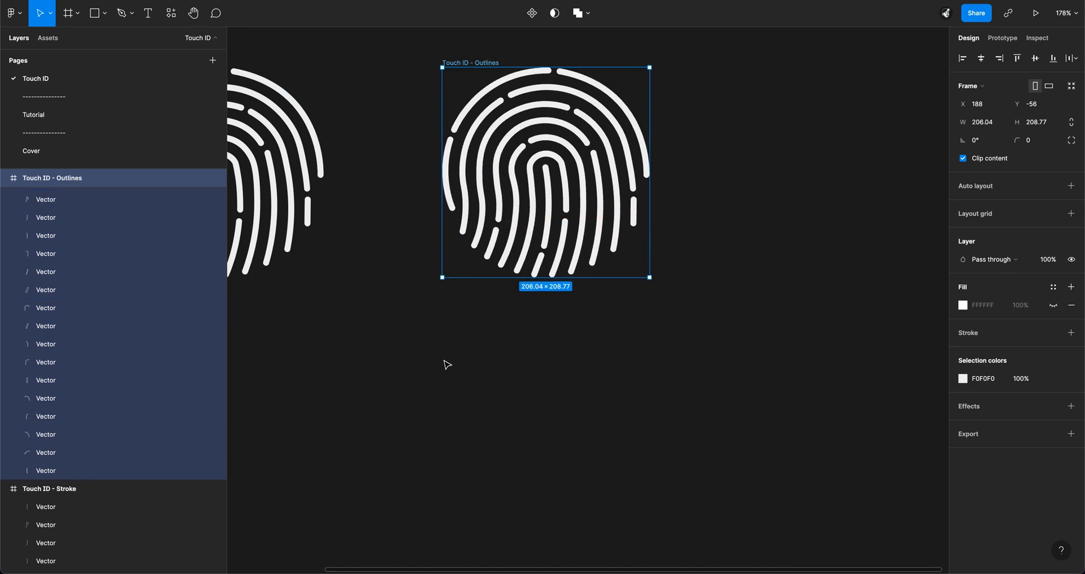
Try resizing the Touch ID - Stroke frame from its corner, restore its original size and clear the selection.
scroll(447, 364, left, 5)
scroll(447, 365, up, 2)
click(416, 155)
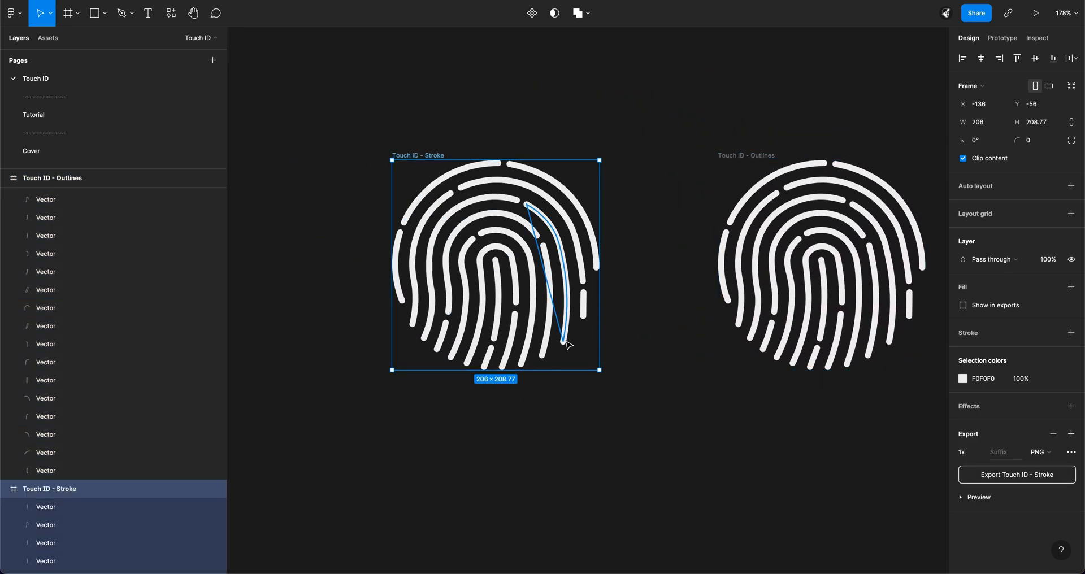
mouse_move(601, 371)
mouse_down()
mouse_move(463, 249)
mouse_move(635, 390)
mouse_move(899, 570)
mouse_move(599, 308)
mouse_move(621, 346)
mouse_move(599, 309)
mouse_up()
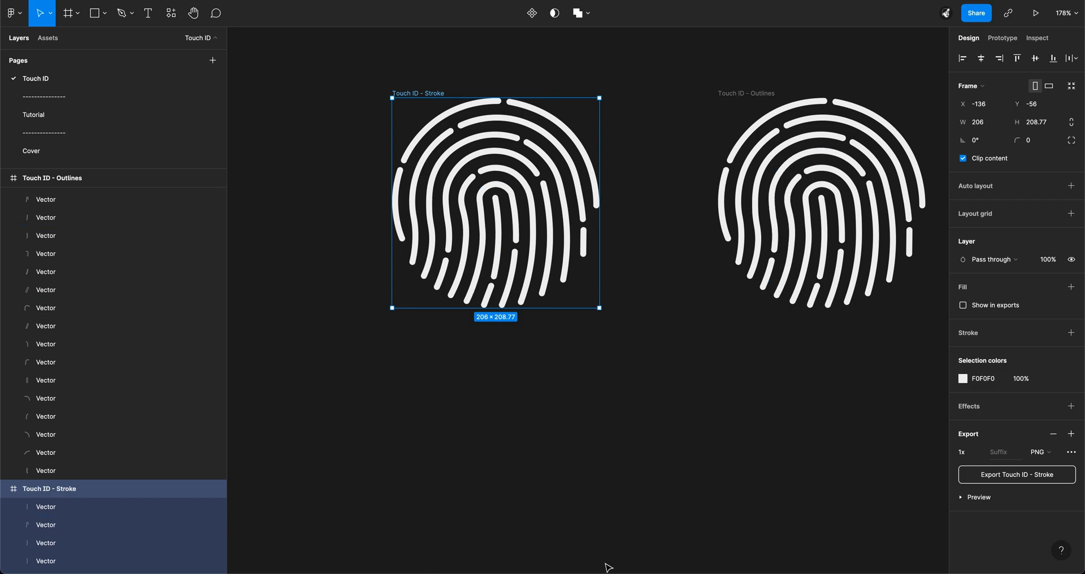
click(707, 446)
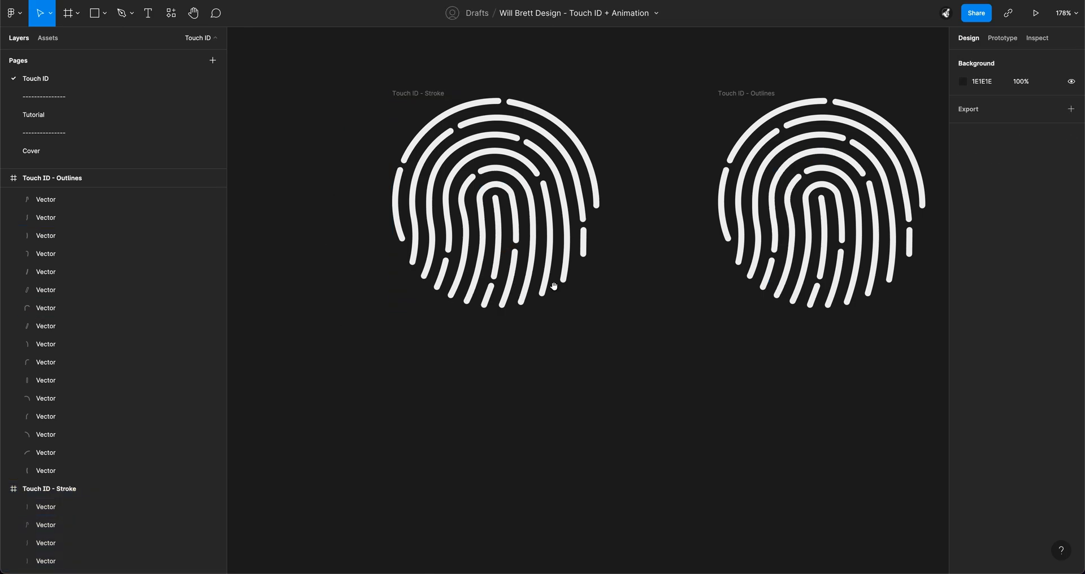
scroll(498, 271, up, 2)
drag(825, 375, 740, 402)
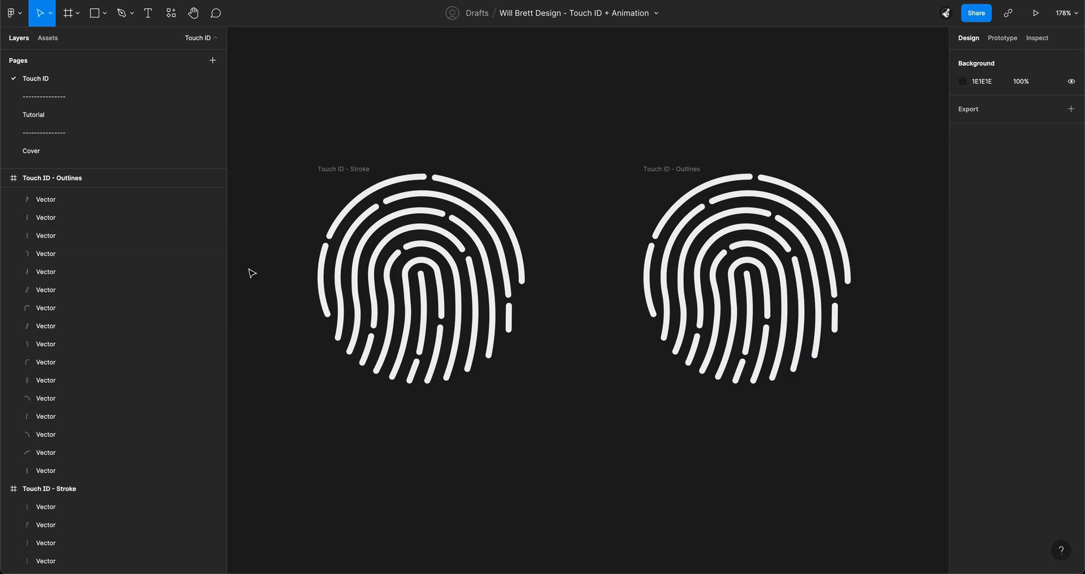
mouse_move(254, 127)
mouse_down()
mouse_move(441, 344)
mouse_move(613, 455)
mouse_up()
click(732, 460)
Open the Tutorial page and view the instruction cards up close, starting with the Video Tutorial and Step 1 cards.
click(116, 115)
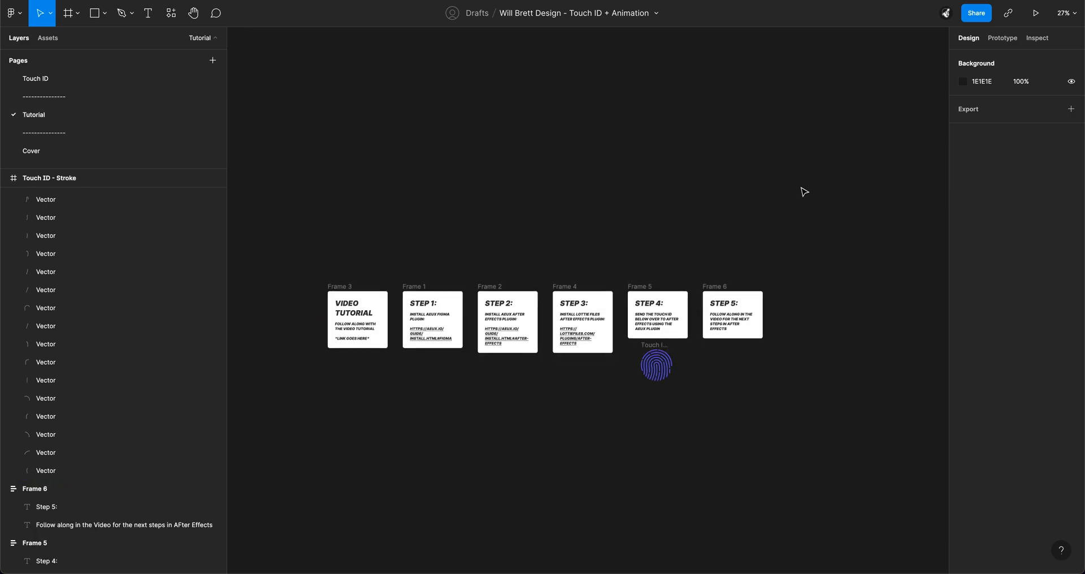
scroll(371, 351, up, 3)
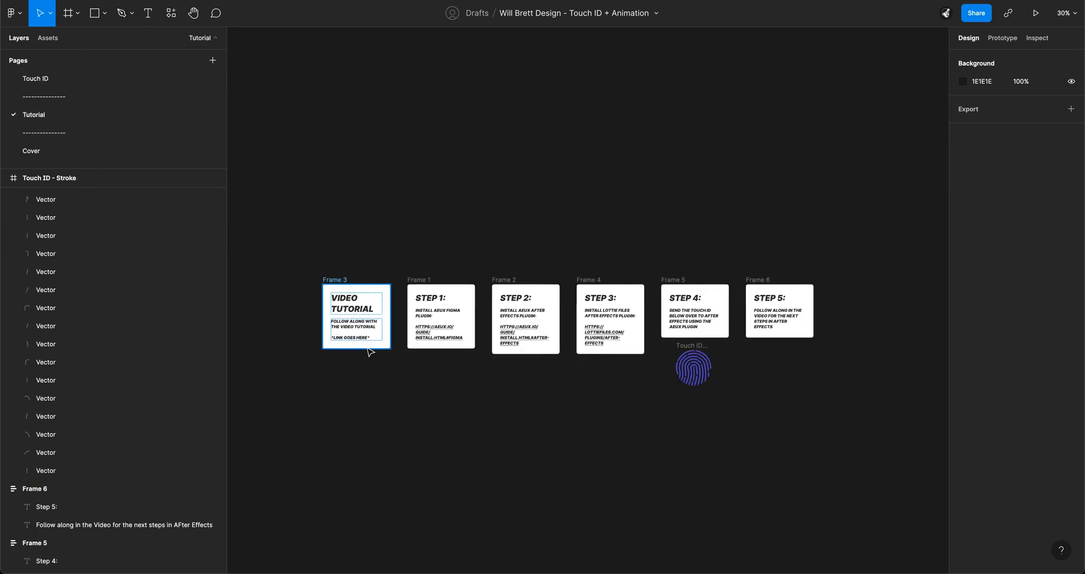
scroll(491, 407, up, 3)
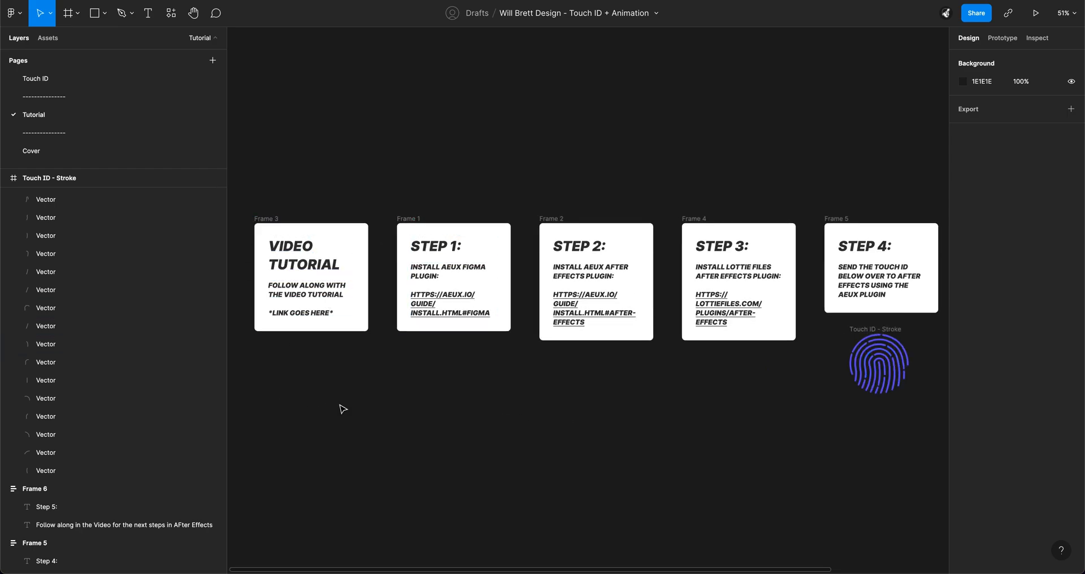
scroll(453, 254, up, 5)
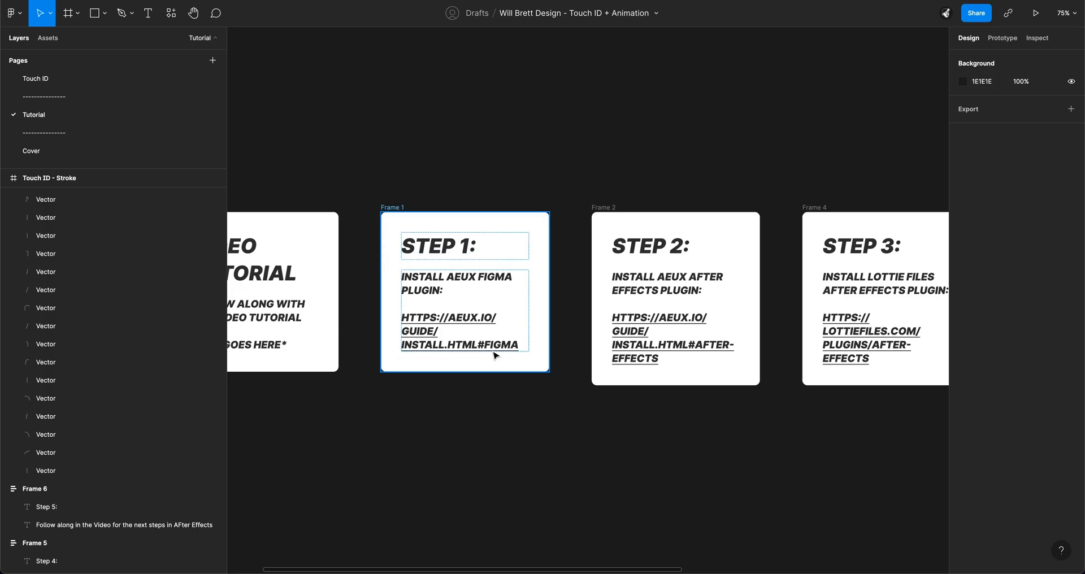
Open the AEUX Figma plugin install link from the Step 1 card and continue to the aeux.io guide.
click(453, 347)
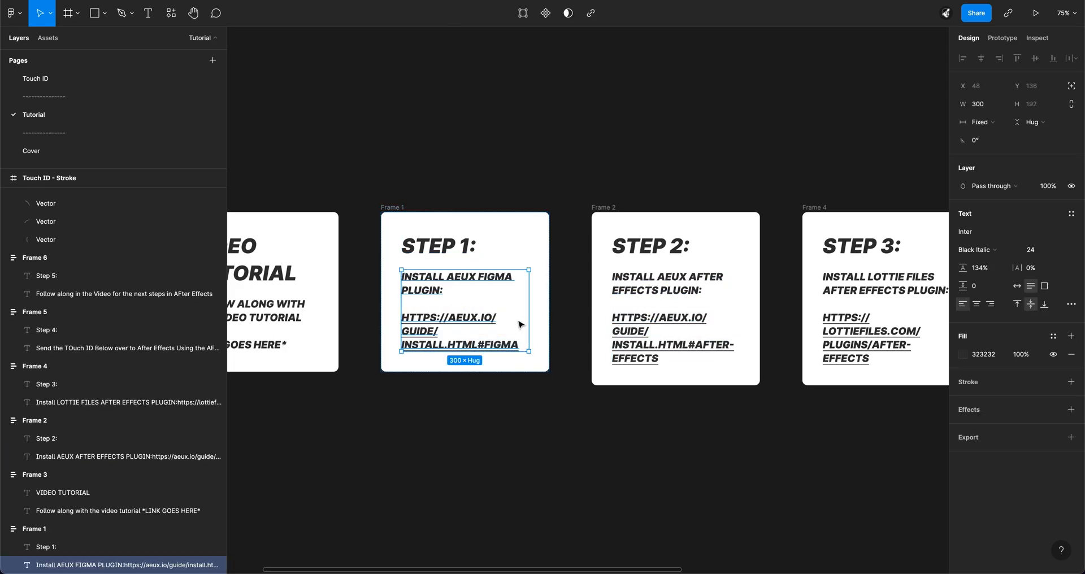
double_click(484, 351)
click(500, 329)
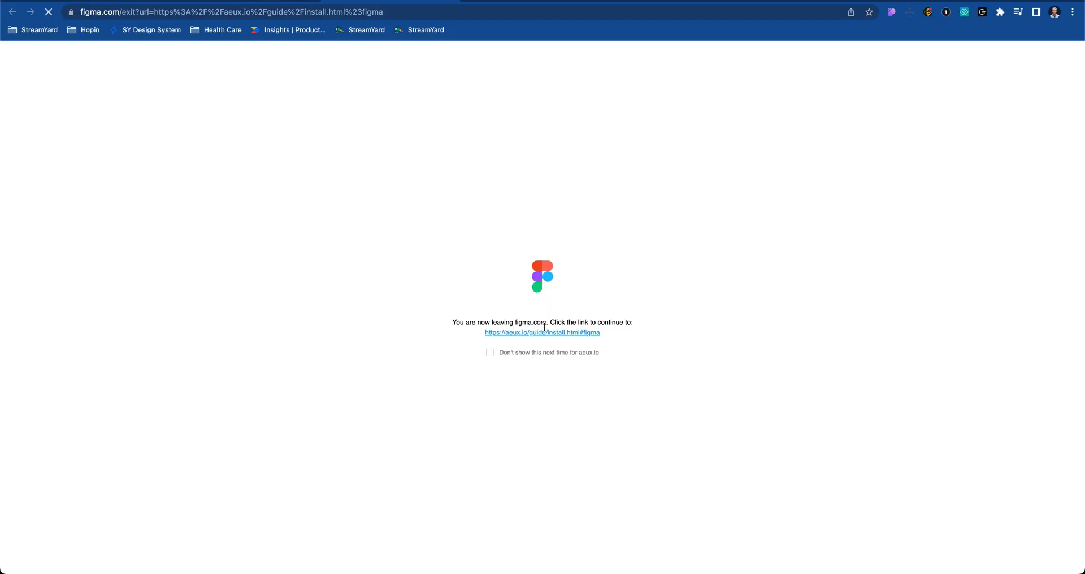
click(537, 333)
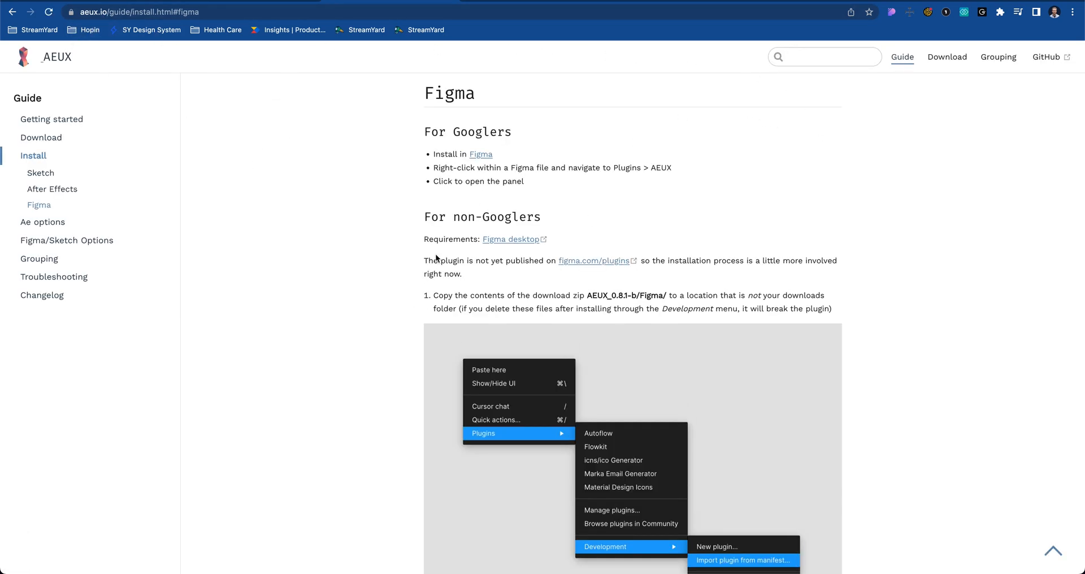
Read the Figma installation instructions for non-Googlers in the AEUX guide, including importing the plugin from its manifest.
scroll(643, 168, up, 1)
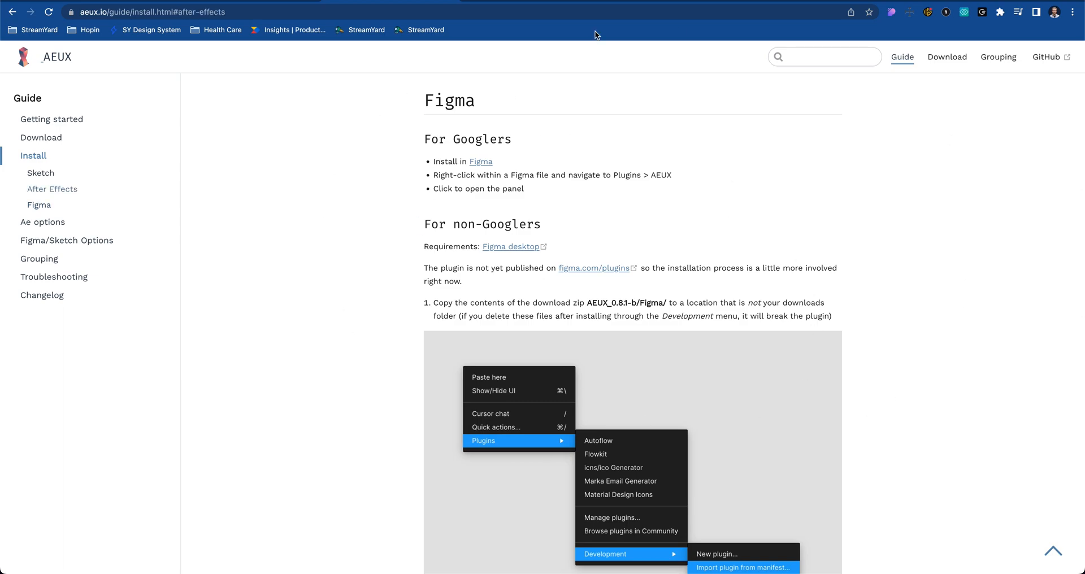
scroll(835, 291, down, 4)
scroll(734, 236, down, 1)
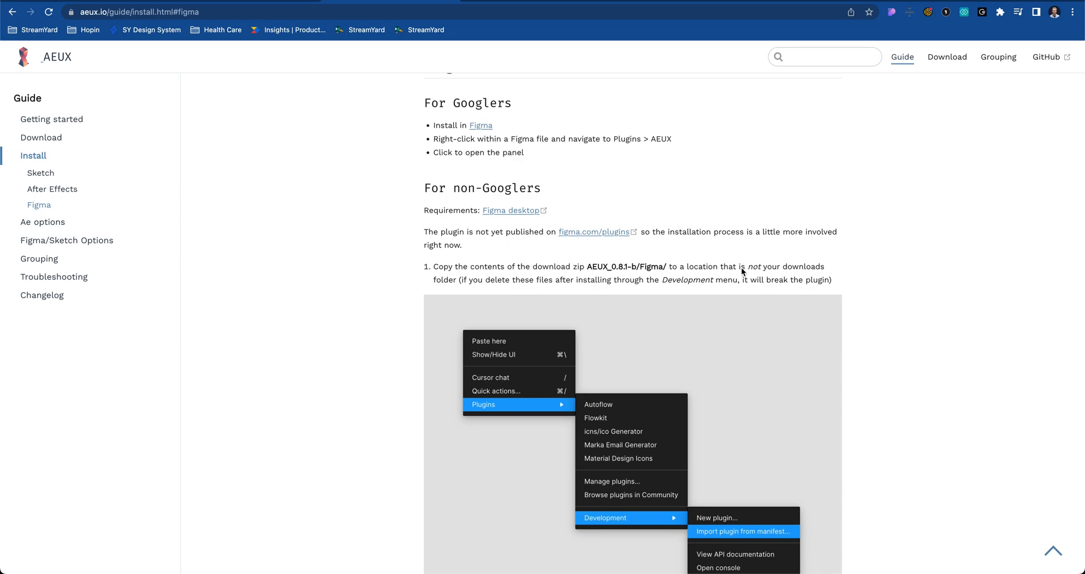
scroll(605, 194, down, 5)
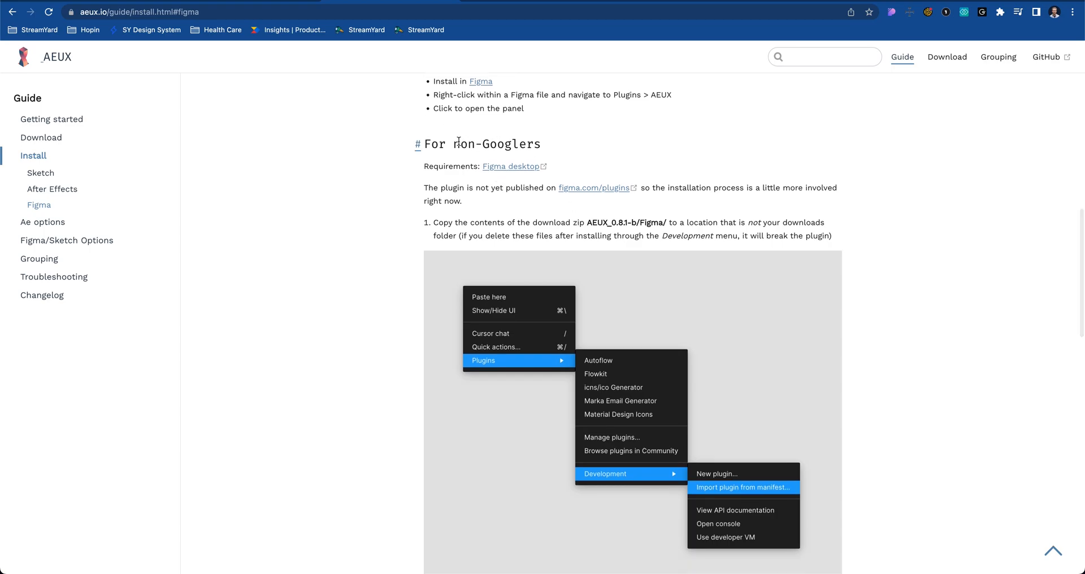
drag(535, 154, 440, 136)
scroll(574, 235, down, 15)
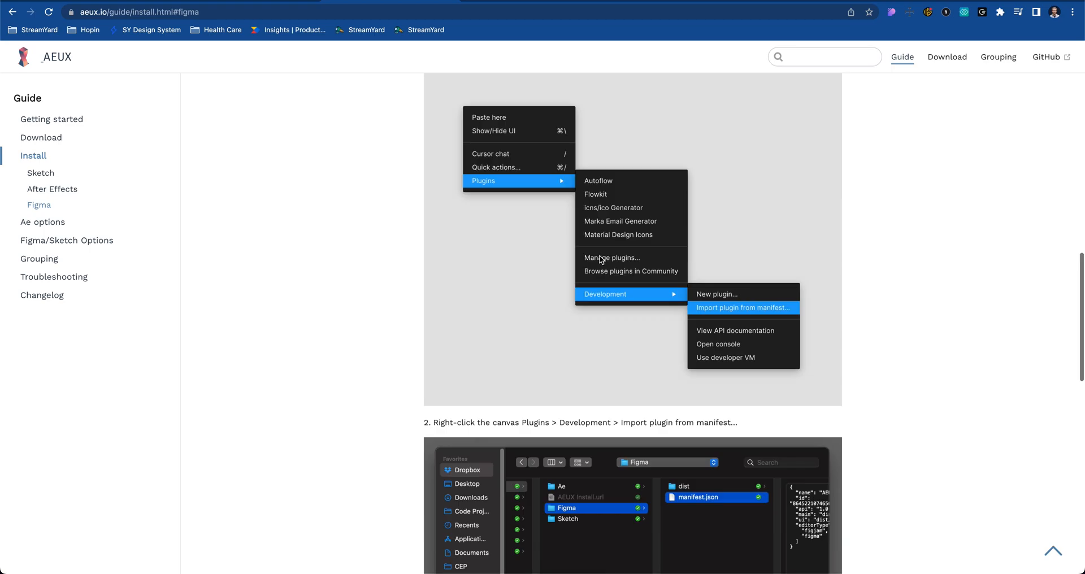
scroll(737, 367, down, 4)
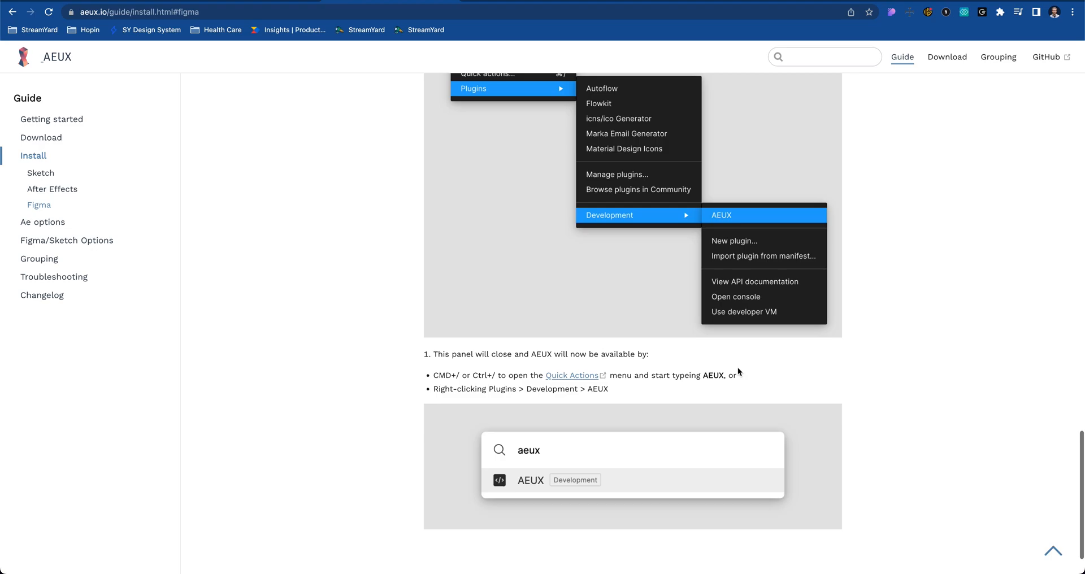
scroll(728, 365, up, 8)
scroll(705, 225, up, 8)
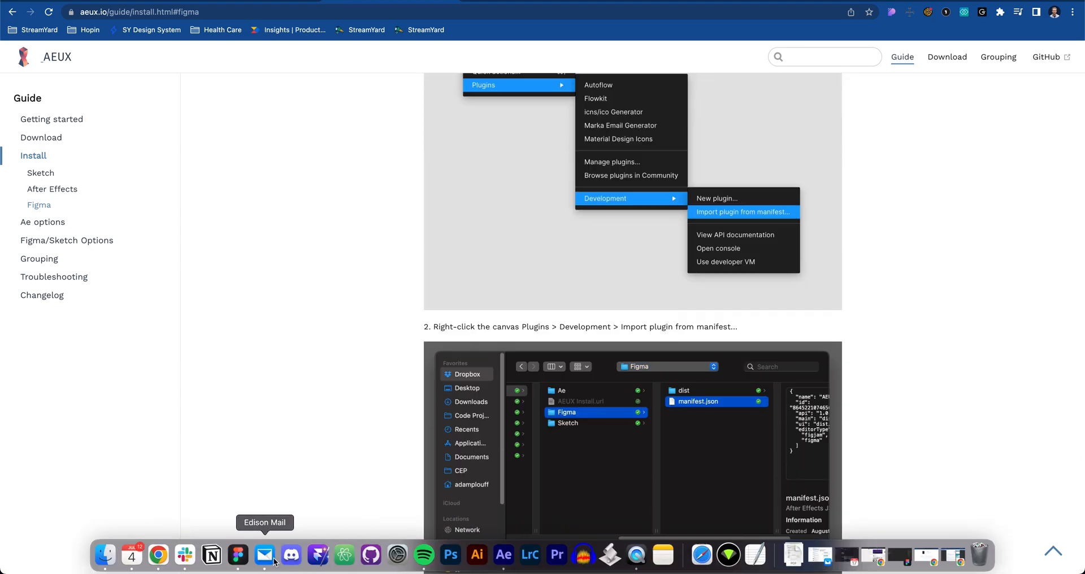
Switch back to Figma, clear the text selection and view the Step 2 card about the AEUX After Effects plugin.
click(238, 563)
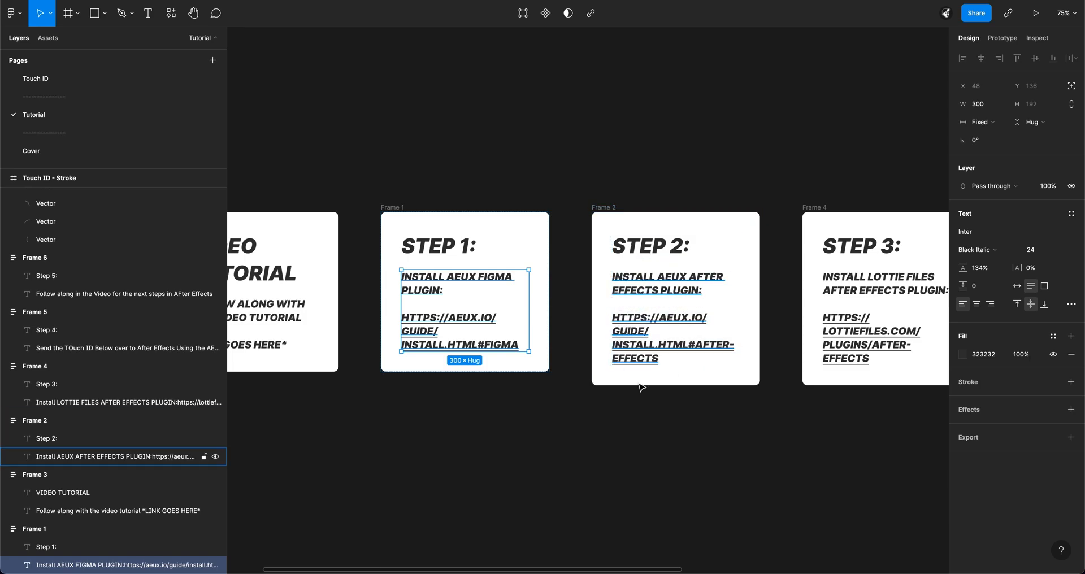
scroll(717, 409, right, 3)
click(654, 410)
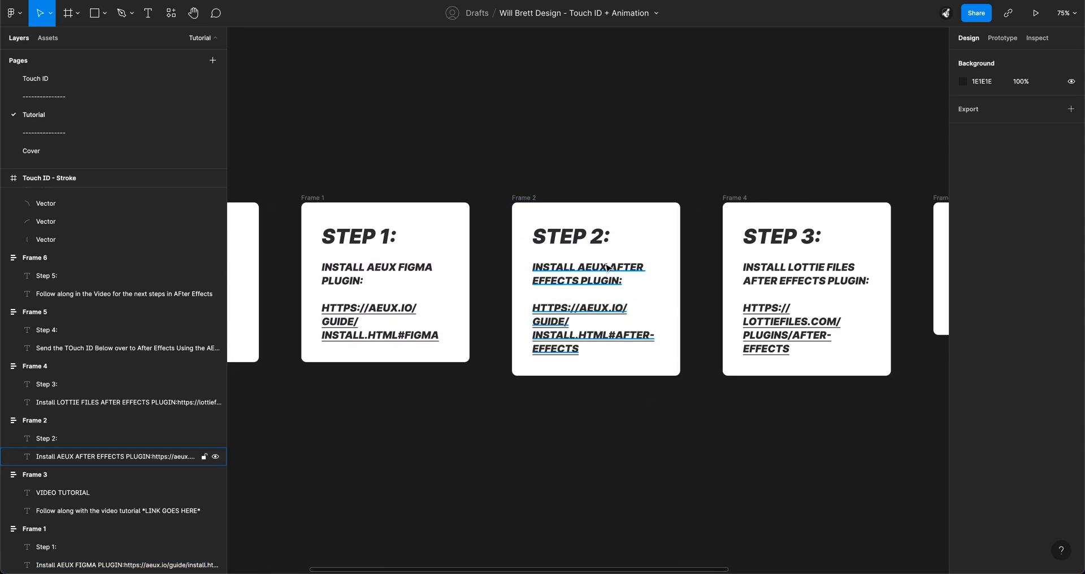
Switch to Chrome and load adobe.com in a new tab.
mouse_move(208, 565)
click(150, 561)
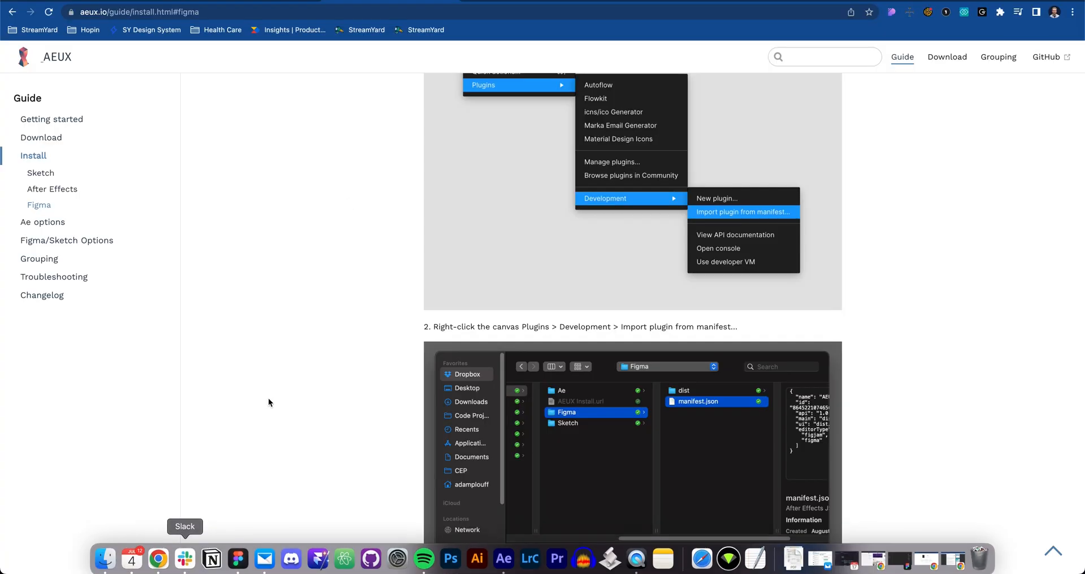
key(super+t)
text(c)
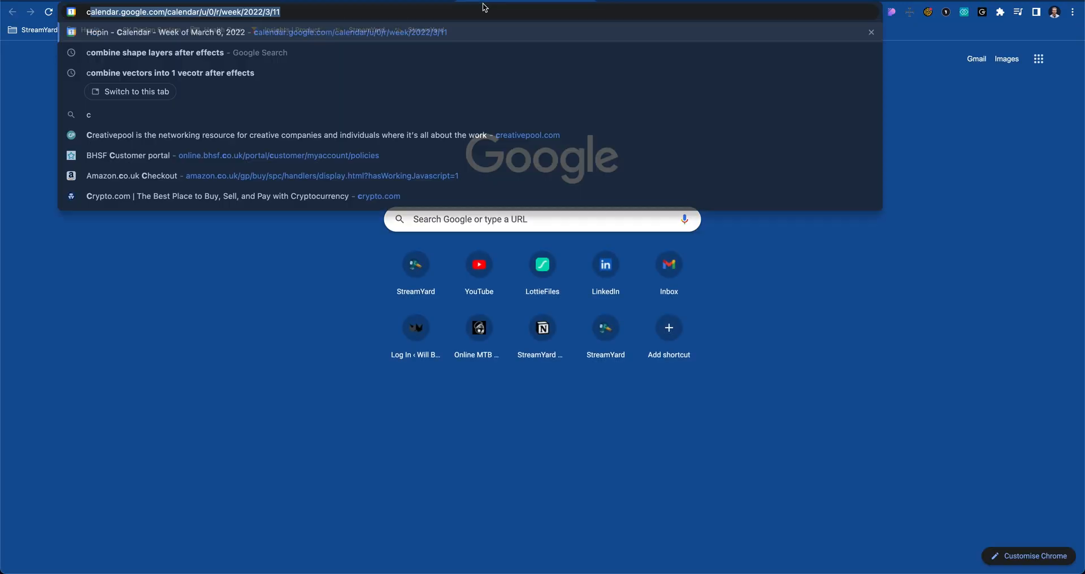
text(reativecloud)
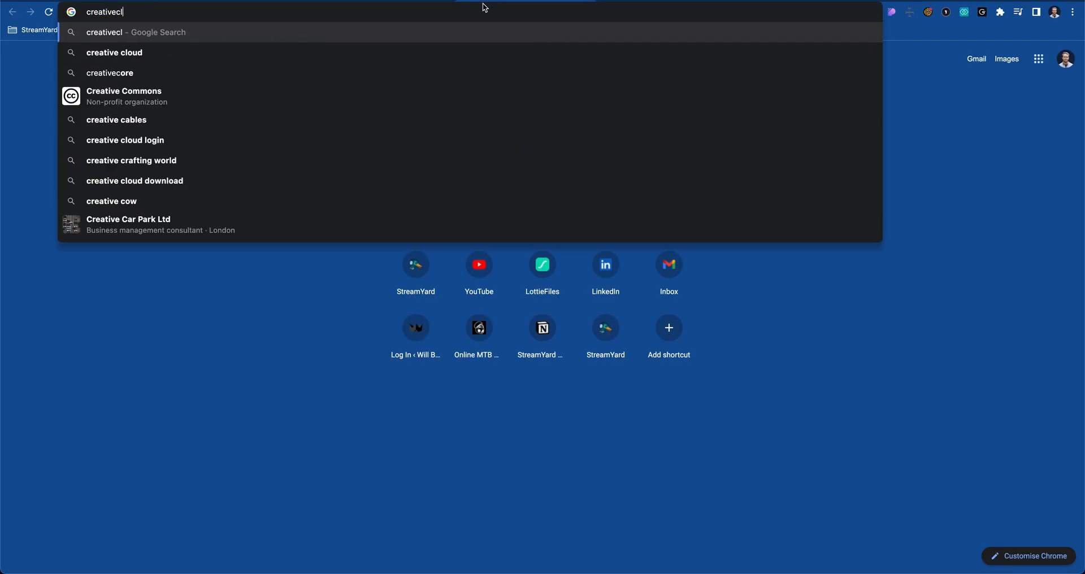
key(super+a)
text(adobe)
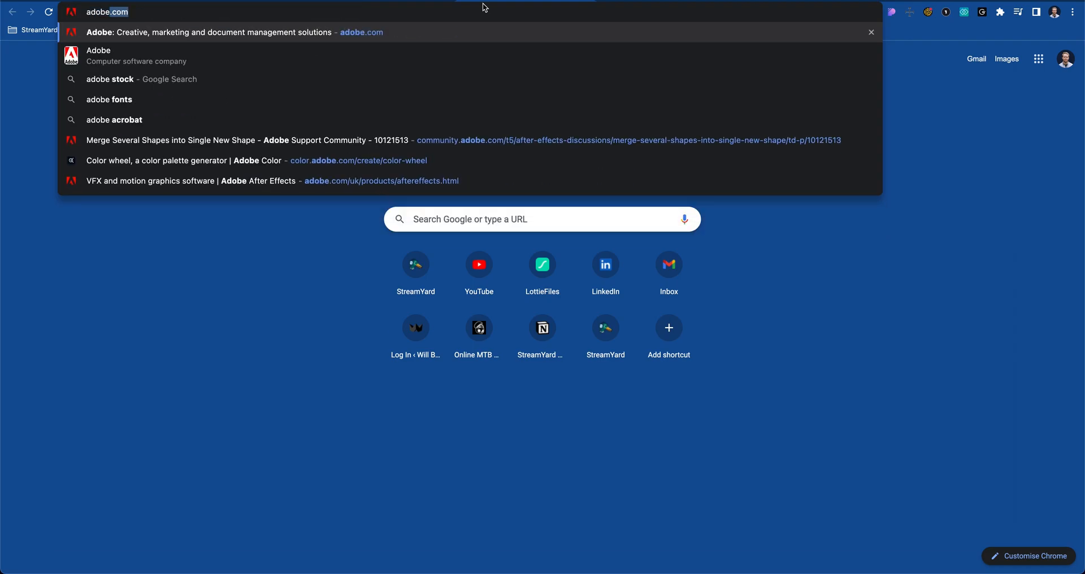
key(Return)
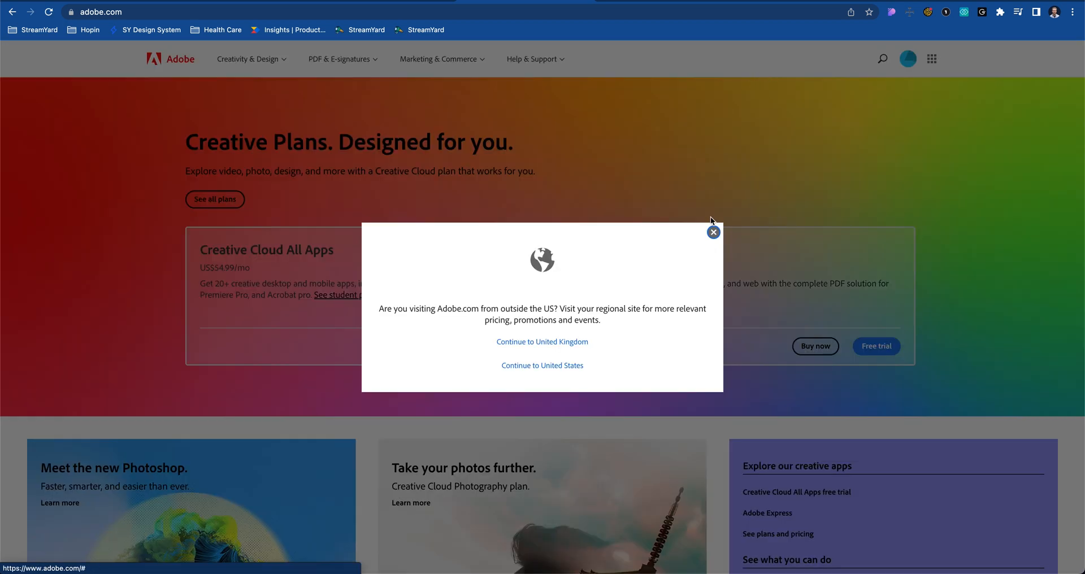
Dismiss the regional site prompt and open the Video page from Adobe's Creativity & Design offerings.
click(714, 231)
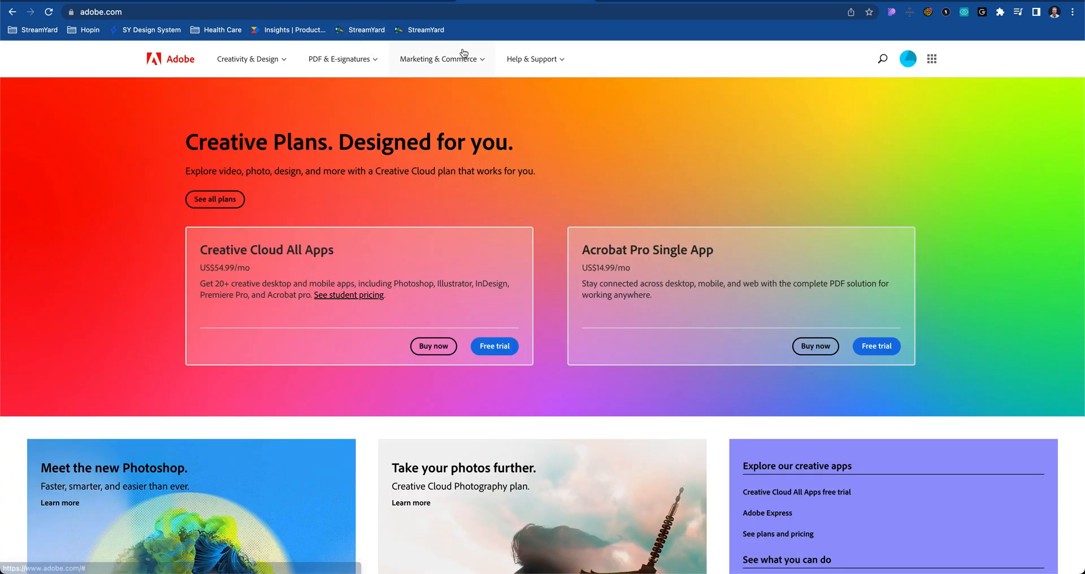
click(273, 64)
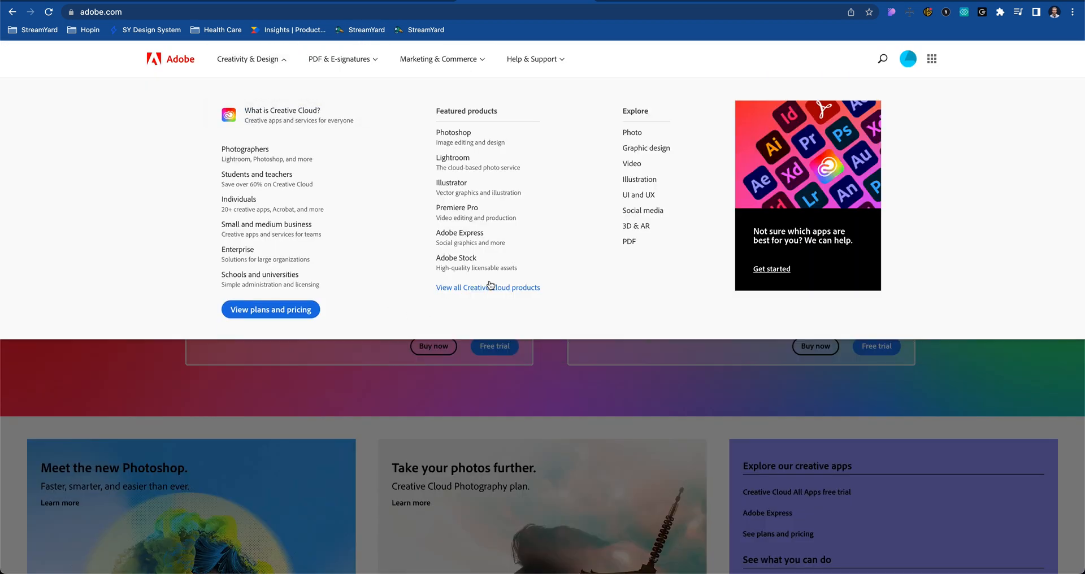
click(650, 167)
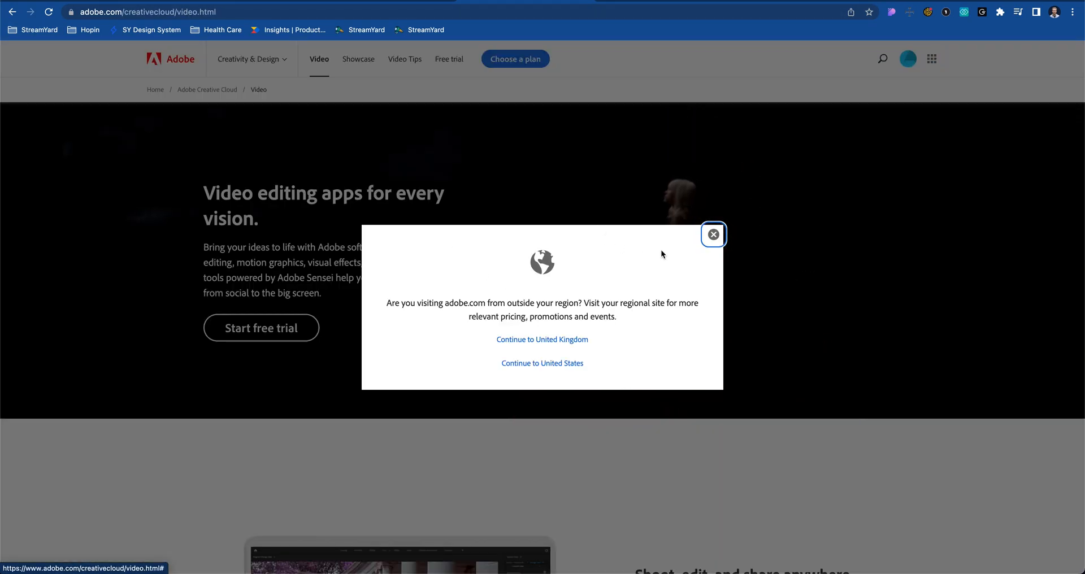
Dismiss the regional site prompts and open the Adobe After Effects product page from the video tools section.
click(714, 234)
scroll(717, 345, down, 12)
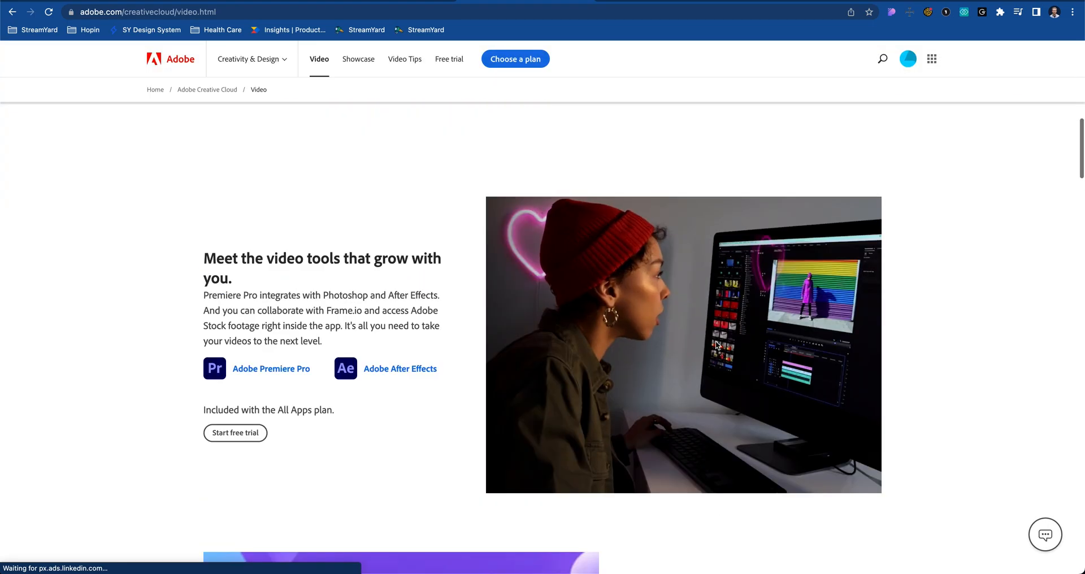
click(400, 369)
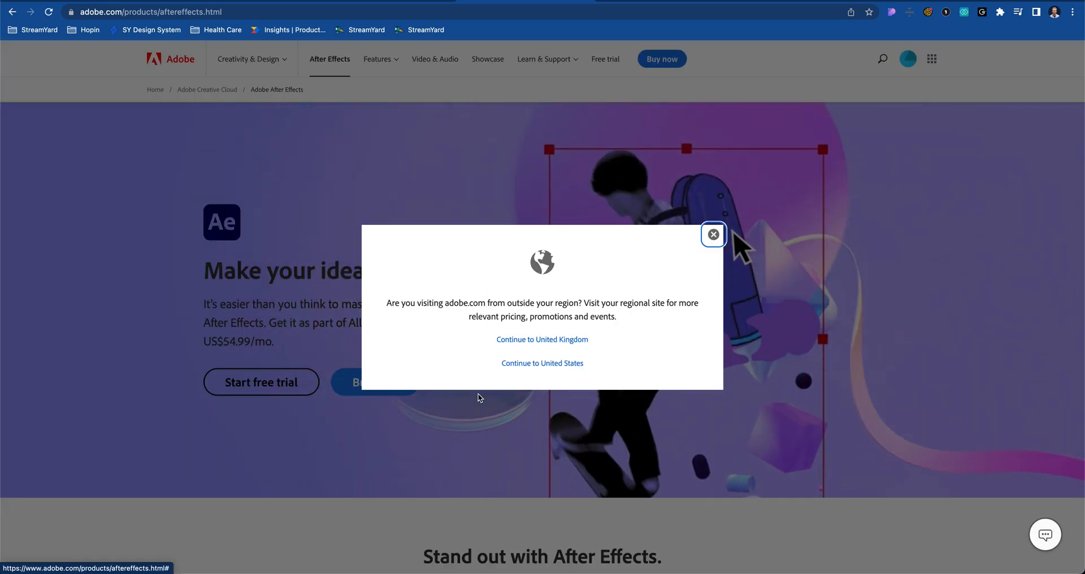
click(713, 234)
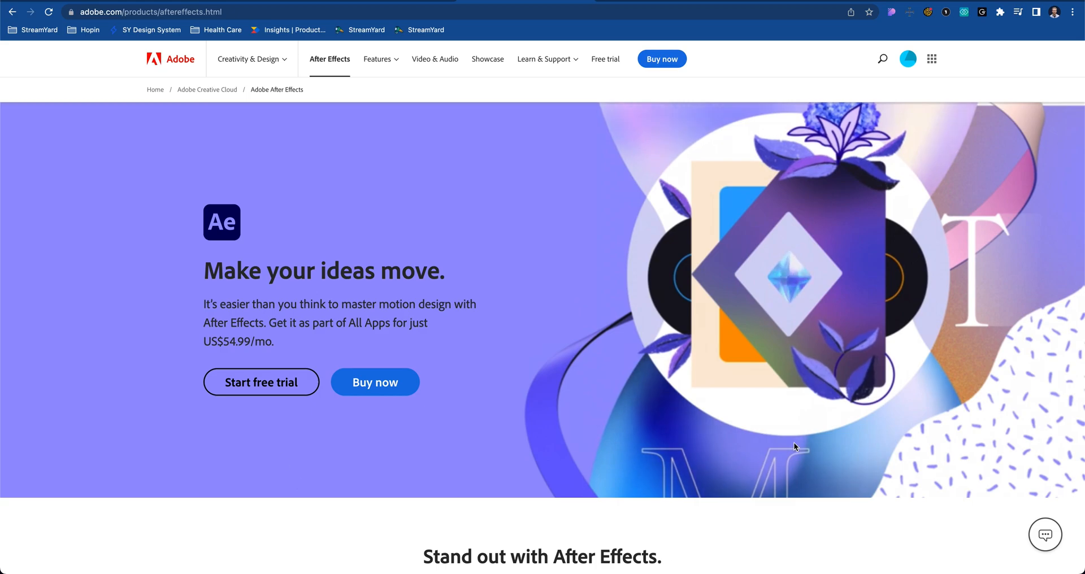
scroll(608, 320, down, 2)
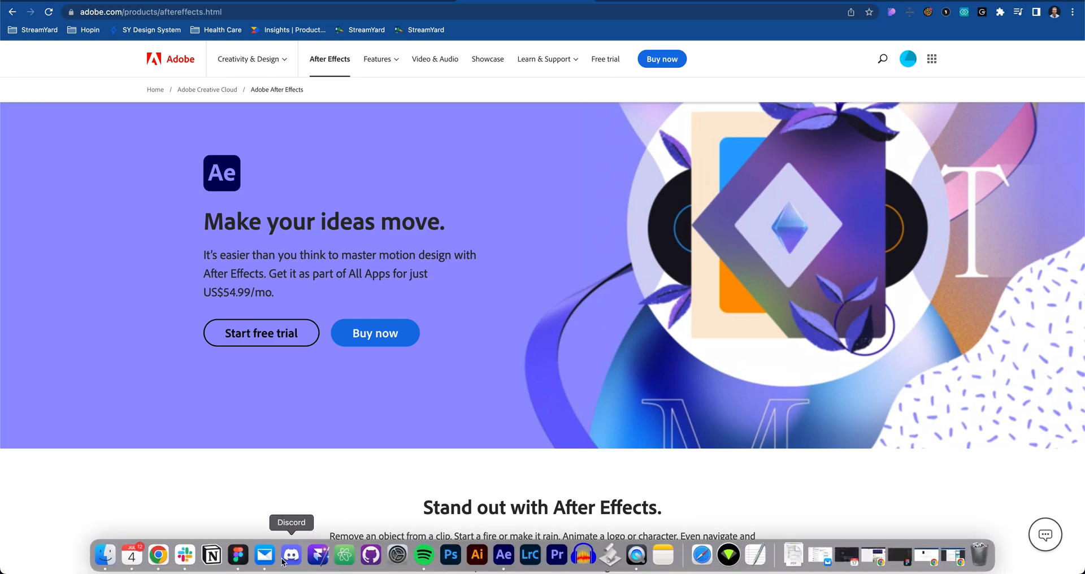
Switch back to Figma and open the LottieFiles After Effects plugin link on the Step 3 card.
click(240, 559)
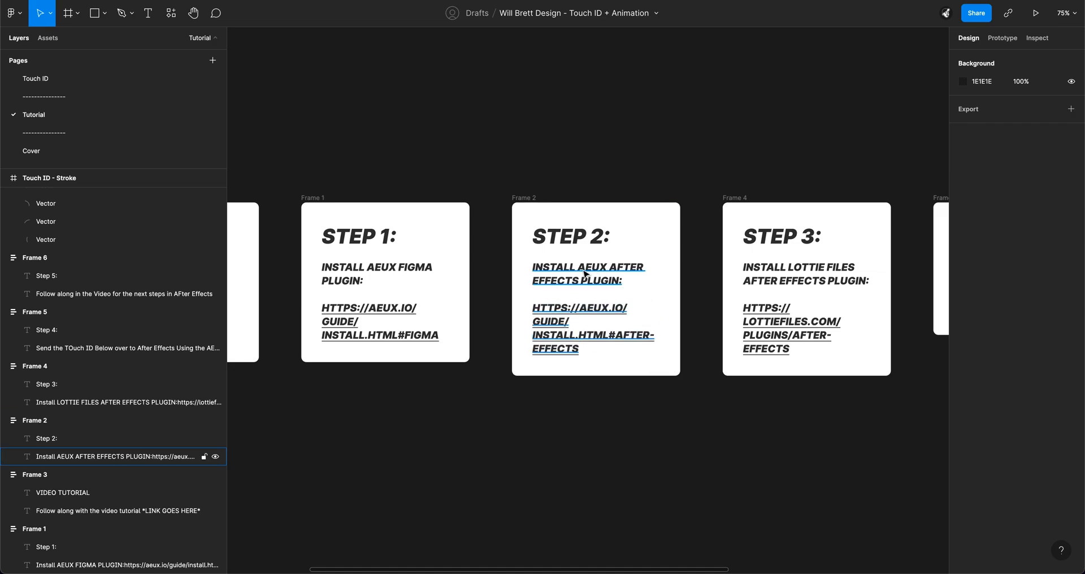
drag(620, 421, 581, 423)
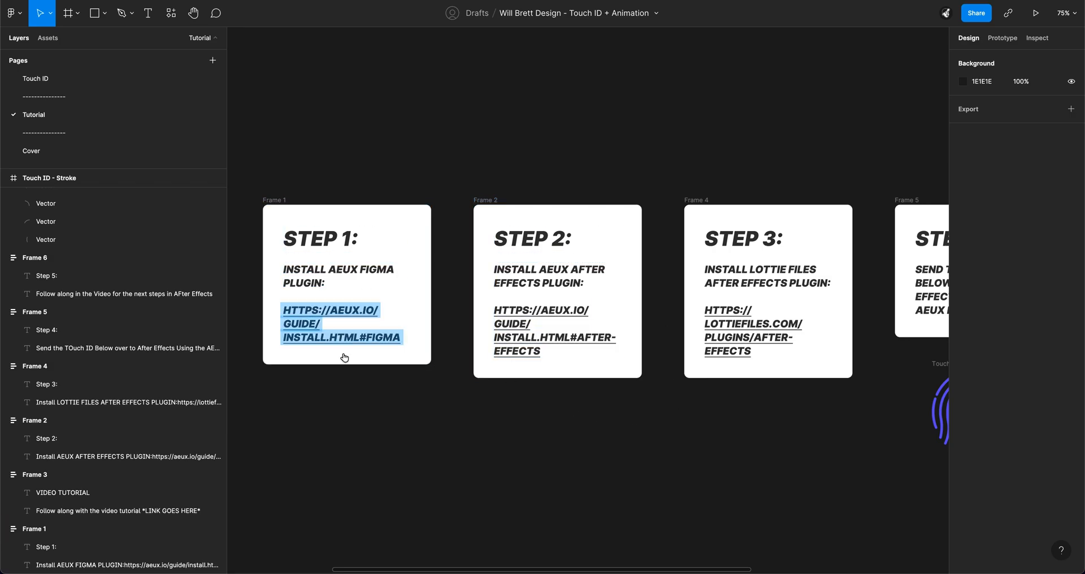
scroll(593, 407, right, 2)
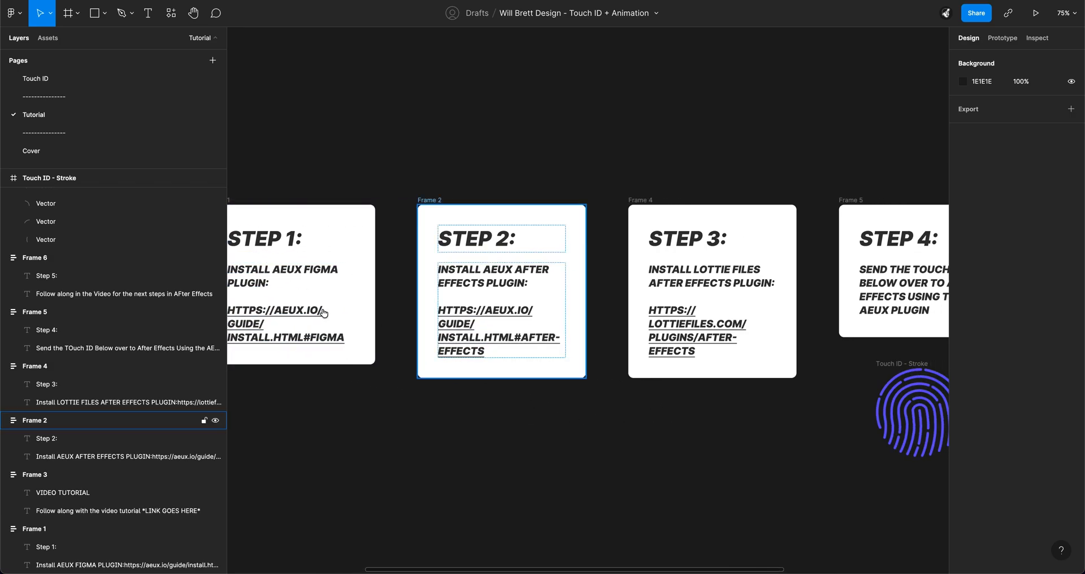
drag(778, 419, 637, 401)
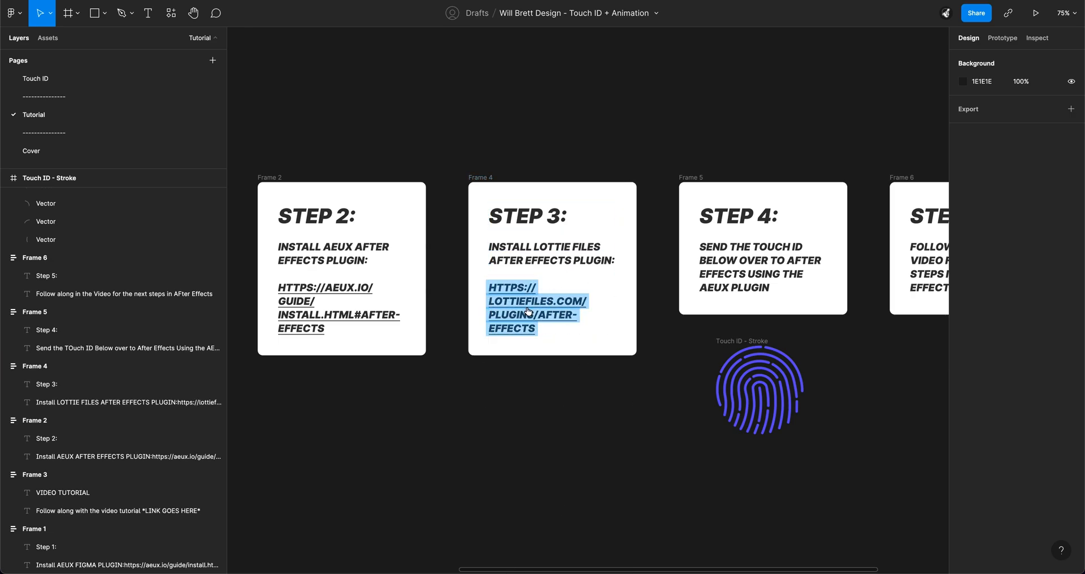
click(543, 314)
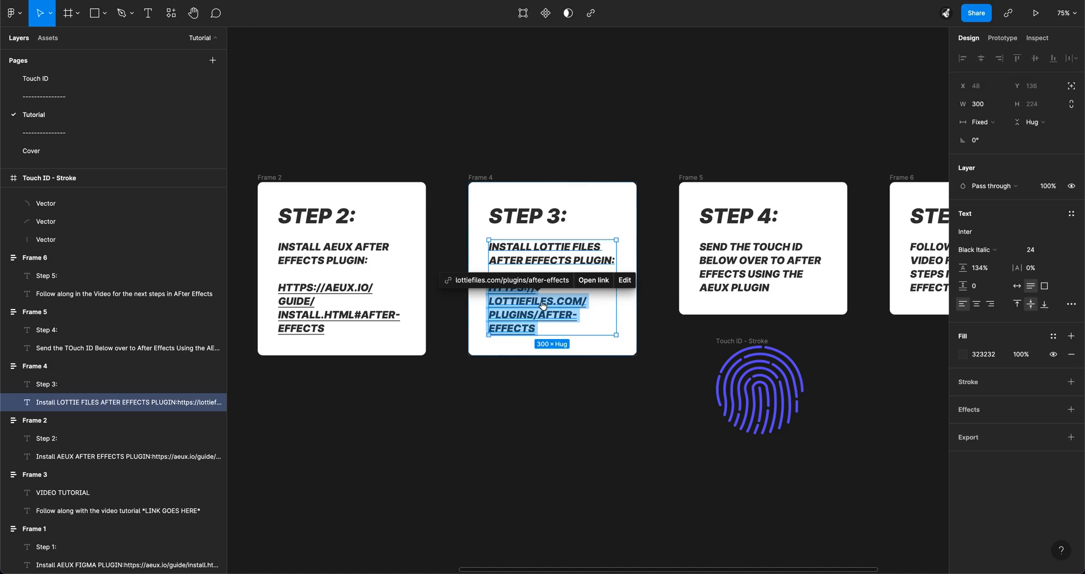
click(590, 296)
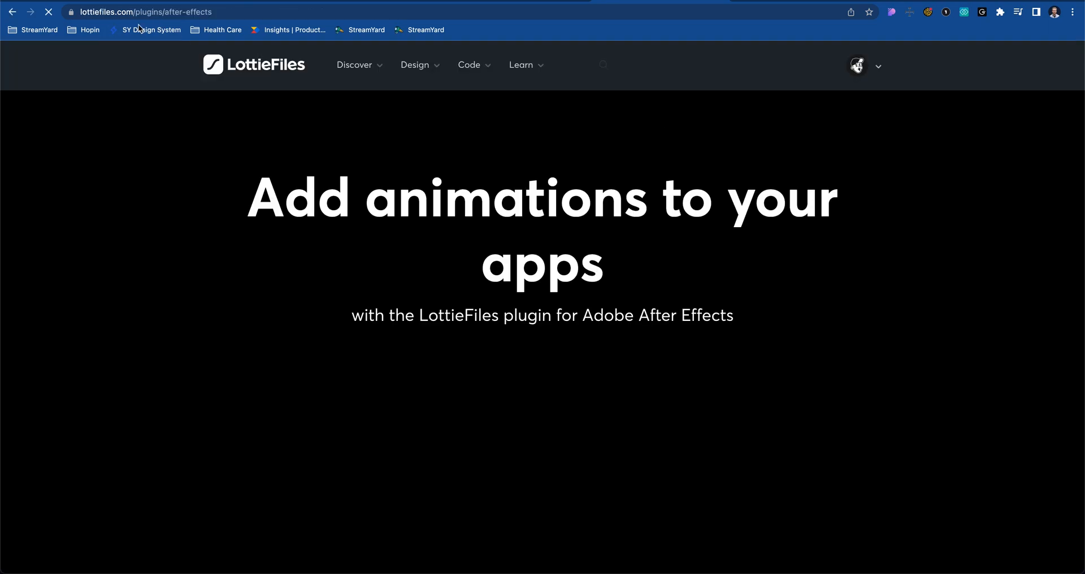
Review the LottieFiles plugin page for its preview video, download options and installation instructions.
mouse_move(421, 59)
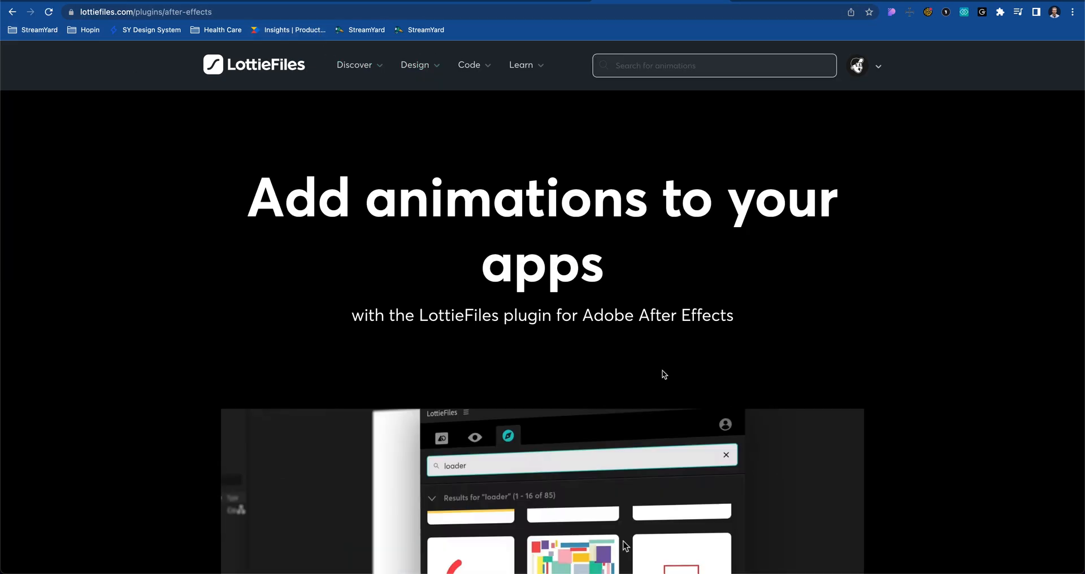
scroll(735, 376, down, 1)
scroll(801, 379, down, 10)
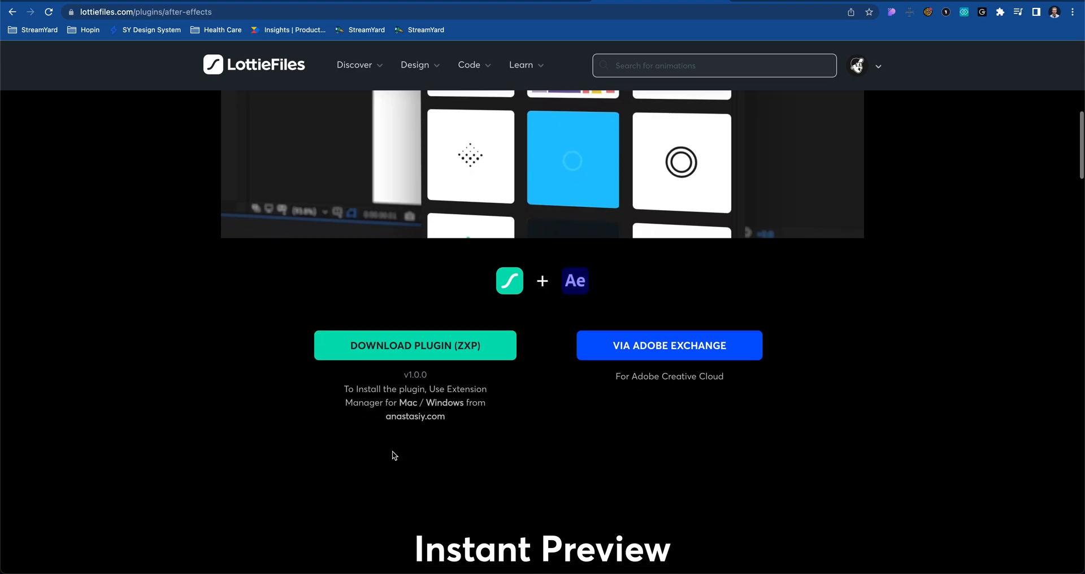
scroll(511, 187, up, 8)
scroll(622, 509, down, 4)
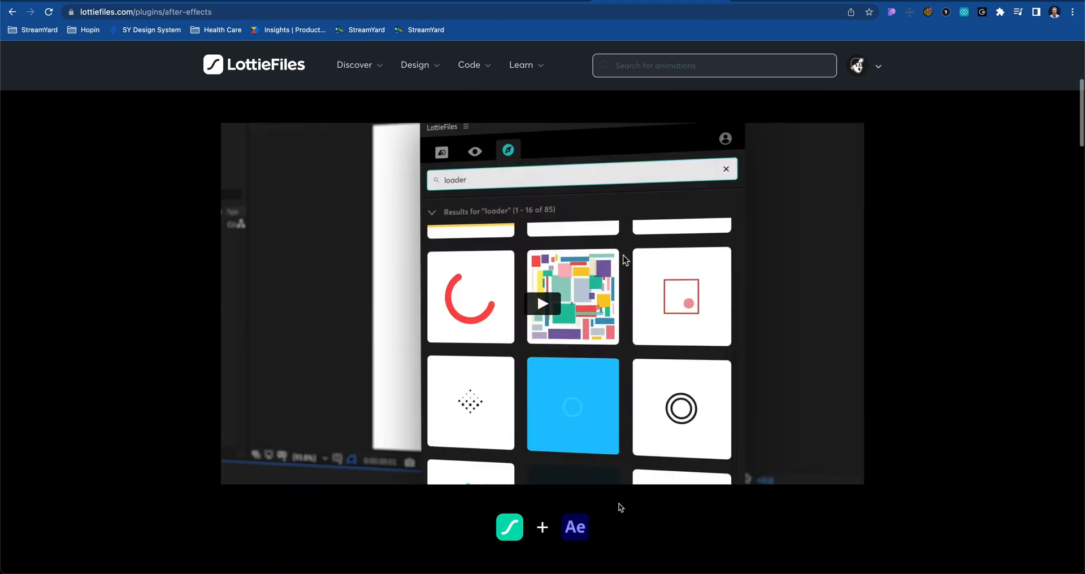
scroll(625, 260, down, 7)
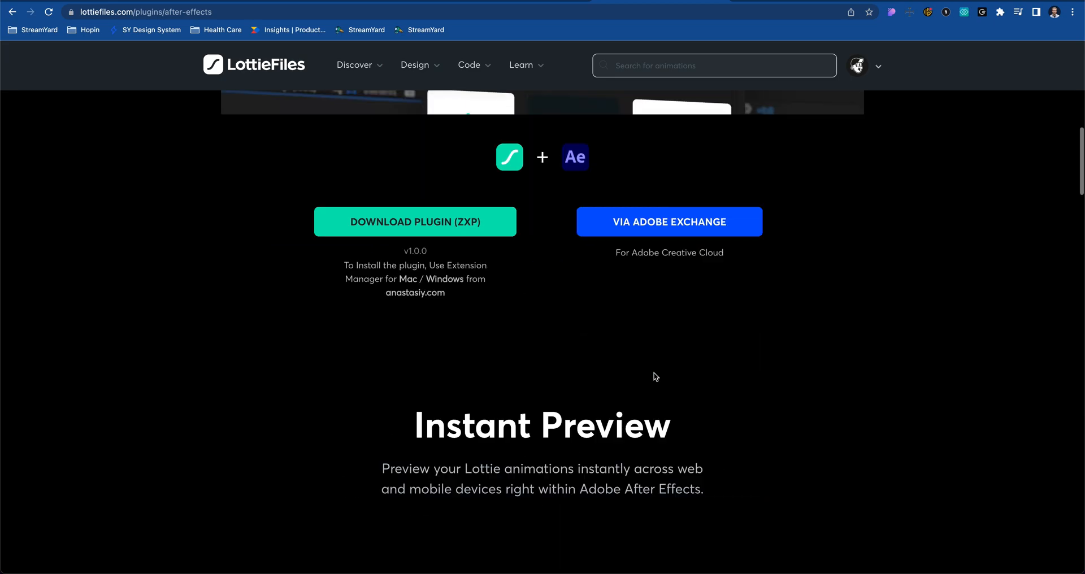
mouse_move(452, 569)
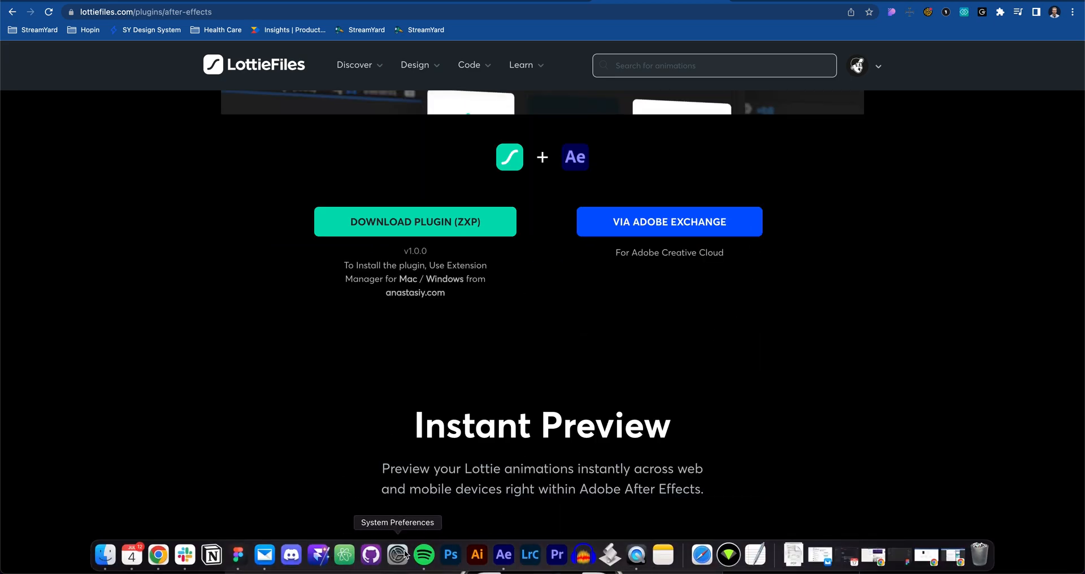
Return to Figma to view the Step 4 and Step 5 cards, checking the empty After Effects project as well.
key(super+Tab)
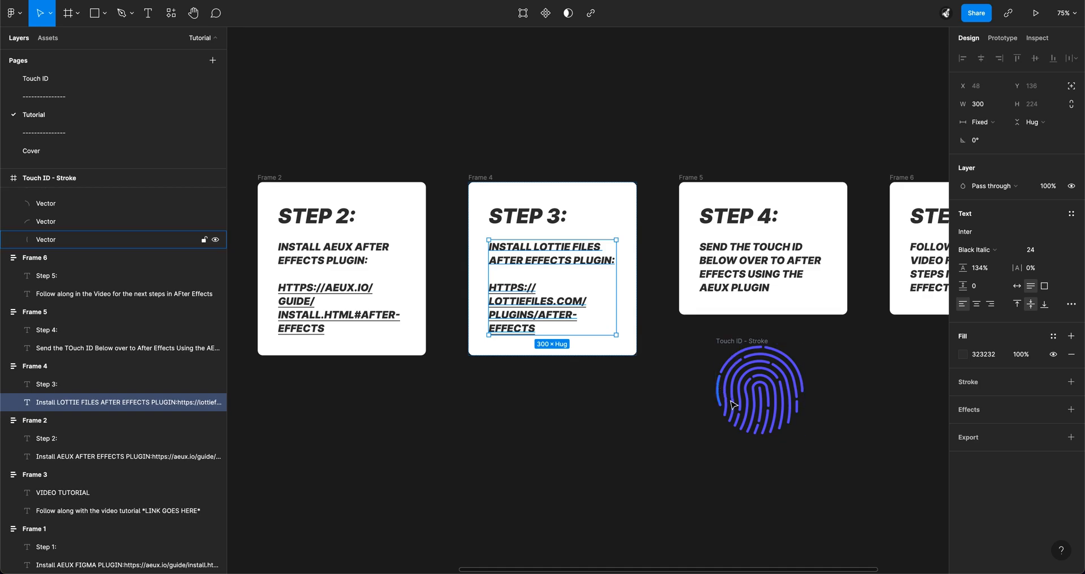
scroll(569, 470, right, 5)
click(715, 413)
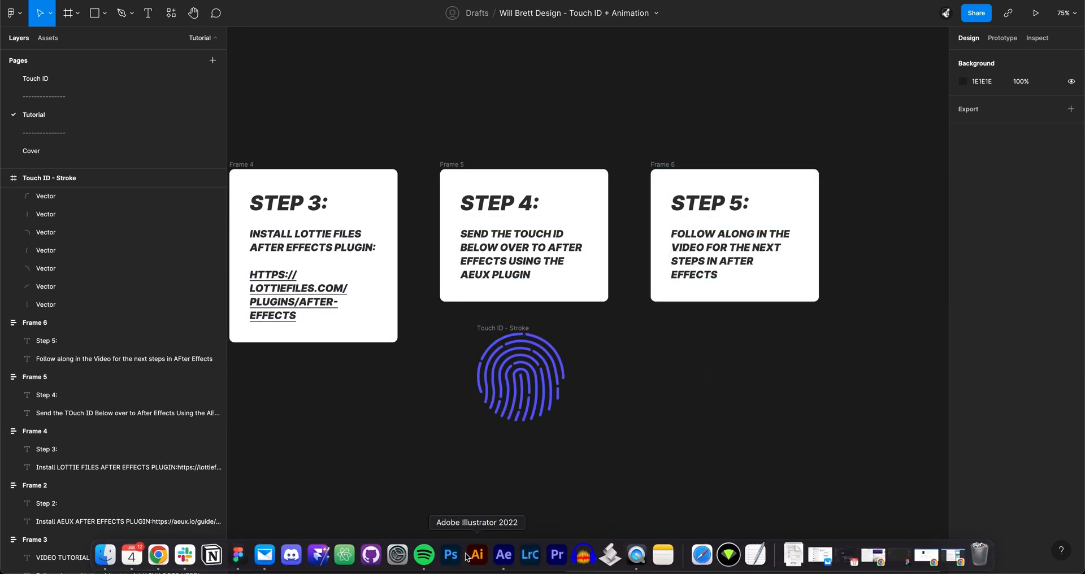
key(super+Tab)
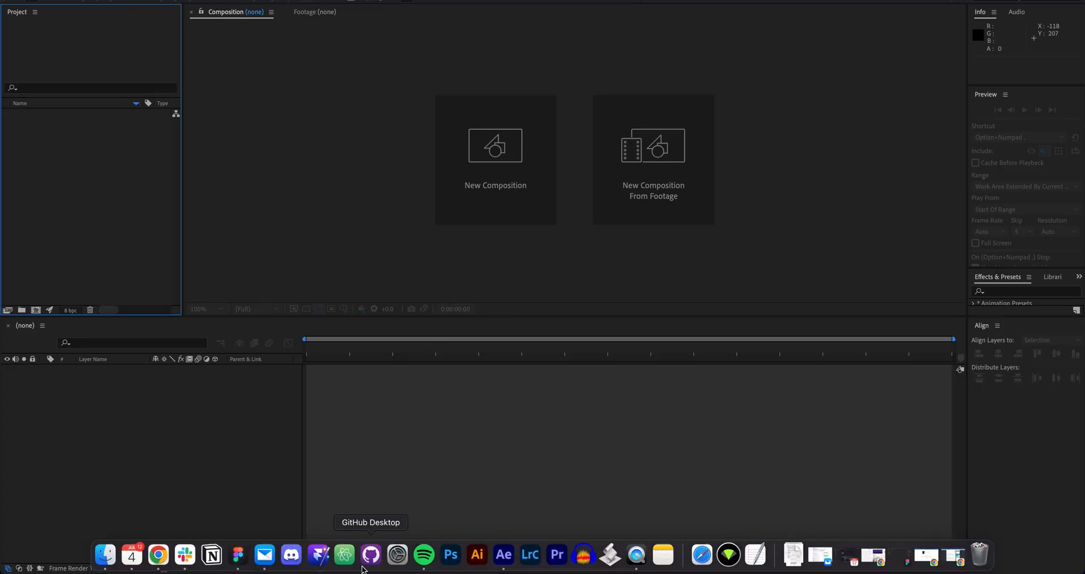
click(237, 557)
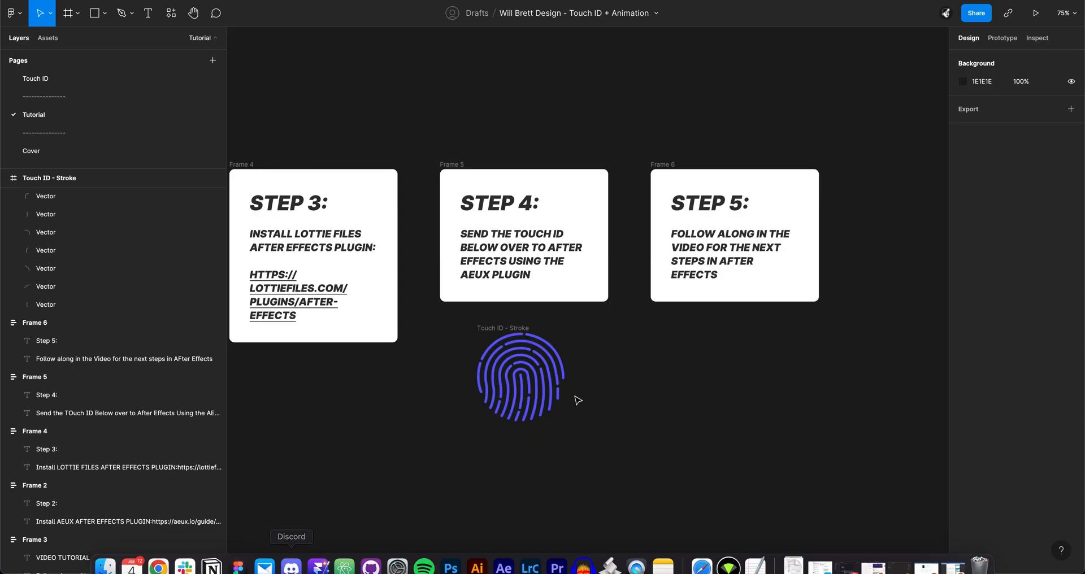
Select the Touch ID - Stroke frame, run the AEUX development plugin and move its window above the Step 4 card.
click(537, 337)
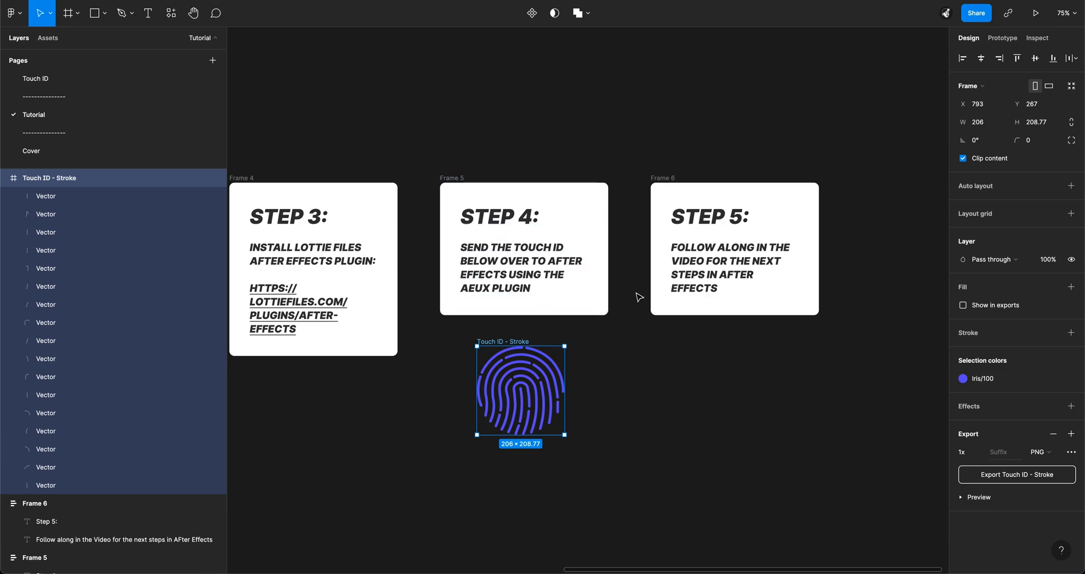
right_click(638, 419)
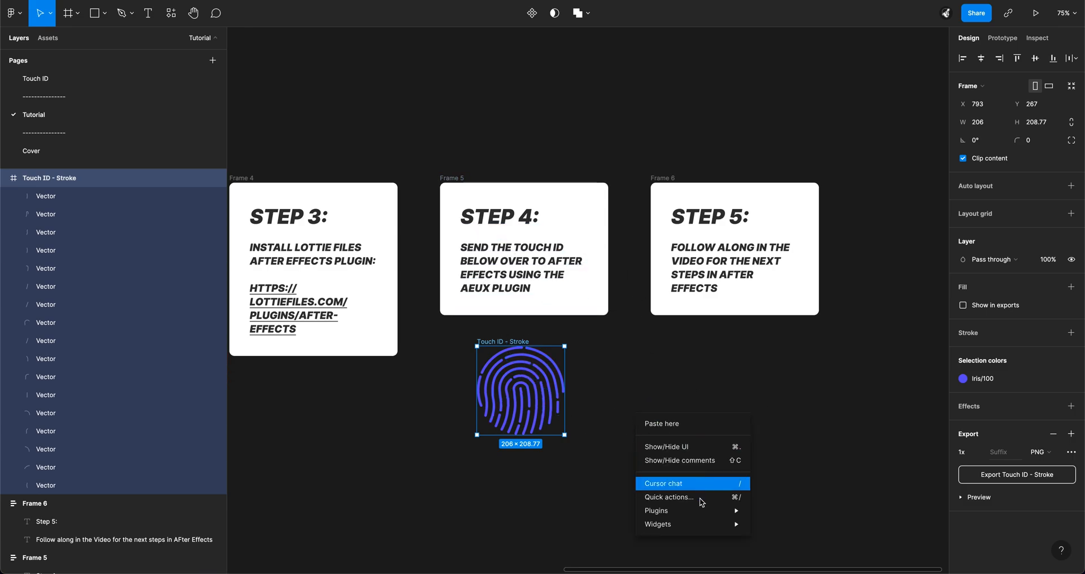
mouse_move(696, 514)
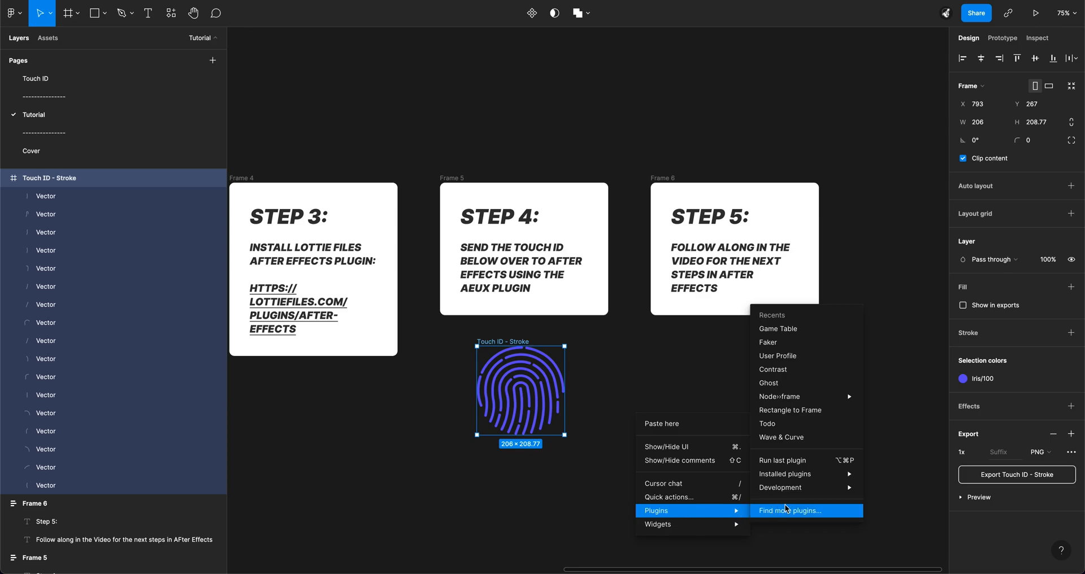
mouse_move(832, 490)
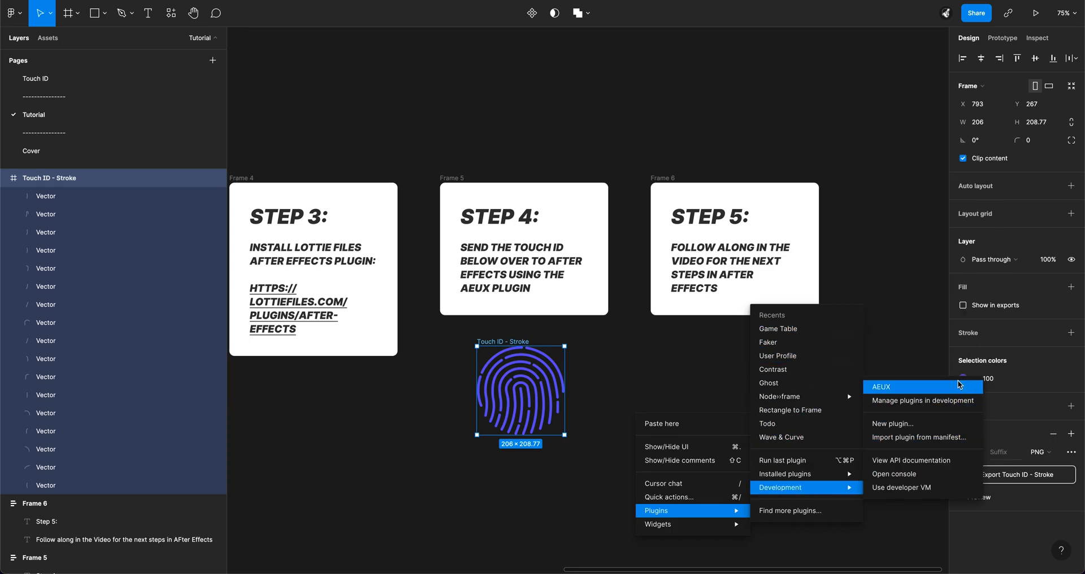
click(959, 384)
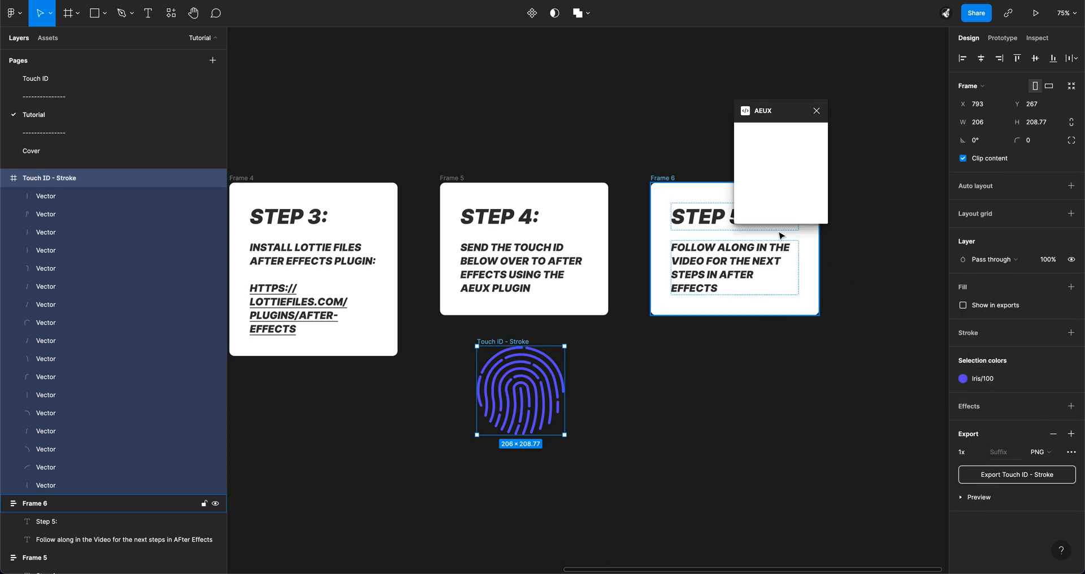
drag(787, 108, 554, 54)
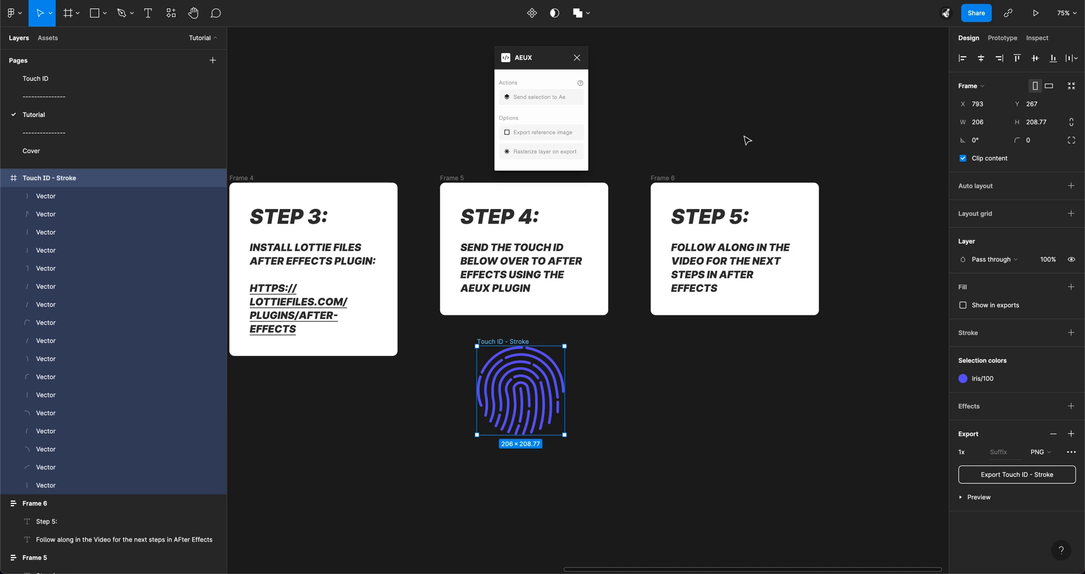
Place a copy of the fingerprint vectors outside the frame and try to send them to After Effects with AEUX.
click(690, 459)
drag(512, 360, 666, 359)
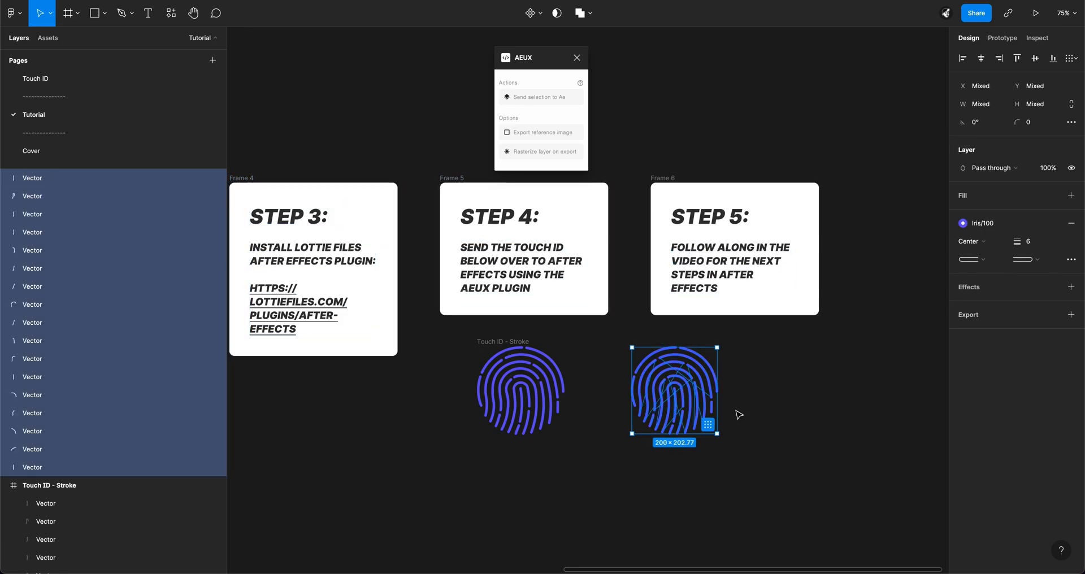
click(760, 481)
drag(760, 482, 622, 340)
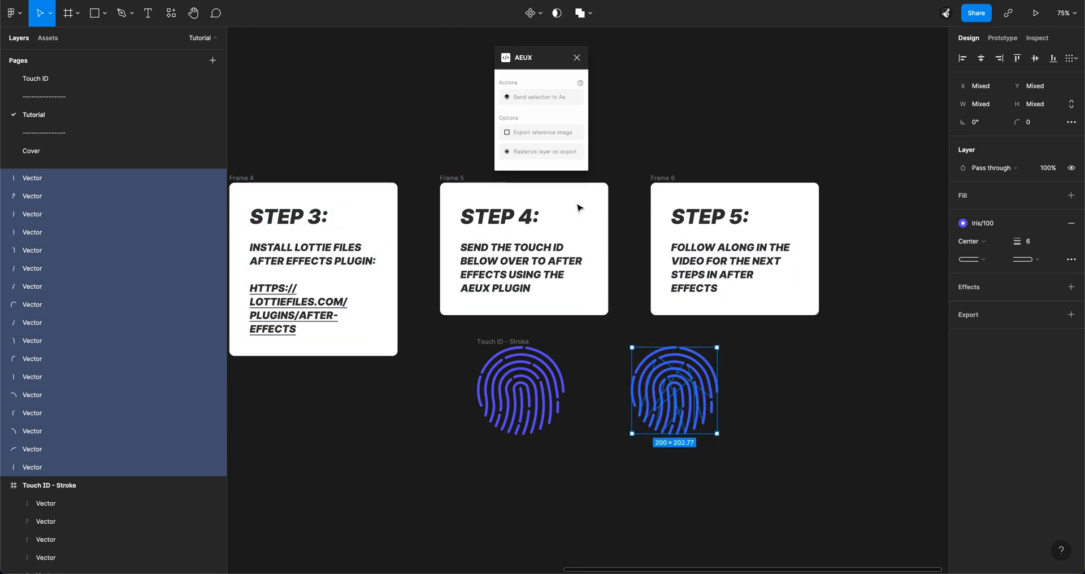
click(546, 98)
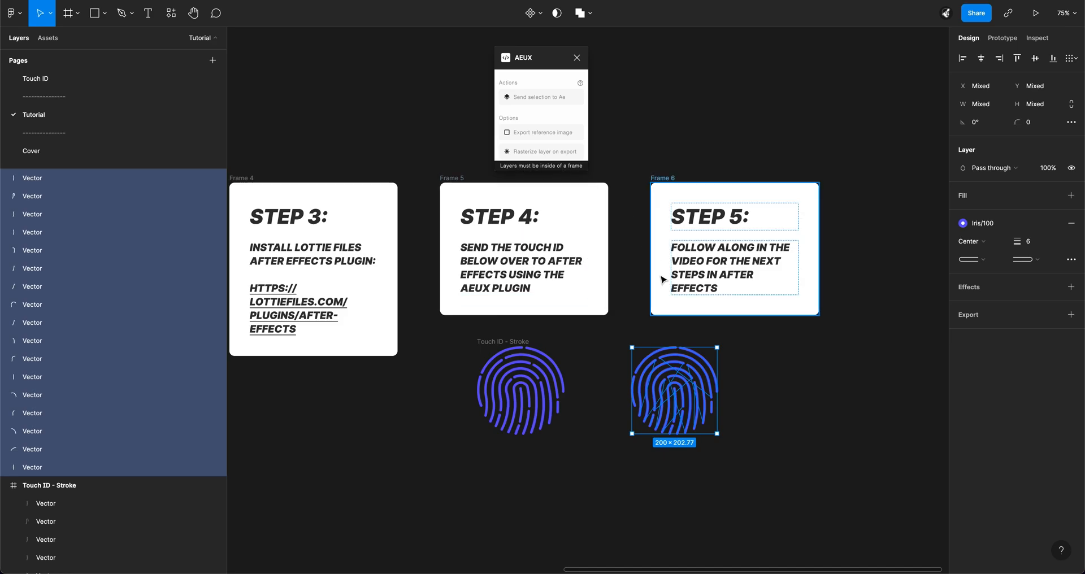
Delete all the copied fingerprint vectors beside the Touch ID - Stroke frame.
drag(765, 457, 655, 360)
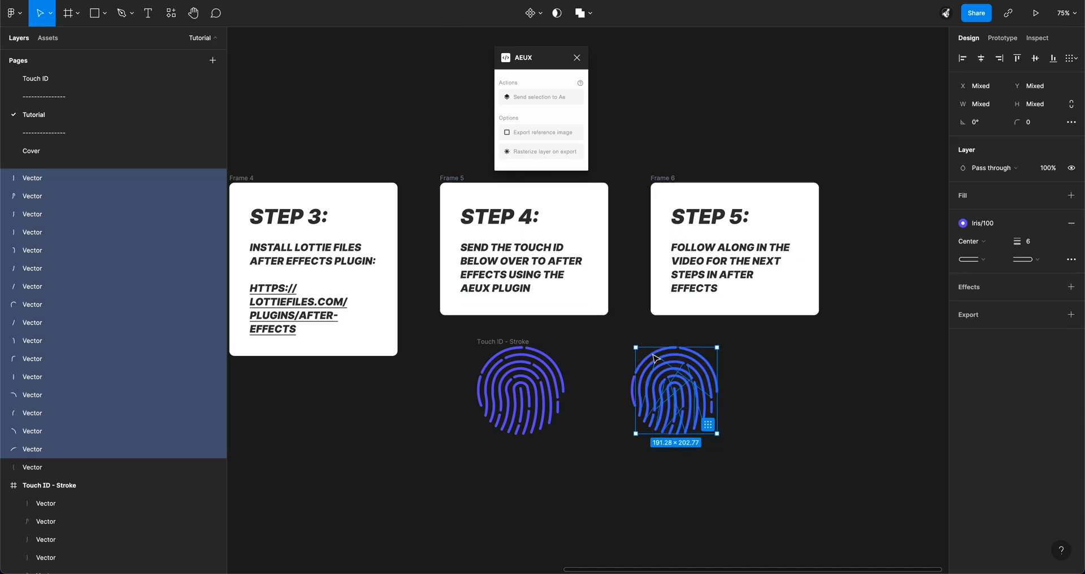
key(Delete)
click(633, 392)
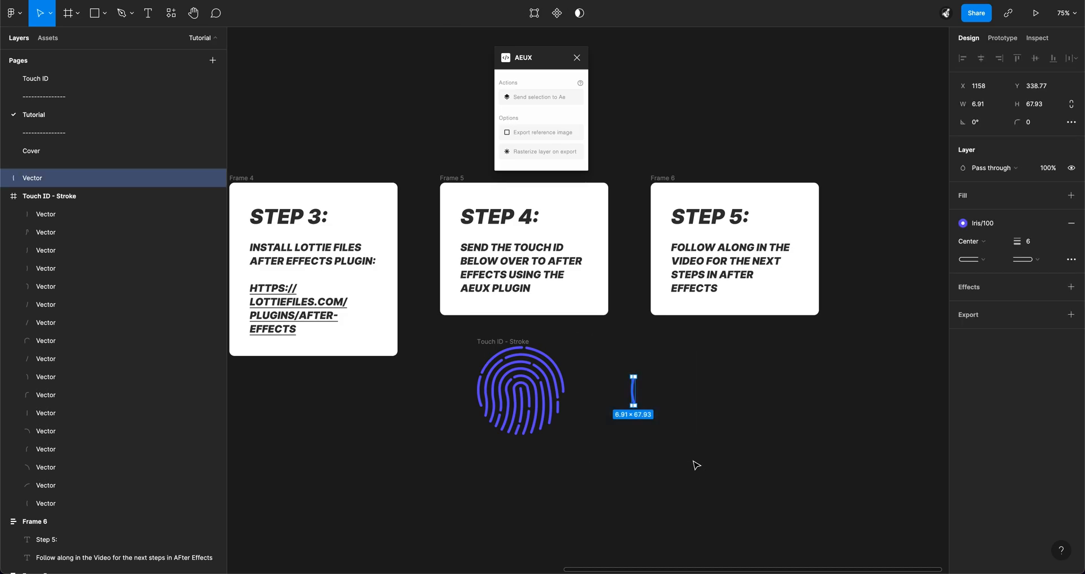
key(Delete)
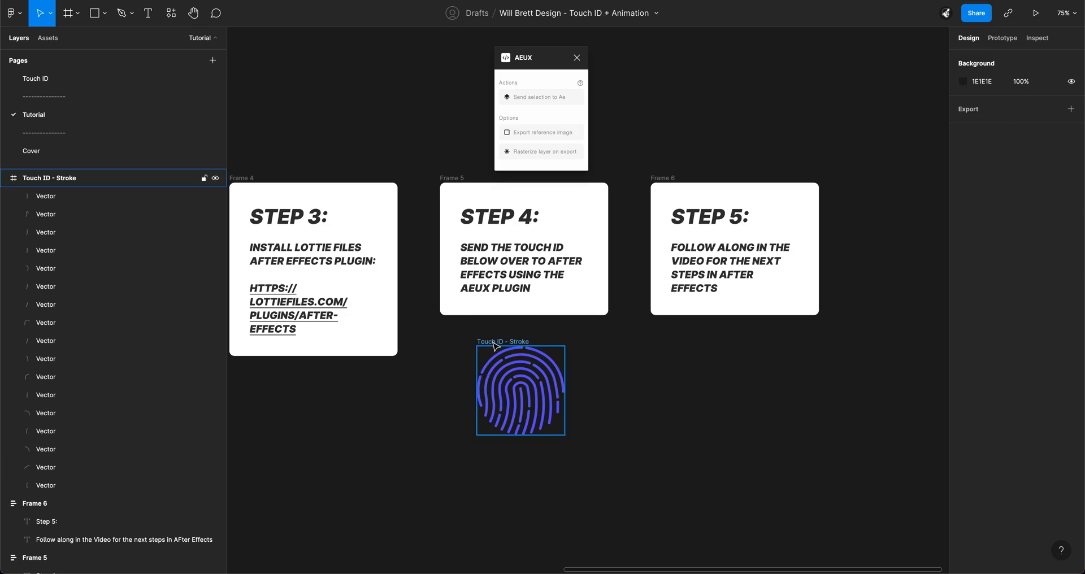
Send the Touch ID - Stroke frame to After Effects with AEUX and select the first Vector layer in its composition.
click(489, 363)
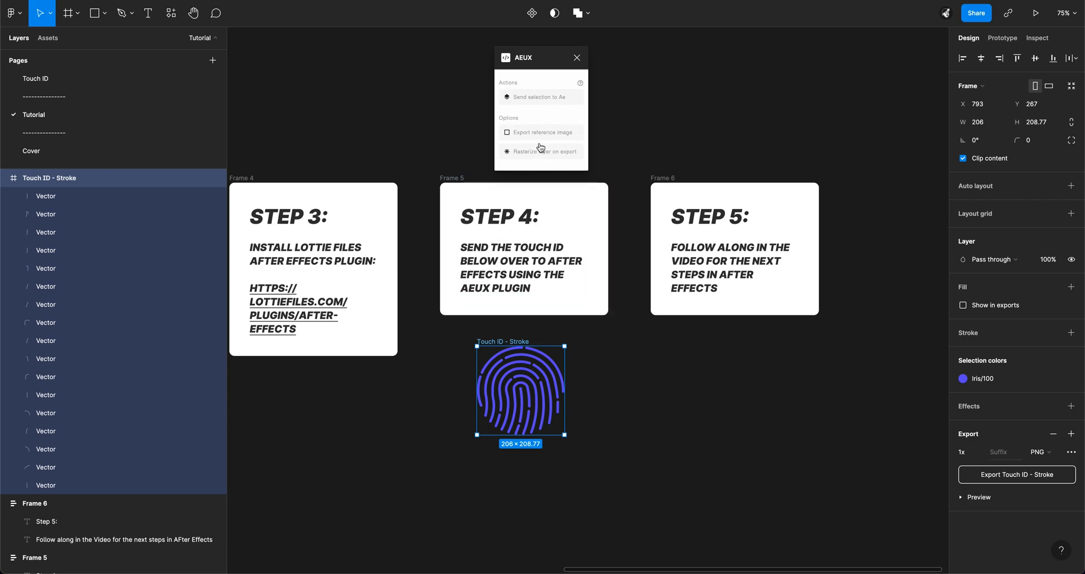
click(542, 98)
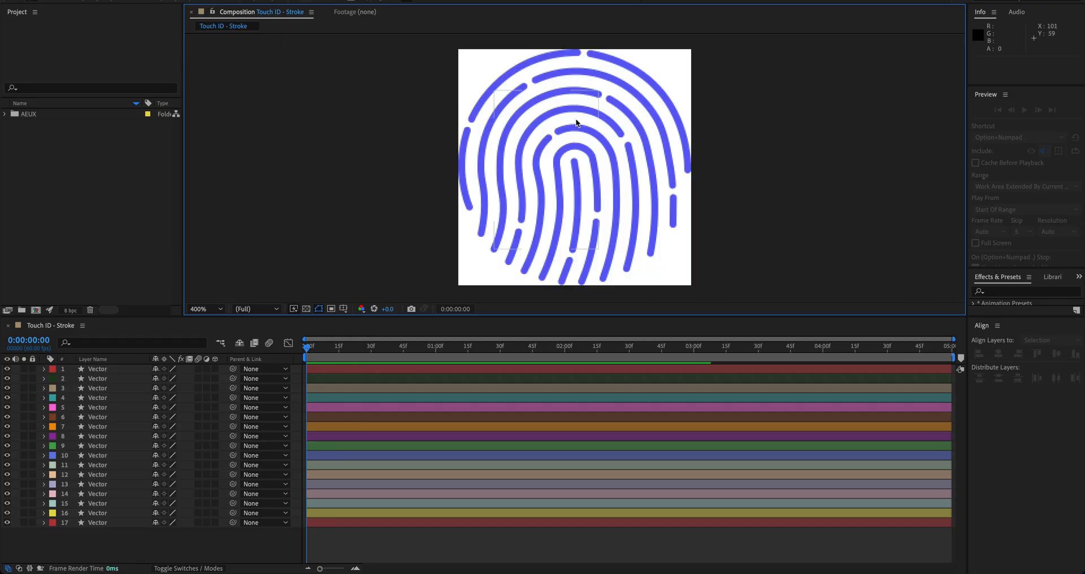
key(comma)
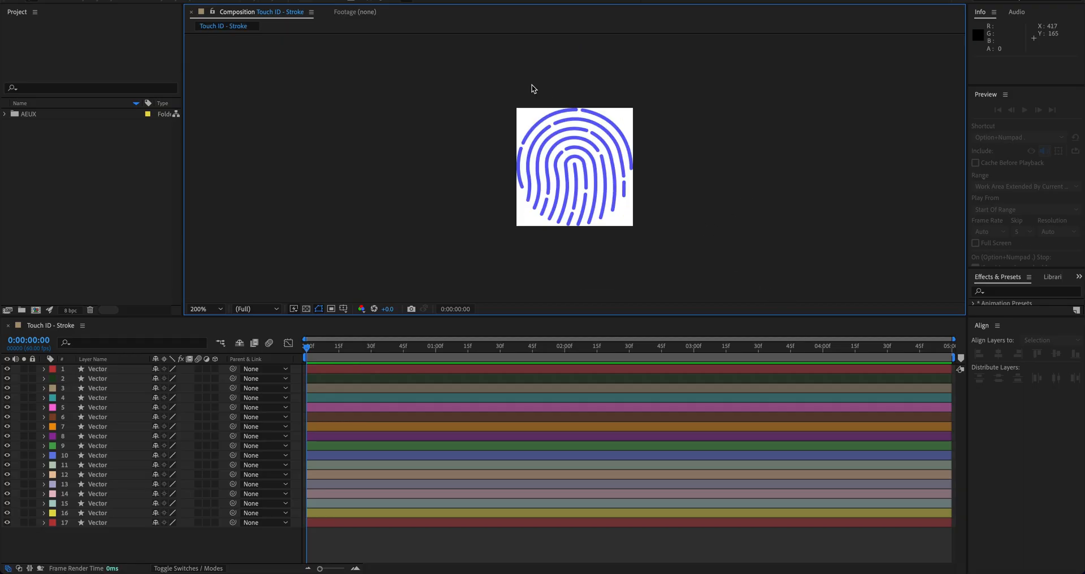
click(98, 370)
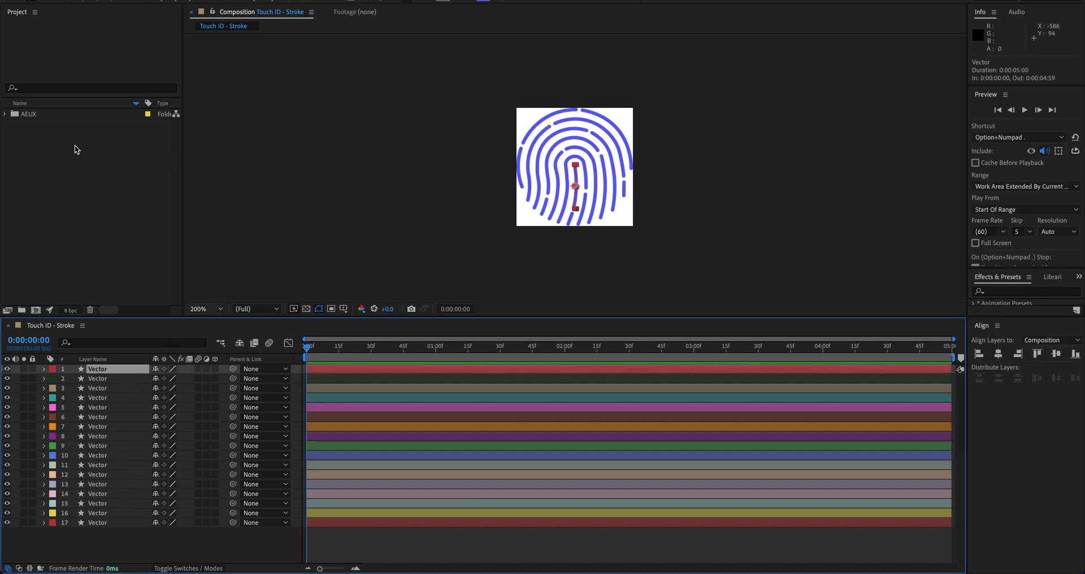
Expand the AEUX and Touch ID - Stroke folders in the project and select the Touch ID - Stroke composition.
click(25, 125)
click(15, 125)
click(110, 128)
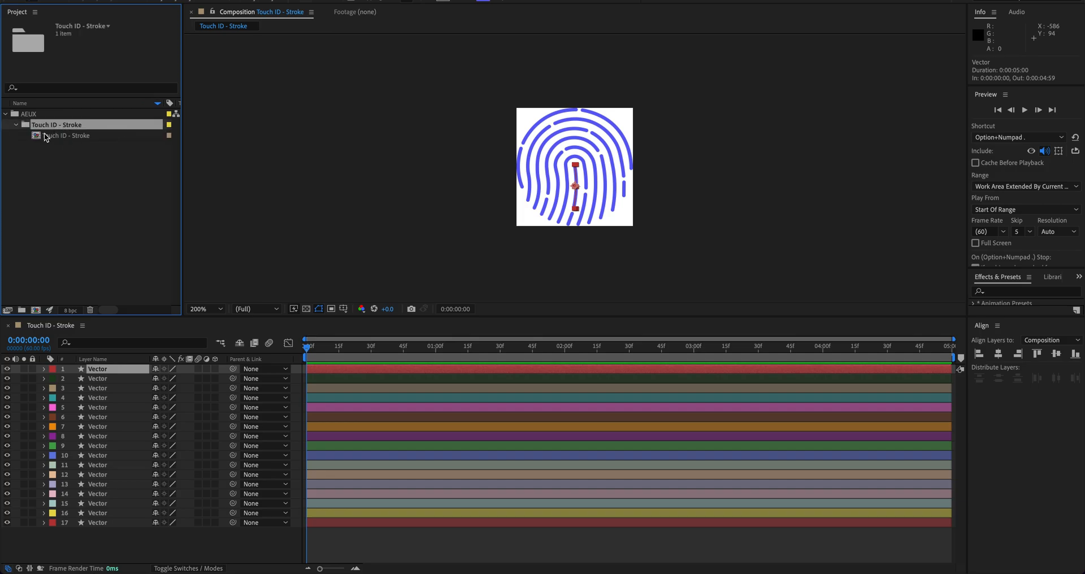
click(76, 136)
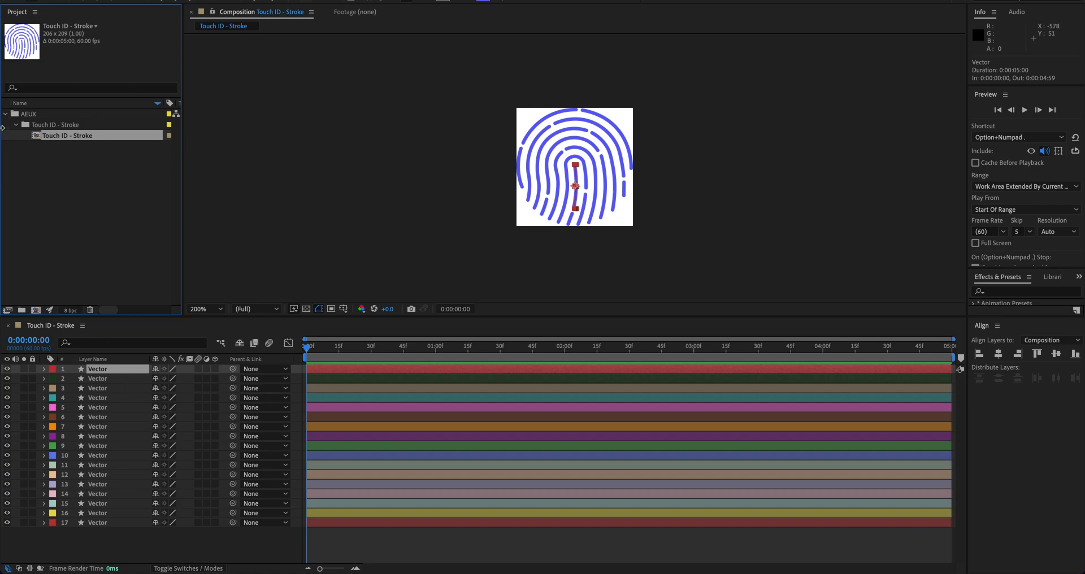
Switch to Figma to review the Touch ID - Stroke frame and return to After Effects.
mouse_move(371, 570)
click(238, 565)
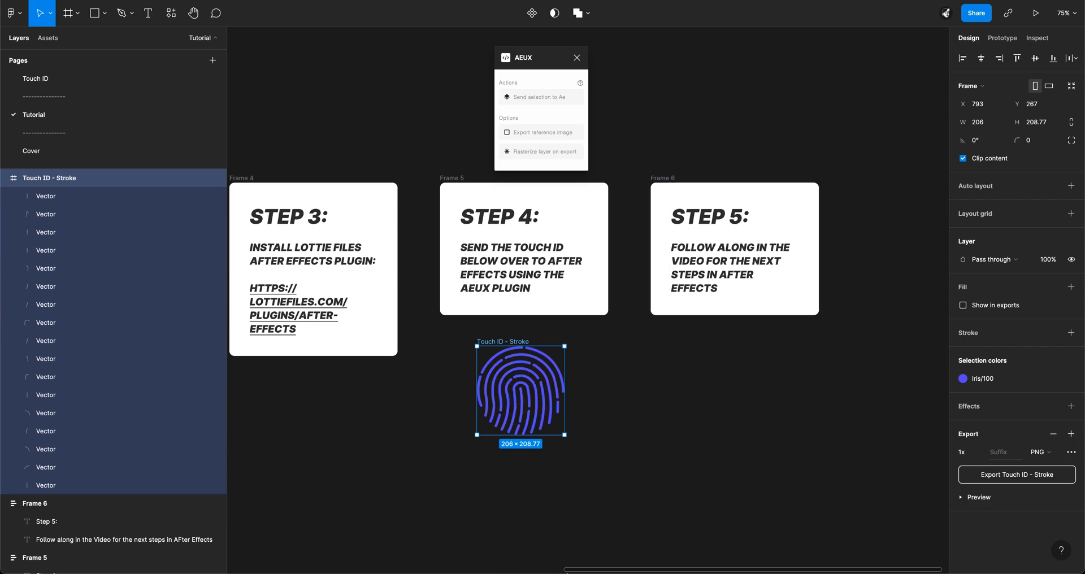
mouse_move(557, 568)
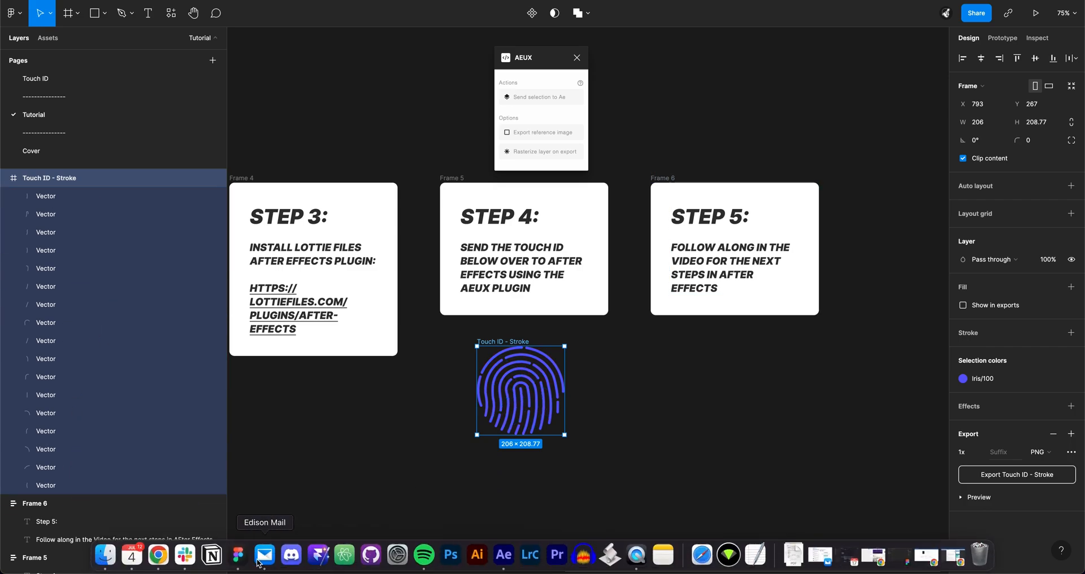
click(504, 556)
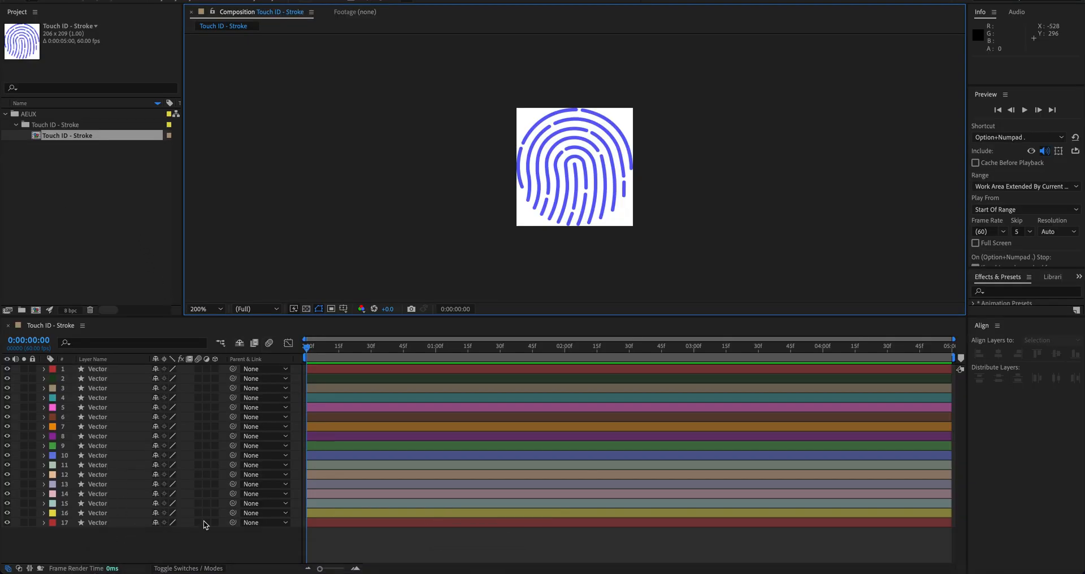
Select all the fingerprint's Vector layers to inspect their paths, and clear the selection again.
click(270, 554)
click(659, 225)
key(super+a)
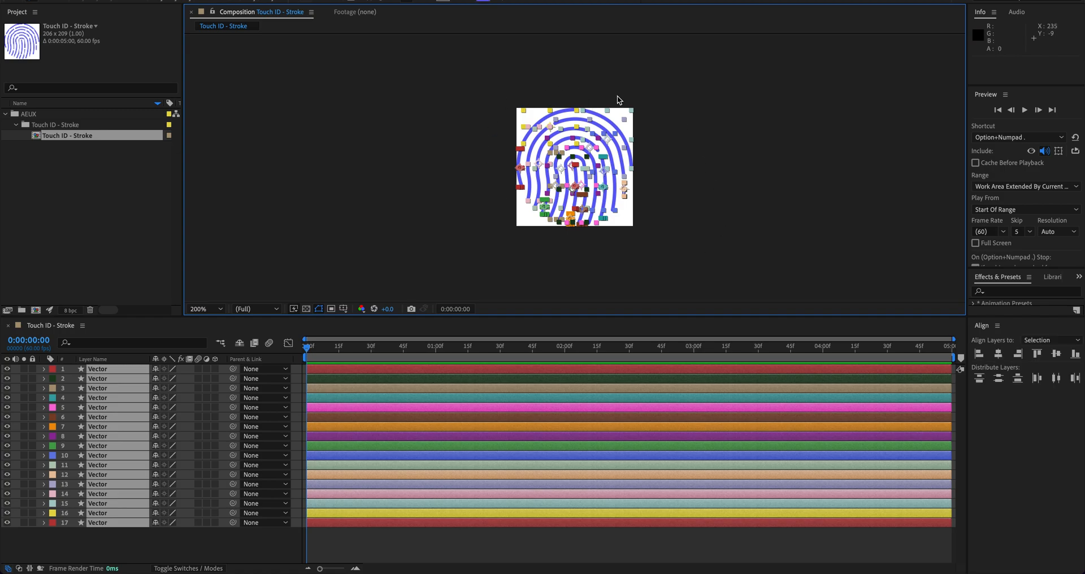
click(485, 104)
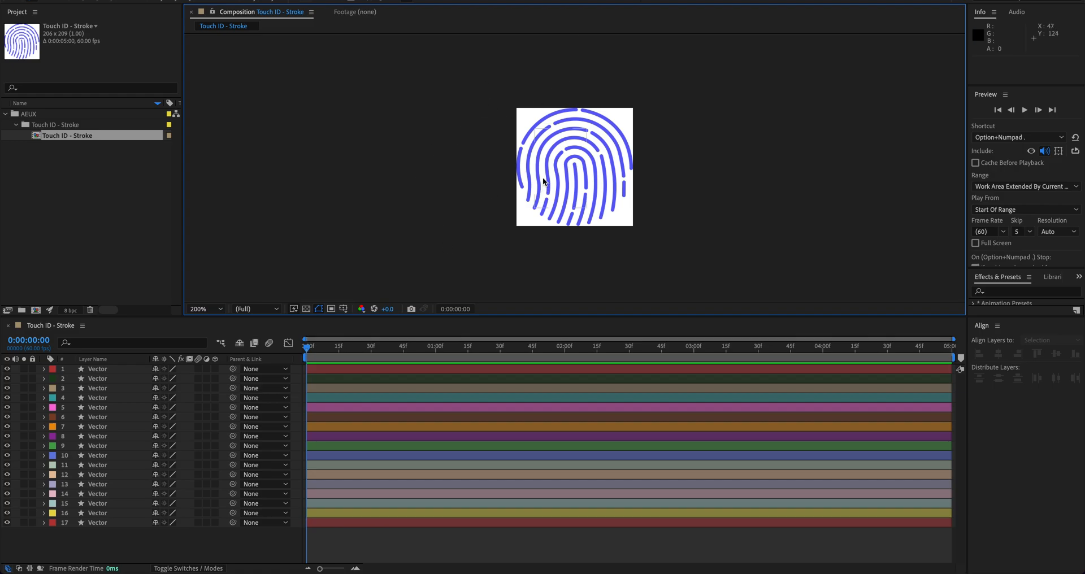
drag(476, 84, 692, 282)
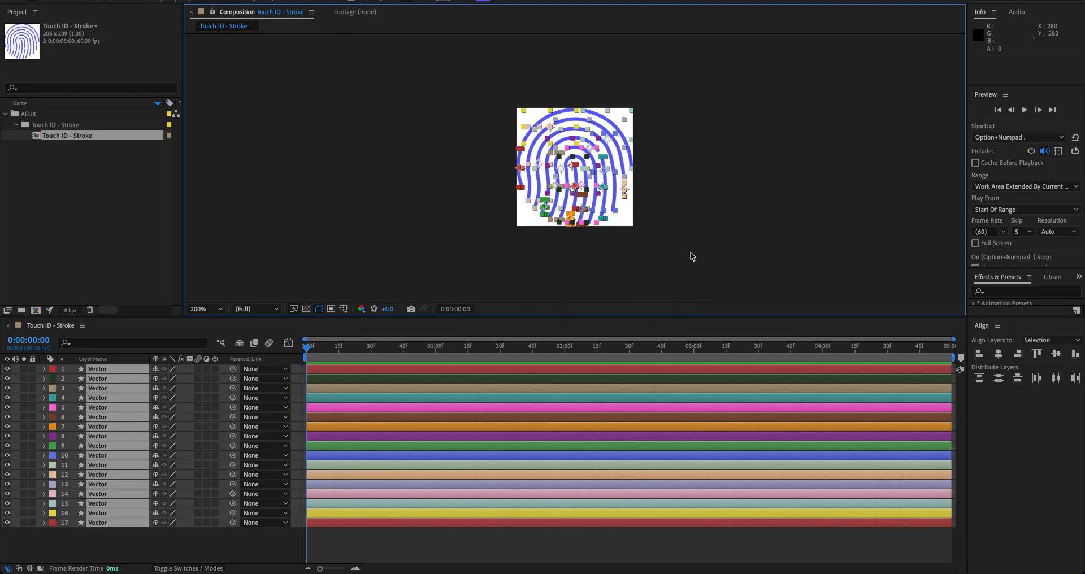
click(788, 177)
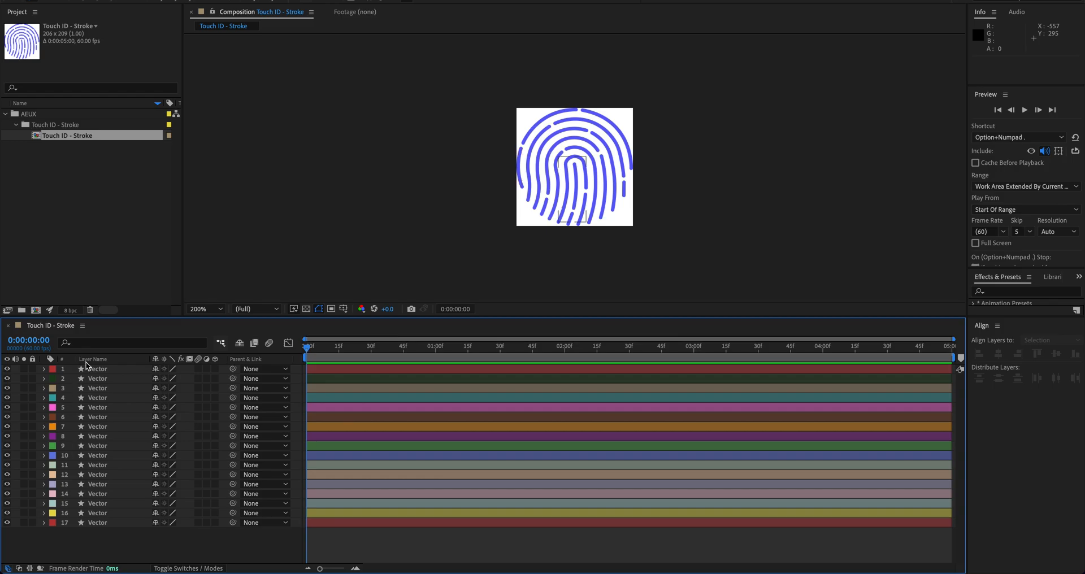
Add a new shape layer to the composition and name it Control Shape Layer.
right_click(118, 544)
mouse_move(178, 426)
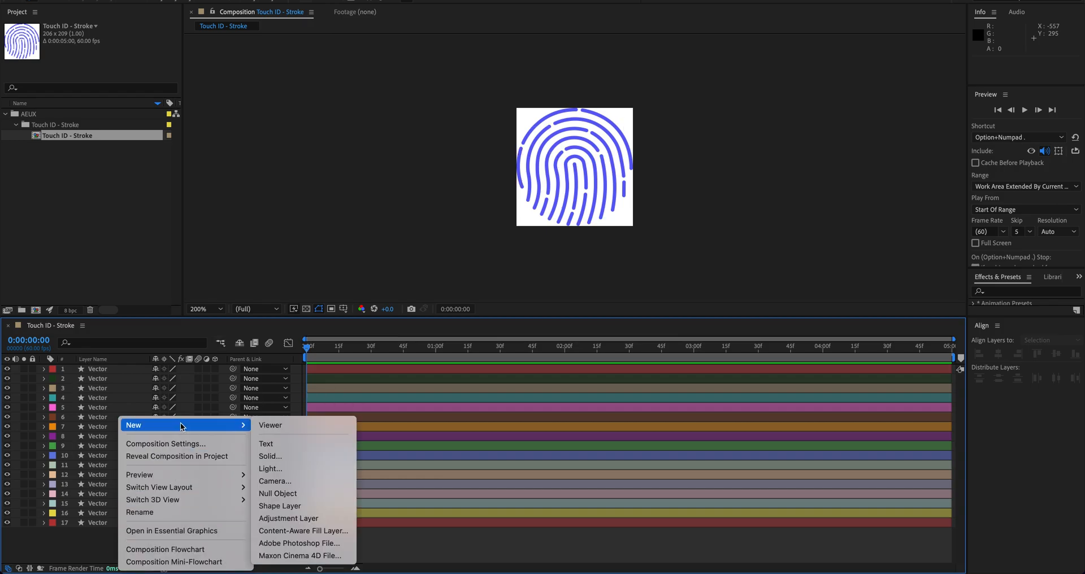
click(299, 508)
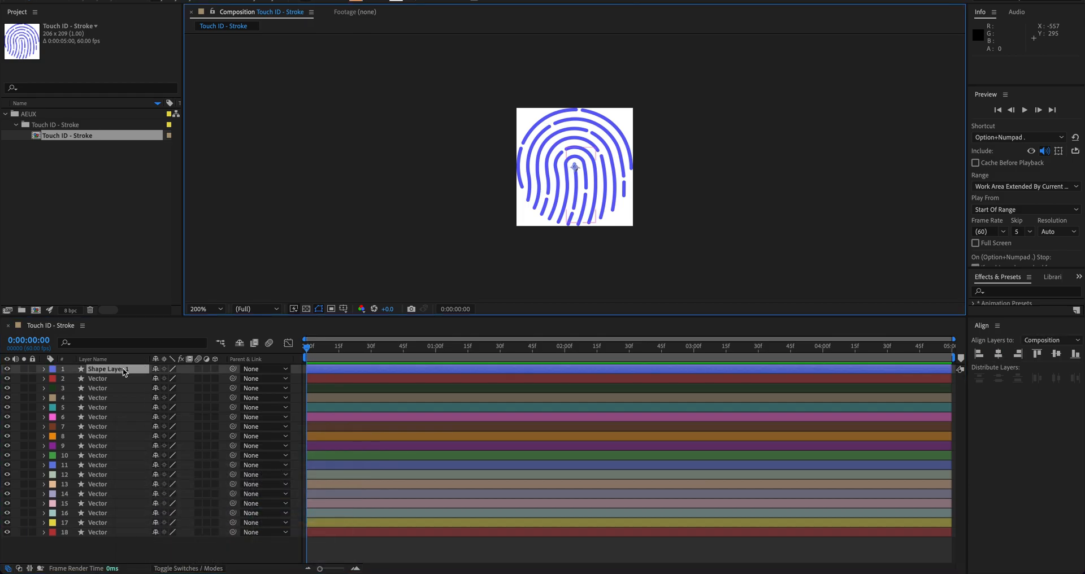
double_click(124, 368)
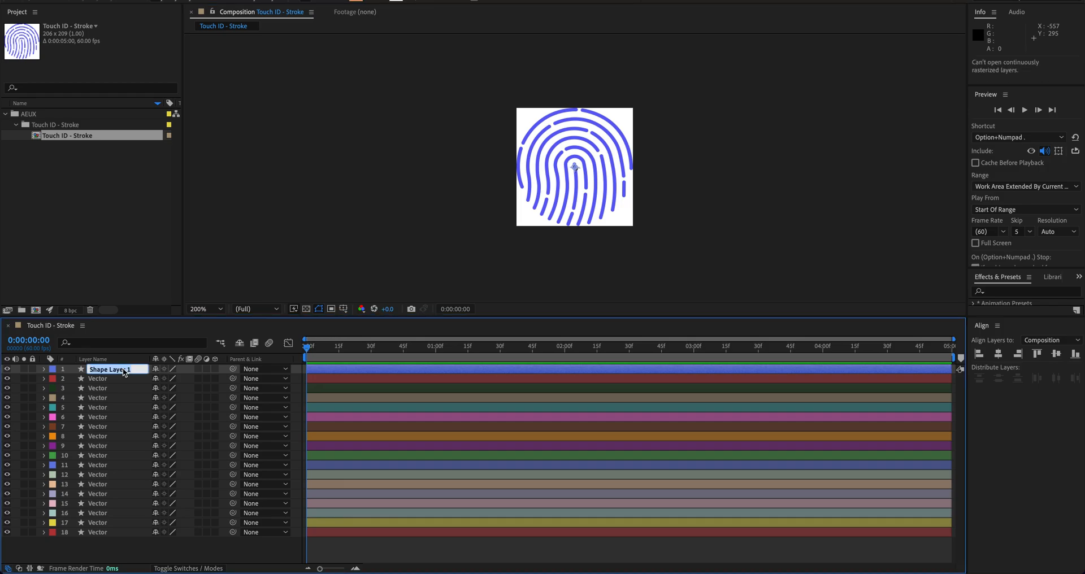
text(Control Shape Layer)
key(Return)
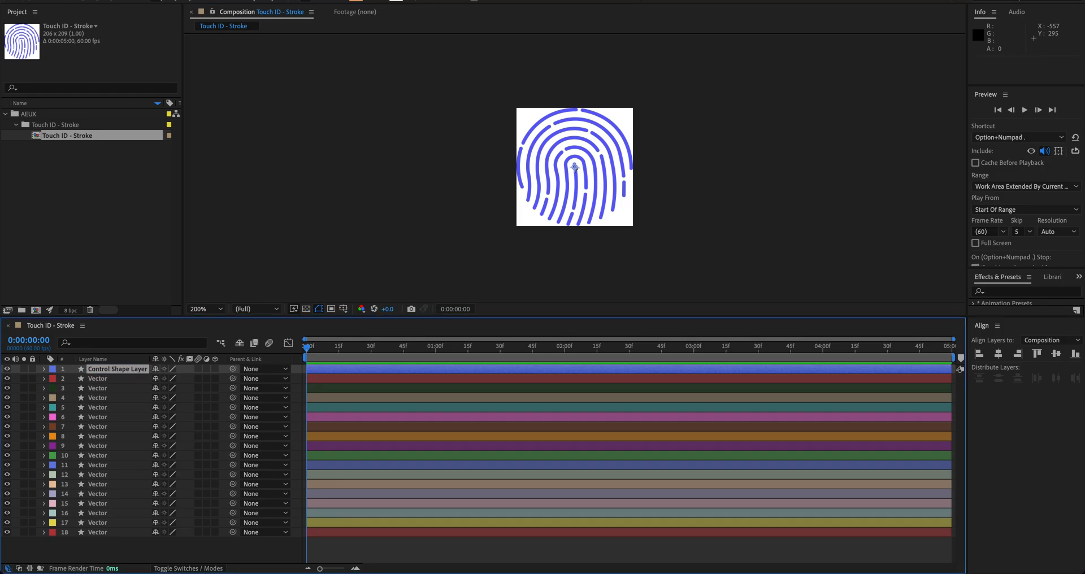
Parent all the Vector layers, from layer 2 to layer 18, to the Control Shape Layer.
click(44, 369)
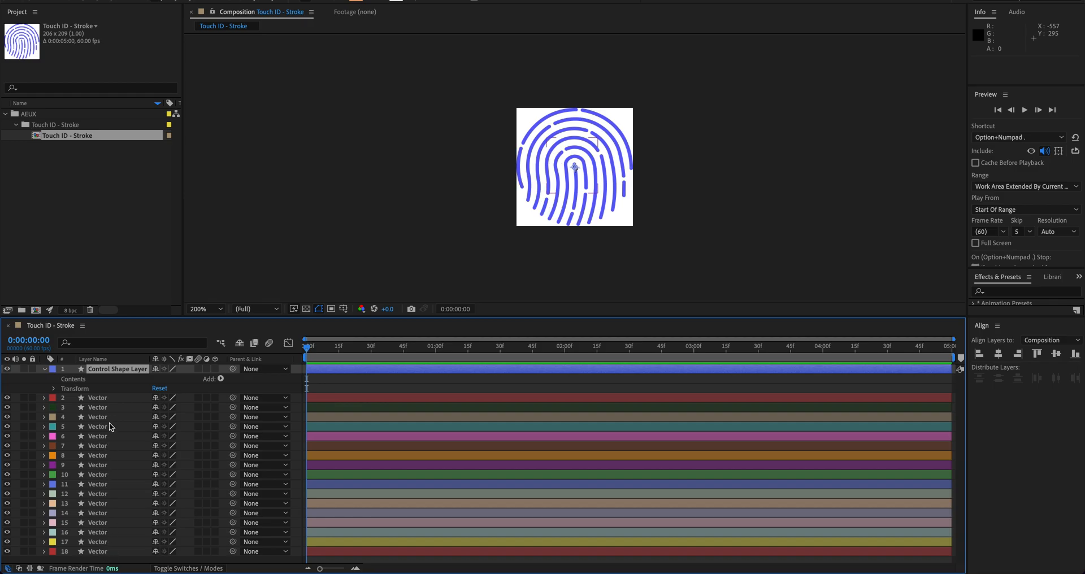
click(92, 399)
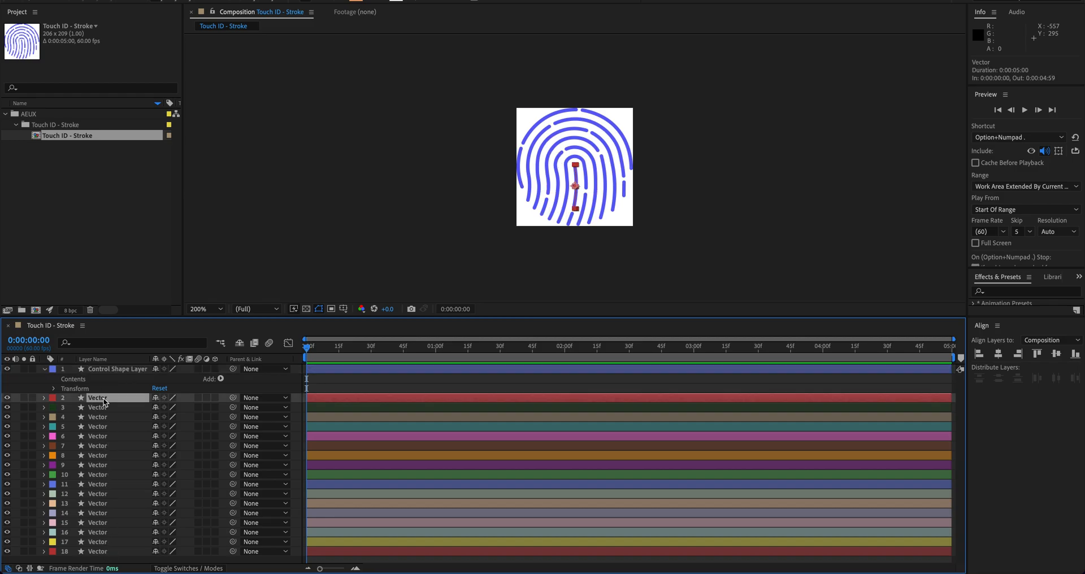
shift+click(98, 552)
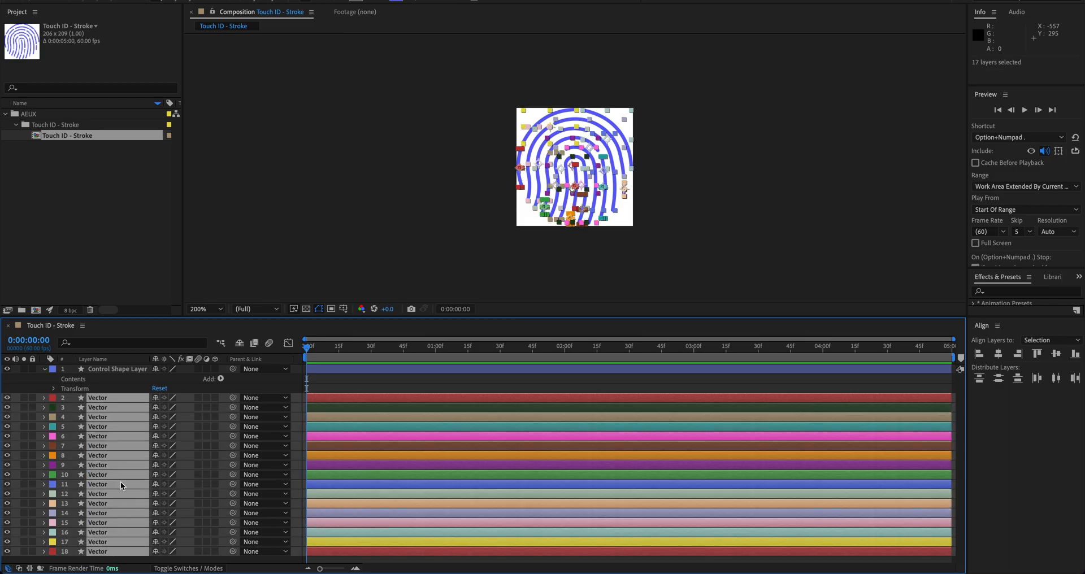
click(254, 398)
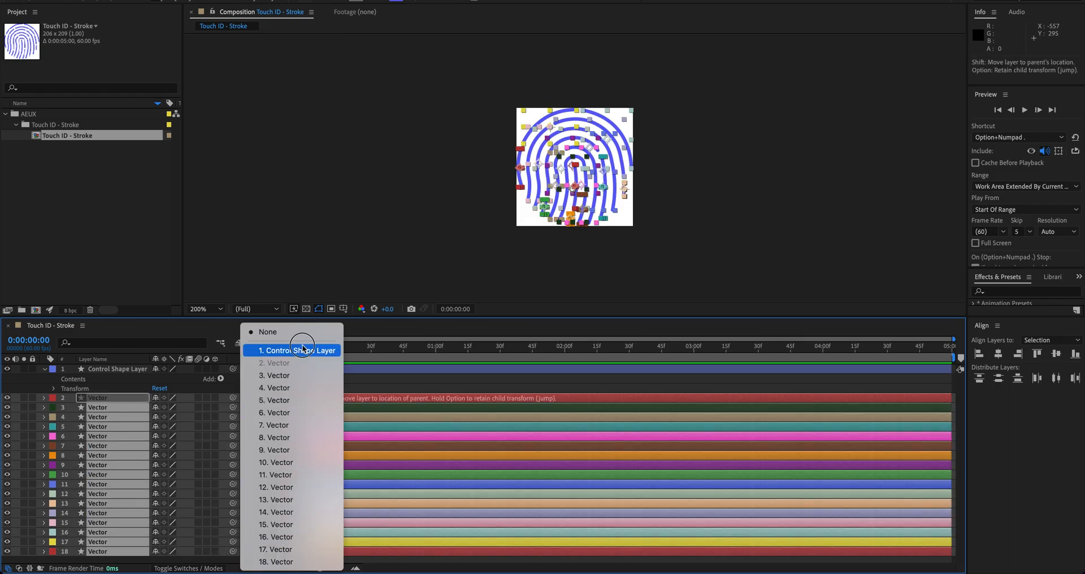
click(288, 350)
Test the parenting by scaling the Control Shape Layer to 98%, and set its scale back to 100%.
click(51, 388)
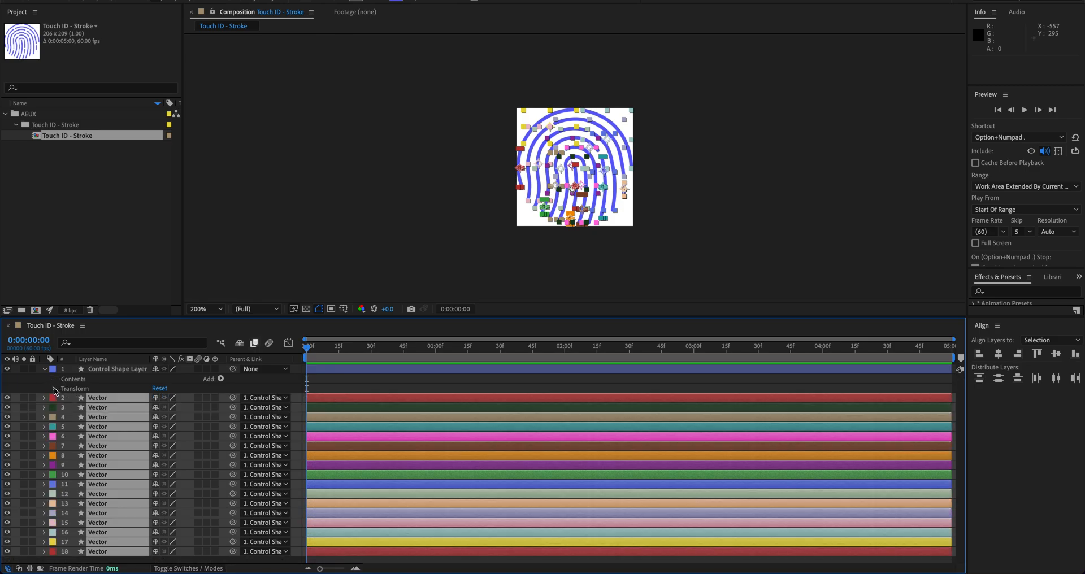
click(54, 389)
click(178, 418)
drag(178, 417, 170, 418)
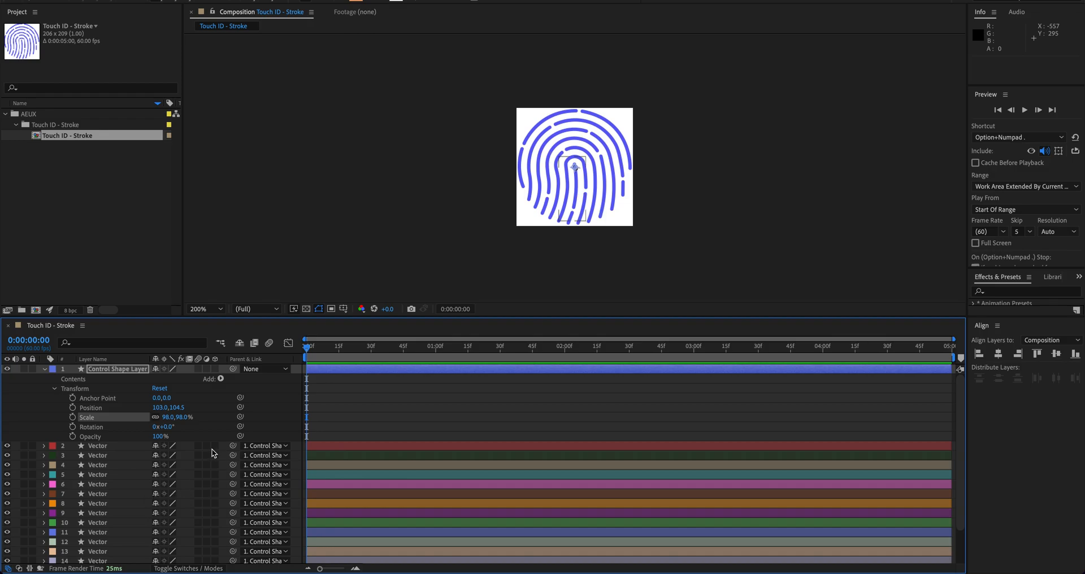
click(169, 417)
text(100)
key(Return)
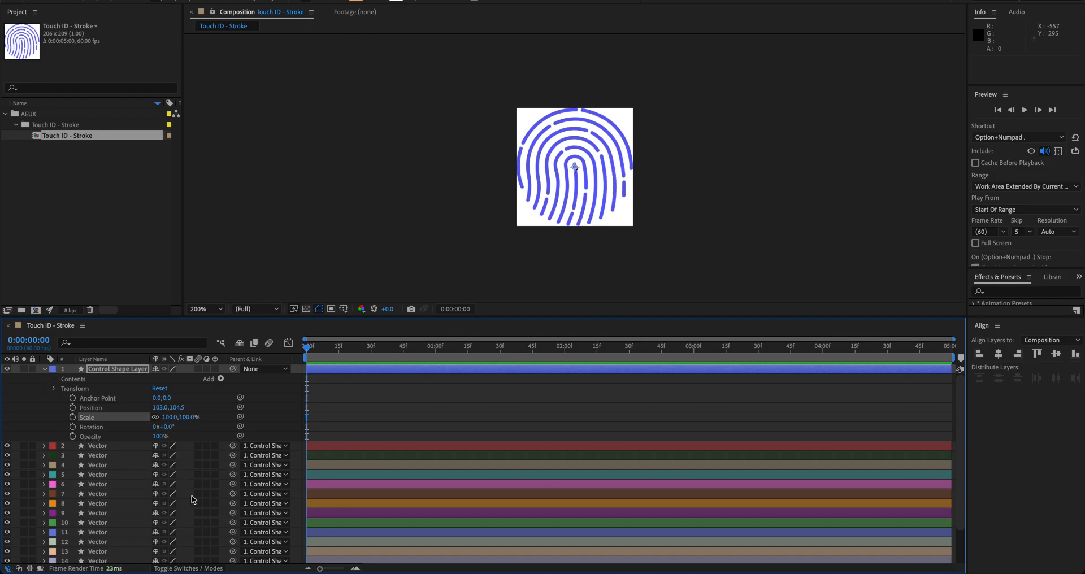
click(346, 206)
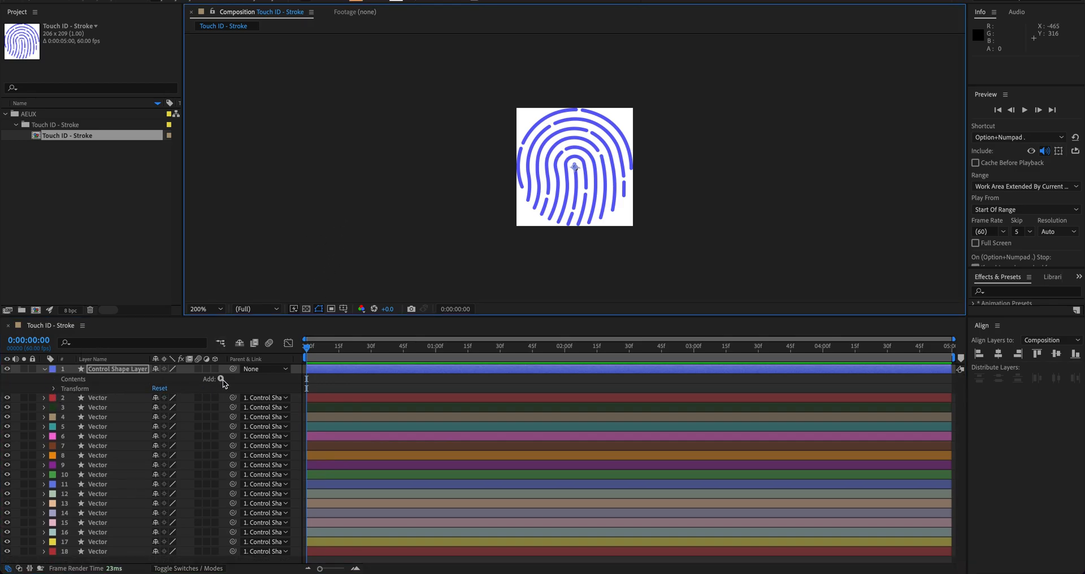
Add a Stroke and a Trim Paths operator to the contents of the Control Shape Layer.
click(221, 379)
click(97, 374)
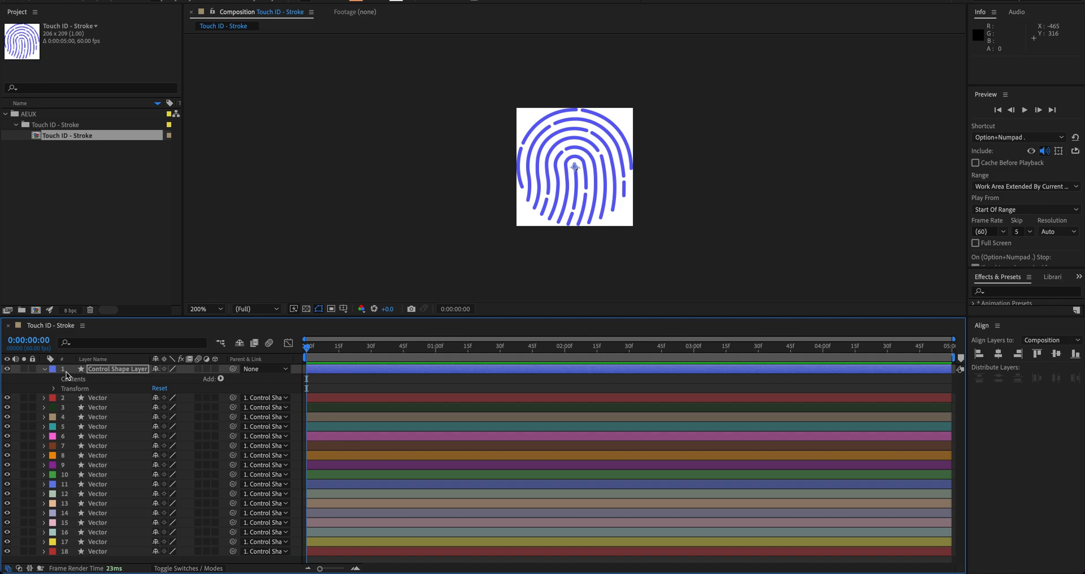
click(94, 380)
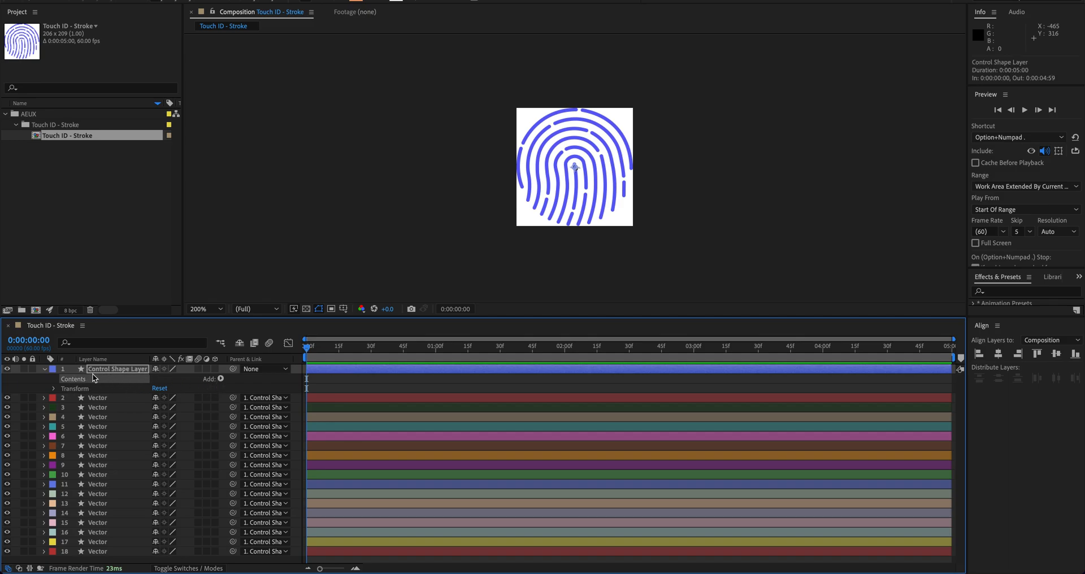
click(221, 380)
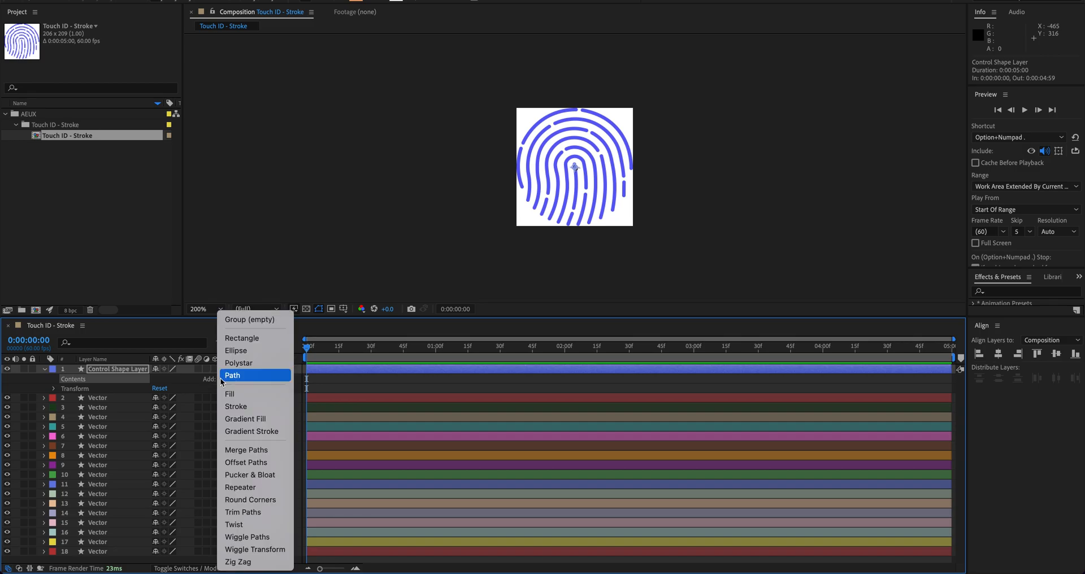
click(259, 403)
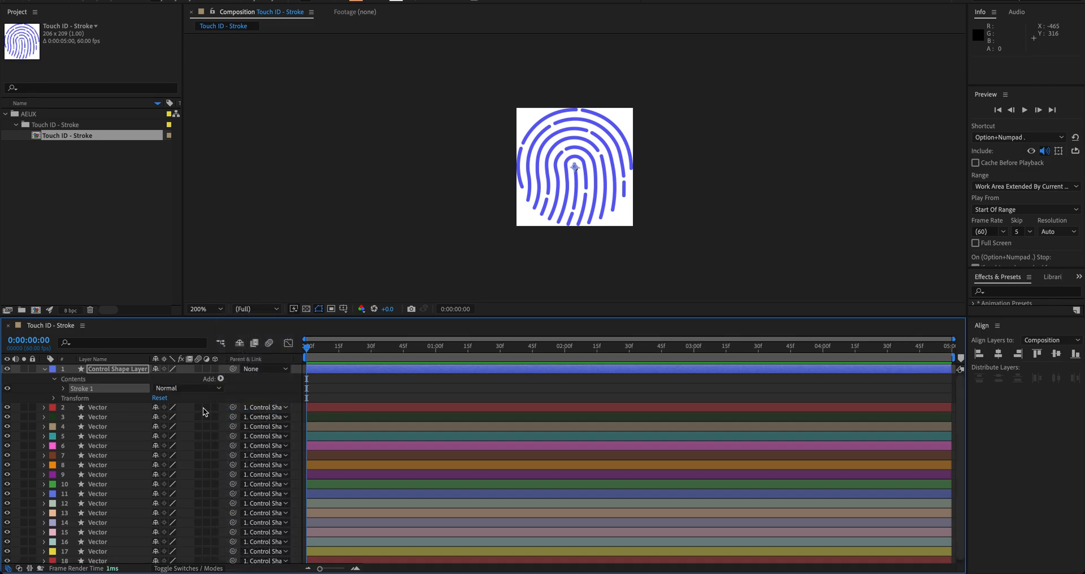
click(64, 389)
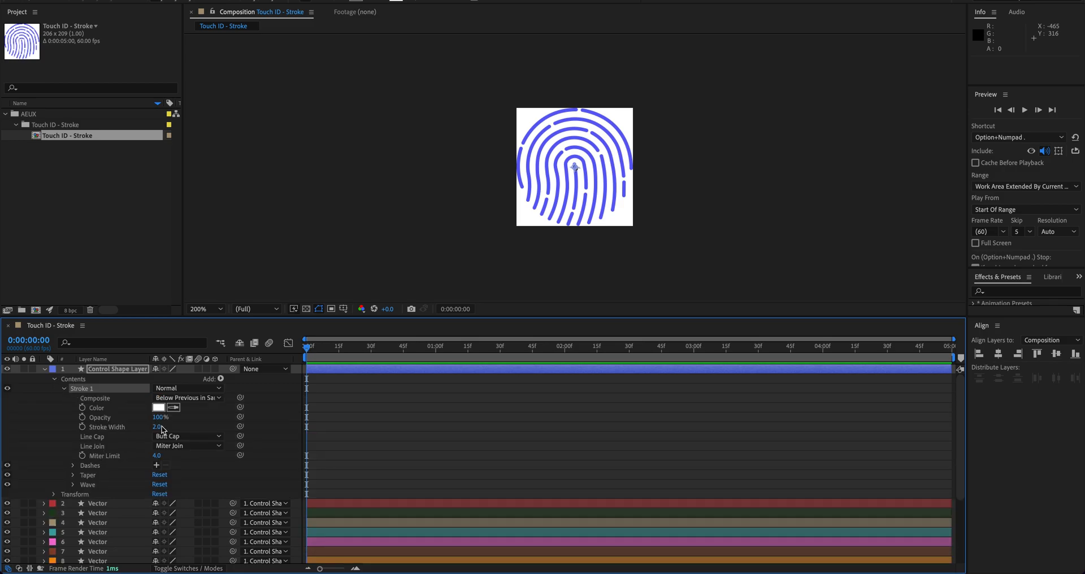
click(64, 389)
click(222, 379)
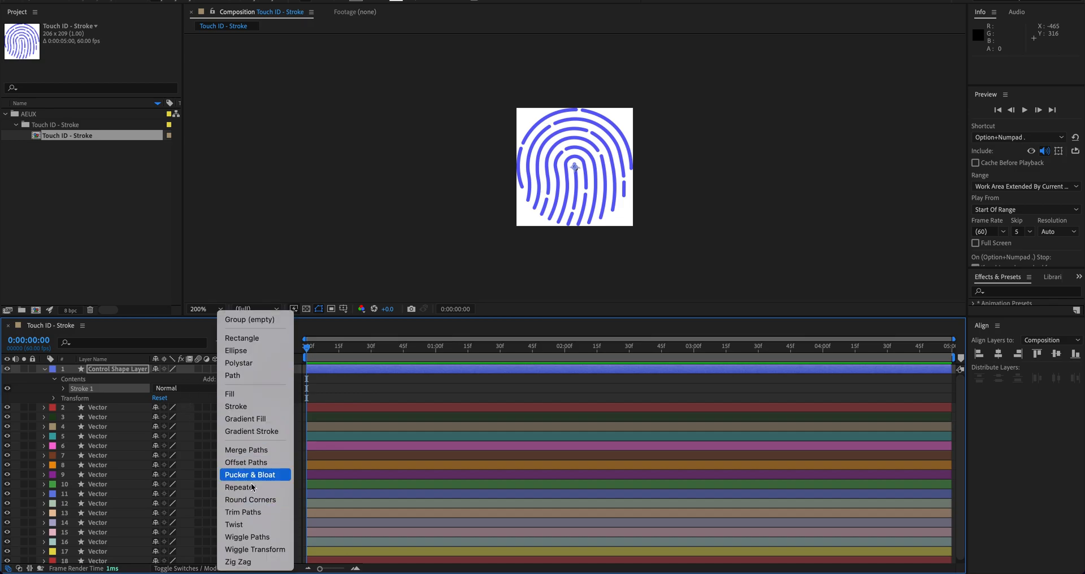
click(249, 512)
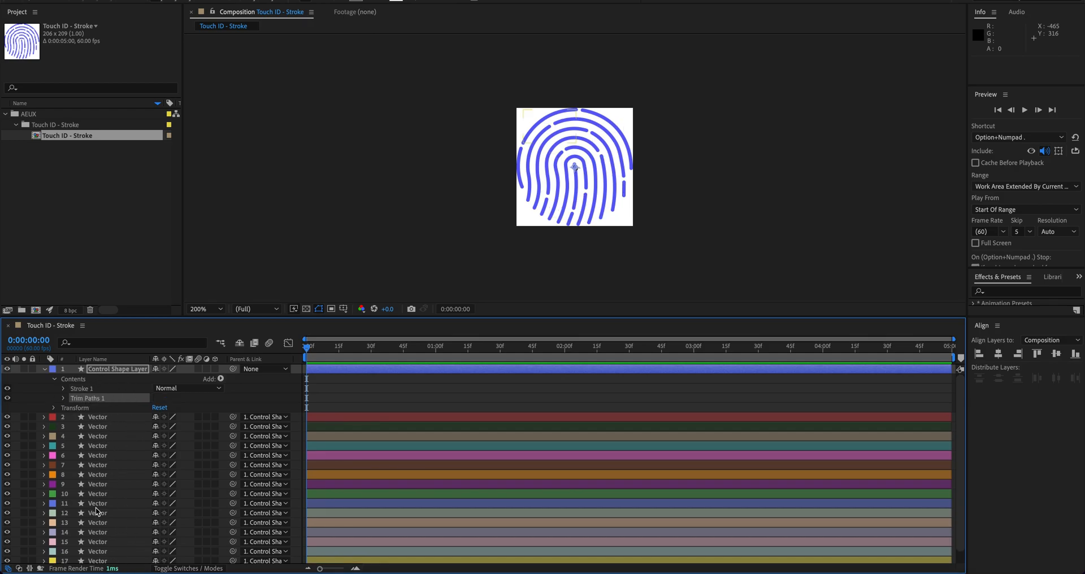
Link the stroke color of Vector layer 2 to the stroke color of the Control Shape Layer.
click(43, 418)
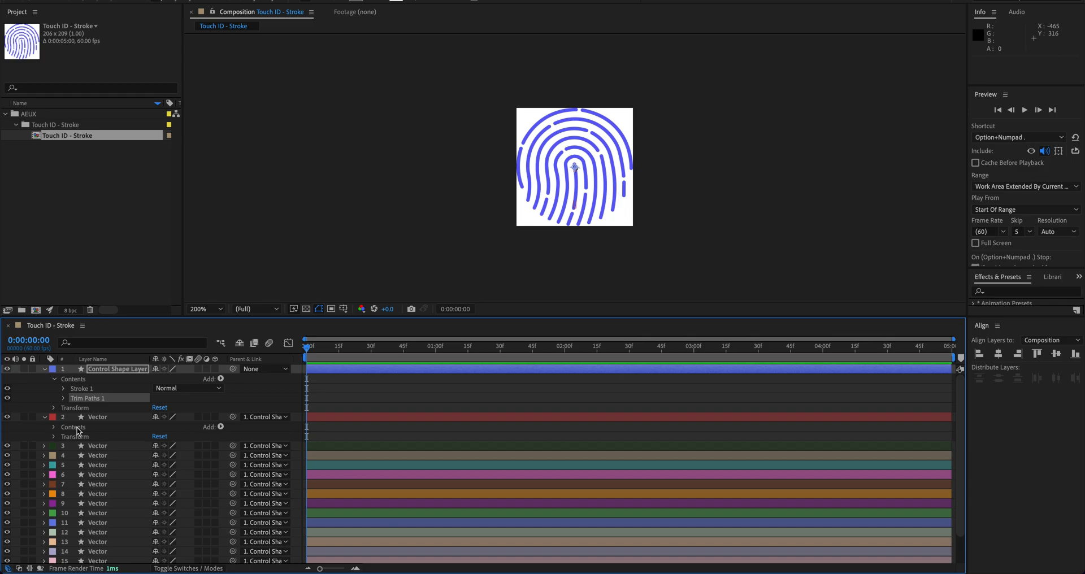
scroll(135, 532, down, 3)
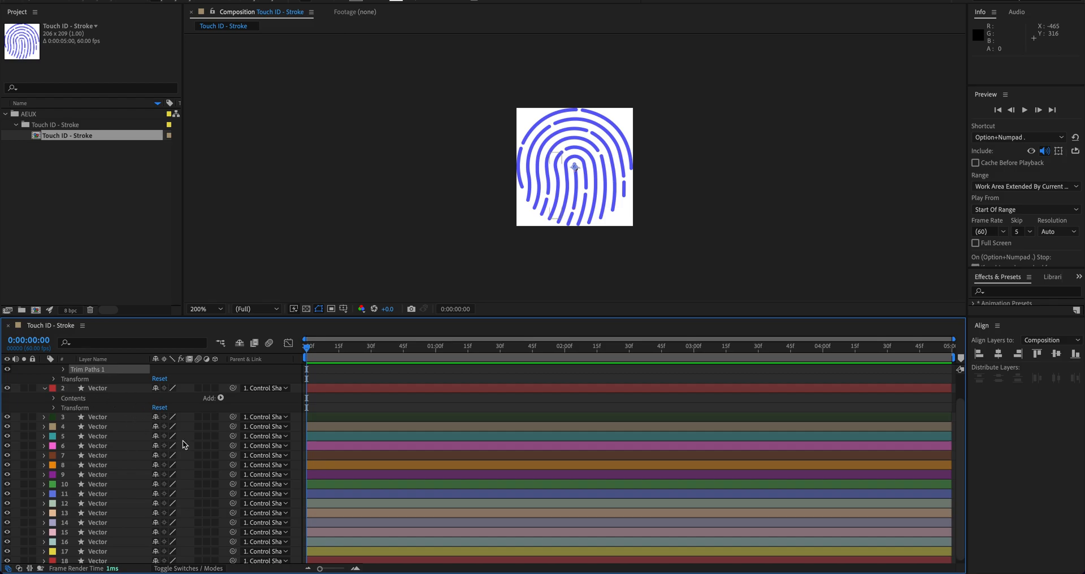
scroll(130, 425, down, 1)
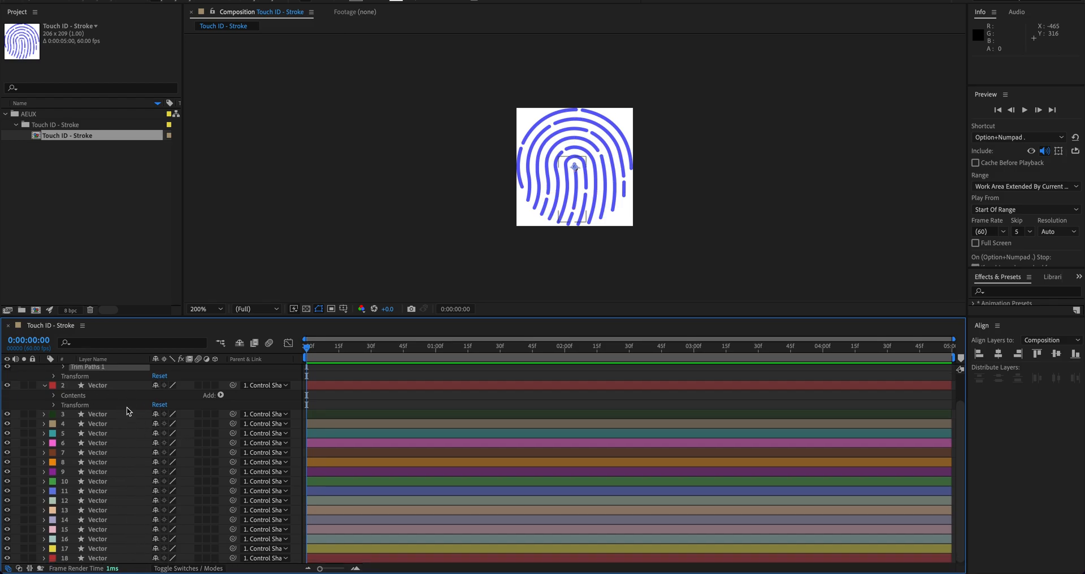
click(53, 398)
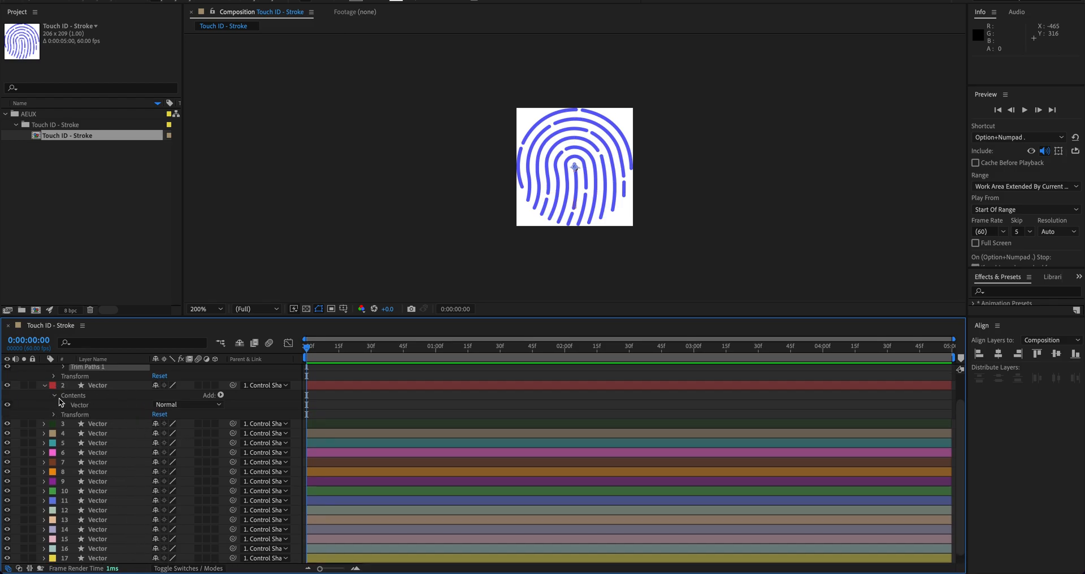
click(63, 406)
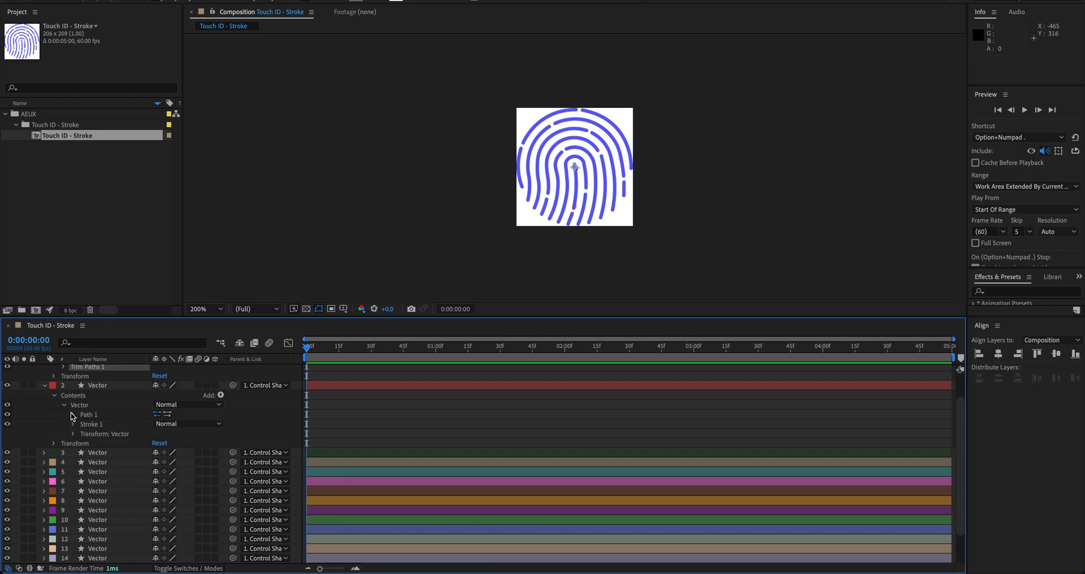
click(73, 424)
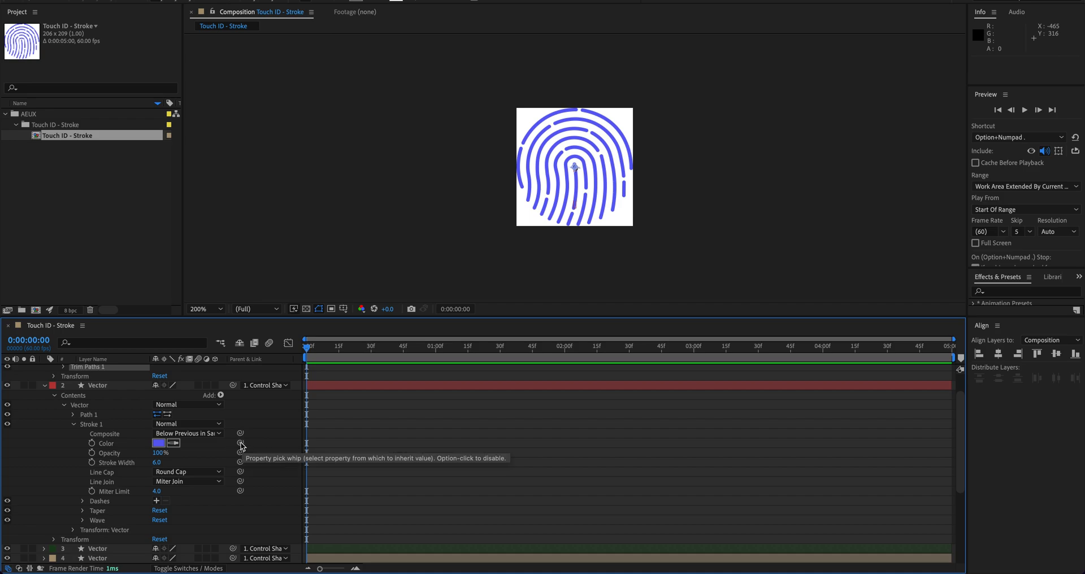
scroll(176, 461, up, 1)
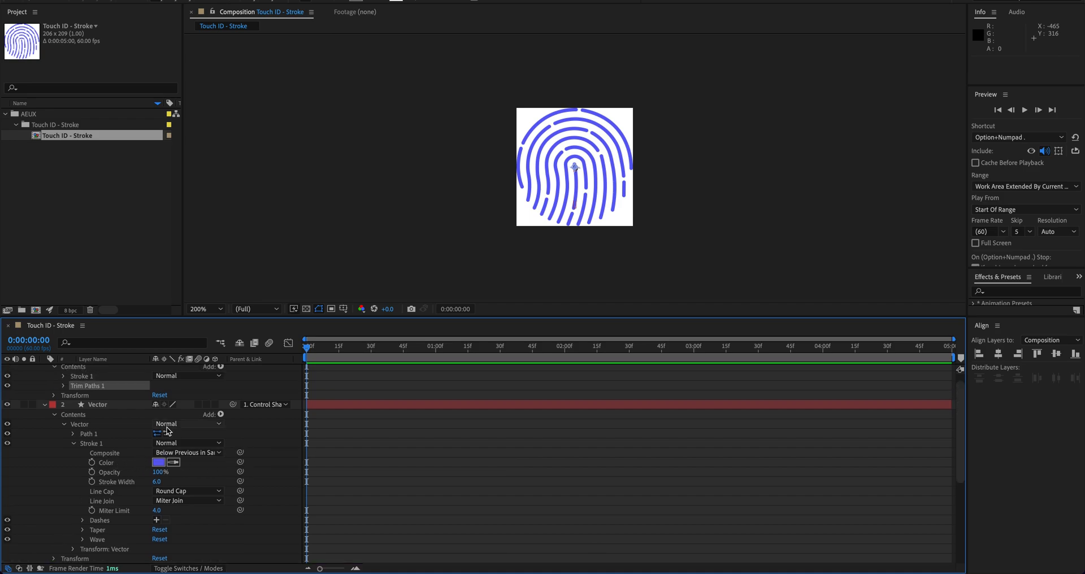
scroll(102, 418, up, 1)
click(63, 389)
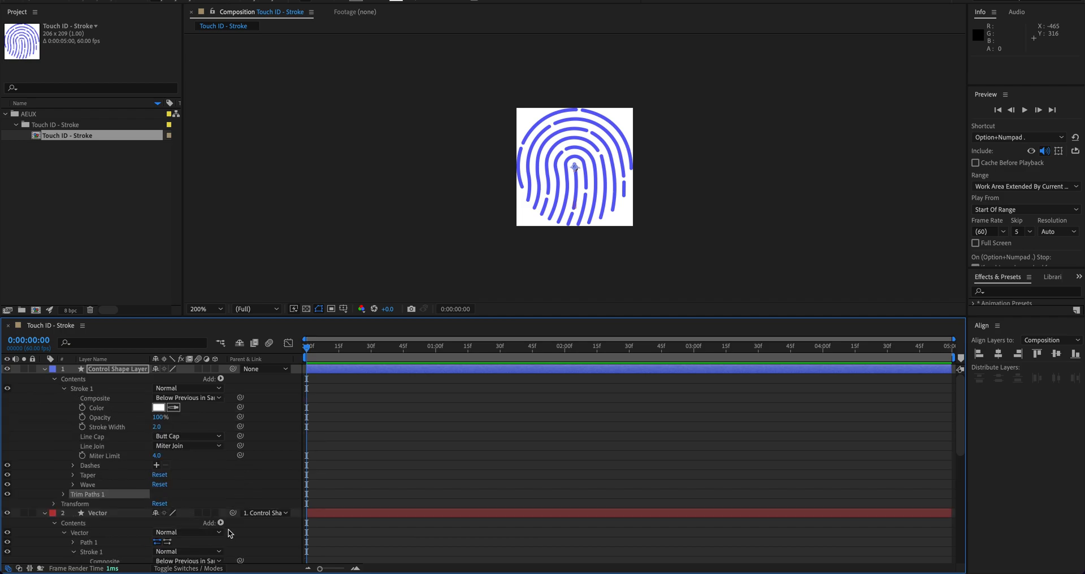
scroll(235, 535, down, 2)
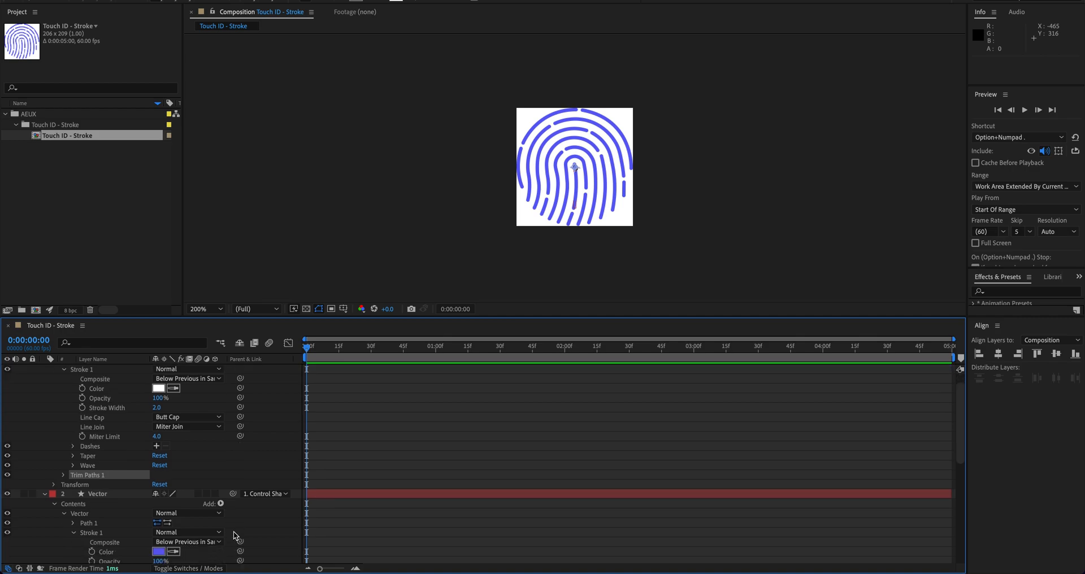
drag(240, 552, 116, 390)
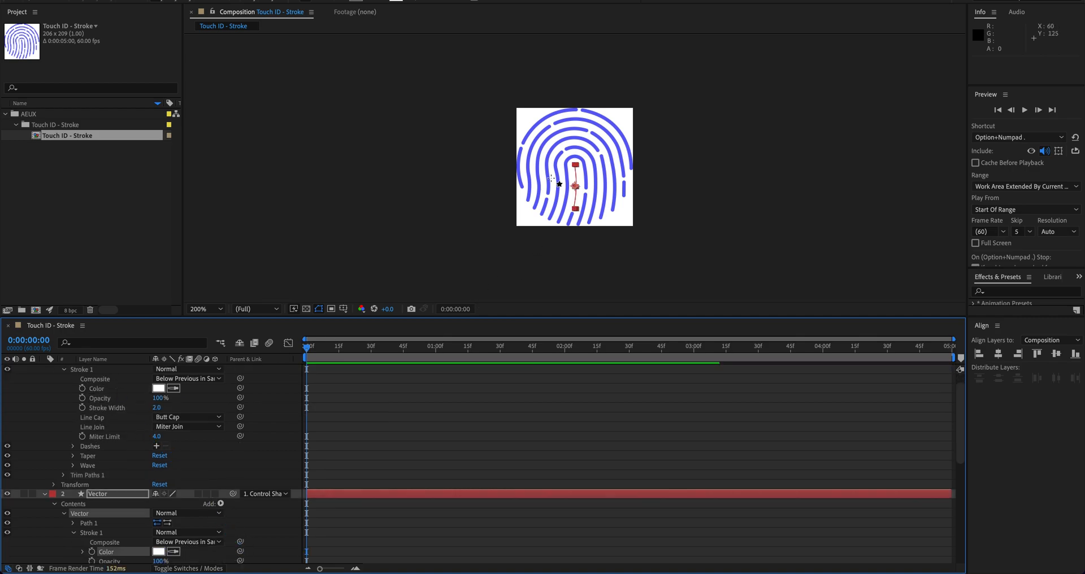
Set the stroke color of the Control Shape Layer to red.
click(159, 389)
drag(901, 182, 970, 66)
click(1017, 117)
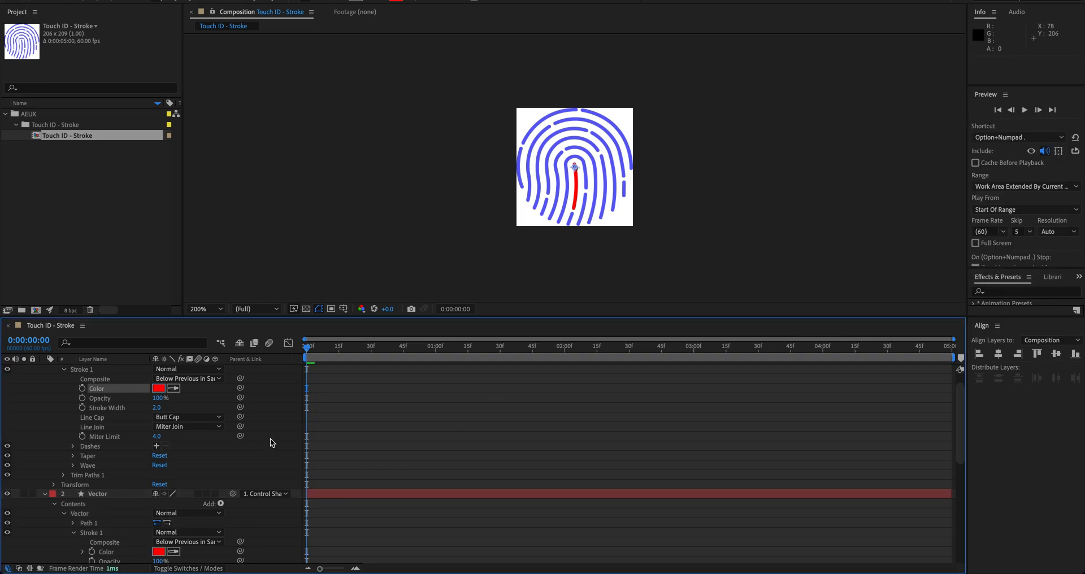
click(554, 247)
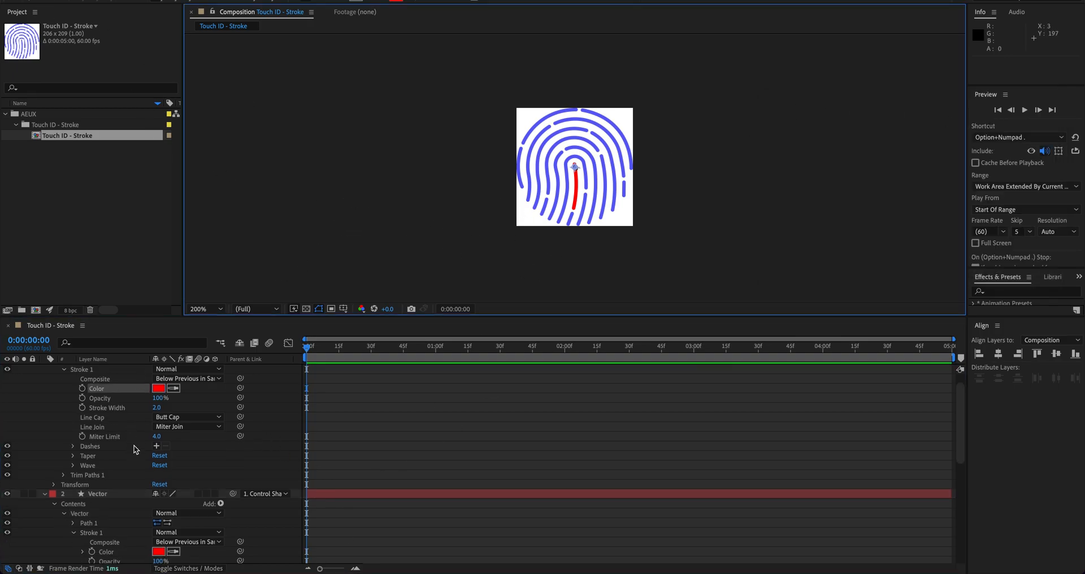
Collapse the stroke settings of both layers and add a Trim Paths operator to Vector layer 2.
scroll(182, 513, down, 2)
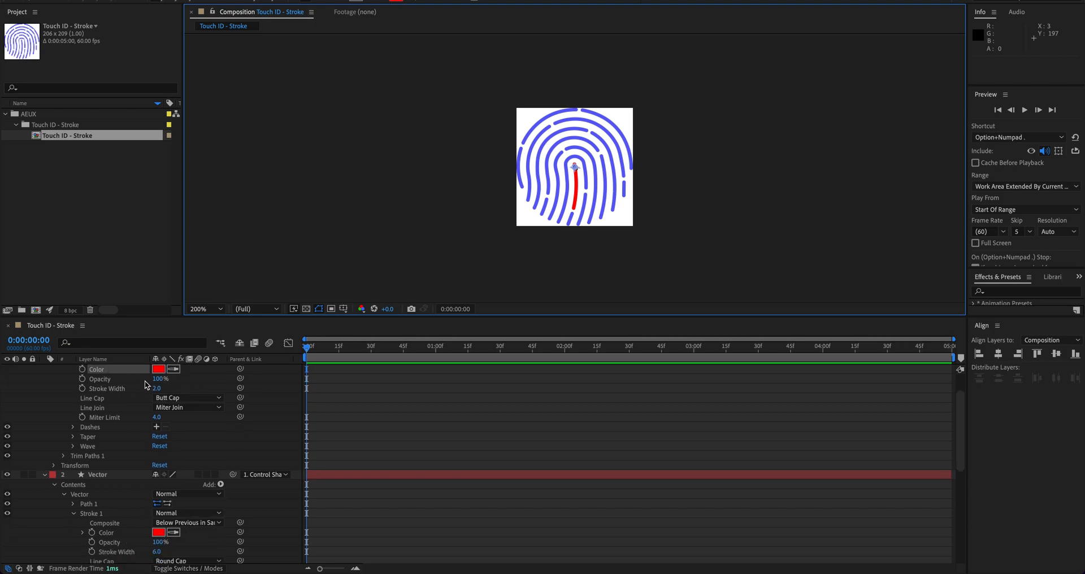
scroll(145, 385, up, 3)
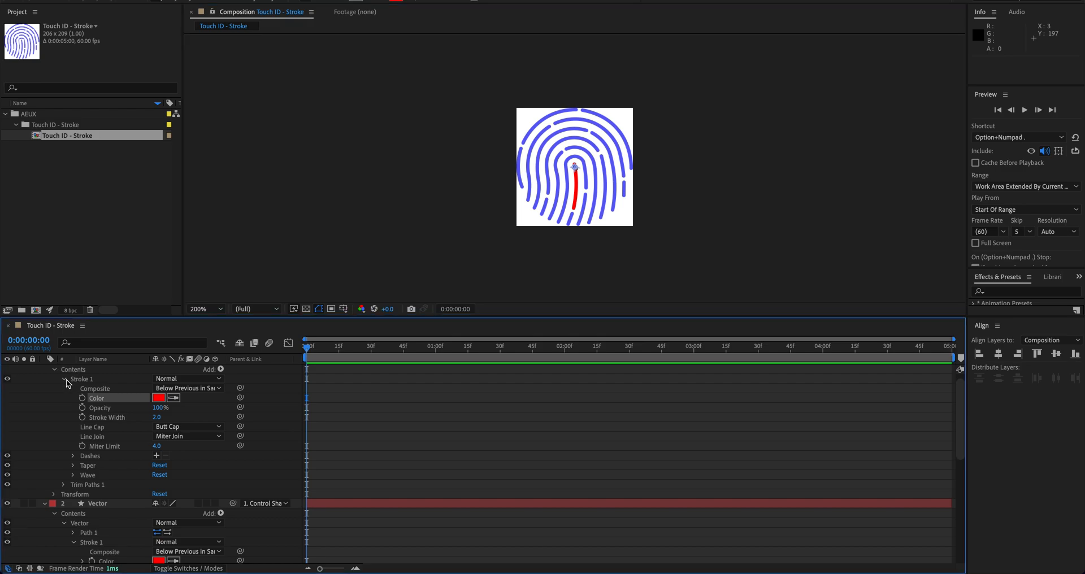
click(64, 379)
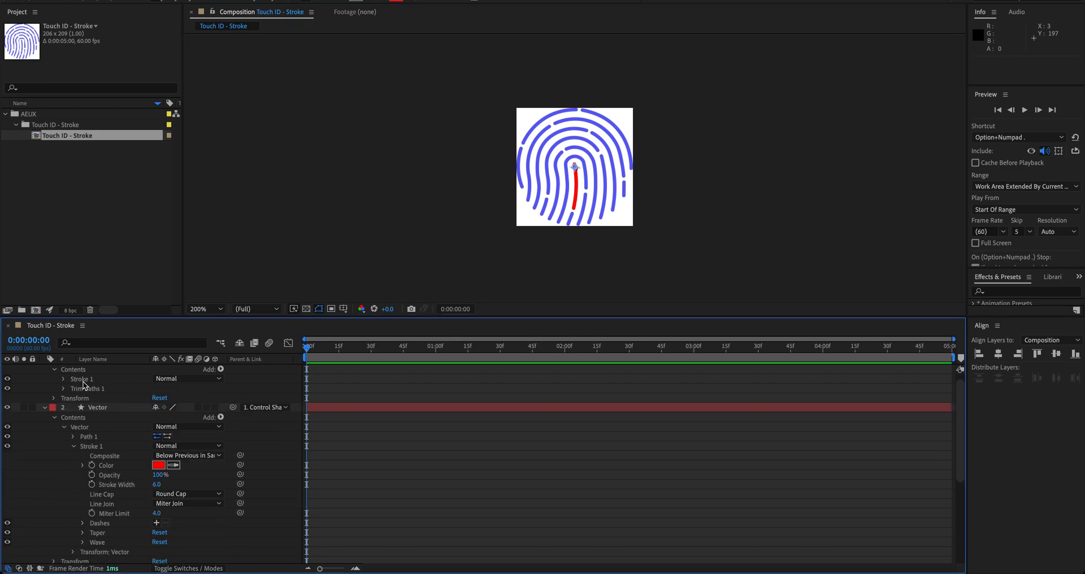
click(74, 448)
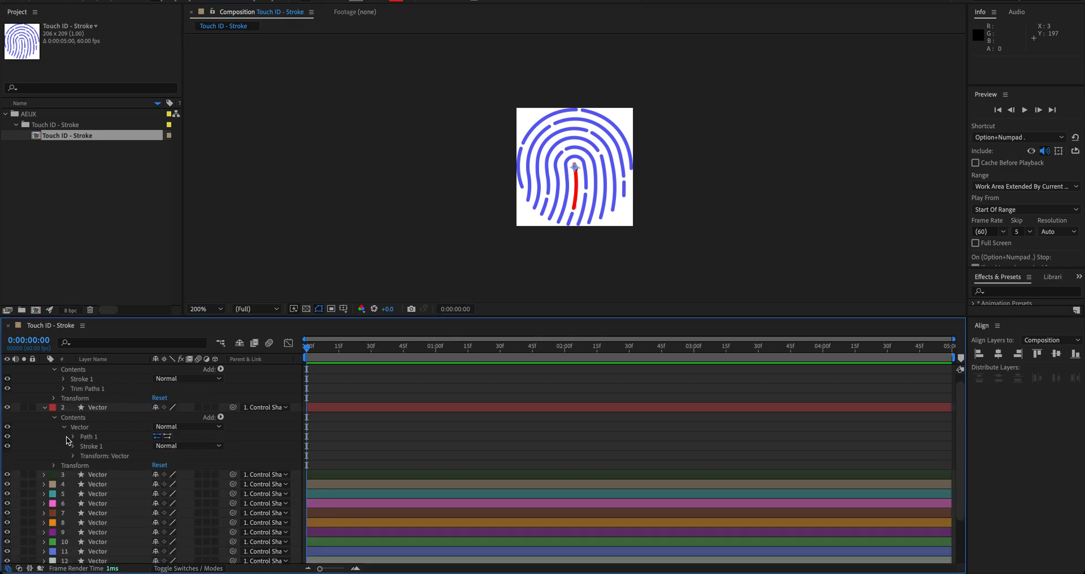
click(105, 409)
click(220, 419)
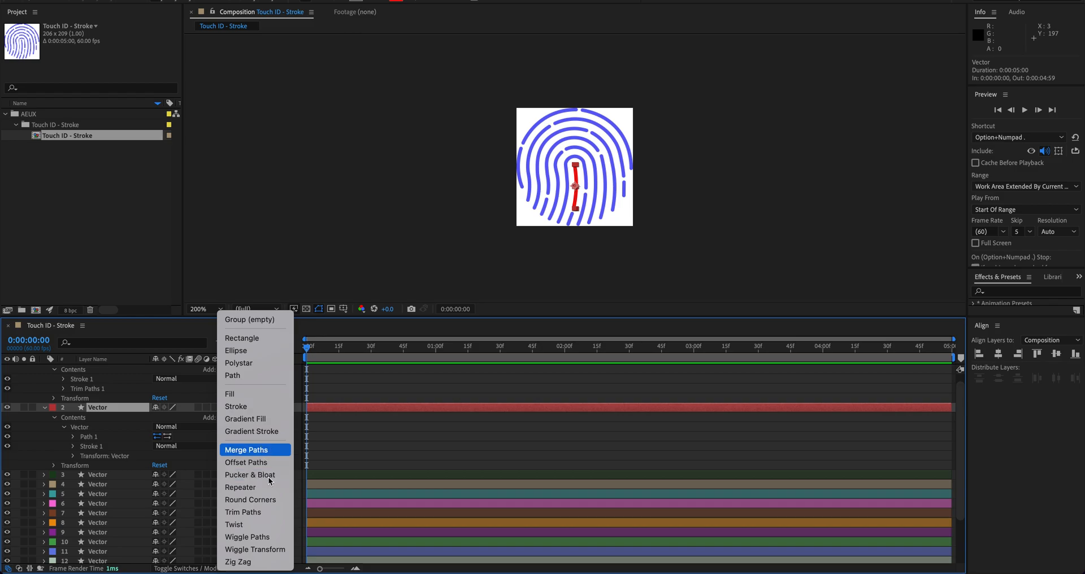
click(243, 512)
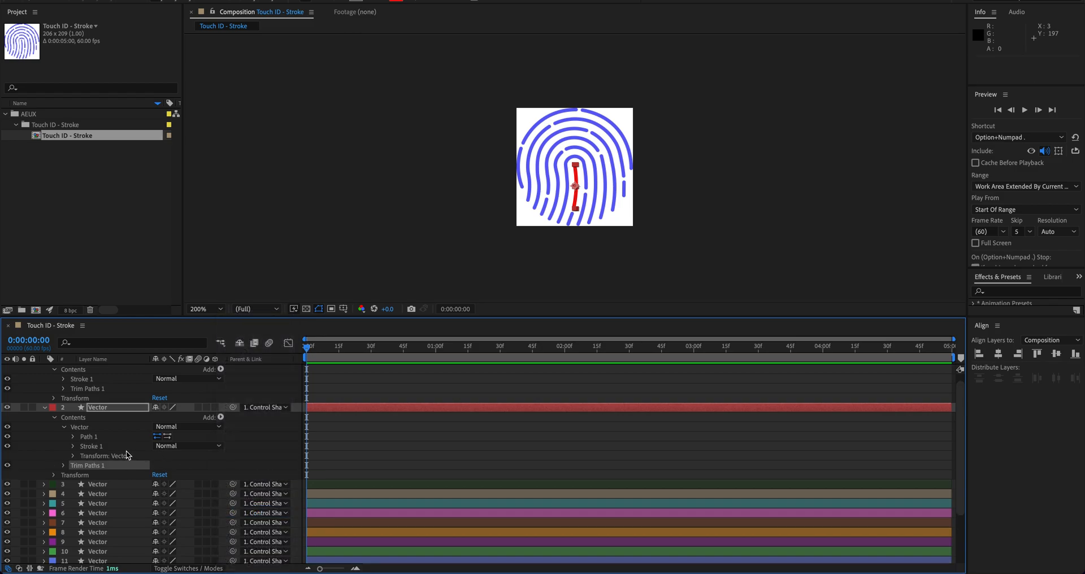
Link Start, End, Offset and Trim Multiple Shapes of layer 2's Trim Paths to the matching properties of the Control Shape Layer.
click(63, 466)
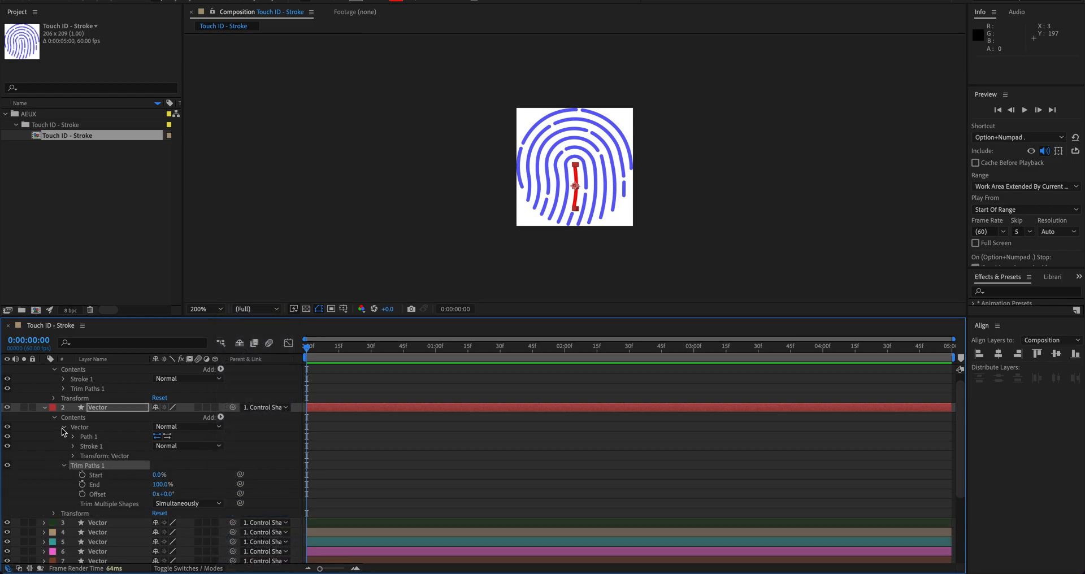
click(62, 388)
scroll(146, 492, down, 2)
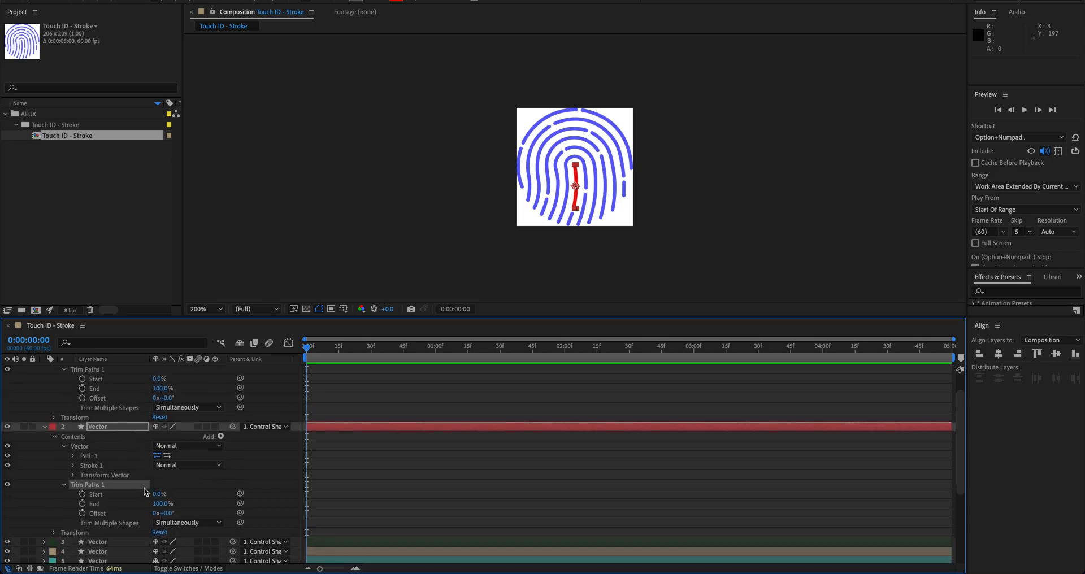
drag(240, 494, 96, 379)
drag(240, 504, 107, 394)
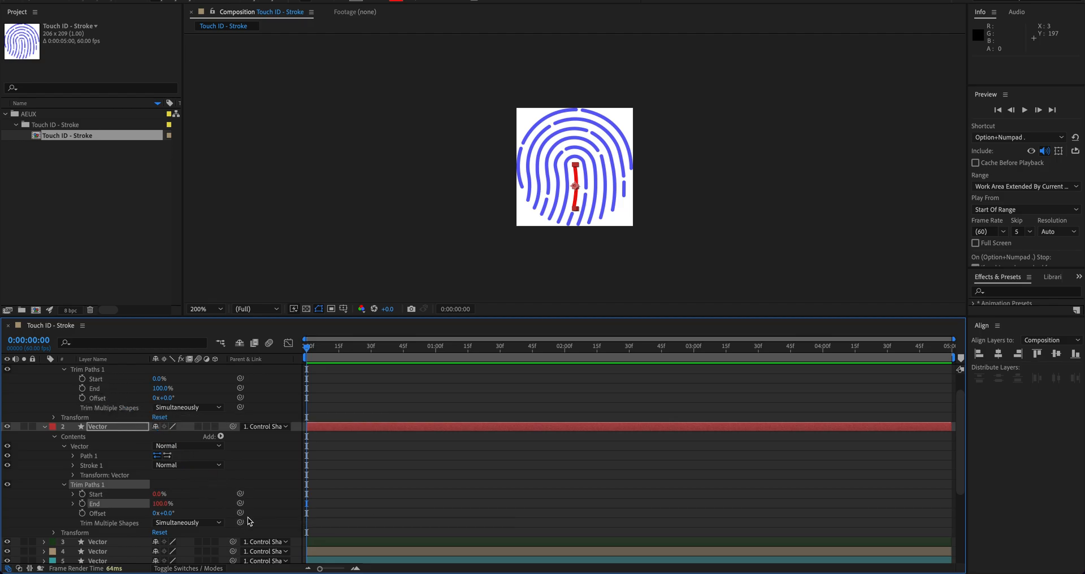
drag(240, 513, 116, 397)
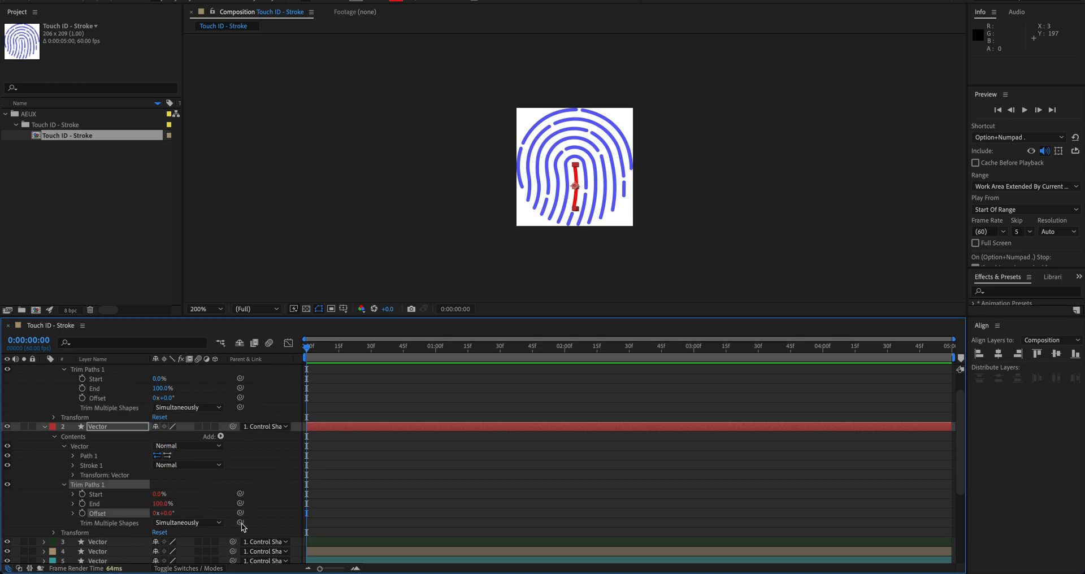
drag(240, 523, 112, 409)
click(63, 485)
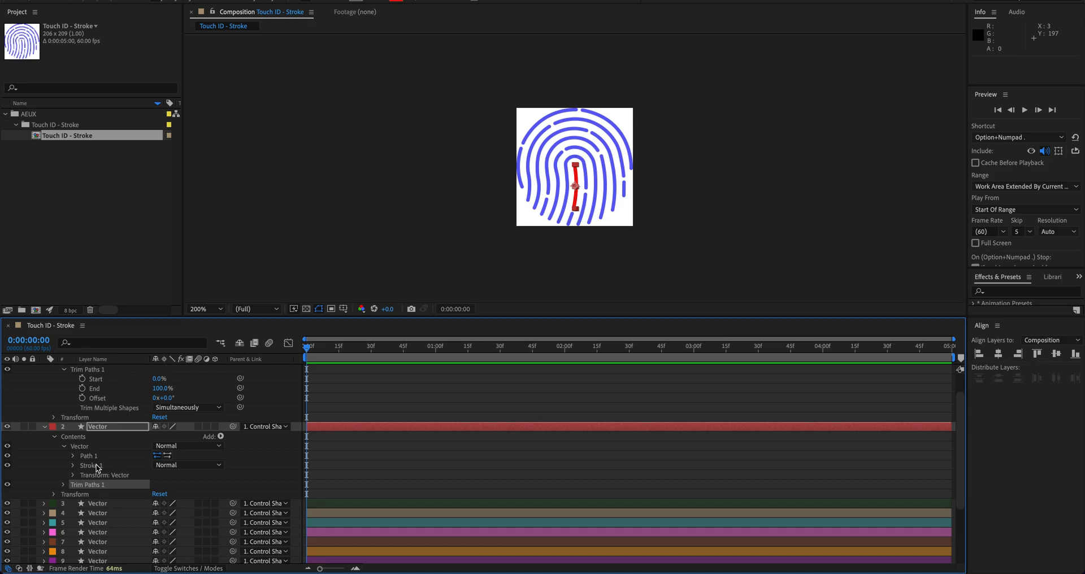
Select Stroke 1 and Trim Paths 1 together in Vector layer 2 and copy them.
scroll(136, 504, down, 3)
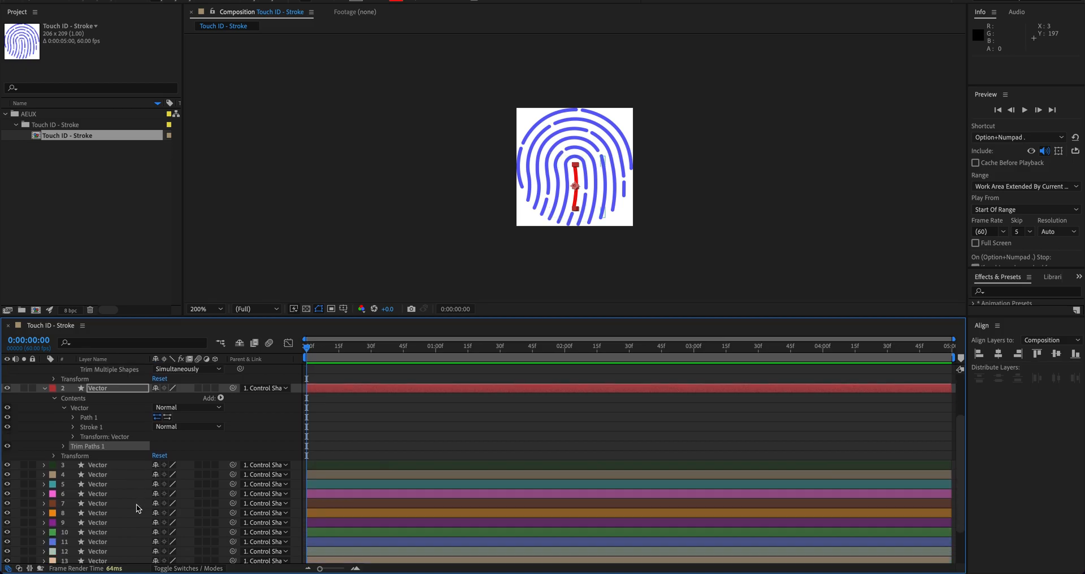
scroll(113, 486, up, 3)
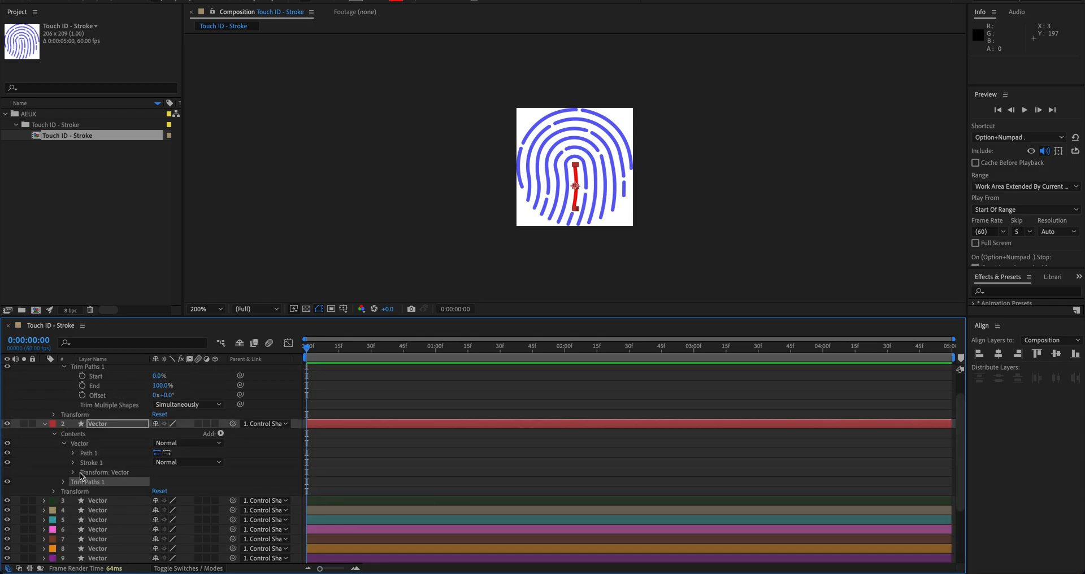
click(99, 465)
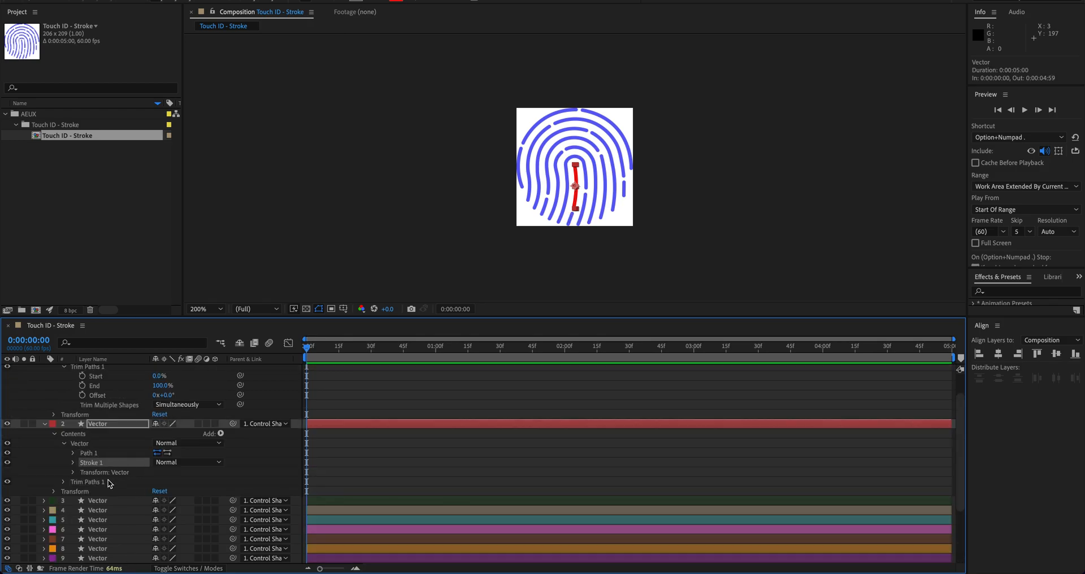
click(109, 483)
right_click(110, 466)
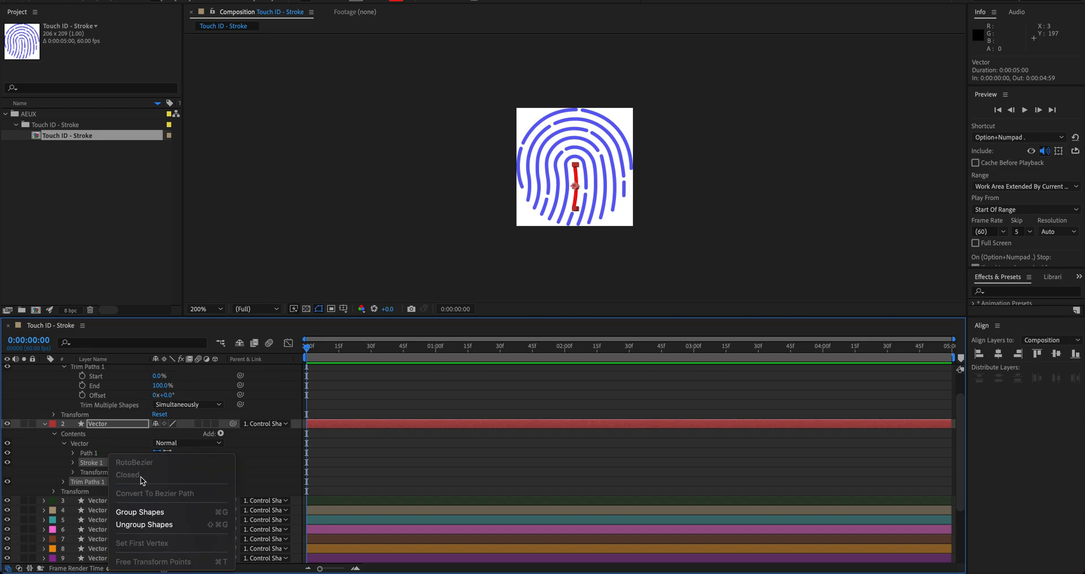
key(Escape)
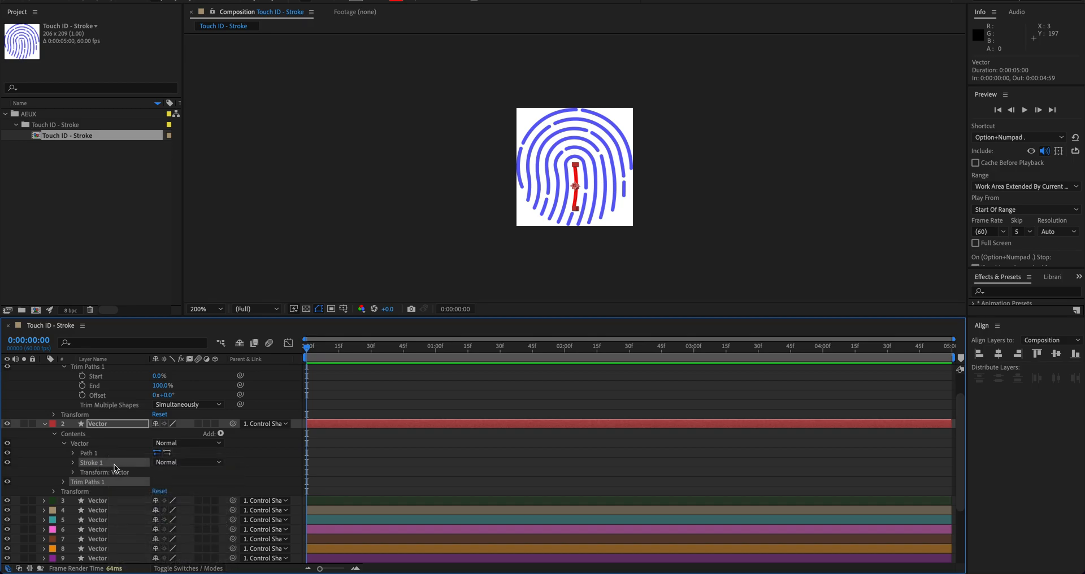
scroll(124, 460, up, 2)
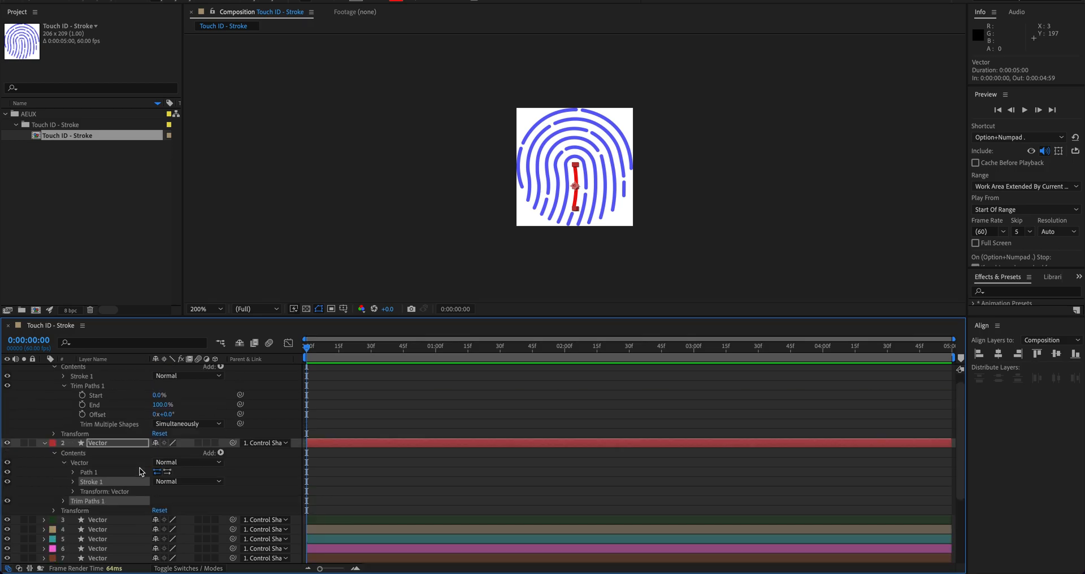
scroll(119, 451, down, 3)
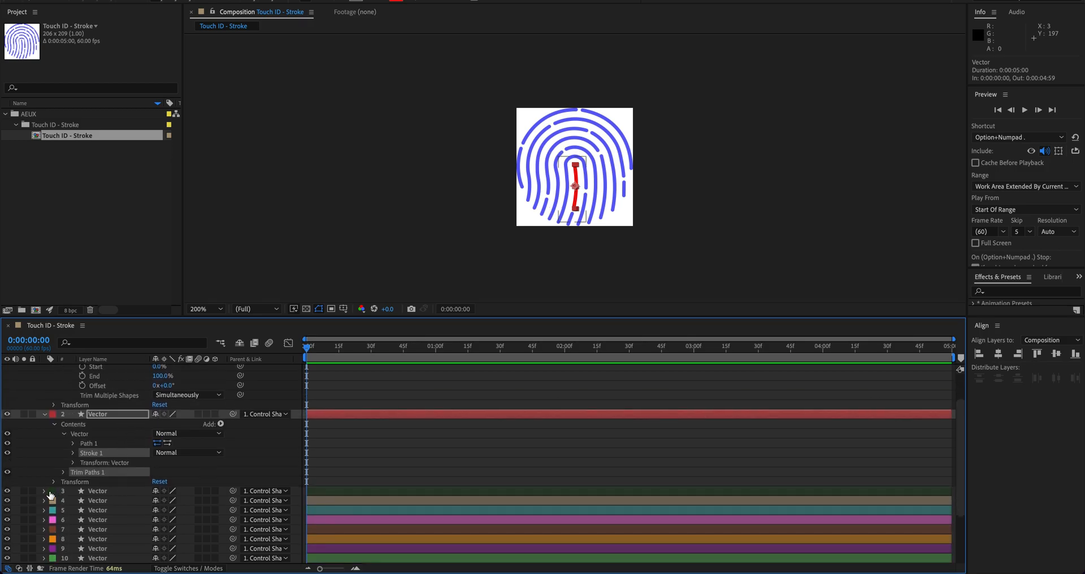
Paste the copied stroke and Trim Paths into the Vector group of layer 3.
click(45, 491)
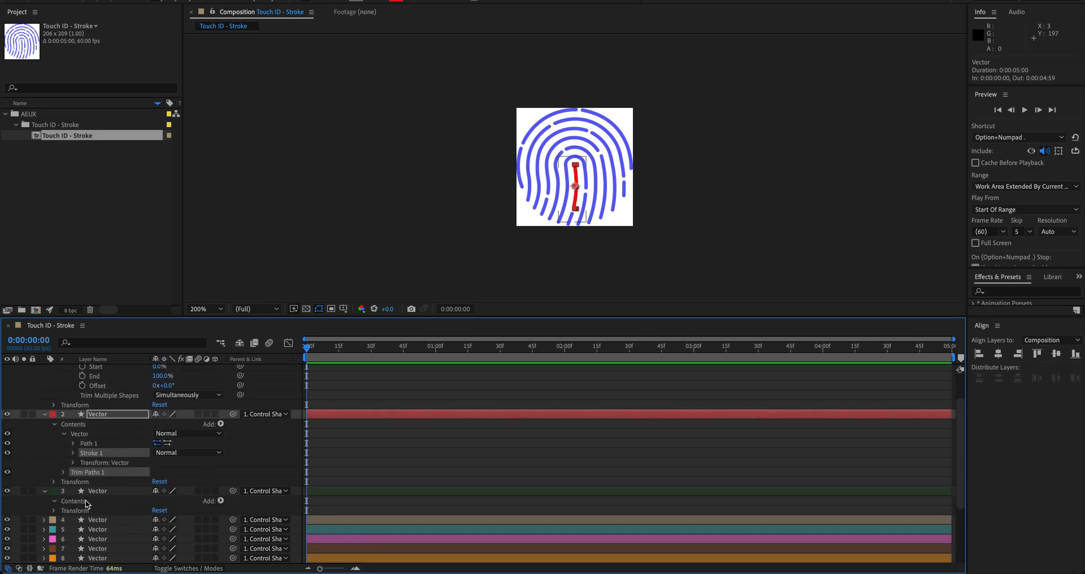
click(64, 511)
click(86, 512)
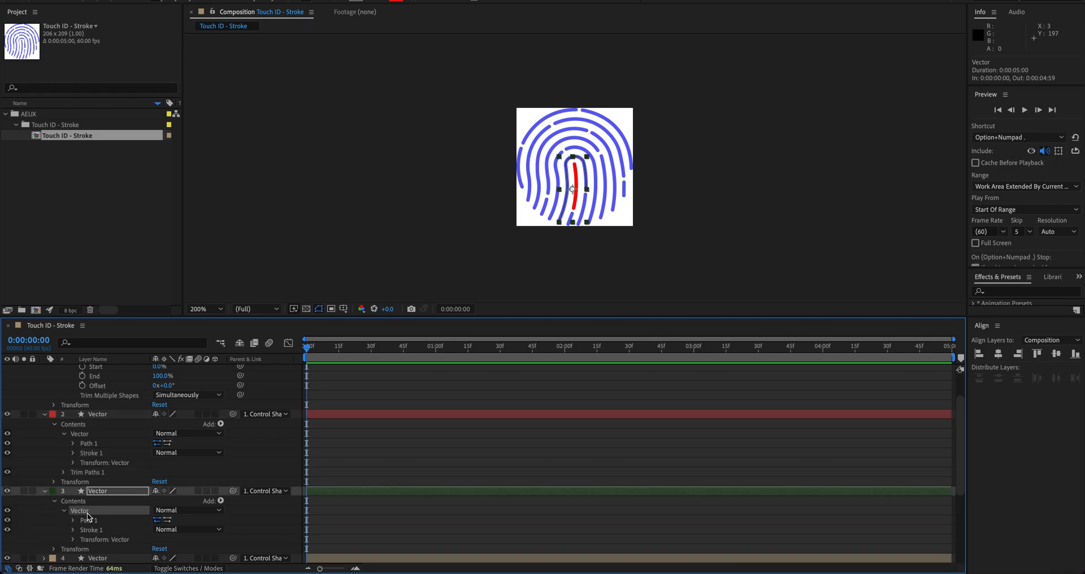
key(ctrl+v)
scroll(141, 475, down, 4)
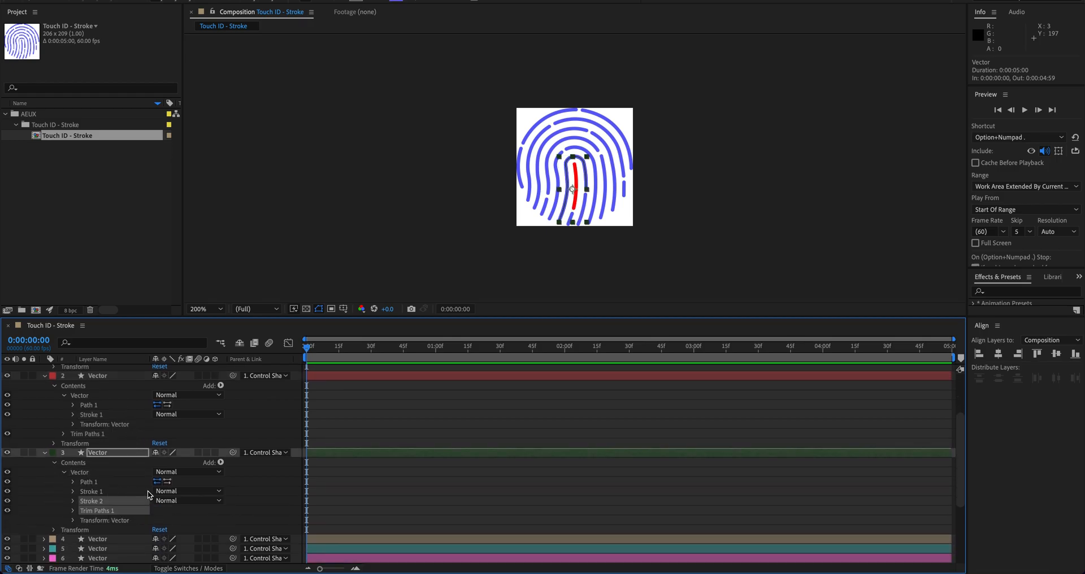
Delete the original Stroke 1 from layer 3 and expand the pasted stroke's properties.
click(93, 494)
key(Delete)
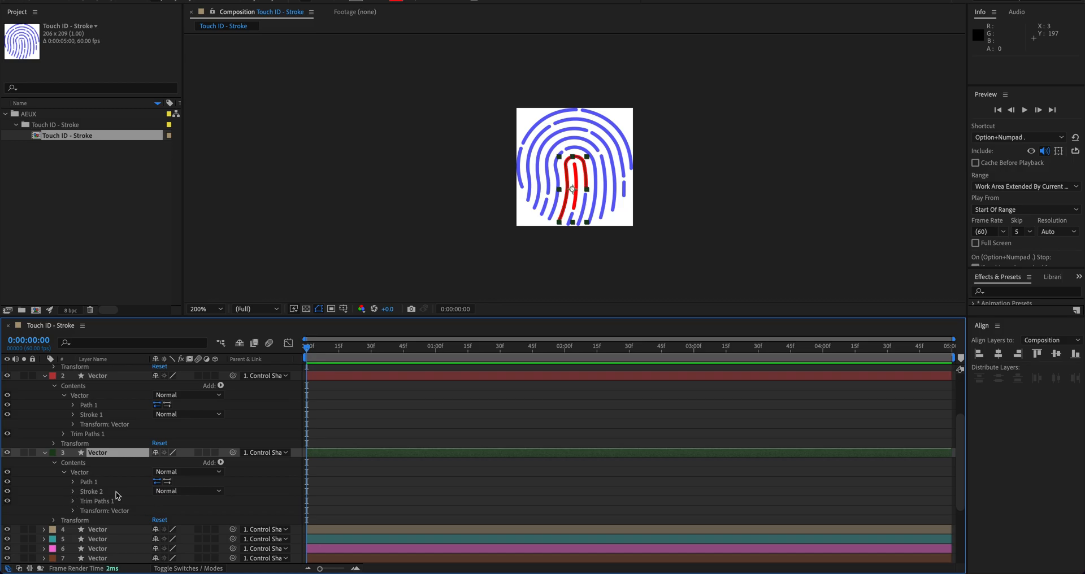
click(72, 492)
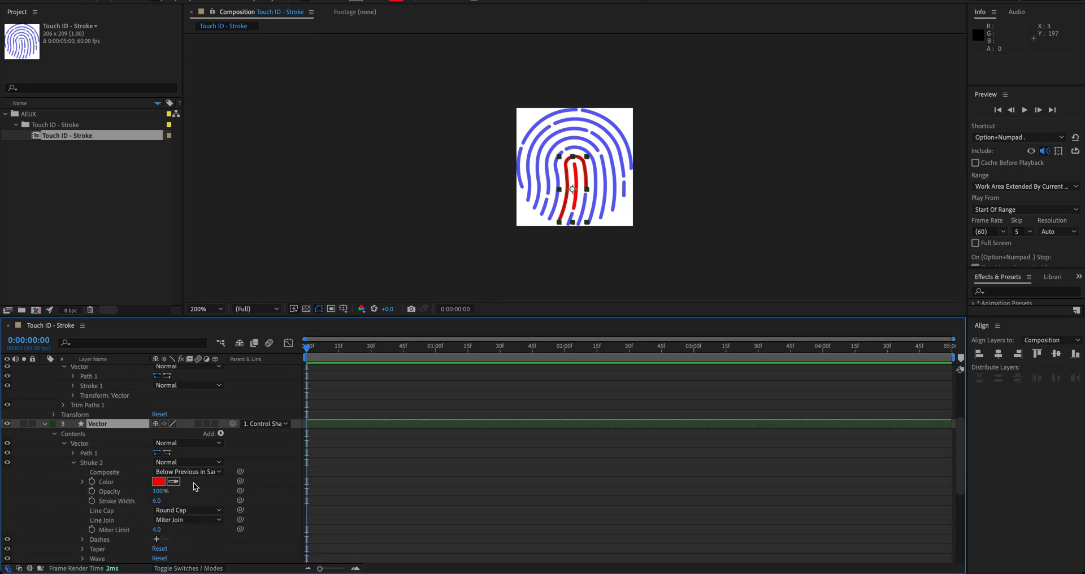
Expand the pasted Trim Paths 1 in layer 3 and examine its Start, End and Offset properties.
scroll(143, 491, up, 3)
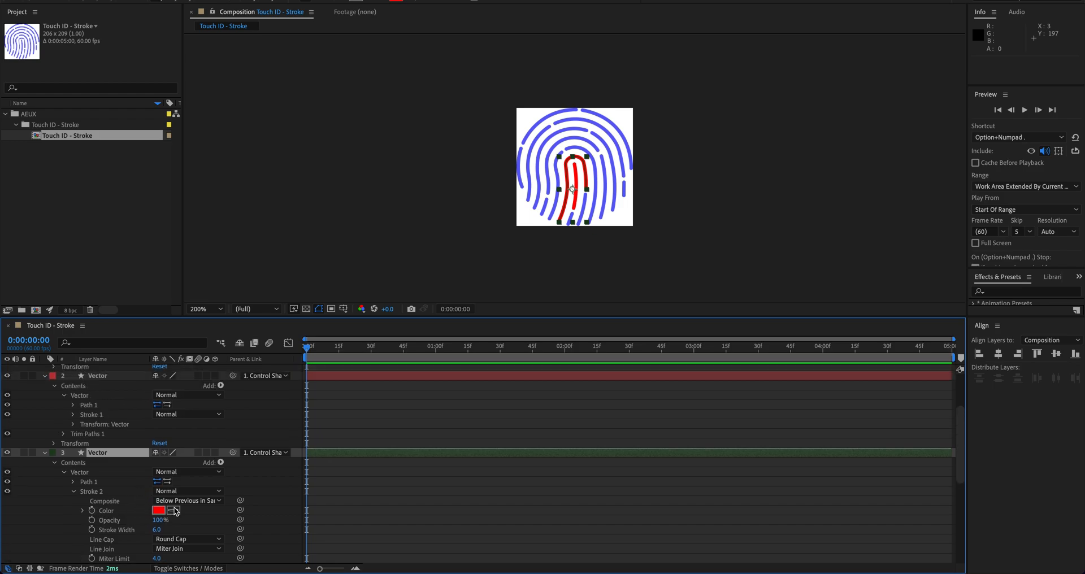
scroll(121, 491, up, 2)
scroll(121, 492, down, 20)
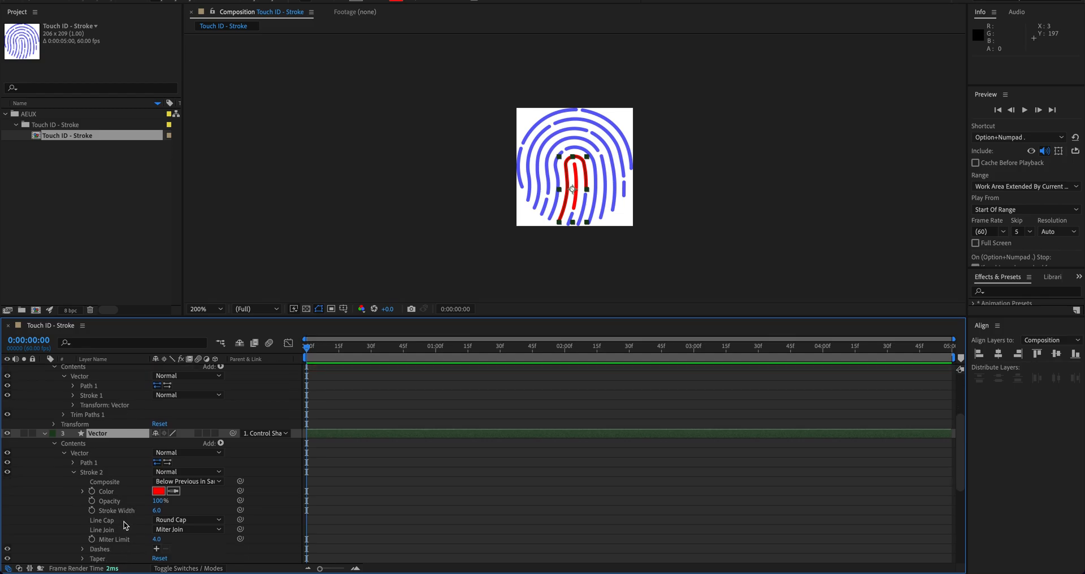
scroll(74, 472, up, 2)
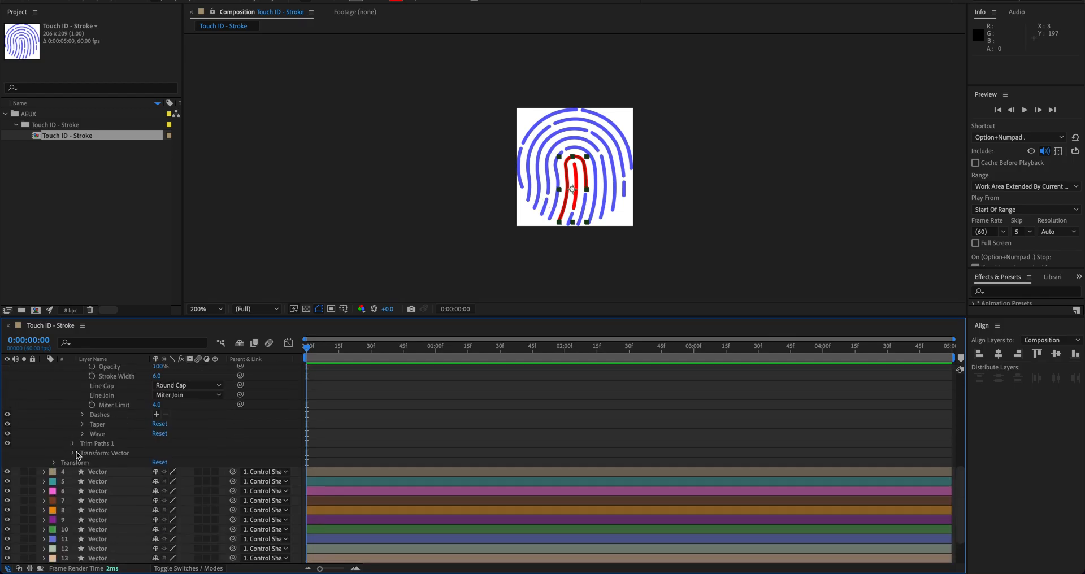
click(72, 445)
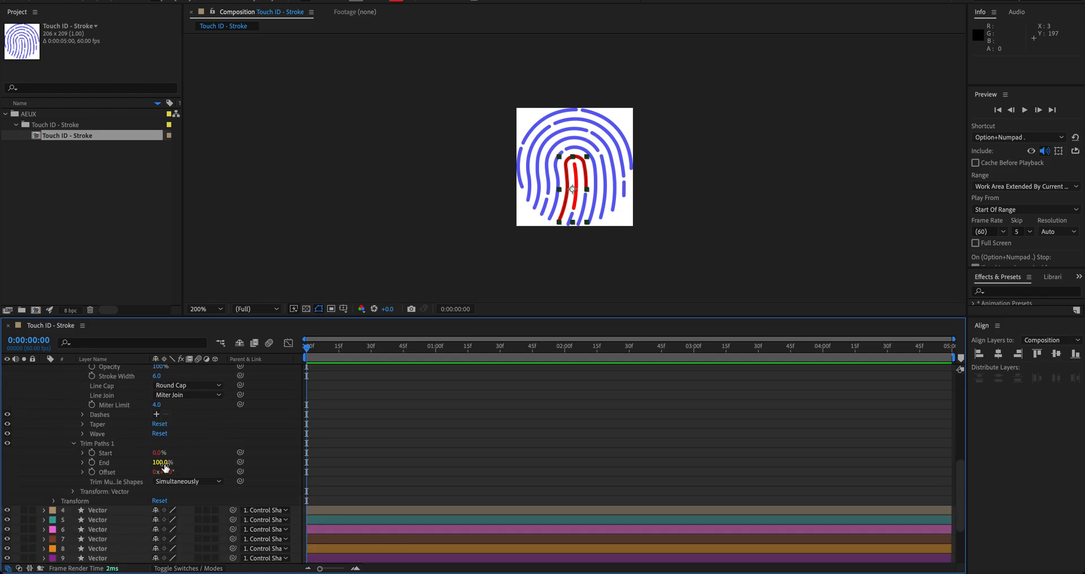
scroll(170, 480, up, 1)
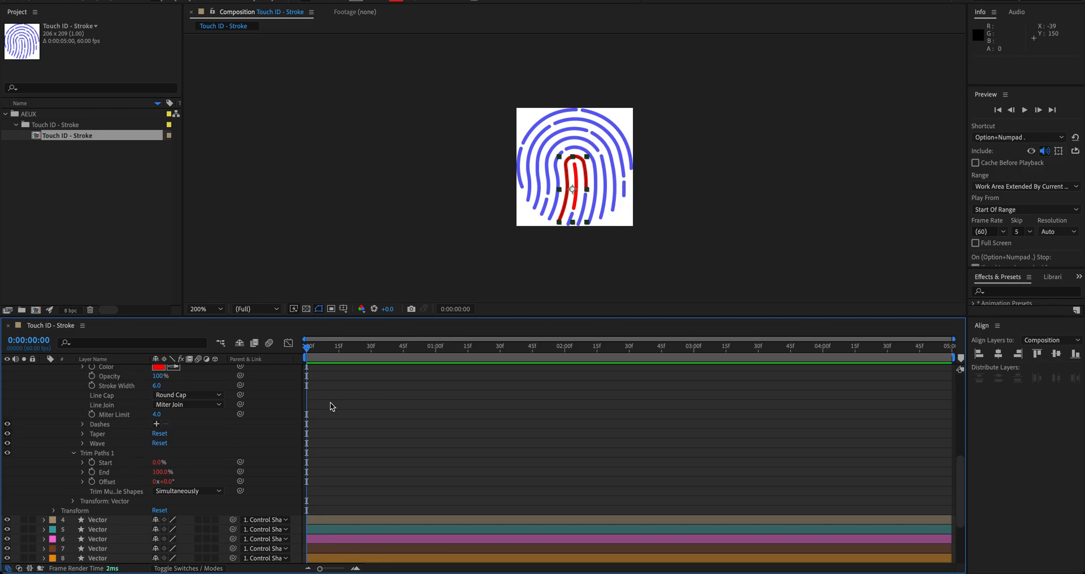
Test the linked trim by changing the Control Shape Layer's Trim Paths Start, and set it back to 0%.
scroll(178, 452, up, 8)
scroll(178, 452, up, 2)
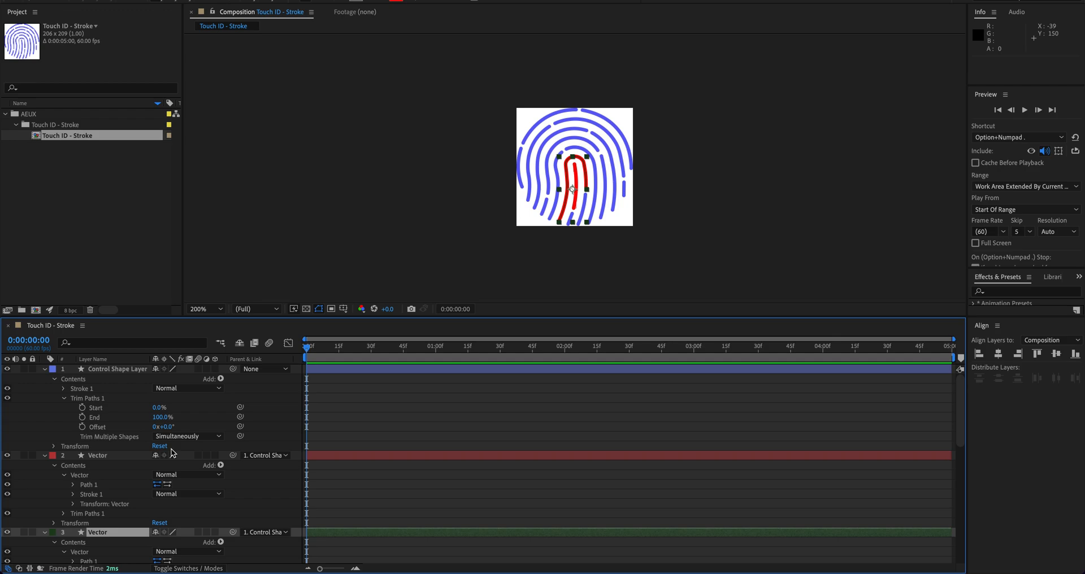
click(161, 410)
mouse_move(160, 408)
mouse_down()
mouse_move(205, 410)
mouse_move(149, 412)
mouse_move(166, 412)
mouse_up()
click(162, 407)
text(0)
key(Return)
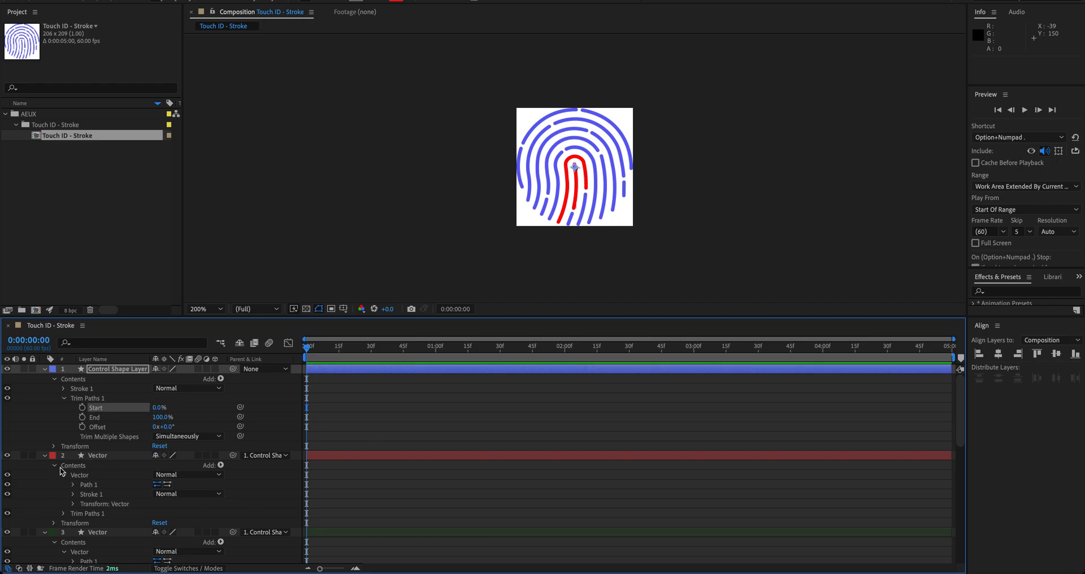
Collapse Vector layers 2 and 3 in the timeline.
click(44, 457)
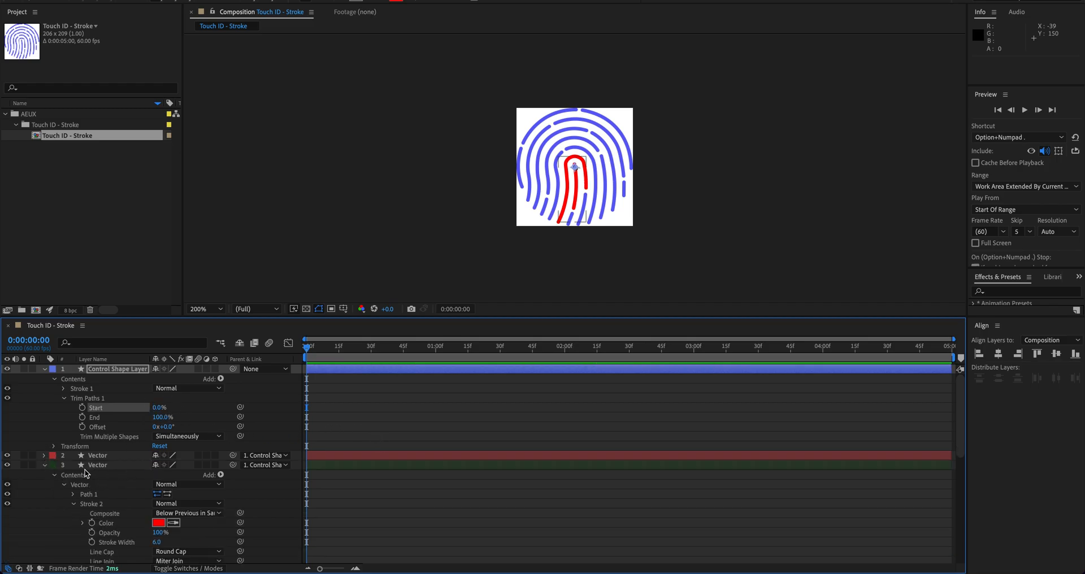
scroll(100, 501, down, 2)
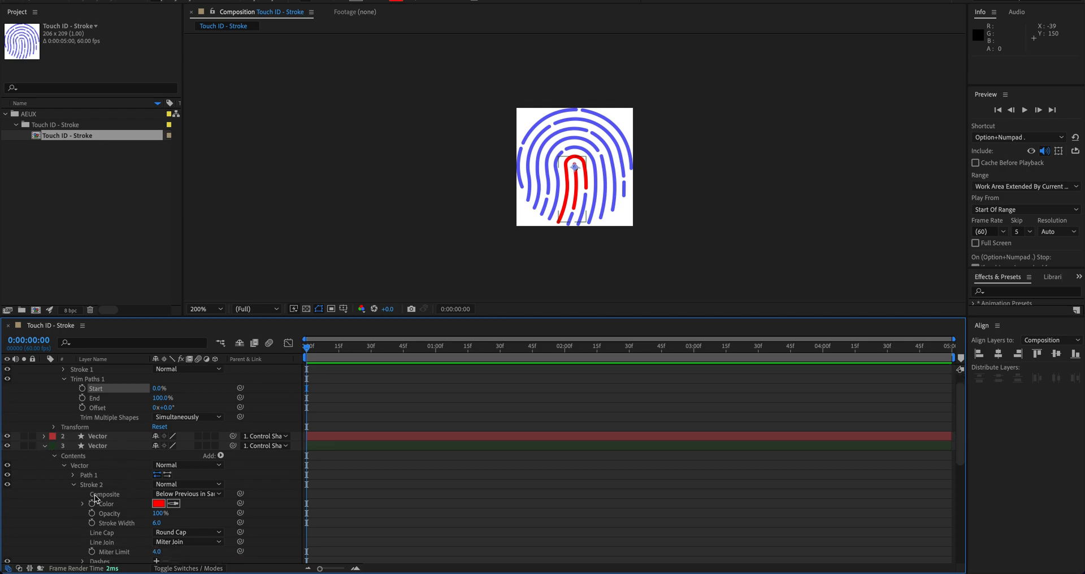
click(76, 485)
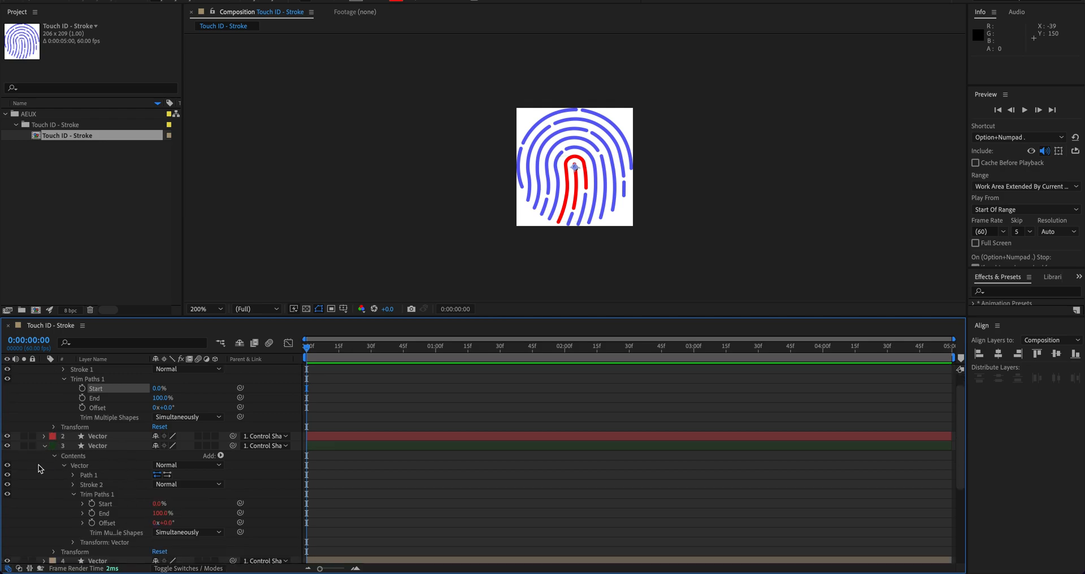
click(44, 448)
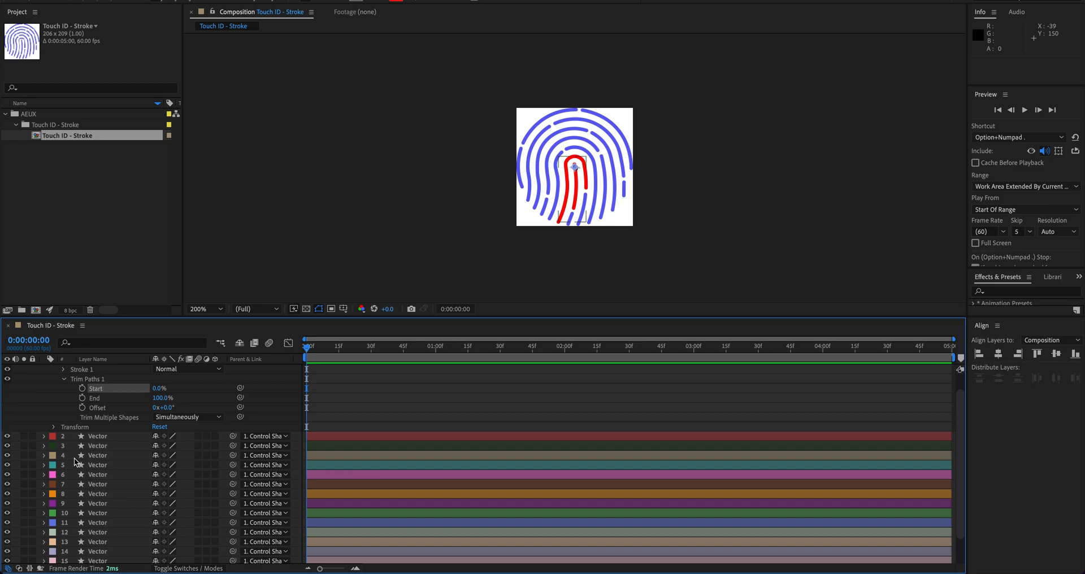
Replace the original Stroke 1 in layer 4's Vector group with the copied stroke and Trim Paths, and collapse the layer.
click(44, 456)
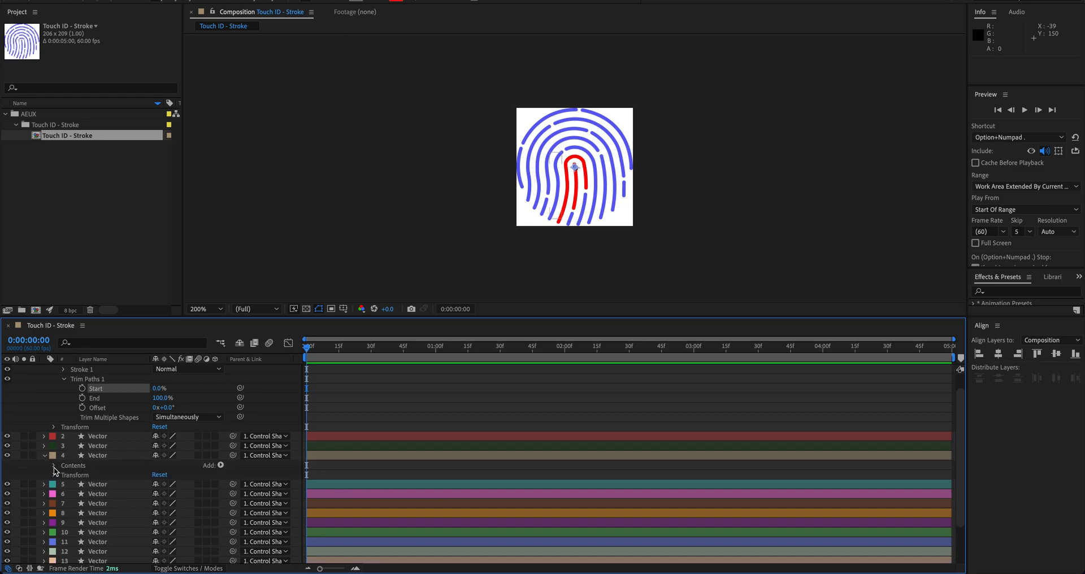
click(54, 466)
click(63, 476)
click(95, 476)
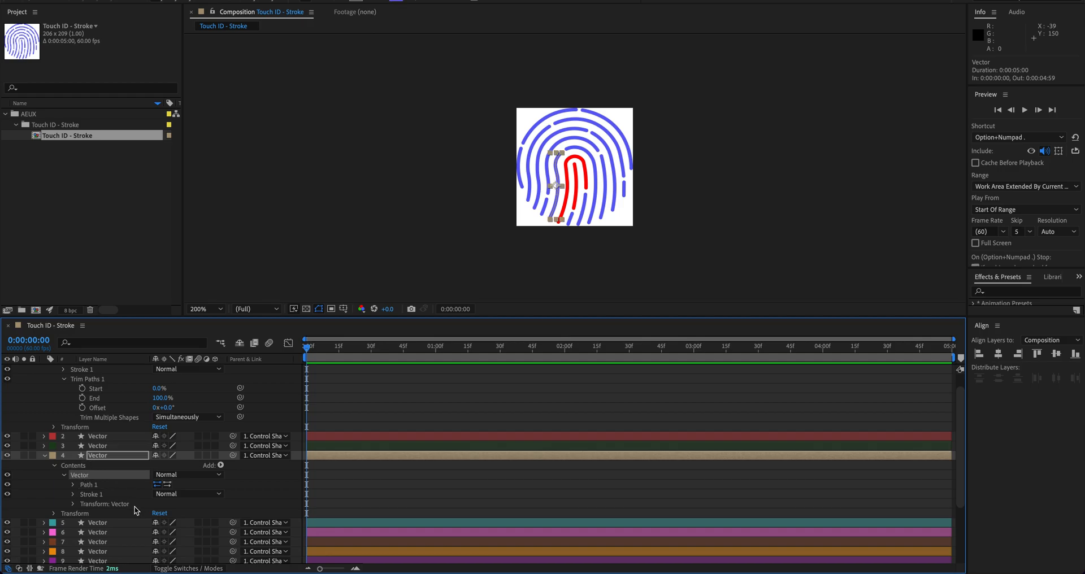
key(super+v)
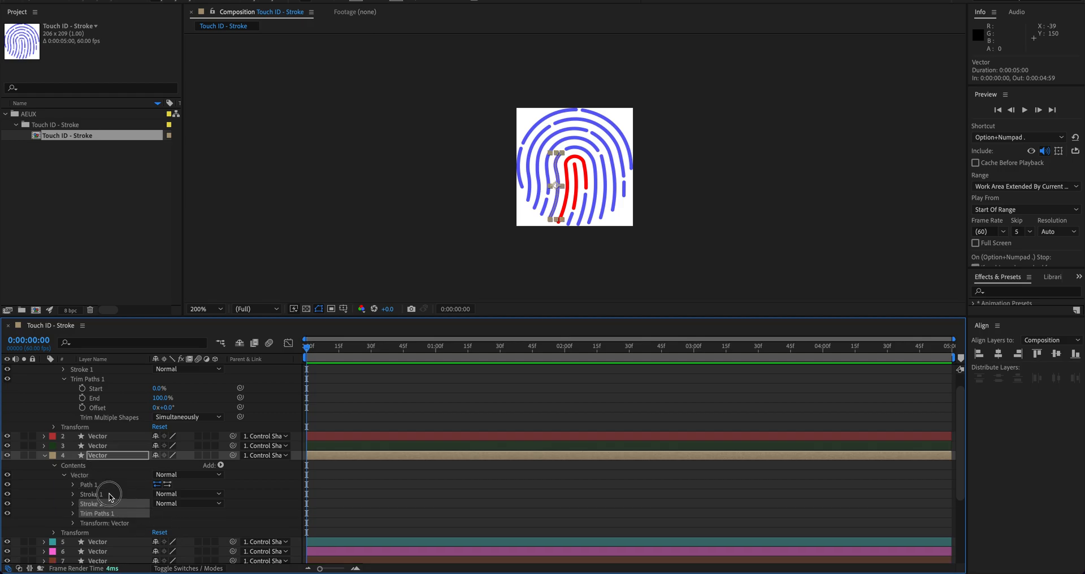
click(109, 497)
key(Delete)
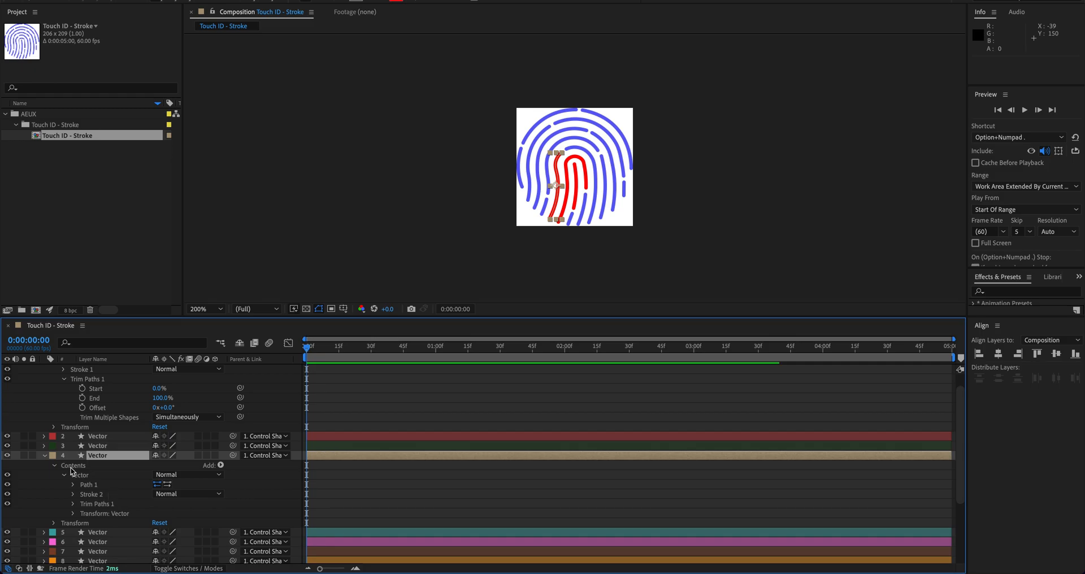
click(45, 455)
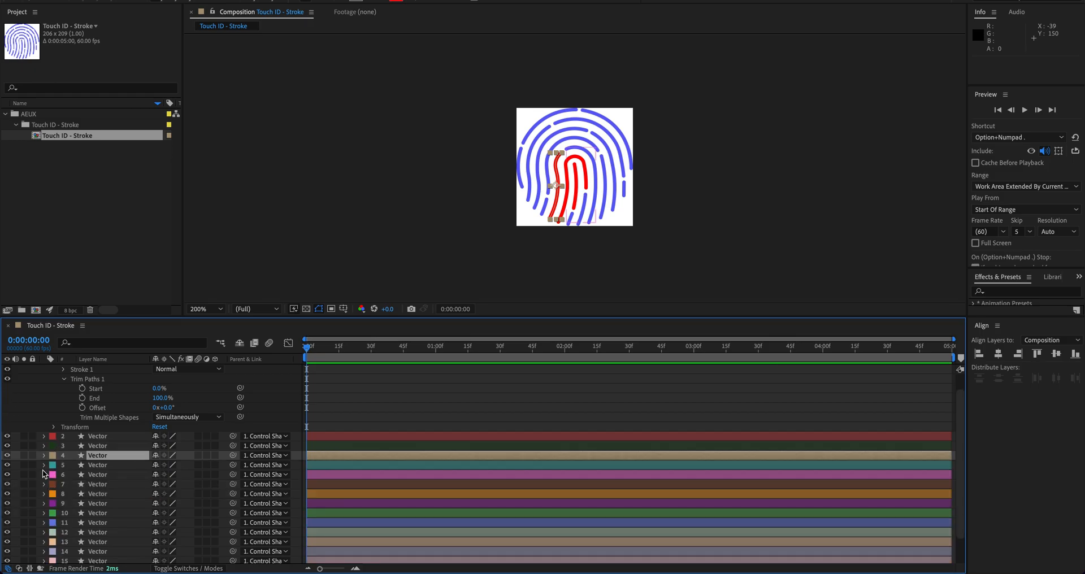
Paste the copied stroke and Trim Paths into layer 5's Vector group and delete its original Stroke 1.
click(44, 466)
click(54, 476)
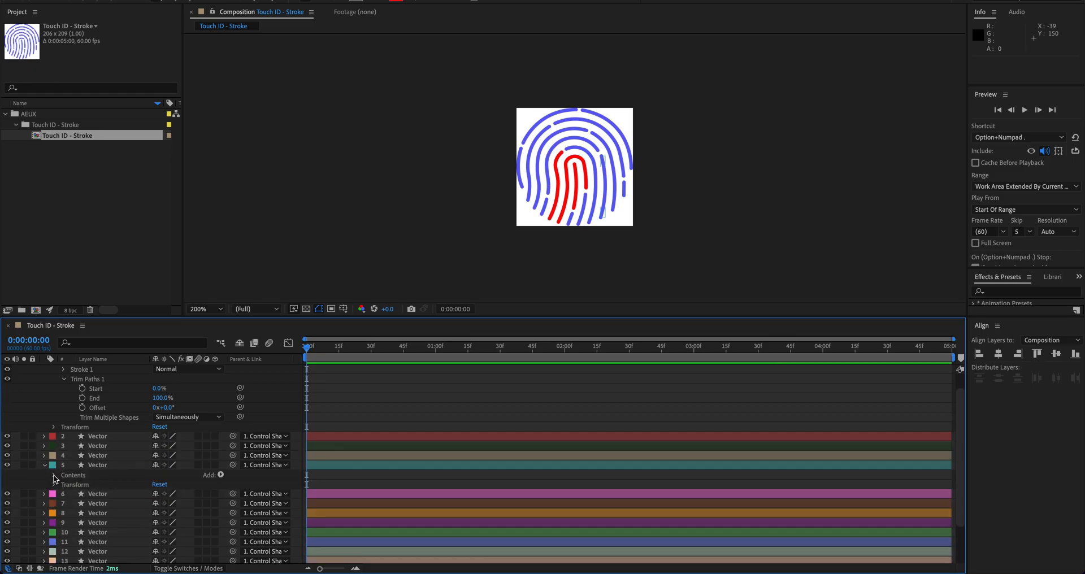
click(64, 485)
click(103, 486)
key(super+v)
click(110, 503)
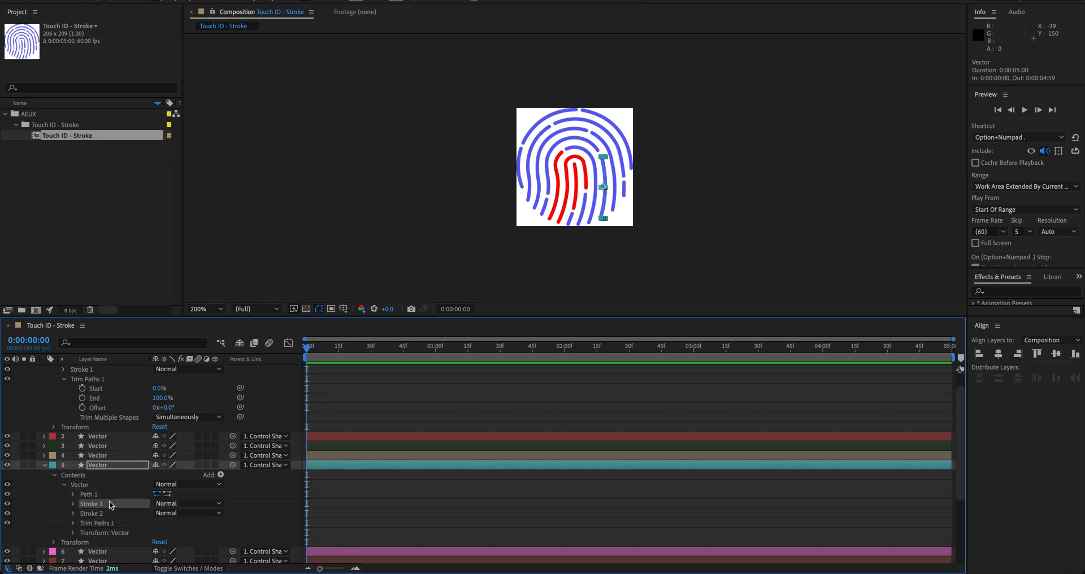
key(Delete)
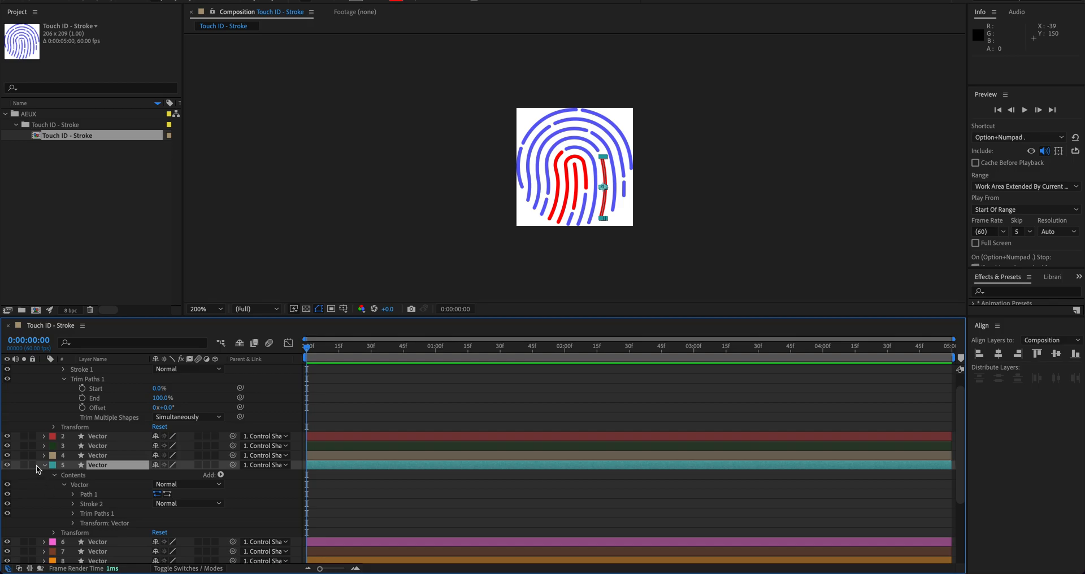
click(44, 465)
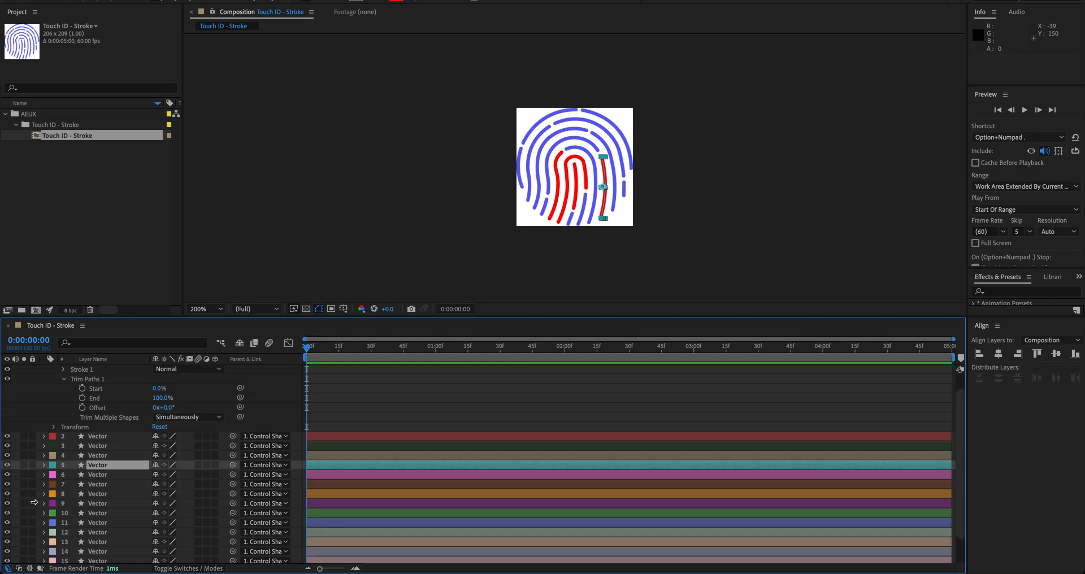
Paste the copied stroke and Trim Paths into layer 6's Vector group and delete its original Stroke 1.
click(44, 475)
scroll(54, 472, down, 2)
click(54, 466)
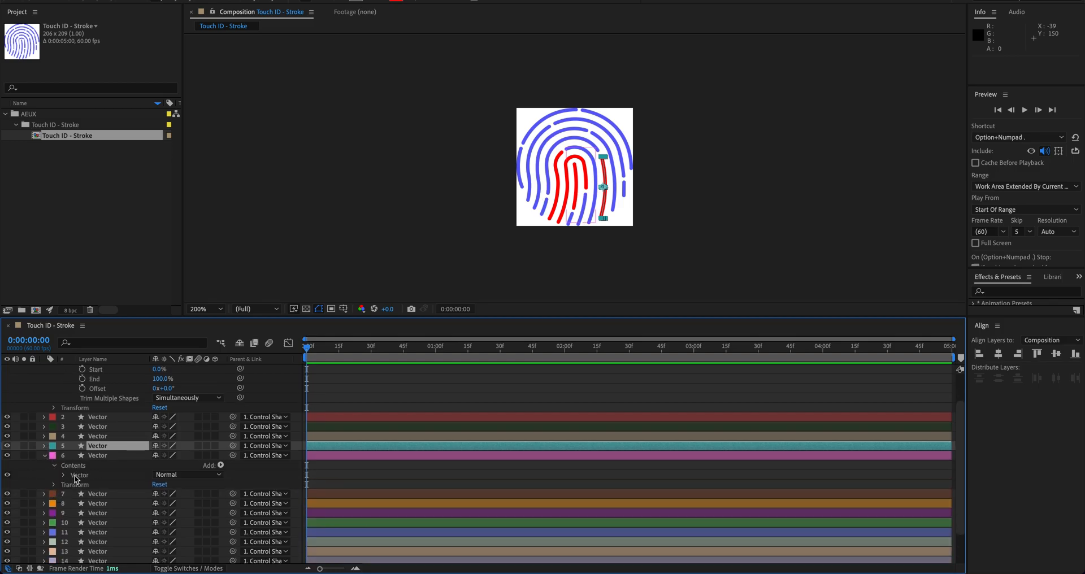
click(99, 478)
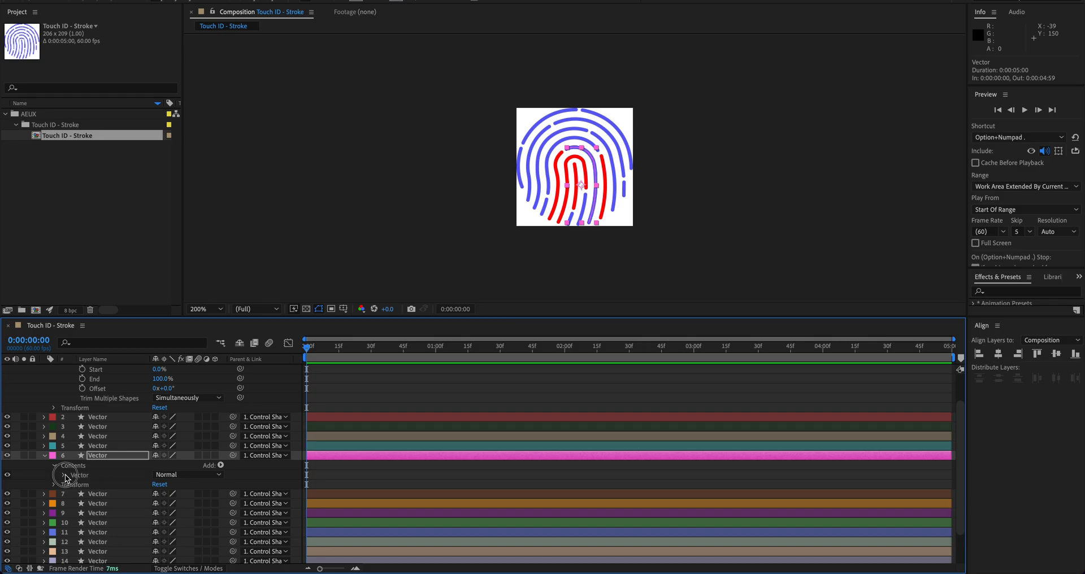
click(64, 475)
click(89, 494)
key(Delete)
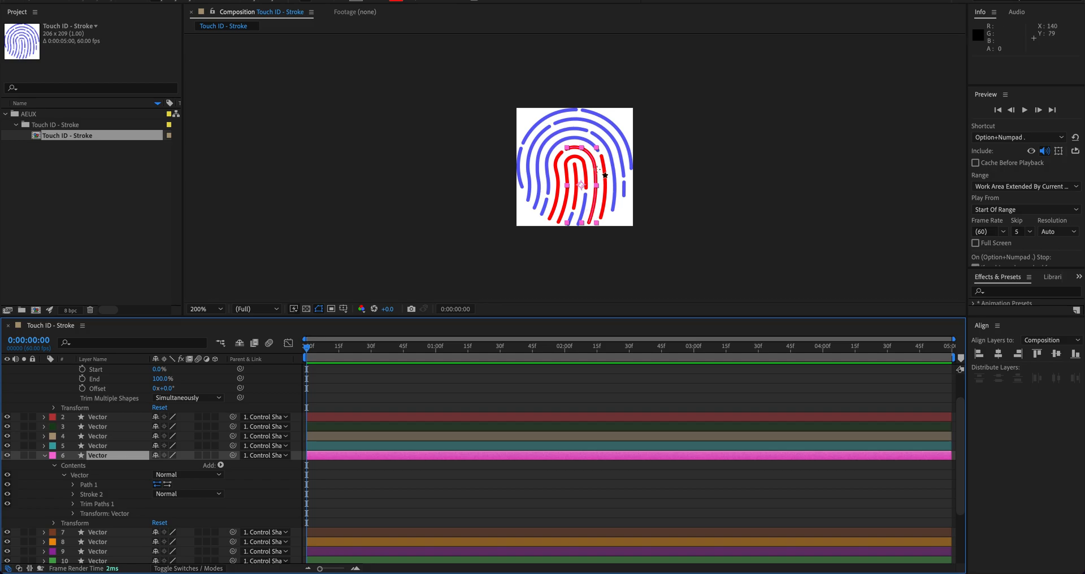
click(51, 461)
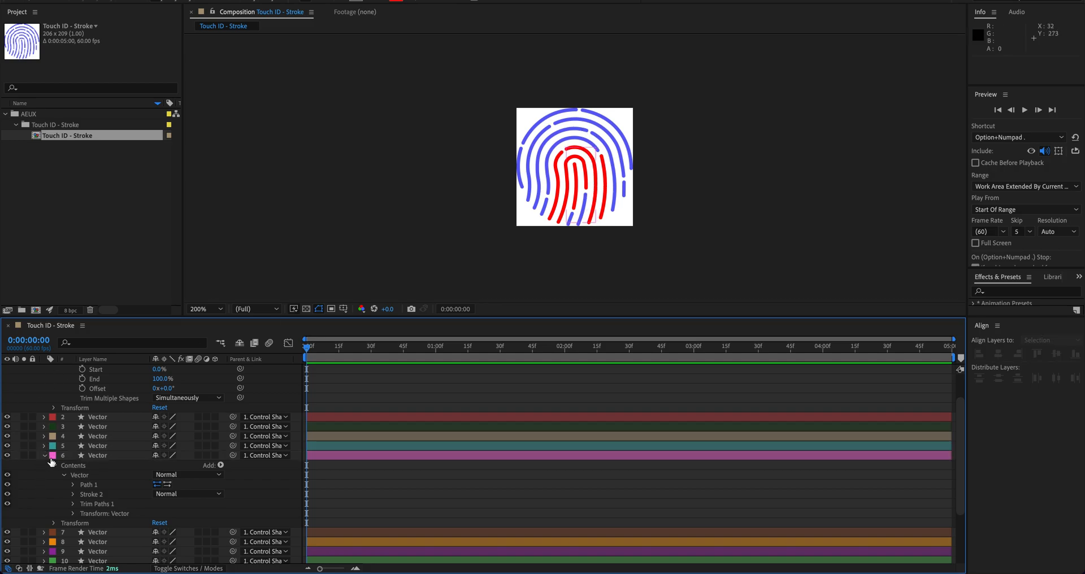
click(44, 455)
Paste the copied stroke and Trim Paths into layer 7's Vector group and delete its original Stroke 1.
click(57, 466)
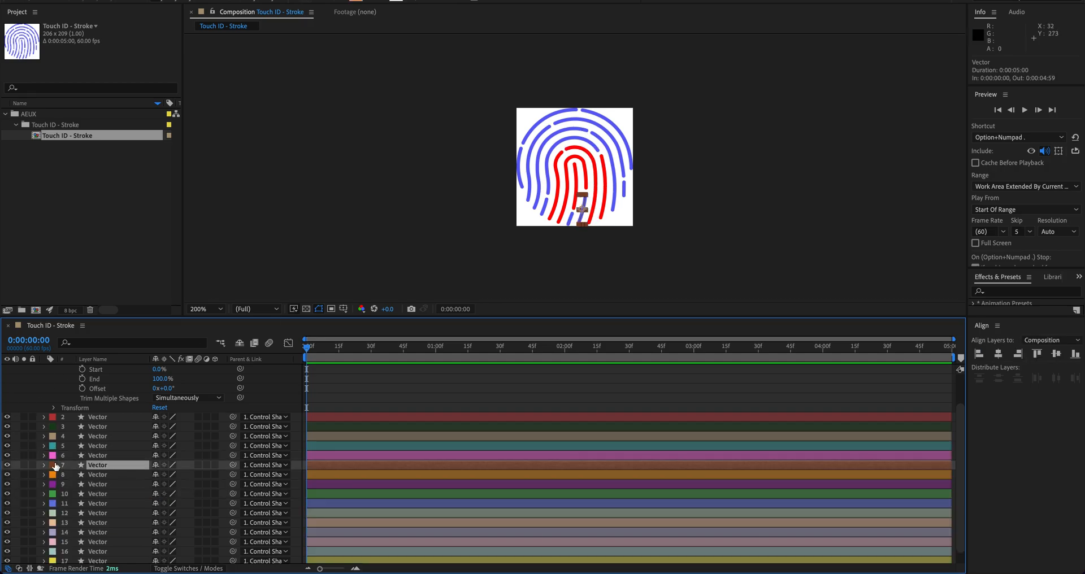
click(44, 465)
click(53, 475)
click(68, 486)
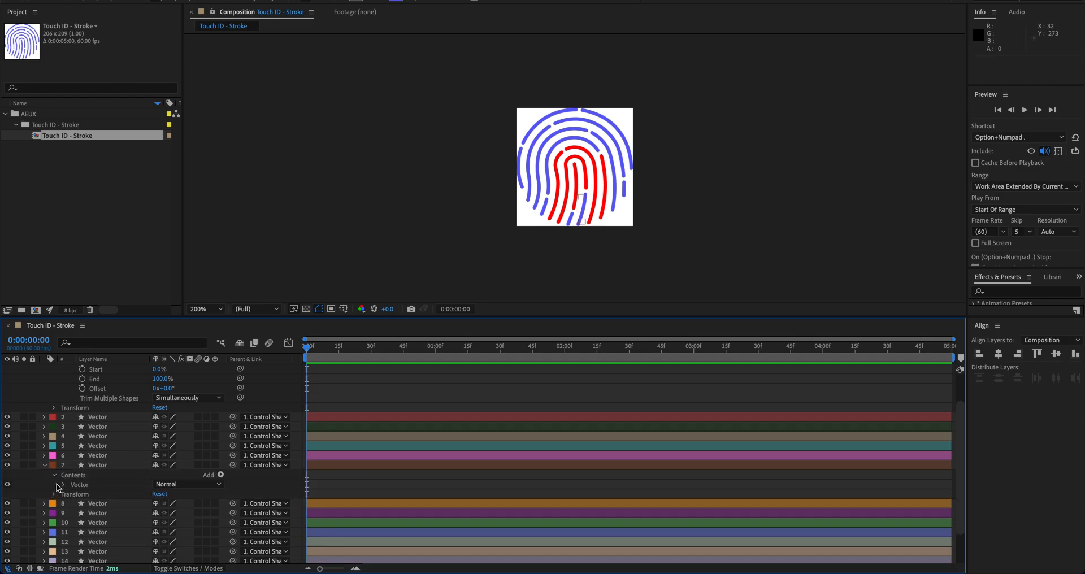
click(64, 485)
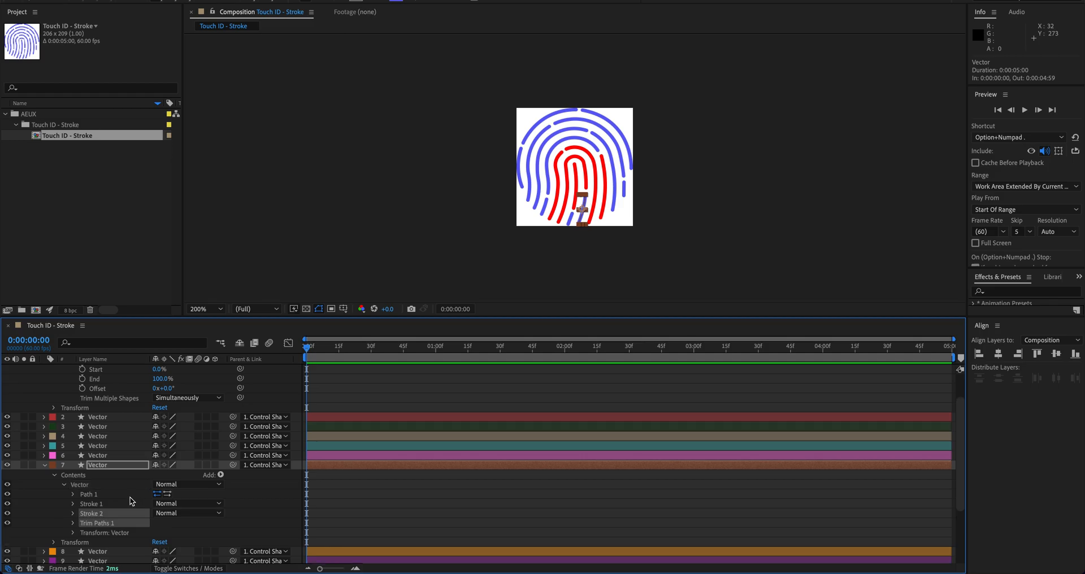
click(100, 504)
key(Delete)
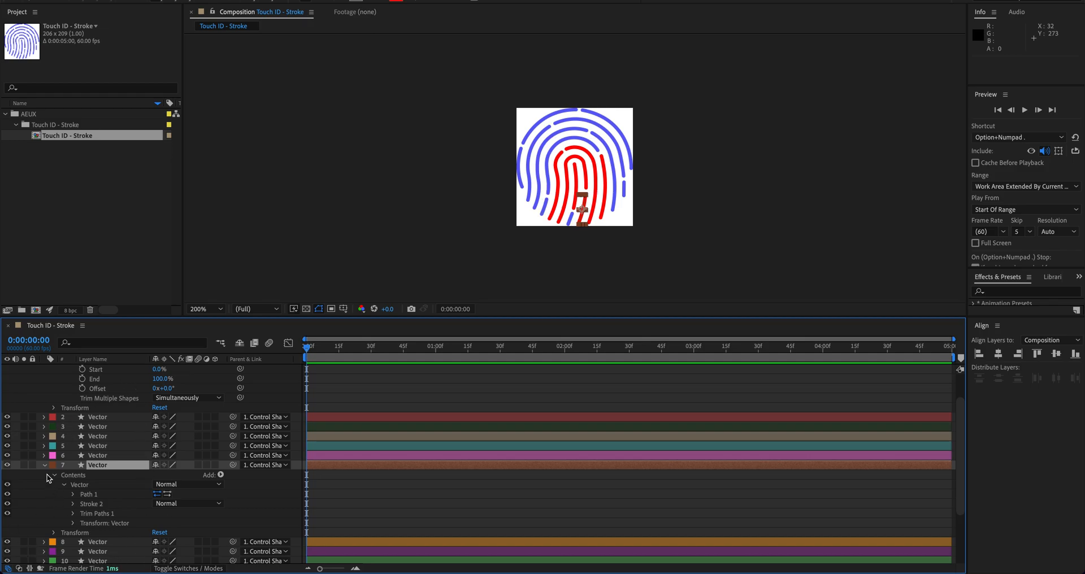
key(u)
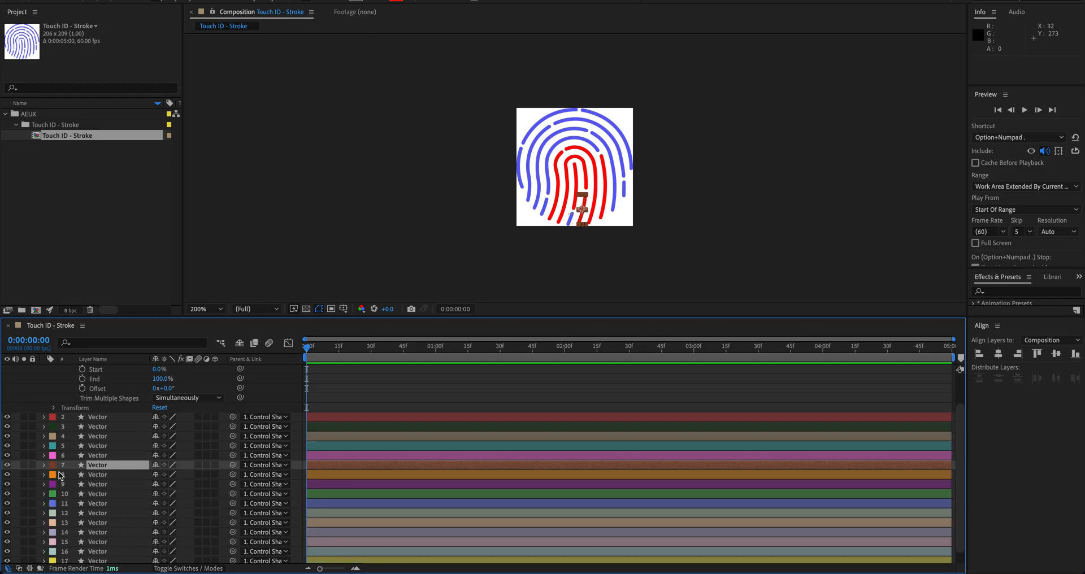
Replace the original Stroke 1 in layer 8's Vector group with the copied stroke and Trim Paths, and collapse the layer.
click(44, 475)
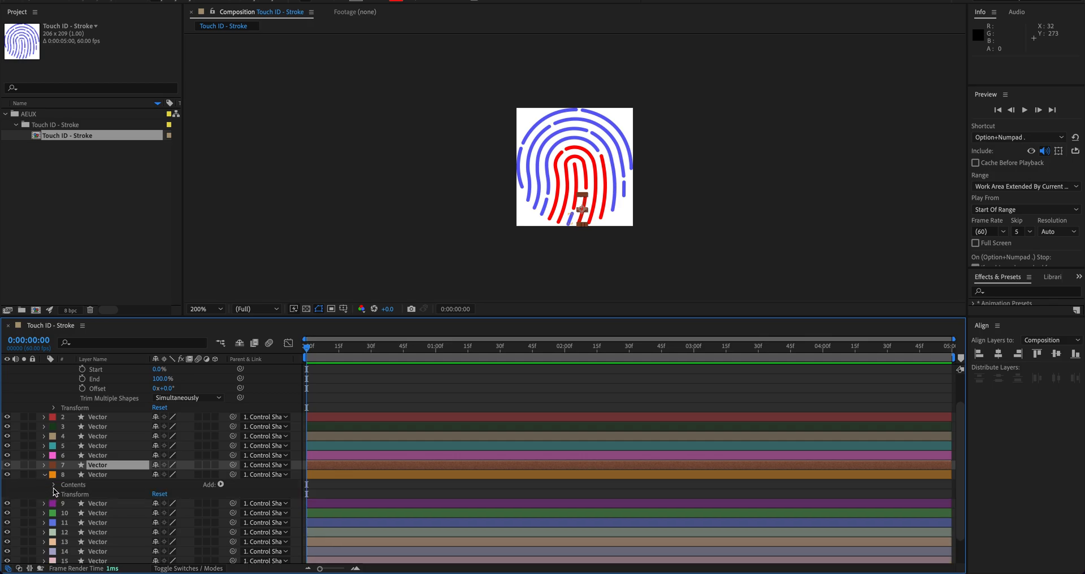
click(53, 485)
click(64, 494)
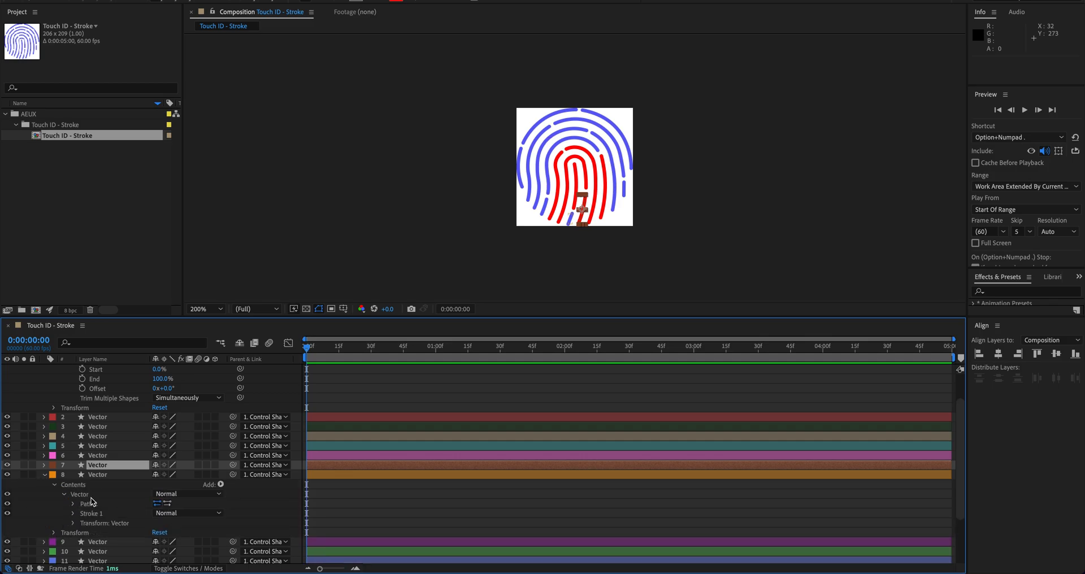
click(79, 495)
key(ctrl+v)
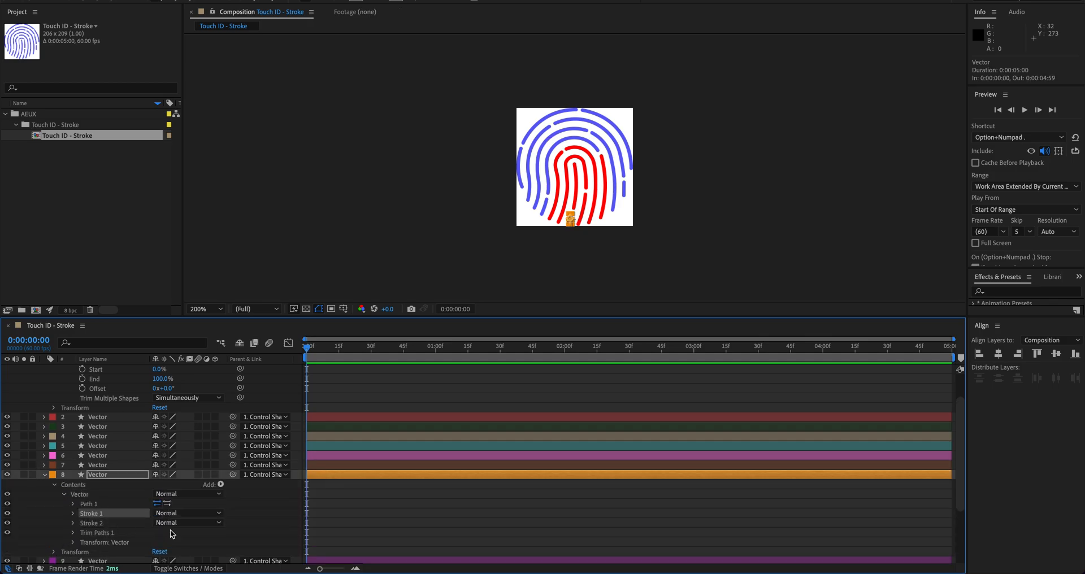
click(46, 475)
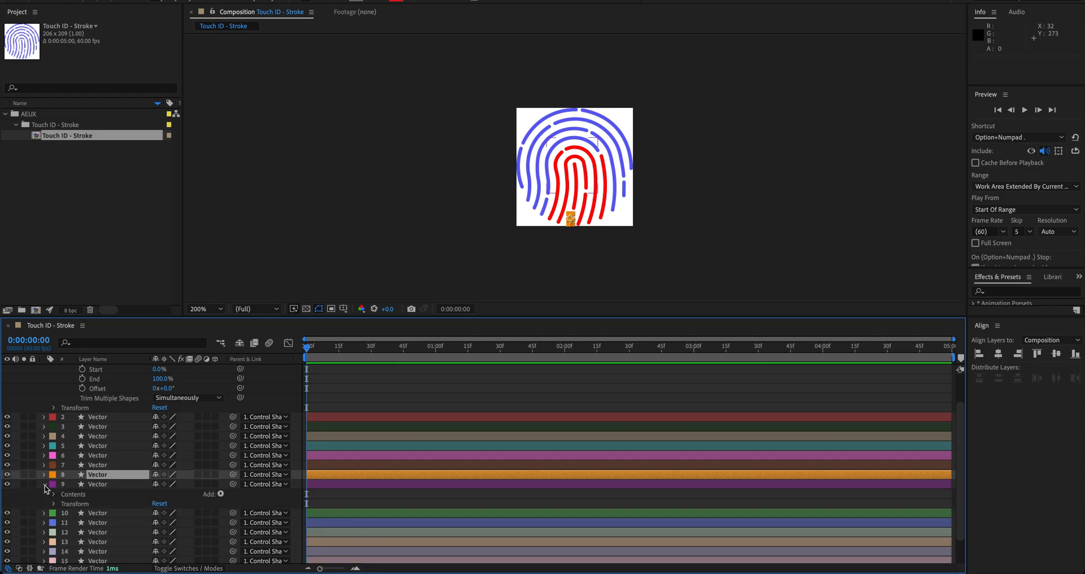
Paste the copied stroke and Trim Paths into layer 9's Vector group, delete its original Stroke 1 and collapse the layer.
click(43, 485)
click(54, 475)
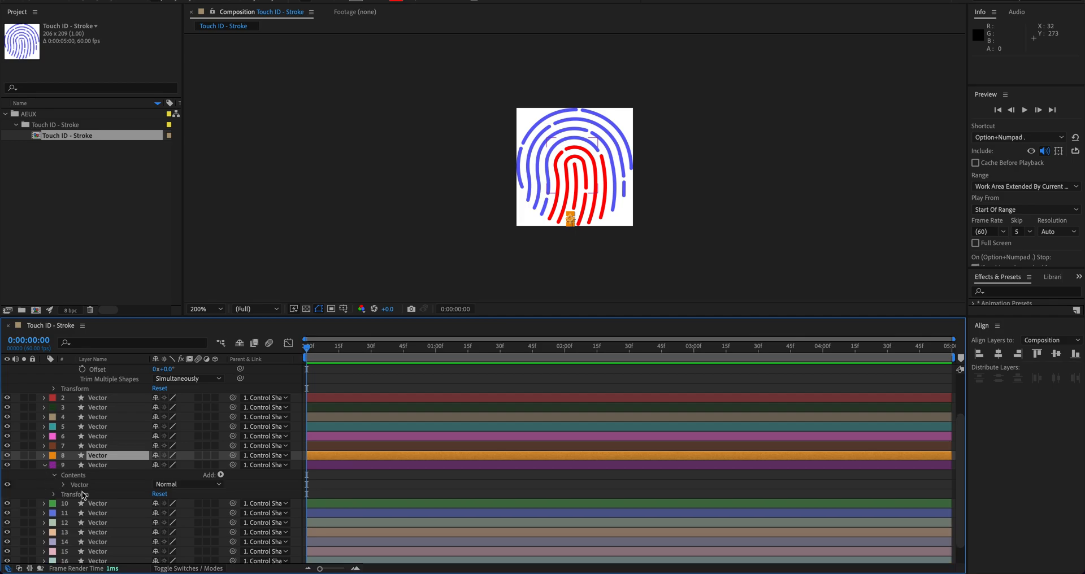
click(62, 485)
click(98, 486)
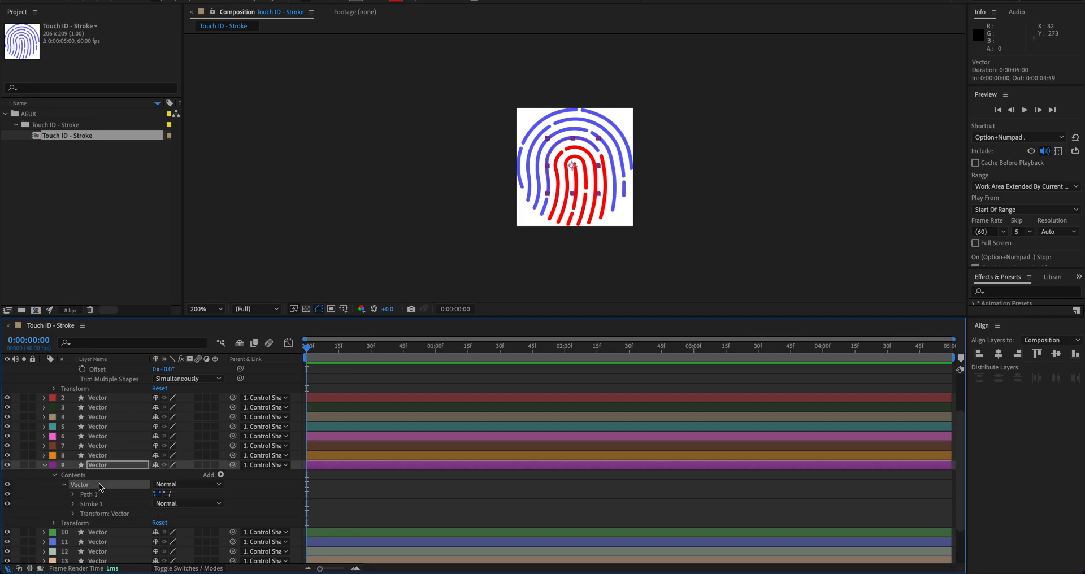
click(100, 501)
key(Delete)
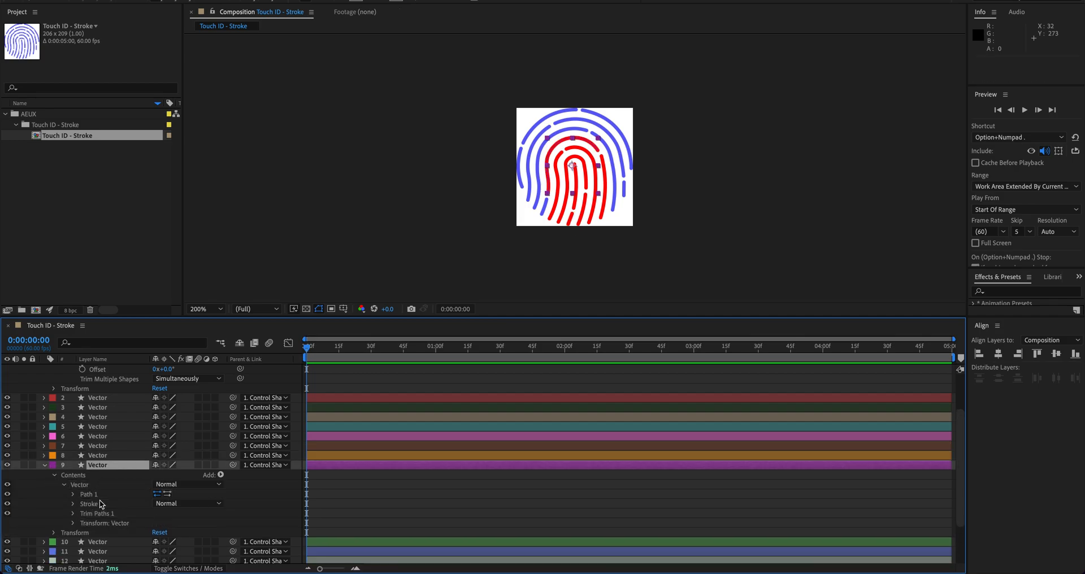
click(52, 464)
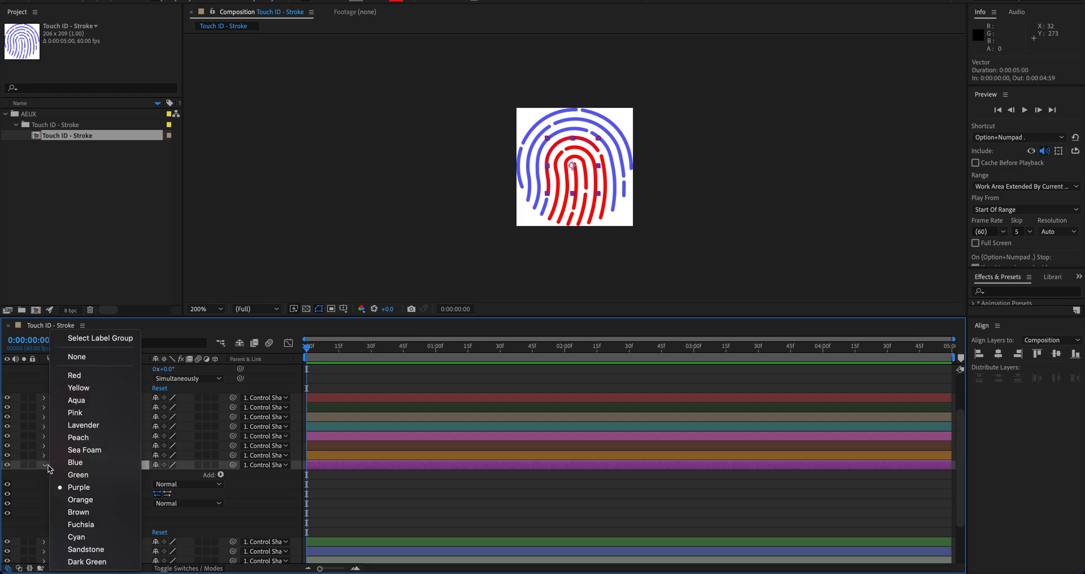
key(Escape)
click(45, 466)
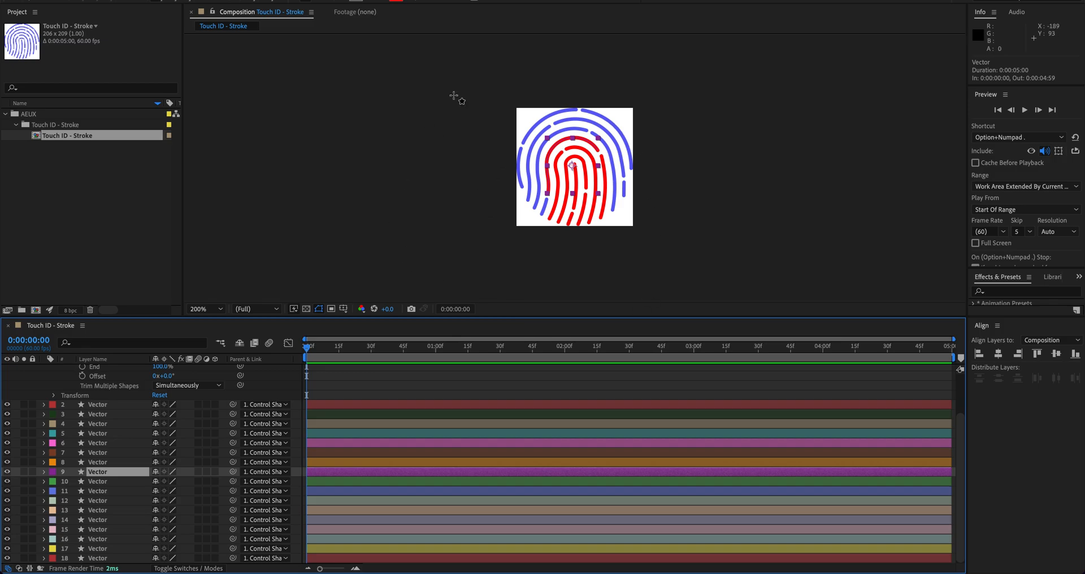
Paste the copied stroke and Trim Paths into layer 10's Vector group and delete its original Stroke 1.
scroll(74, 487, down, 1)
click(53, 482)
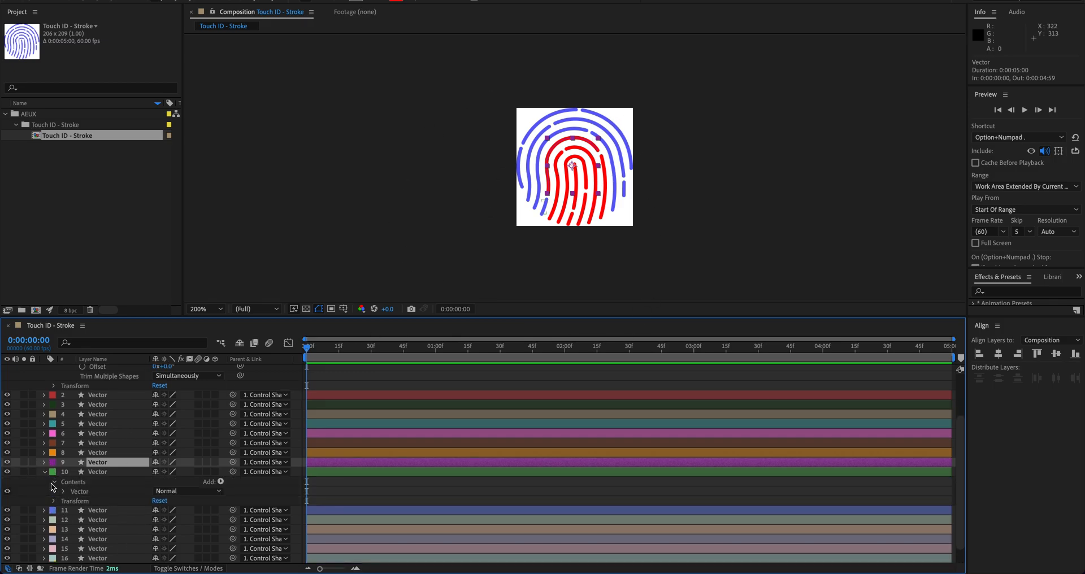
click(57, 495)
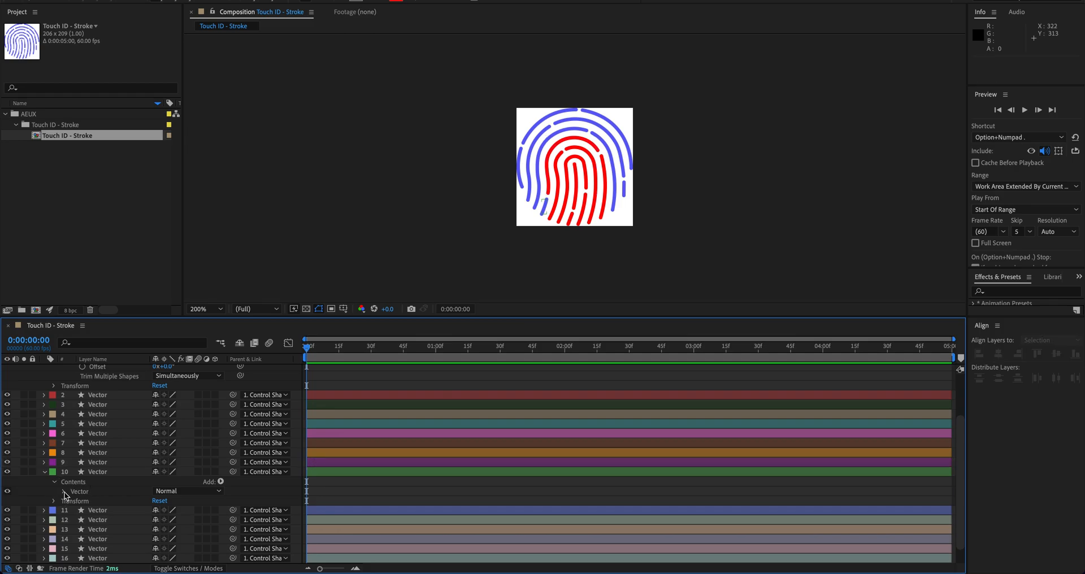
click(64, 492)
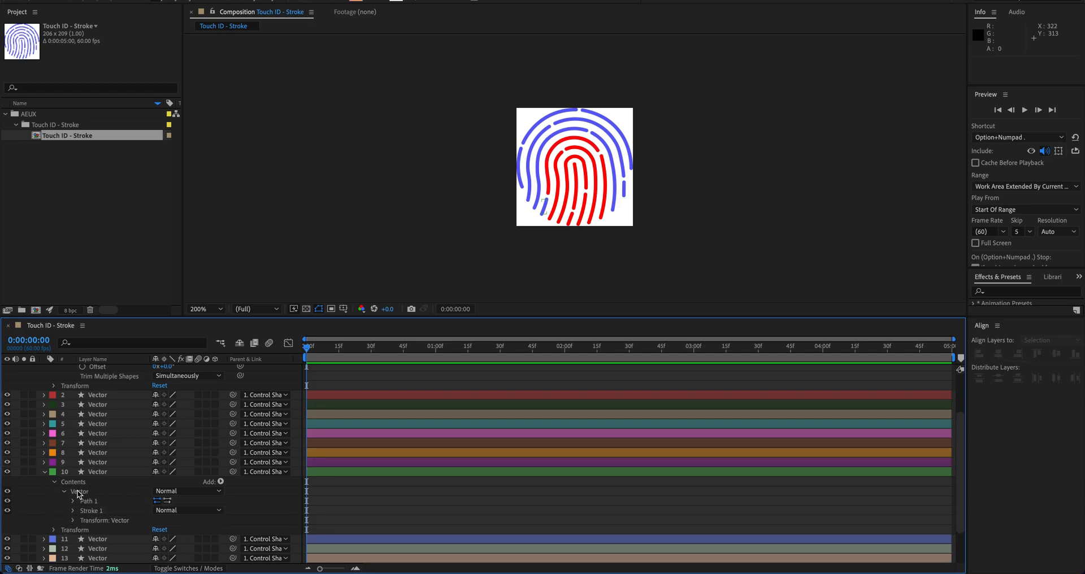
click(102, 511)
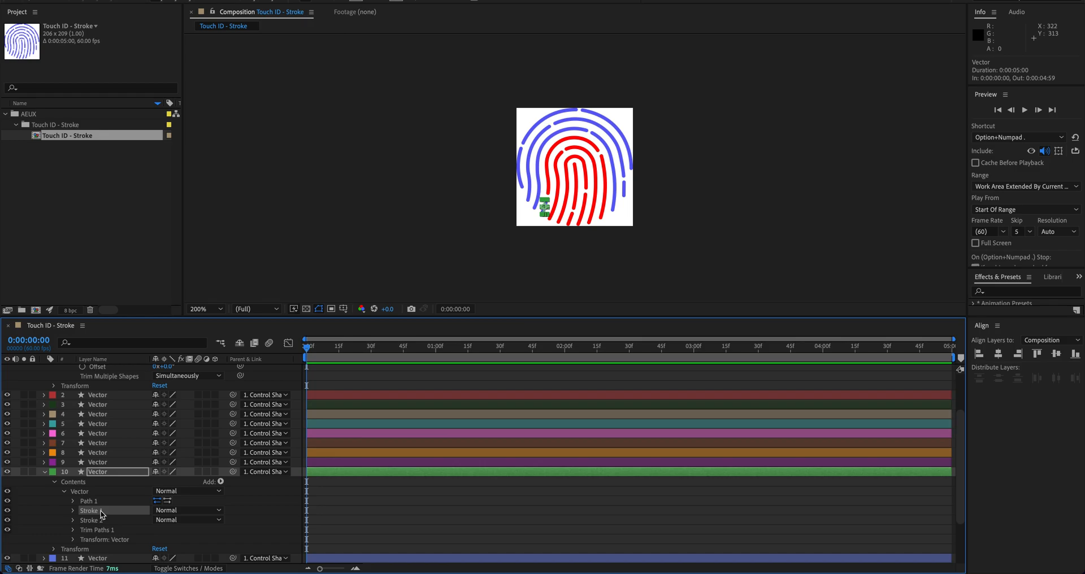
key(Delete)
click(45, 550)
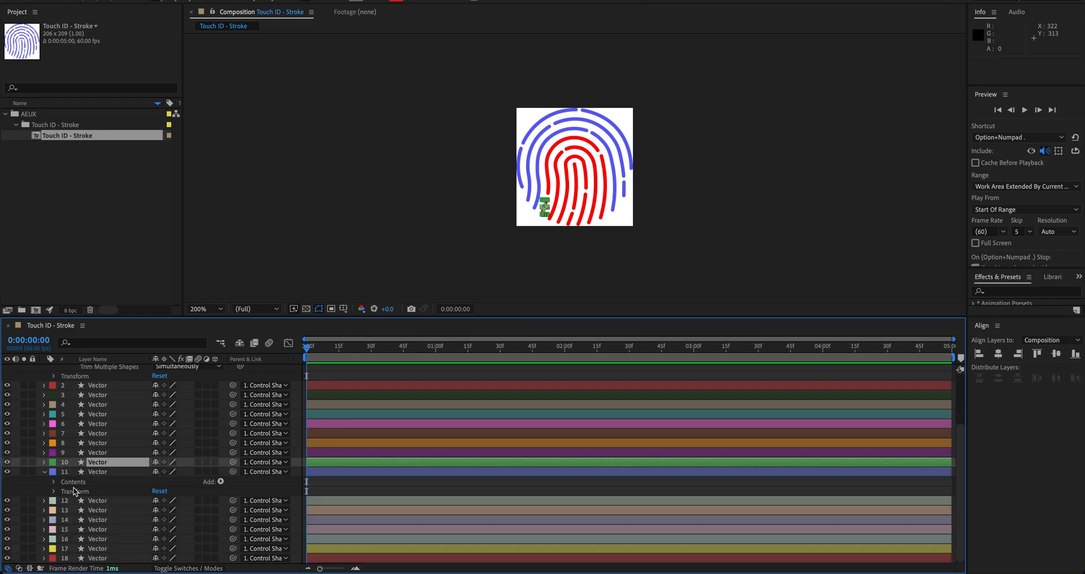
Replace layer 11's original Stroke 1 with the copied stroke and Trim Paths in its Vector group, and collapse the layer.
scroll(62, 430, up, 5)
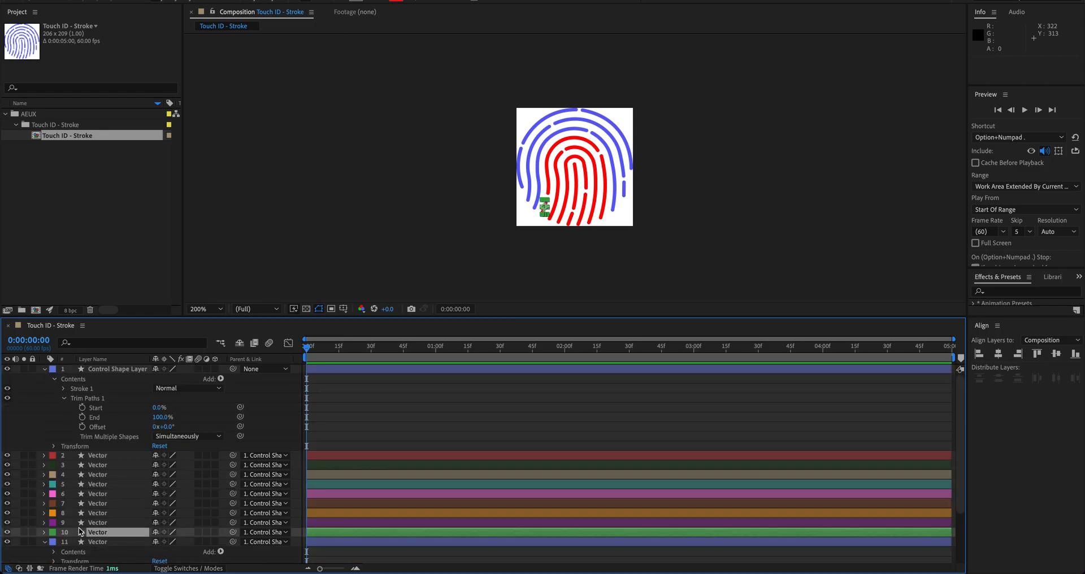
click(54, 552)
scroll(54, 543, down, 3)
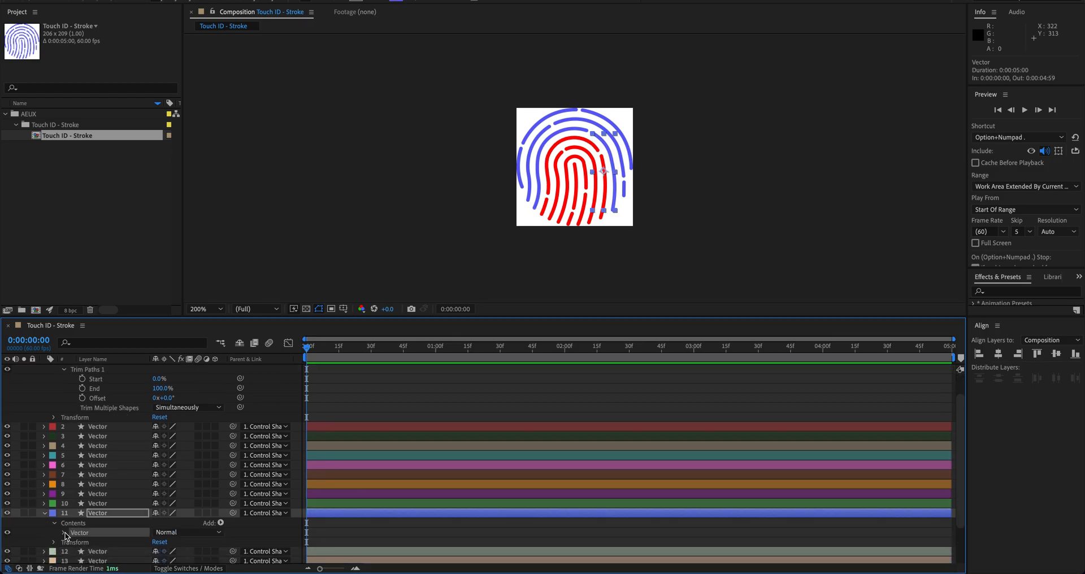
click(64, 532)
scroll(57, 509, down, 2)
click(43, 498)
Paste the copied stroke and Trim Paths into layer 12's Vector group, delete its original Stroke 1 and collapse the layer.
click(43, 500)
click(55, 511)
click(79, 520)
click(64, 521)
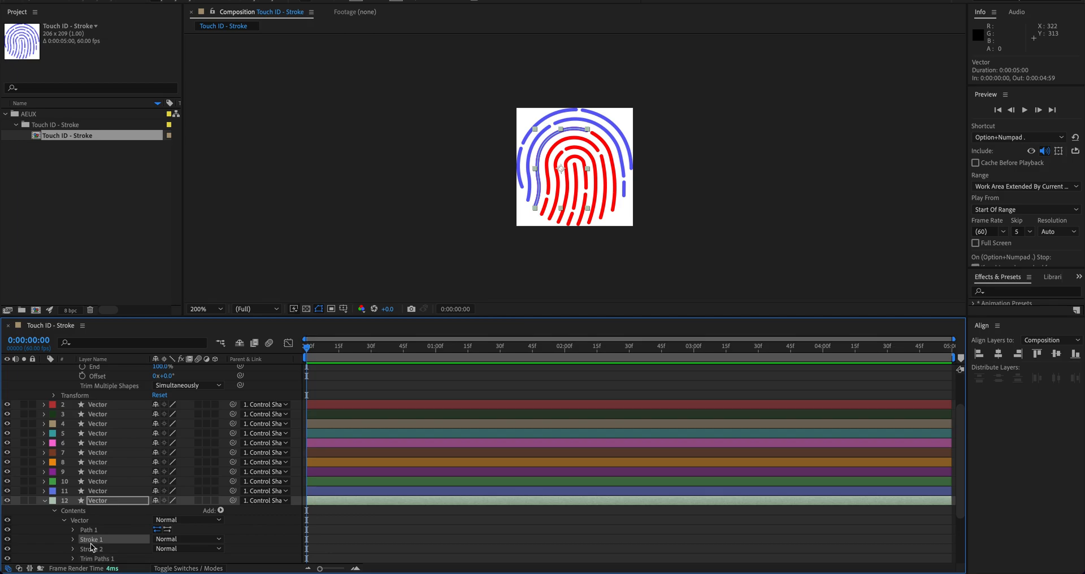
click(114, 501)
click(43, 500)
Replace the original Stroke 1 in layer 13's Vector group with the copied stroke and Trim Paths, and collapse the layer.
click(44, 510)
click(54, 520)
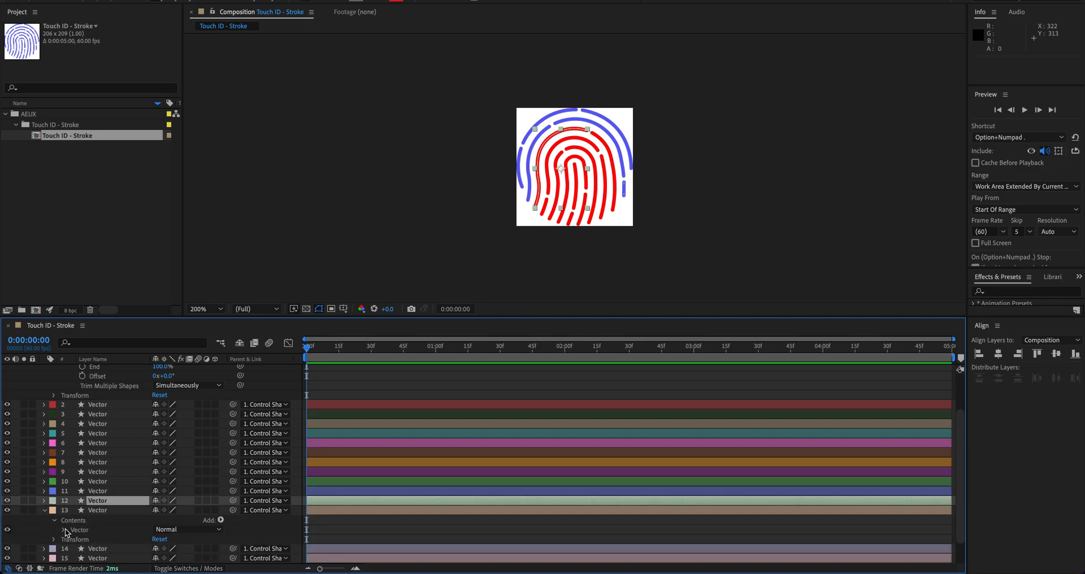
click(64, 530)
scroll(54, 496, down, 1)
click(53, 494)
click(45, 492)
Replace the original Stroke 1 in layer 14's Vector group with the copied stroke and Trim Paths, and collapse the layer.
click(45, 520)
click(54, 530)
scroll(105, 546, down, 2)
click(64, 520)
click(92, 540)
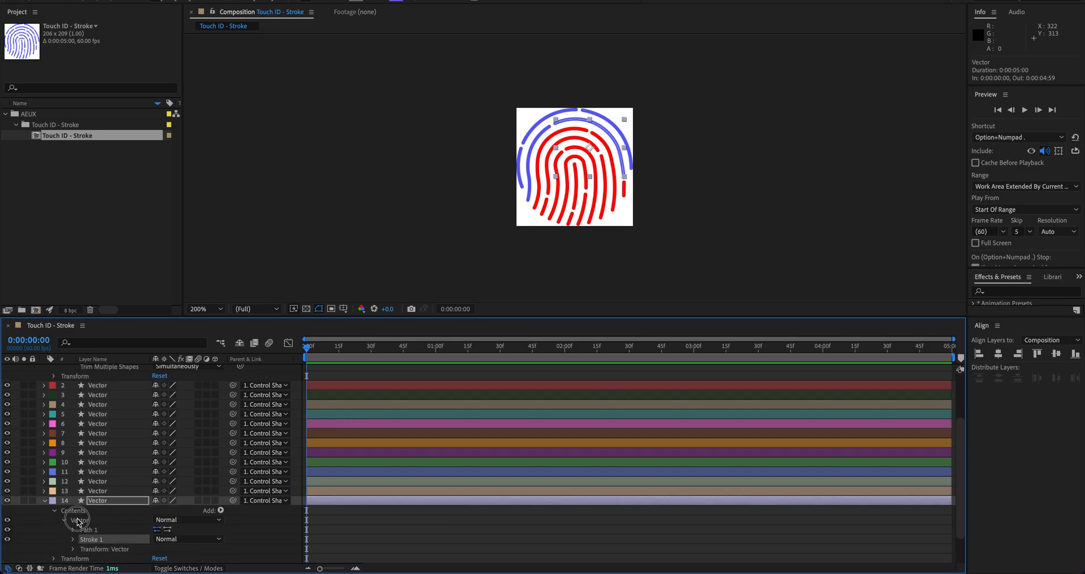
click(44, 501)
Paste the copied stroke and Trim Paths into layer 15's Vector group, delete its original Stroke 1 and collapse the layer.
click(44, 530)
click(54, 539)
click(64, 549)
scroll(79, 549, down, 2)
click(94, 550)
click(95, 532)
key(super+shift+v)
key(super+z)
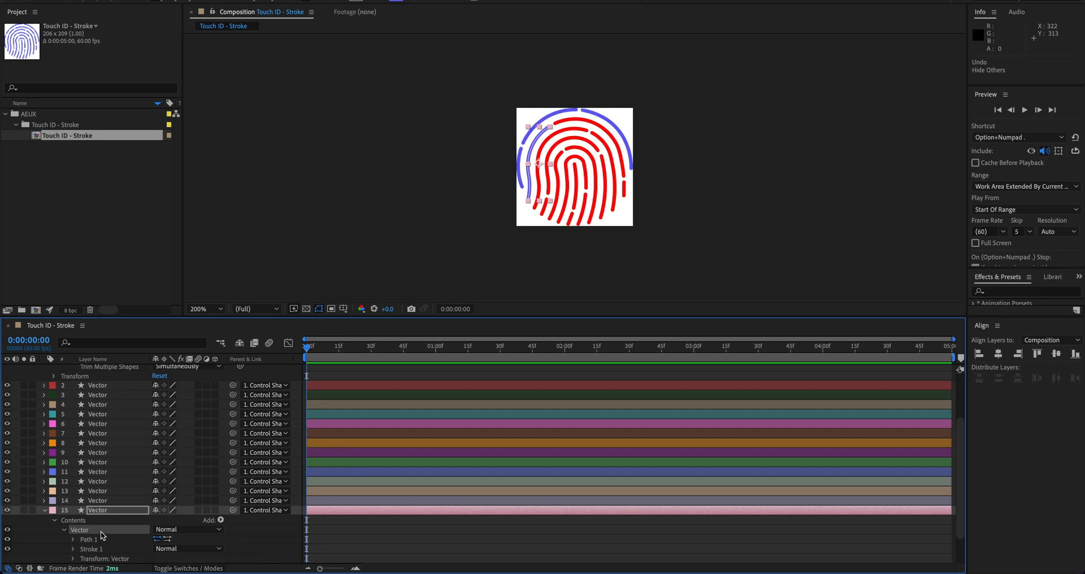
key(super+v)
click(100, 550)
key(Delete)
scroll(63, 529, down, 3)
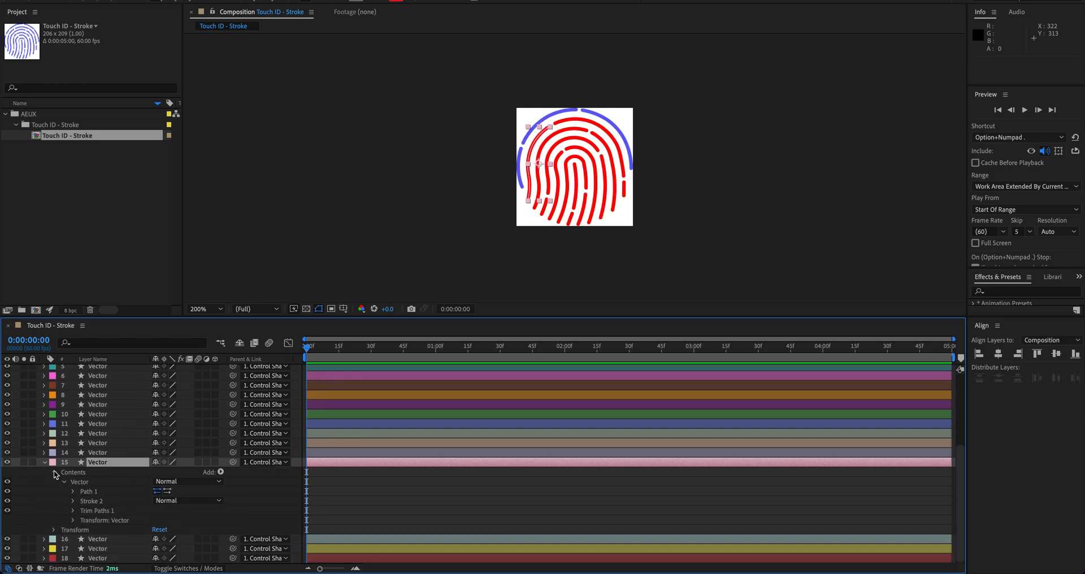
click(45, 462)
Paste the copied stroke and Trim Paths into layer 16's Vector group and delete its original Stroke 1.
click(45, 529)
click(53, 540)
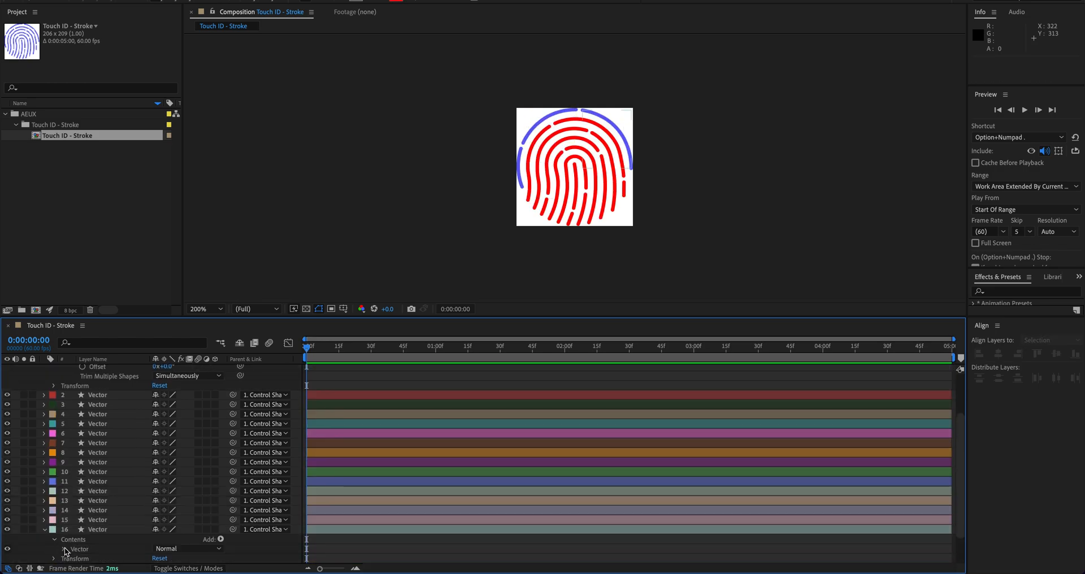
click(63, 549)
scroll(66, 550, down, 2)
click(85, 531)
key(super+v)
click(106, 550)
key(Delete)
scroll(56, 553, down, 5)
Replace layer 17's original Stroke 1 with the copied stroke and Trim Paths, and collapse layers 16 and 17.
click(54, 540)
scroll(74, 551, down, 2)
click(101, 528)
click(64, 530)
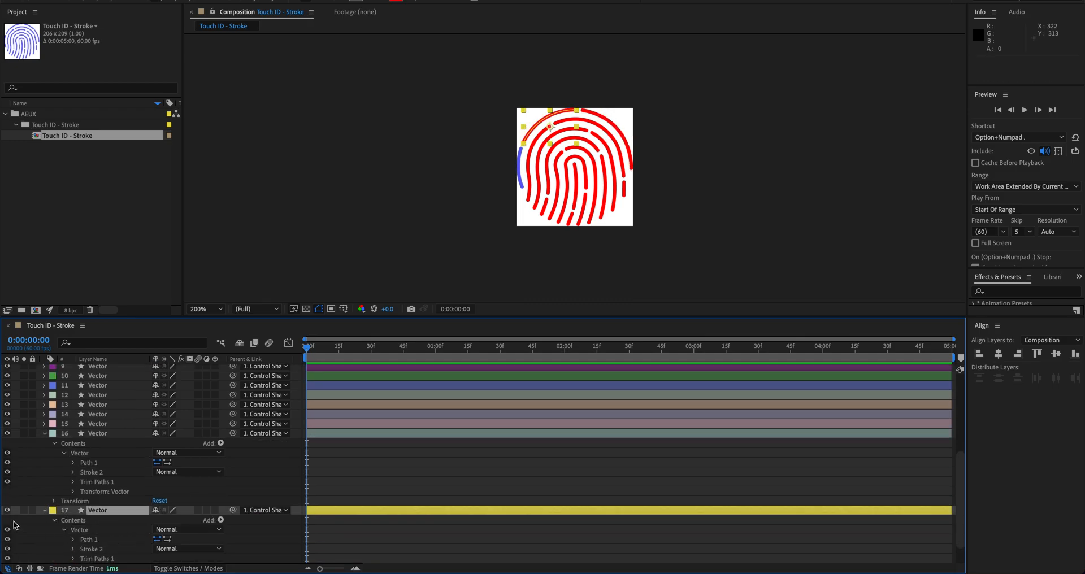
click(44, 510)
click(45, 472)
Paste the copied stroke and Trim Paths into layer 18's Vector group and delete its original Stroke 1.
click(44, 558)
scroll(85, 557, down, 2)
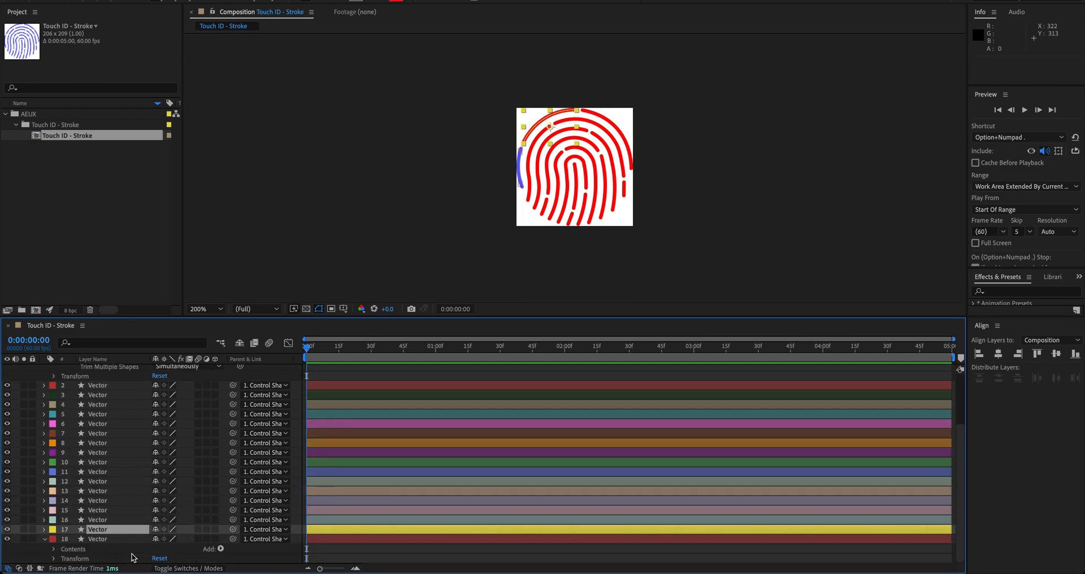
click(55, 549)
scroll(68, 551, down, 1)
click(83, 550)
click(56, 558)
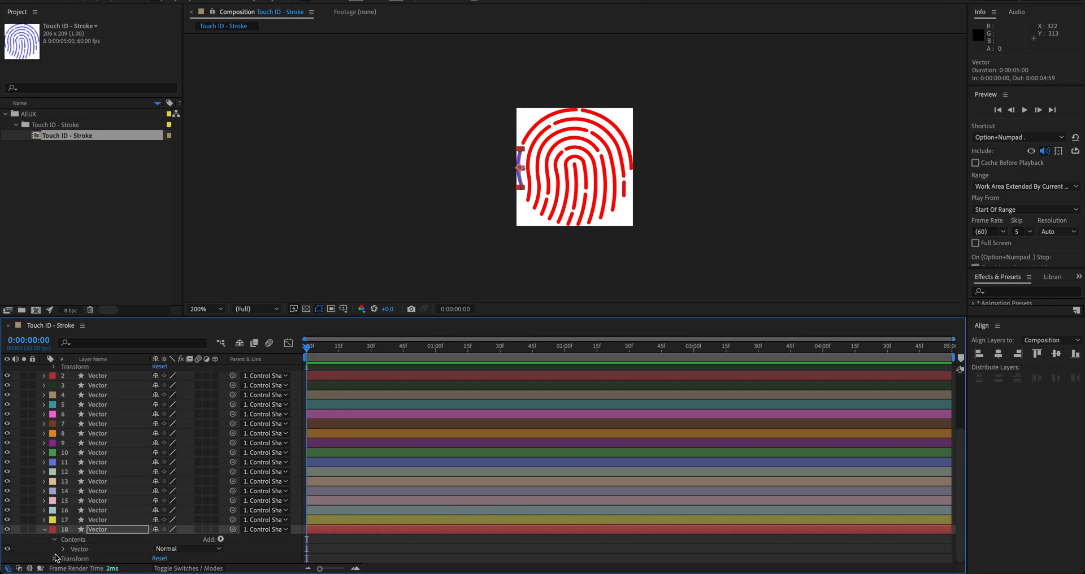
click(62, 550)
scroll(94, 558, down, 2)
click(96, 532)
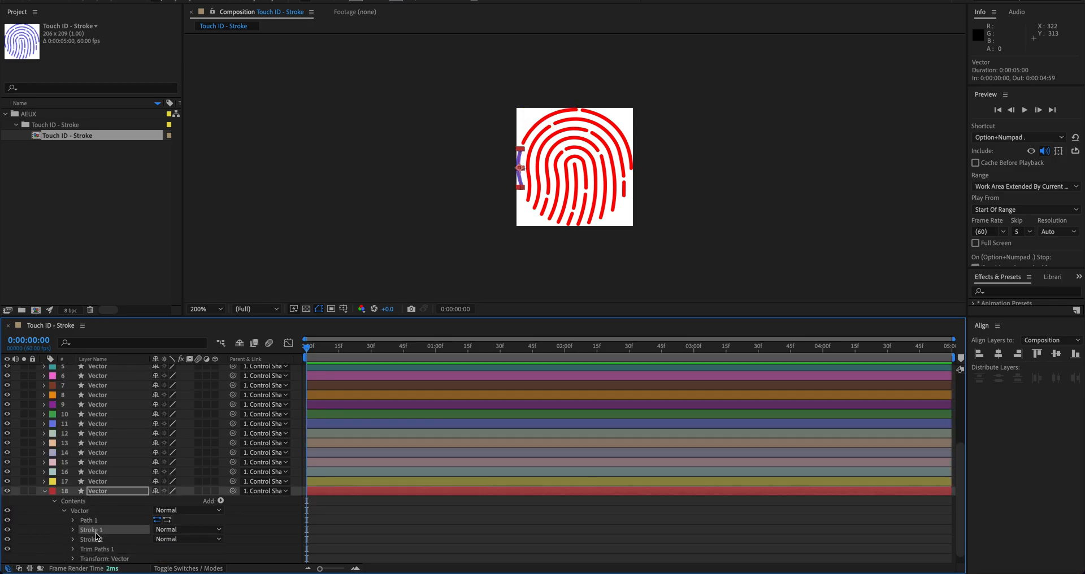
key(Delete)
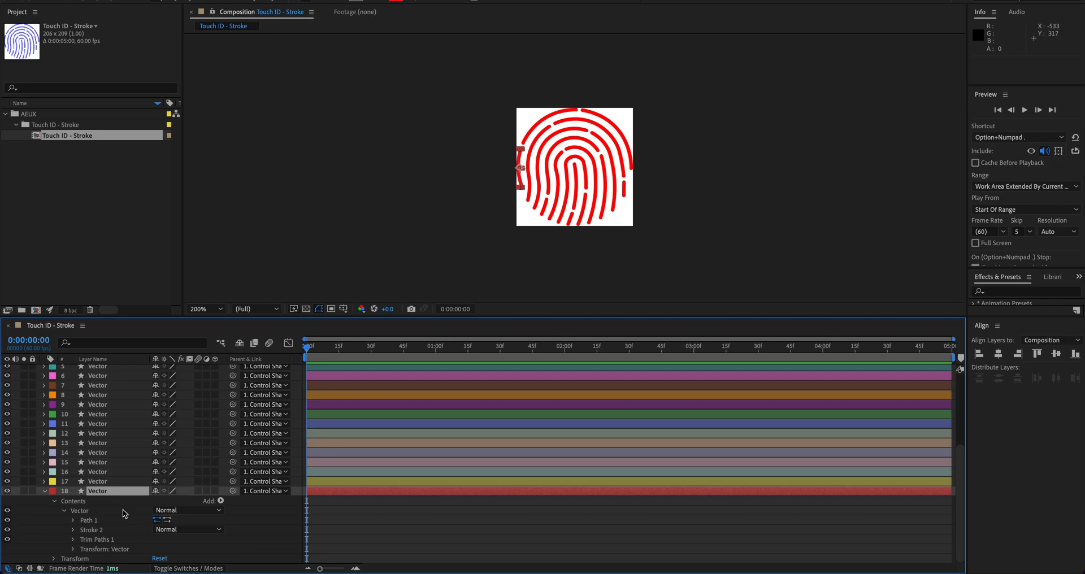
click(45, 491)
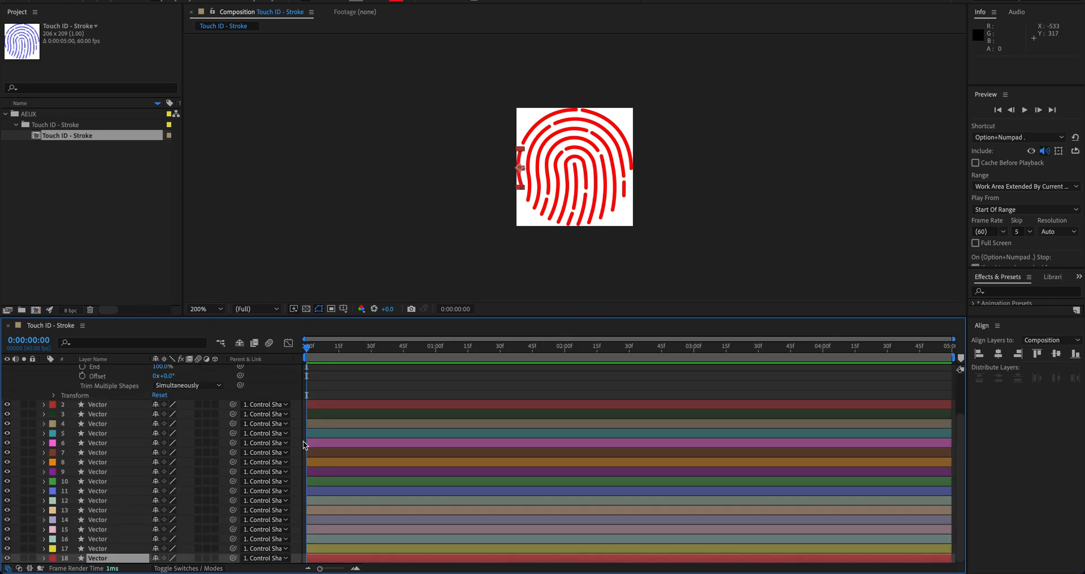
key(super+z)
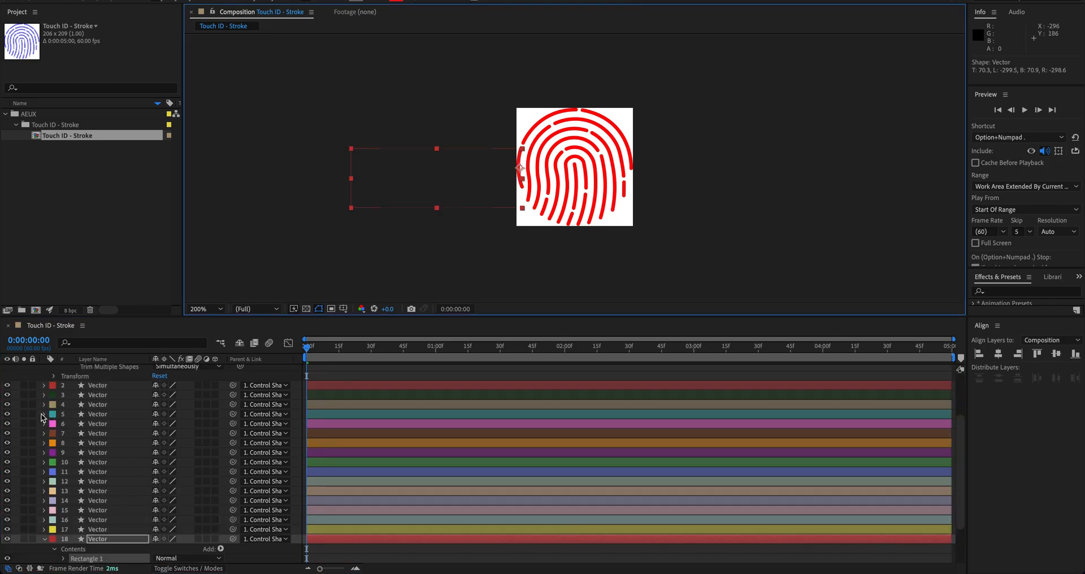
Set the color of Stroke 1 on the Control Shape Layer to the muted red DB5C5C.
scroll(82, 386, up, 5)
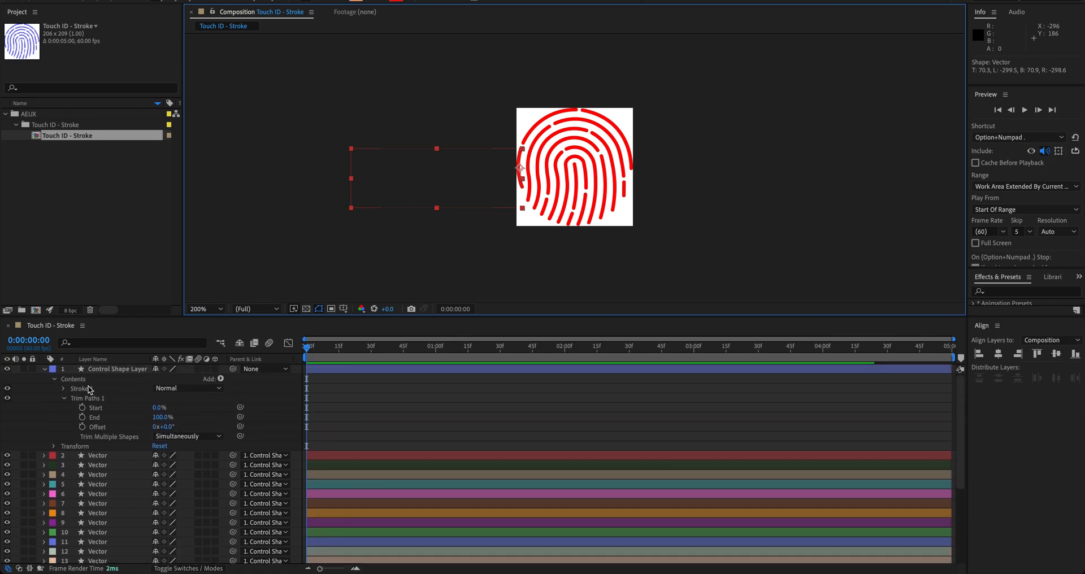
click(63, 389)
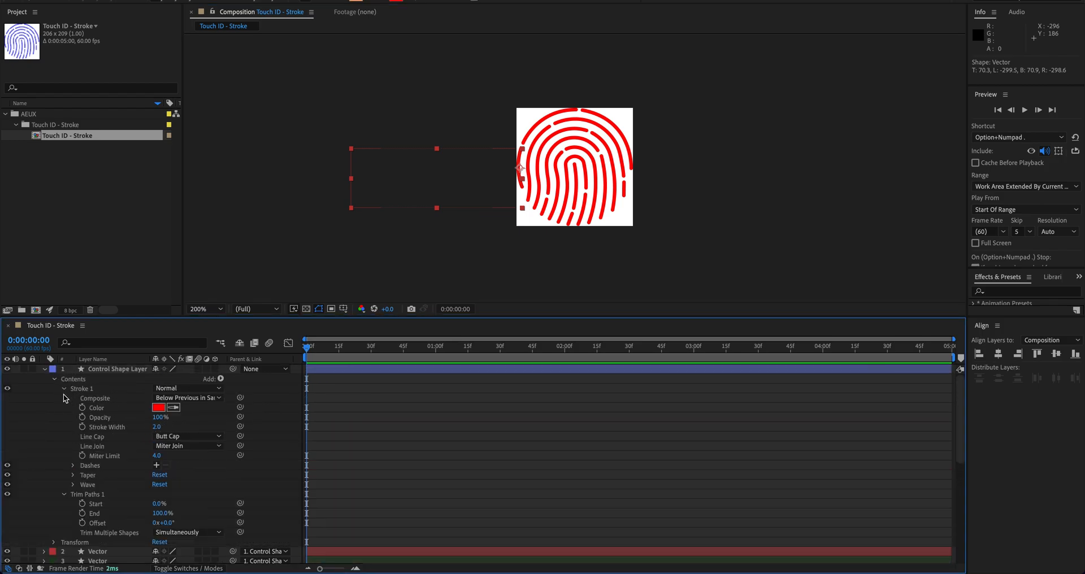
click(159, 408)
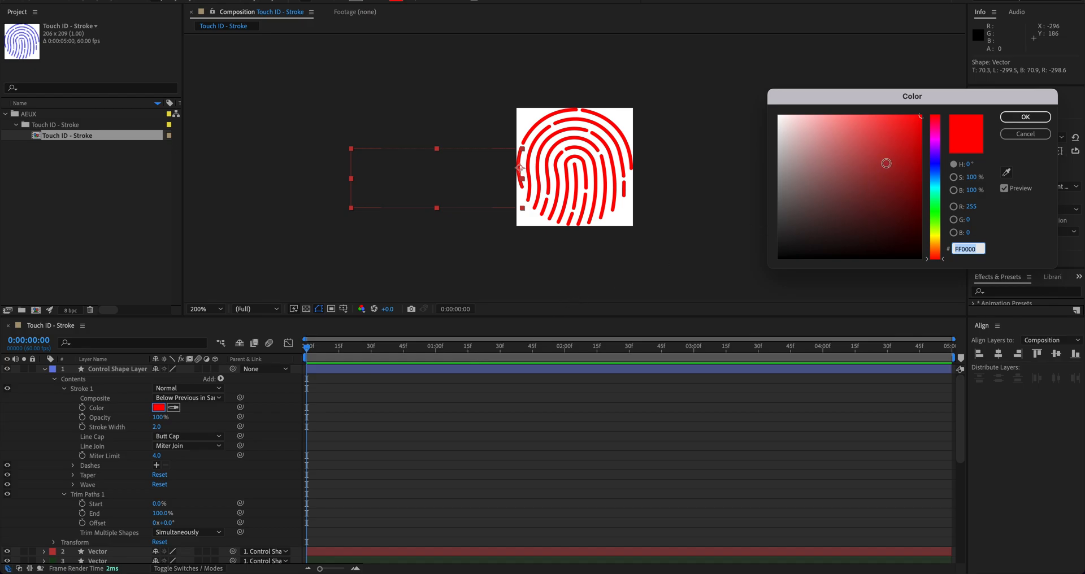
click(884, 193)
mouse_move(885, 193)
mouse_down()
mouse_move(848, 199)
mouse_move(820, 151)
mouse_move(851, 129)
mouse_move(882, 179)
mouse_move(862, 135)
mouse_up()
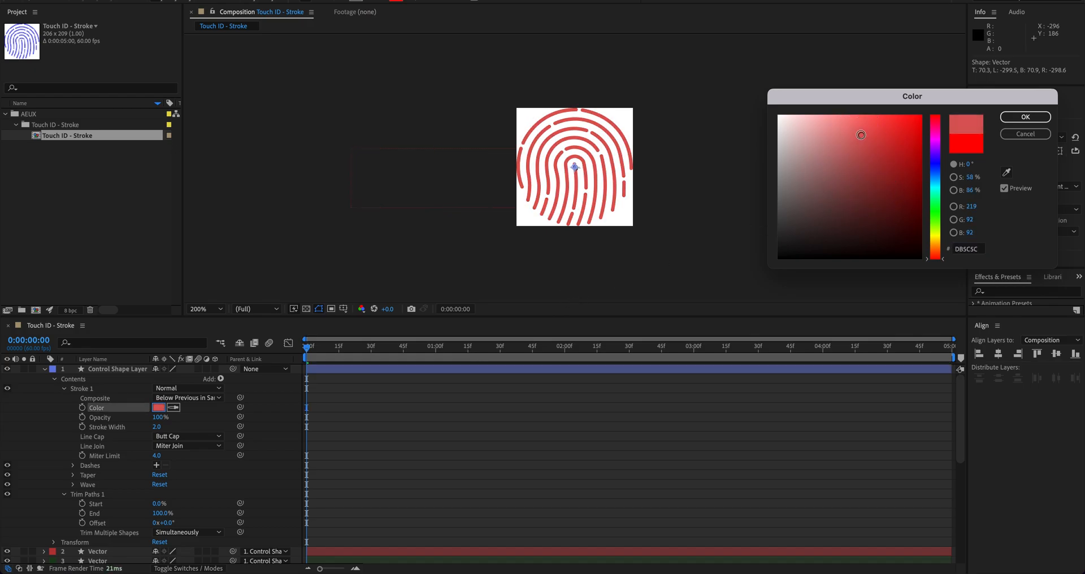
click(1036, 118)
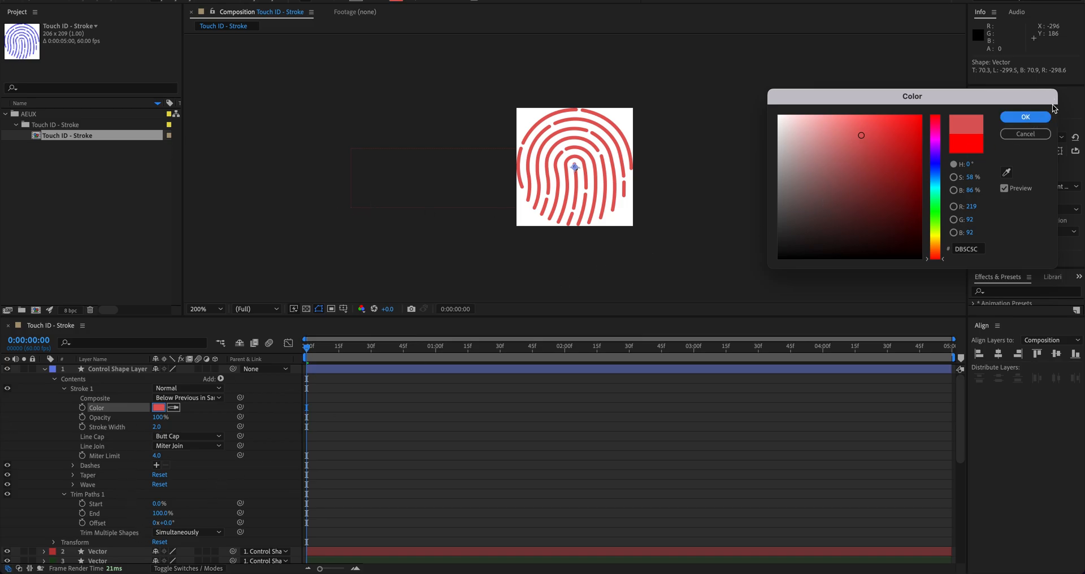
click(1024, 119)
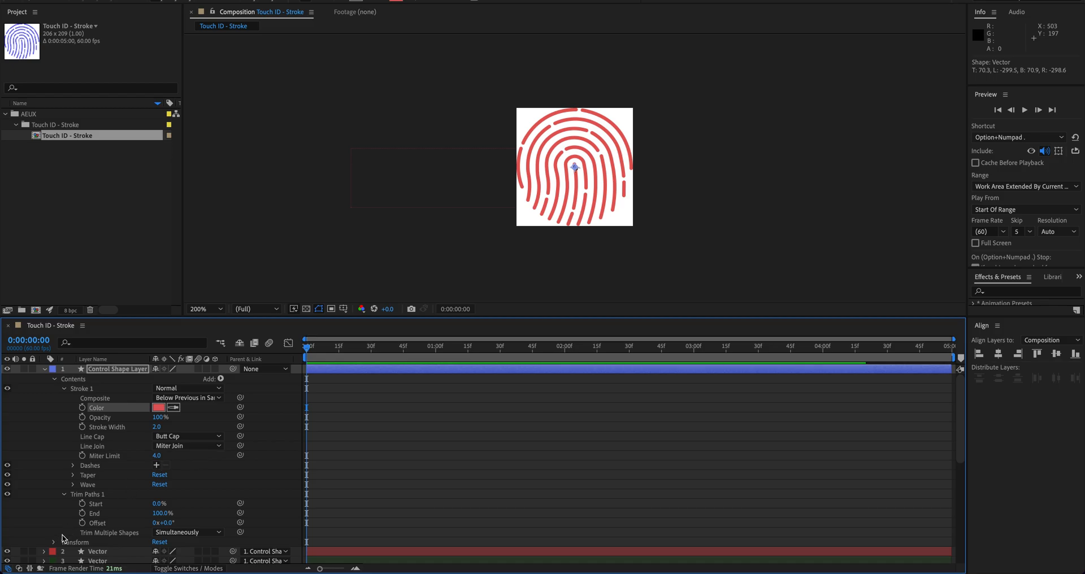
Collapse layer 18 and the Control Shape Layer so the timeline lists only layer names.
scroll(79, 548, down, 8)
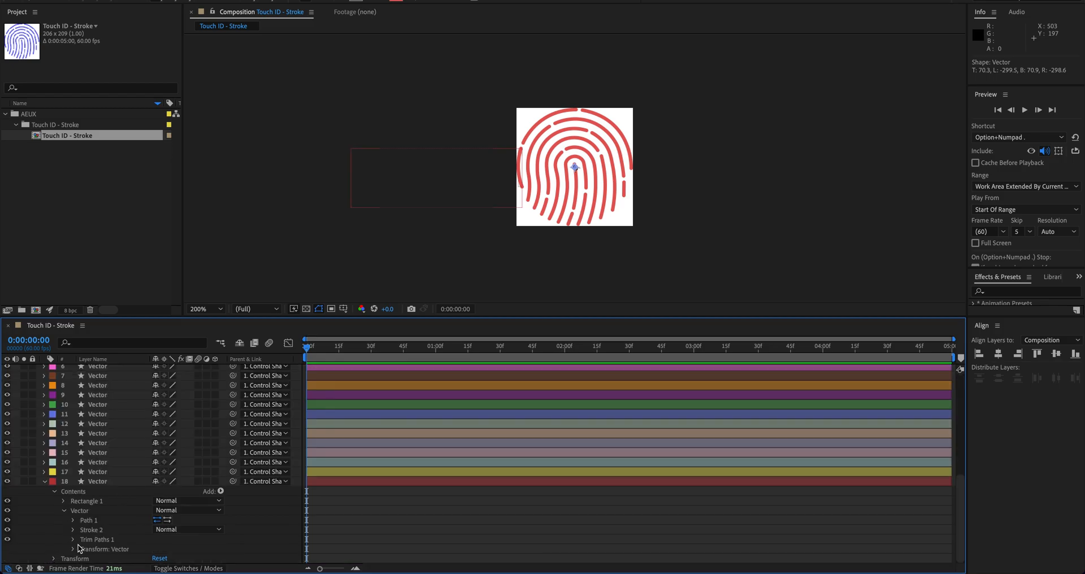
click(52, 482)
click(41, 552)
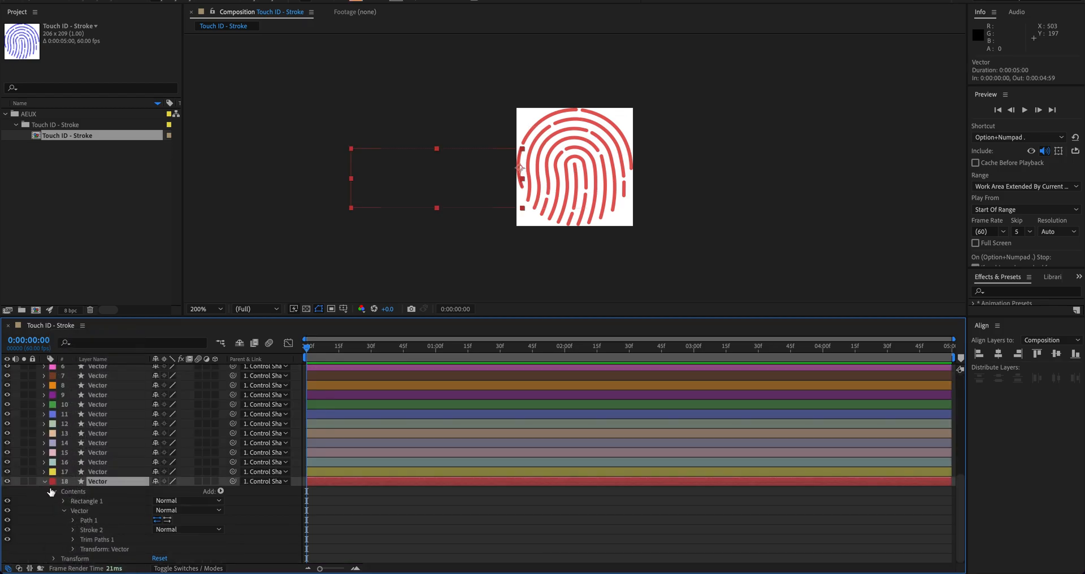
scroll(65, 484, up, 10)
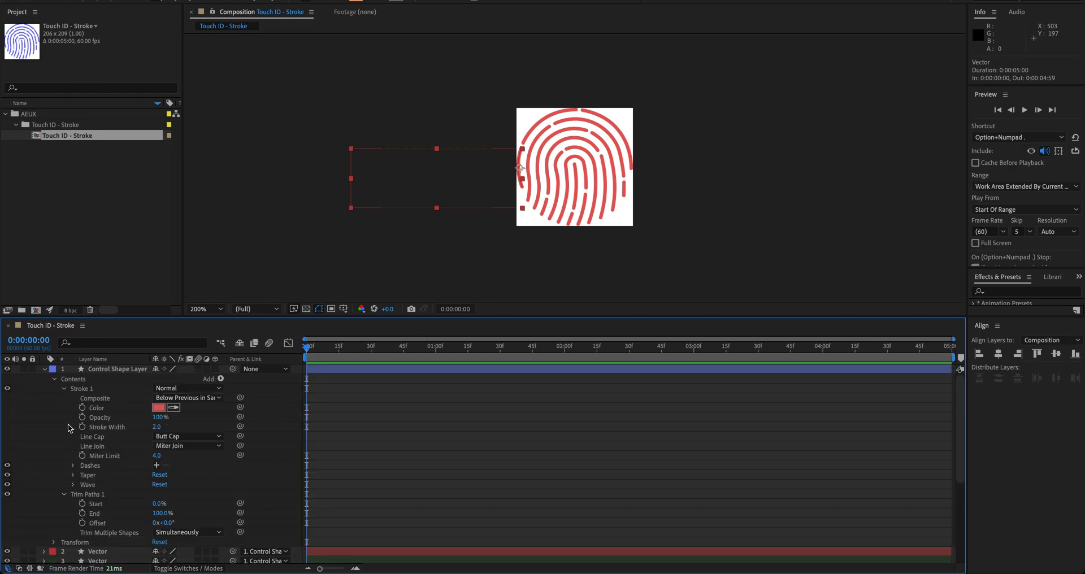
click(45, 370)
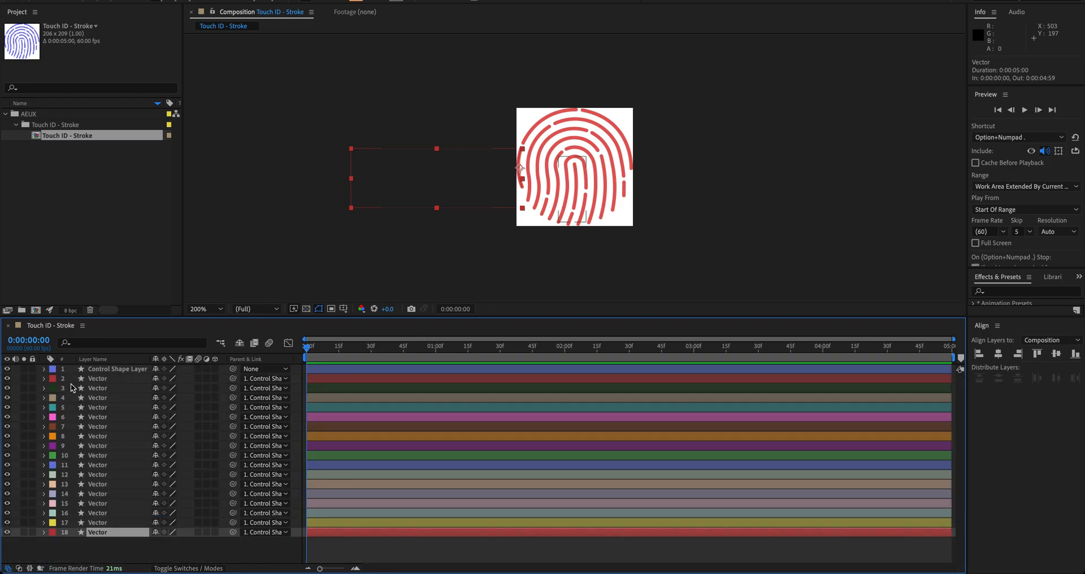
Mark Vector layers 2 to 18 as shy and hide all shy layers in the timeline.
click(104, 378)
shift+click(101, 532)
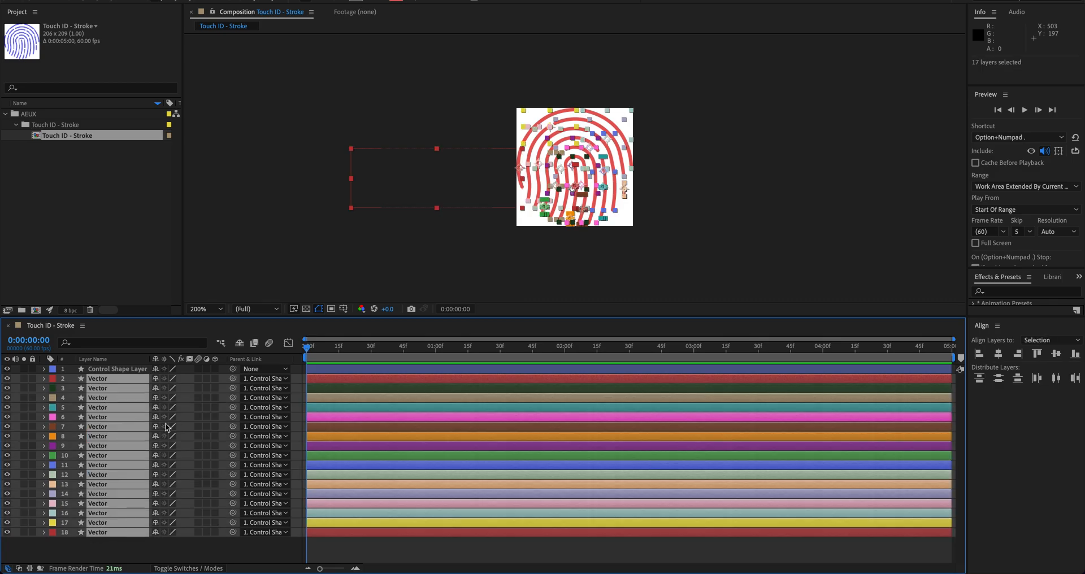
click(159, 388)
click(240, 343)
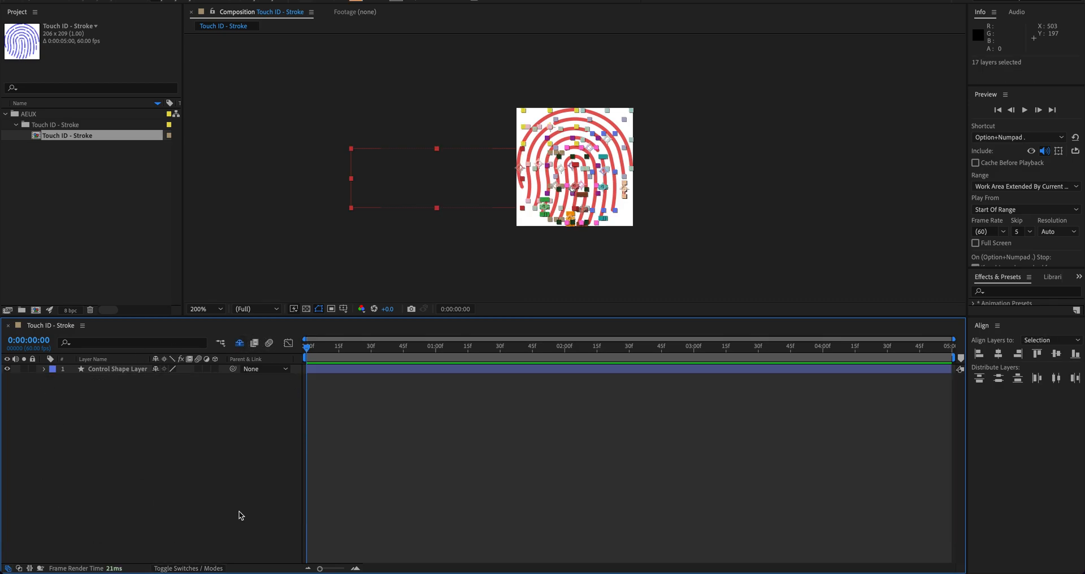
click(779, 194)
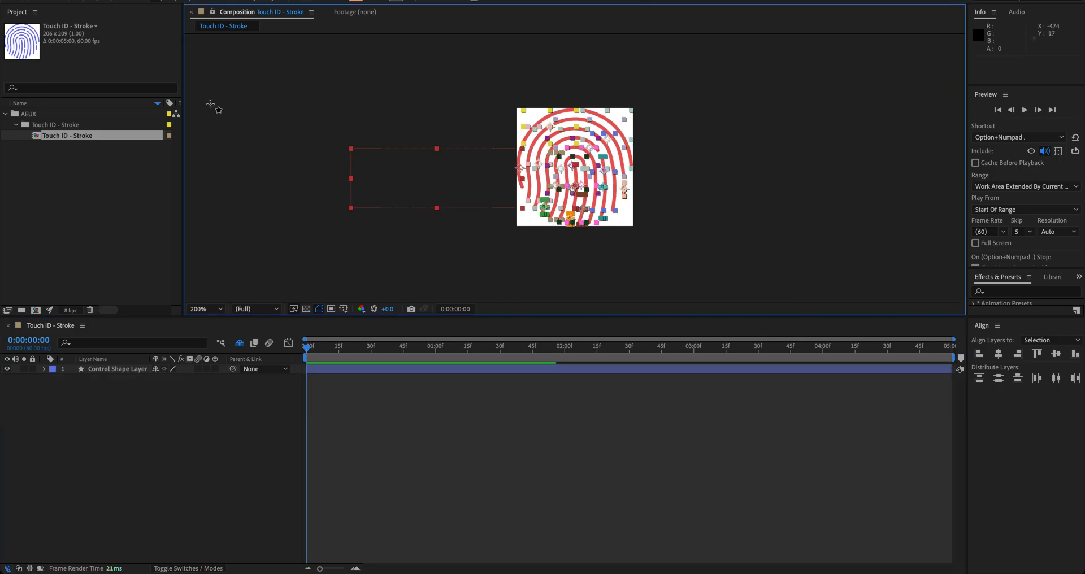
Expand the Control Shape Layer's Contents with Stroke 1 and Trim Paths 1 collapsed, and select the layer.
click(44, 369)
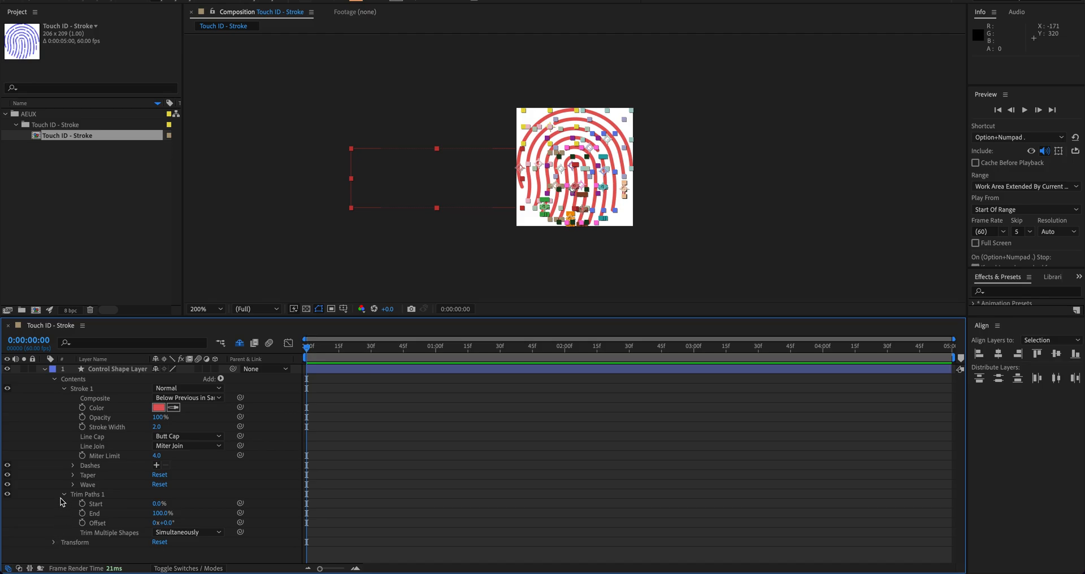
click(64, 495)
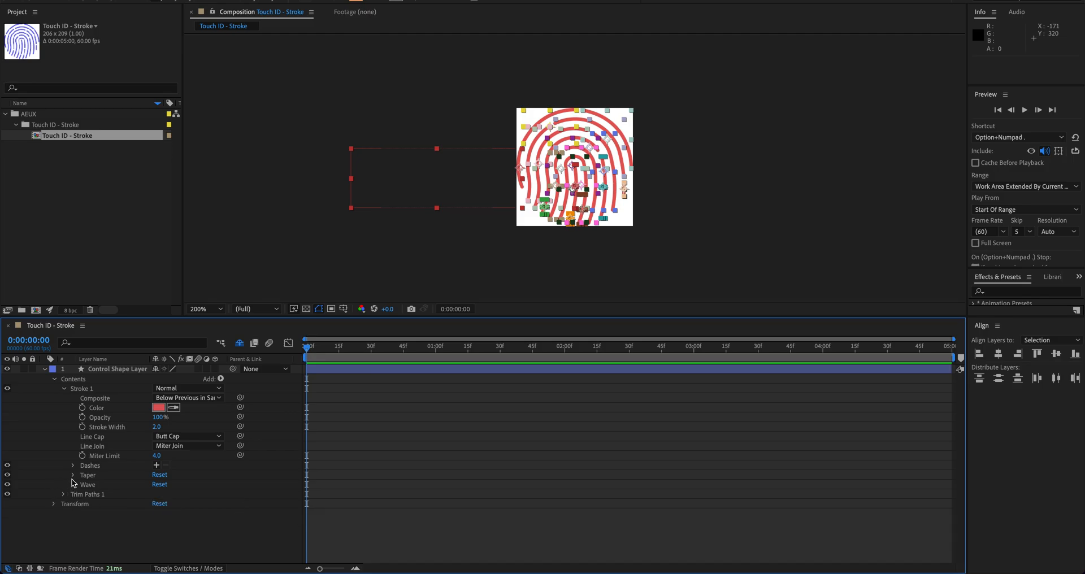
click(64, 389)
click(81, 388)
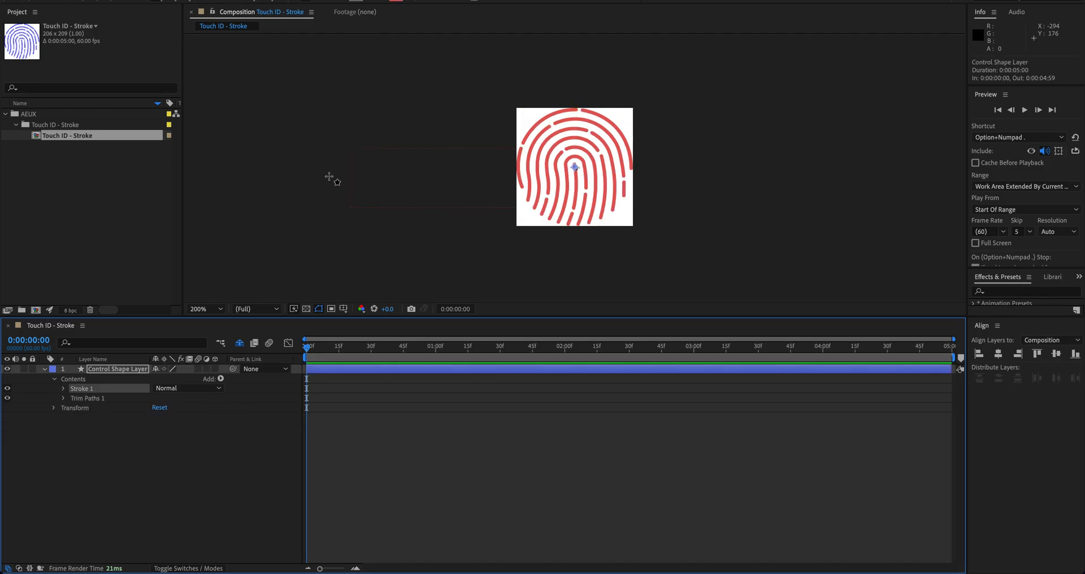
click(31, 1)
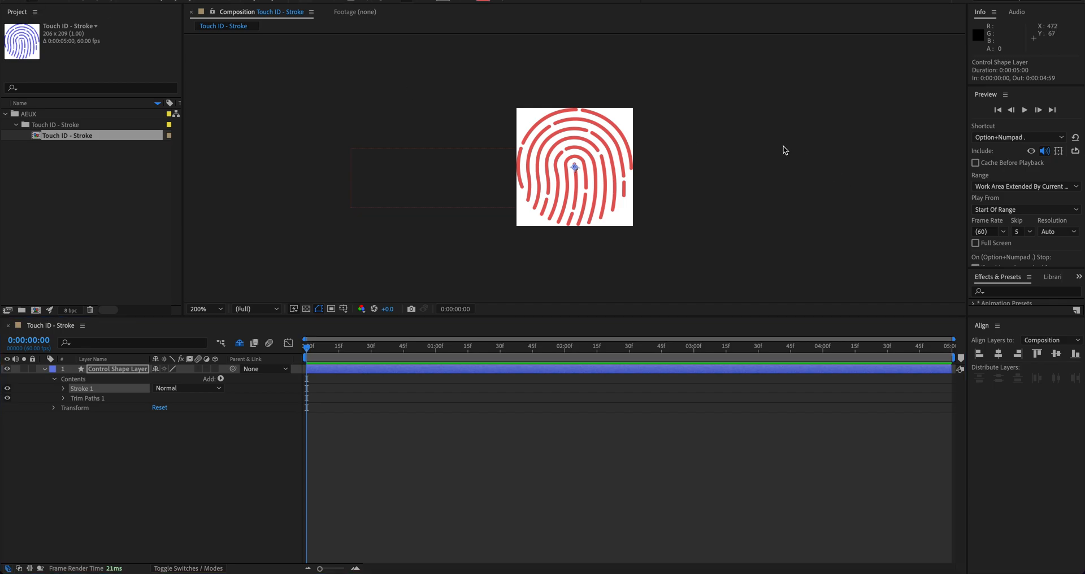
click(662, 150)
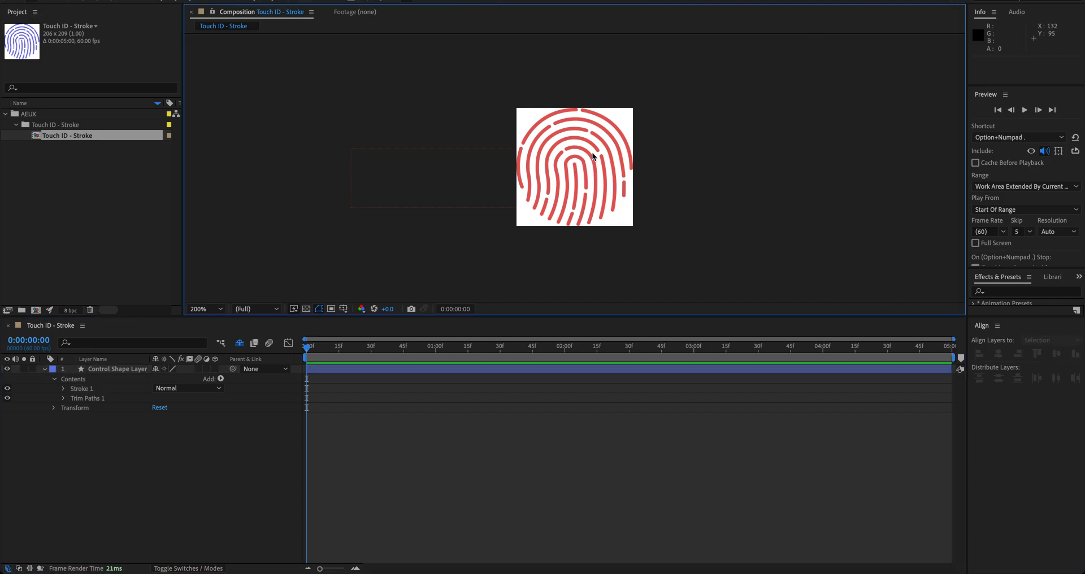
click(598, 211)
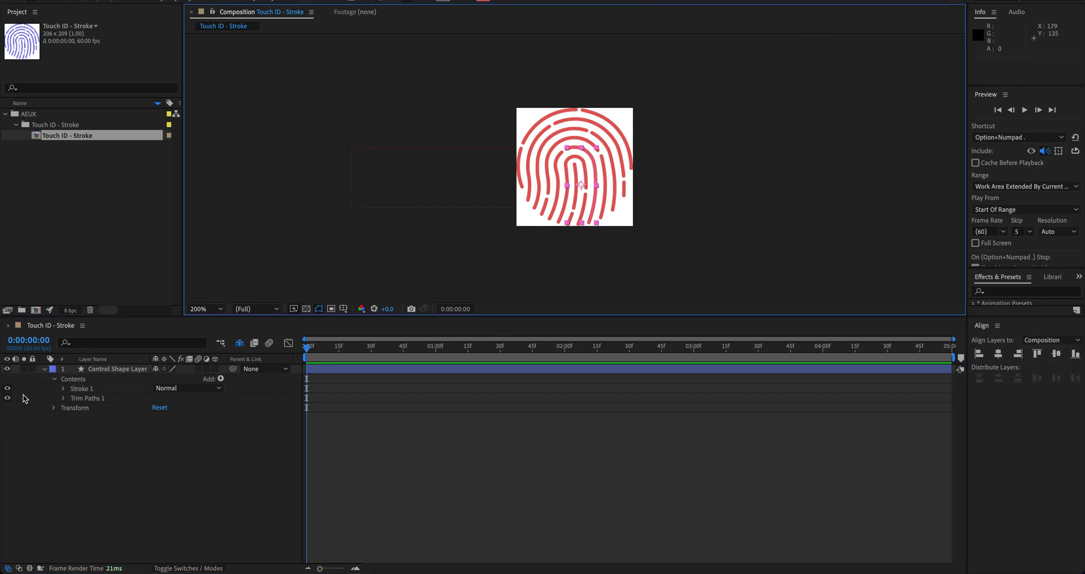
click(106, 369)
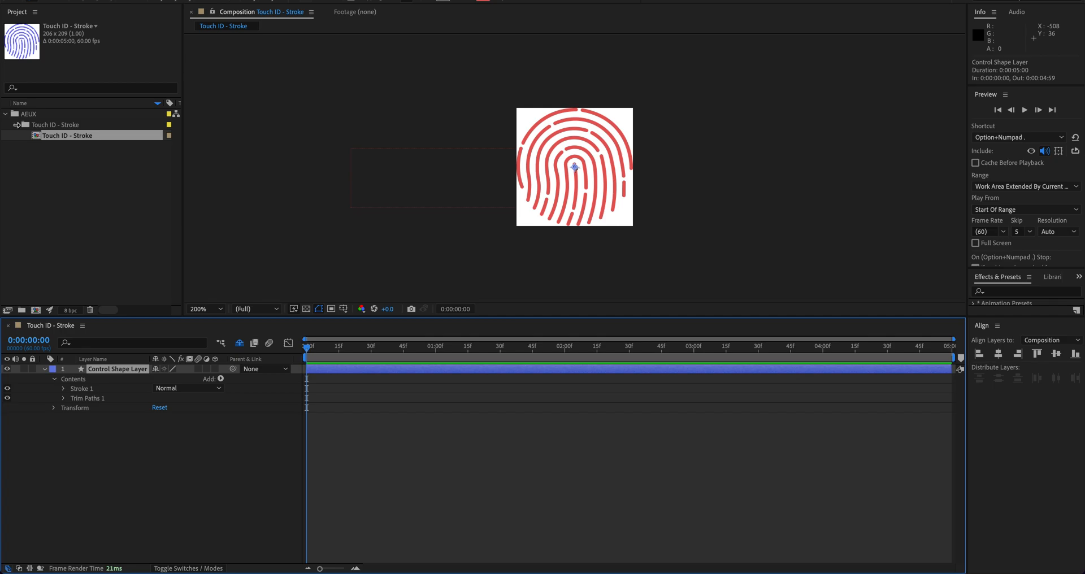
Duplicate the Touch ID - Stroke composition, open the copy and rename it BACKGROUND.
right_click(73, 139)
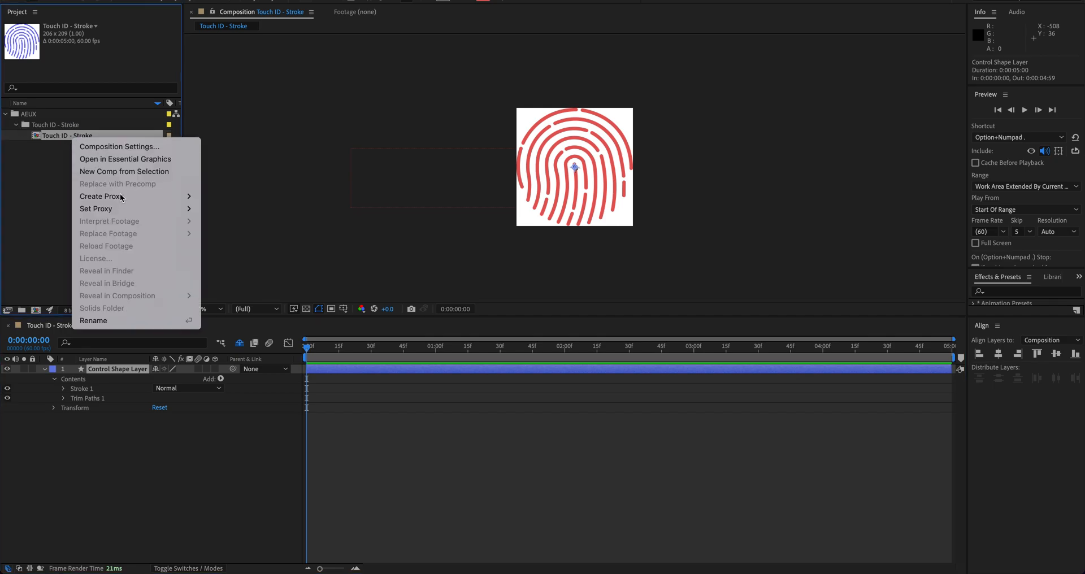
click(79, 149)
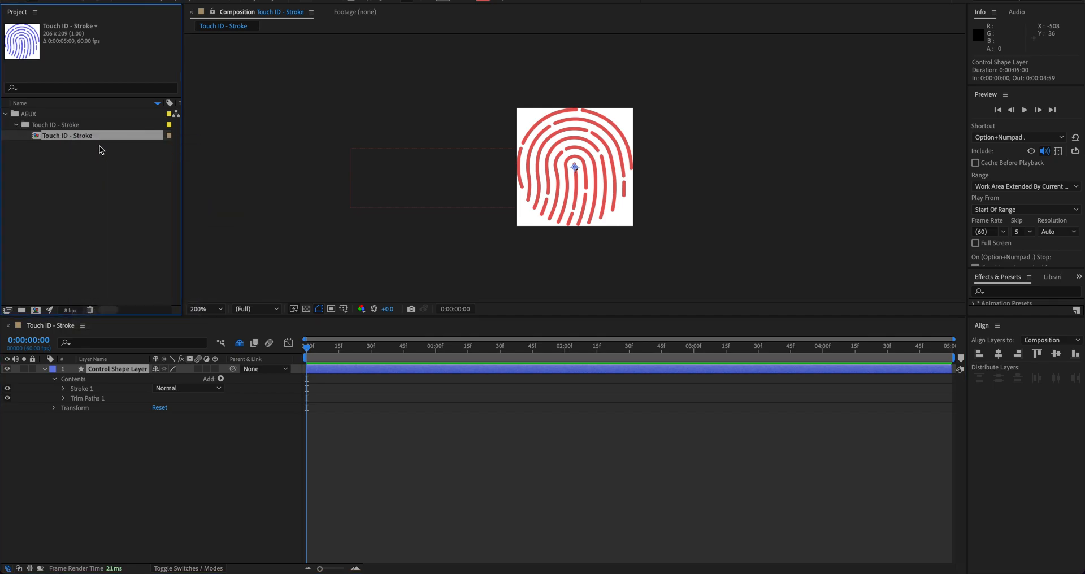
key(super+d)
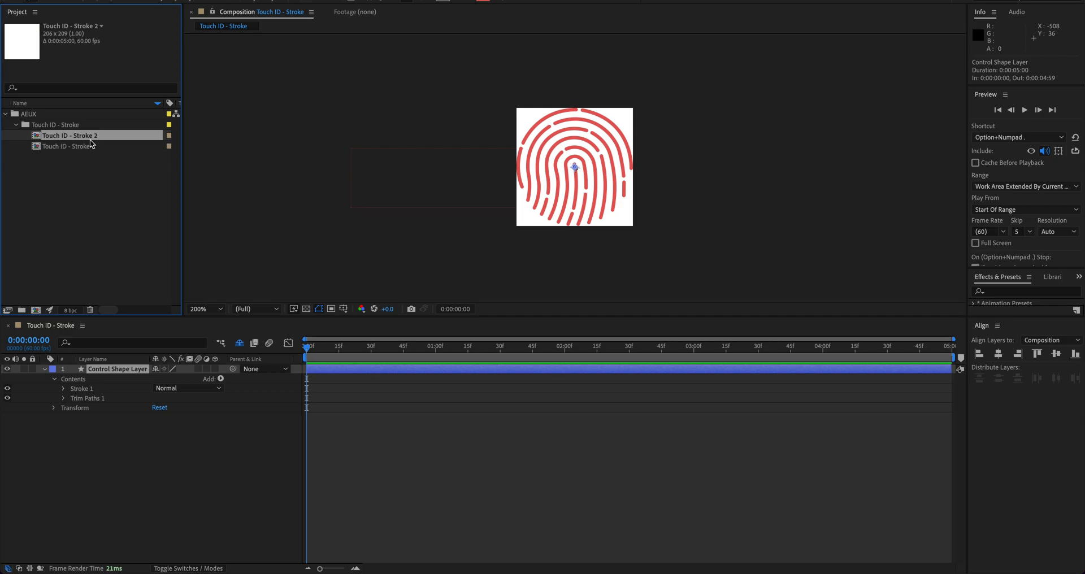
double_click(96, 138)
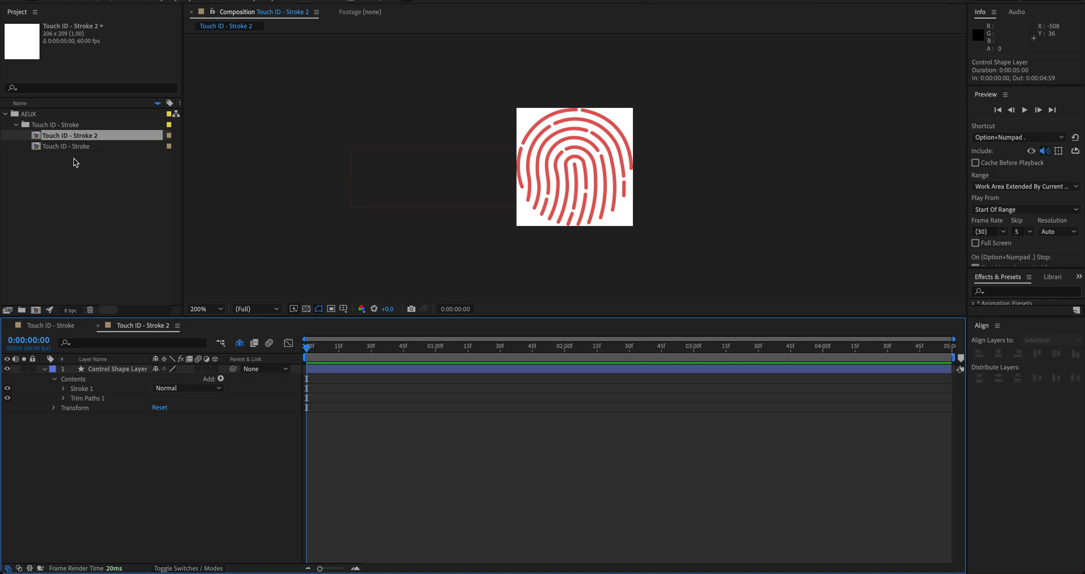
click(80, 138)
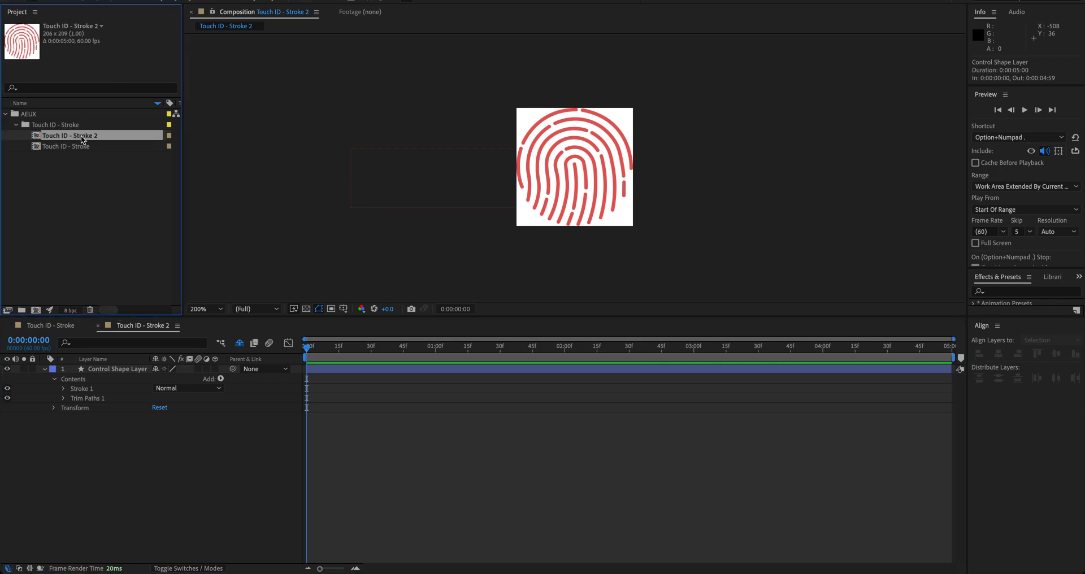
key(Return)
text(BACKGROUND)
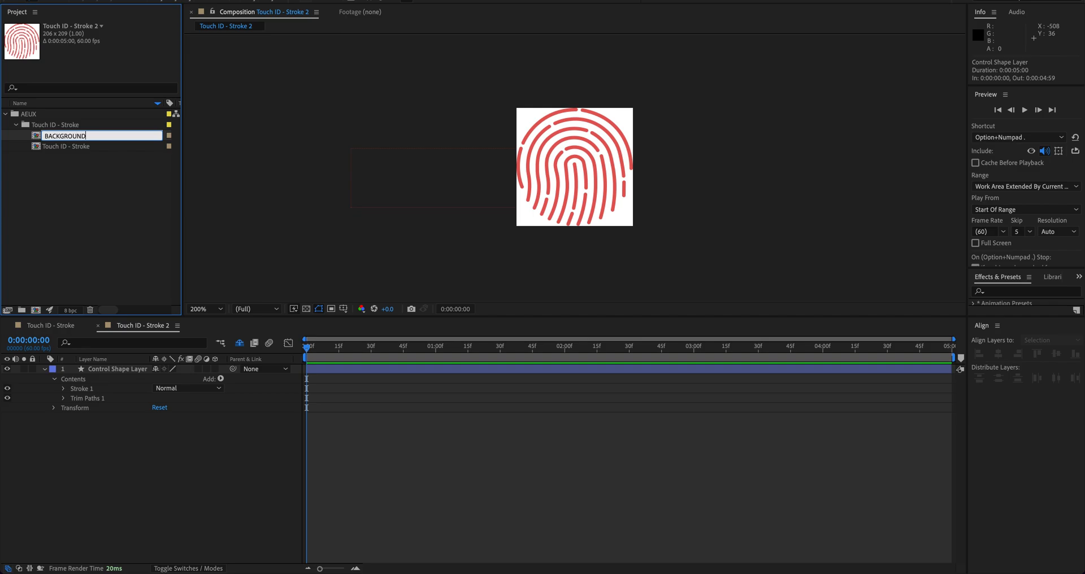
key(Return)
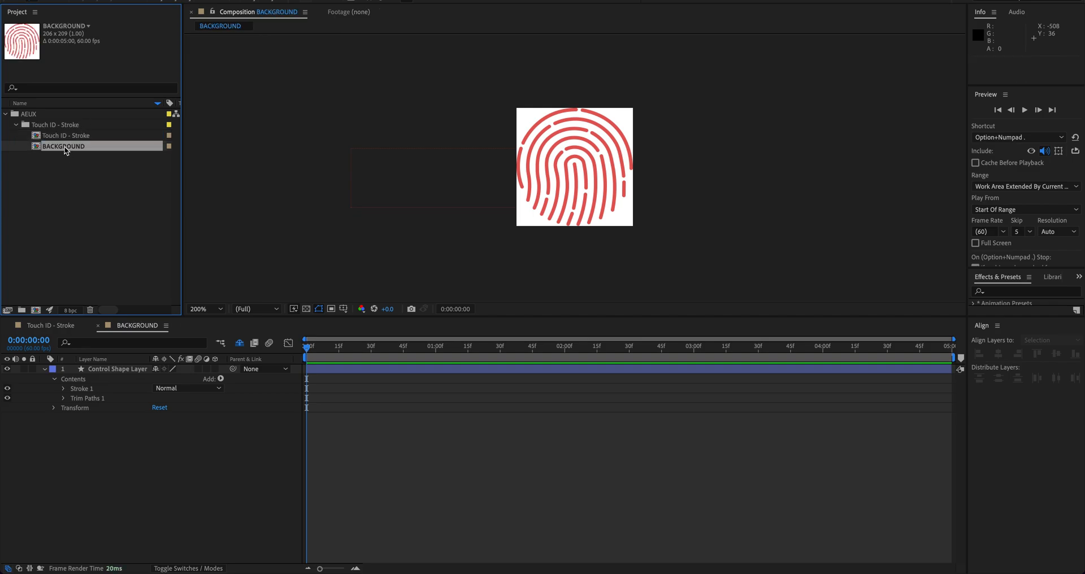
Set the color of Stroke 1 on BACKGROUND's Control Shape Layer to the light gray D4D4D4.
click(63, 389)
click(159, 407)
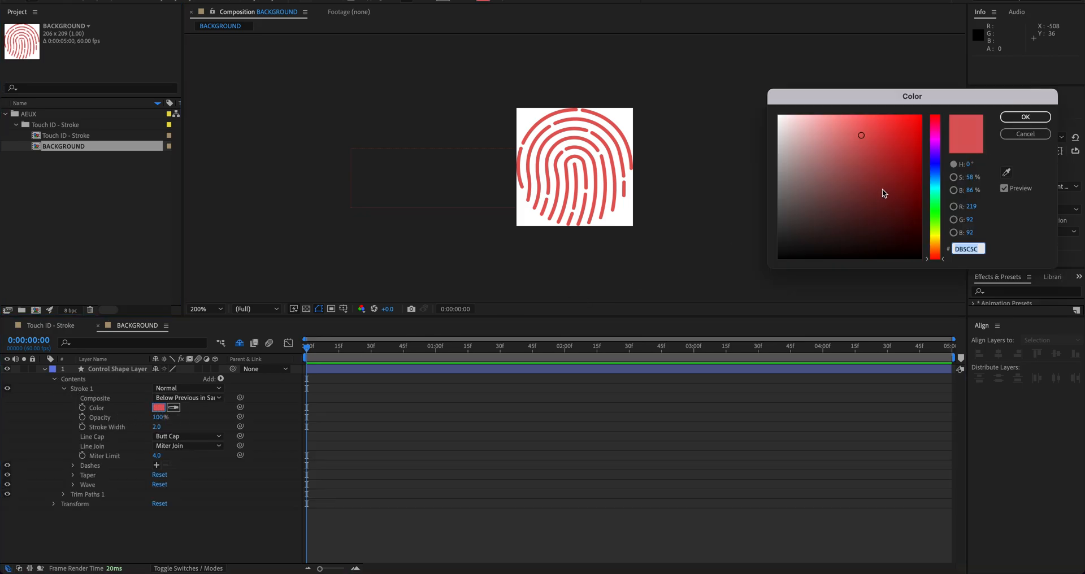
click(778, 145)
drag(766, 138, 767, 139)
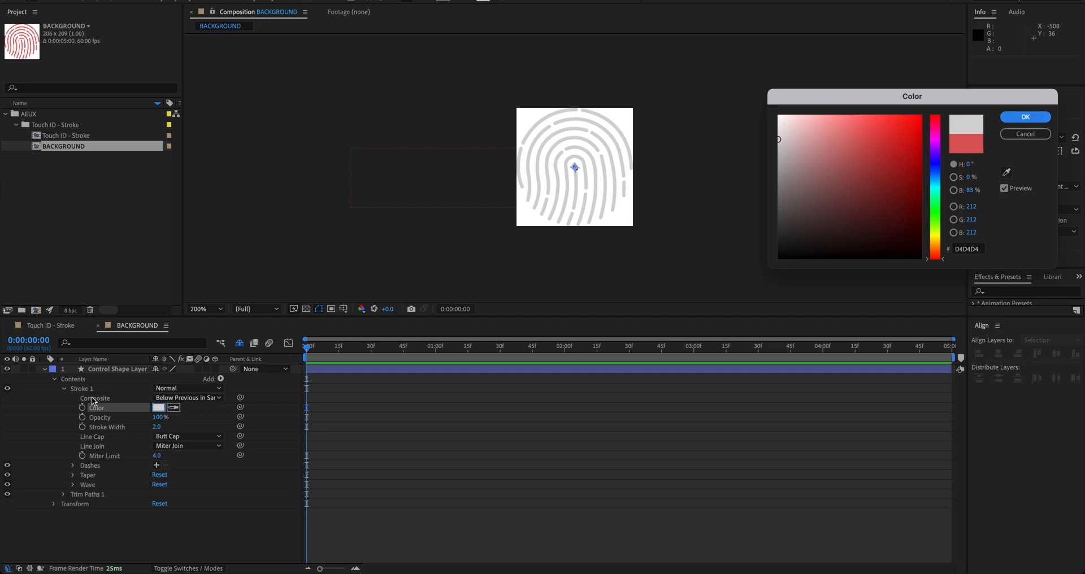
key(Return)
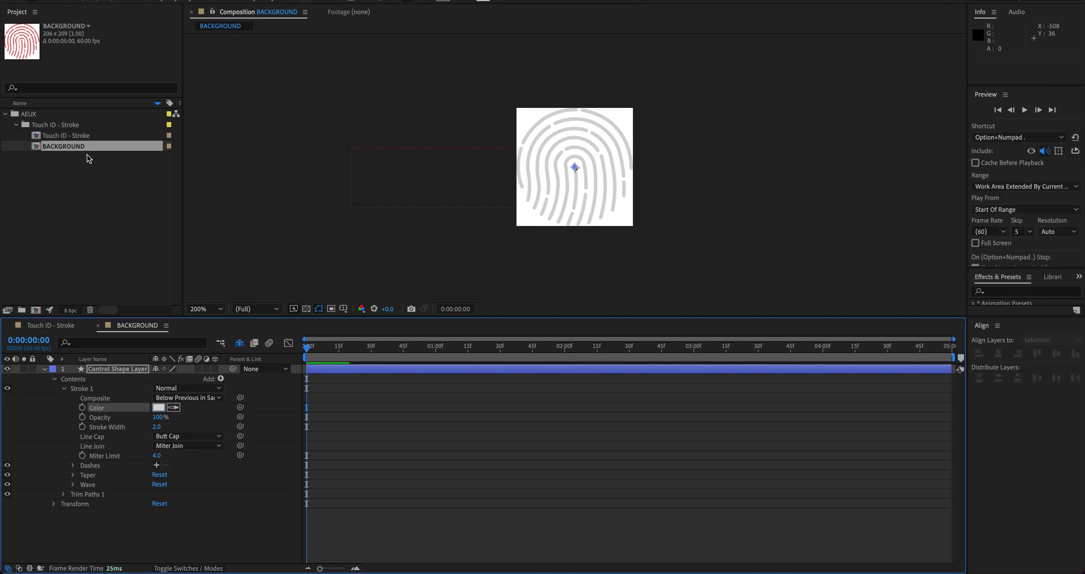
Create a new composition from the BACKGROUND composition and rename it MAINCOMP.
right_click(75, 148)
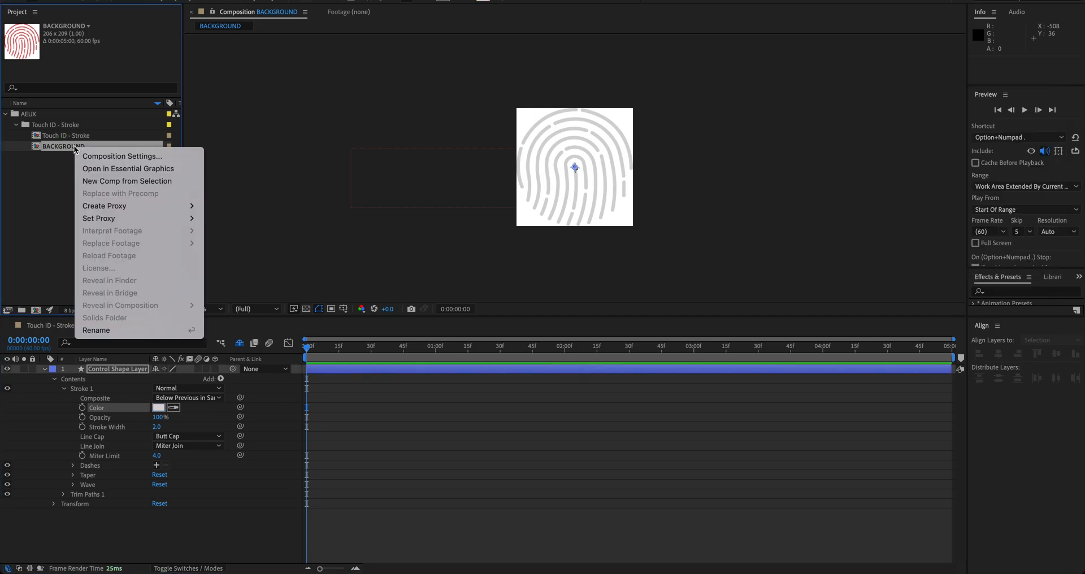
click(145, 185)
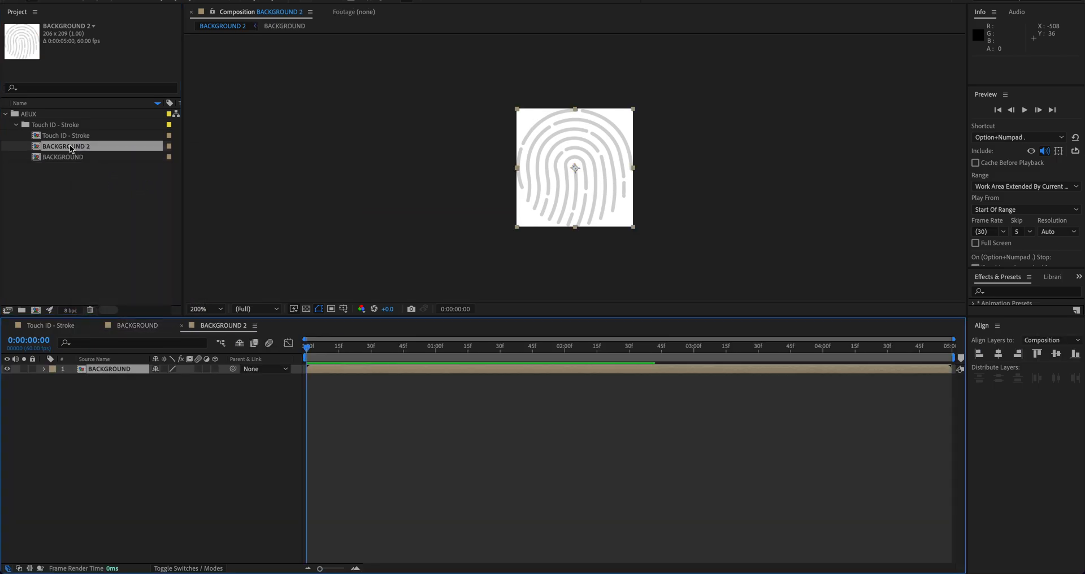
key(Return)
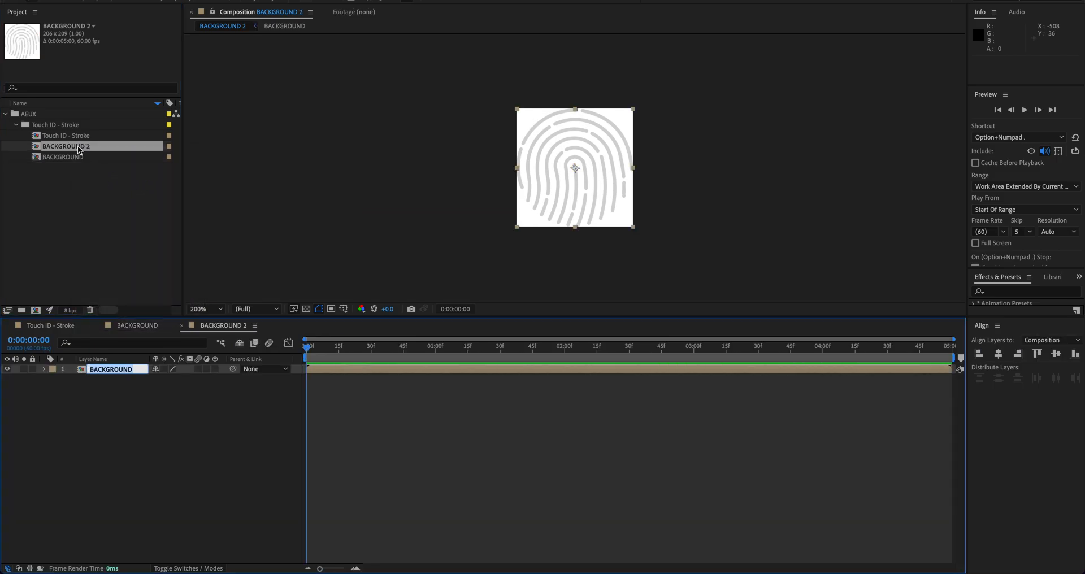
click(79, 149)
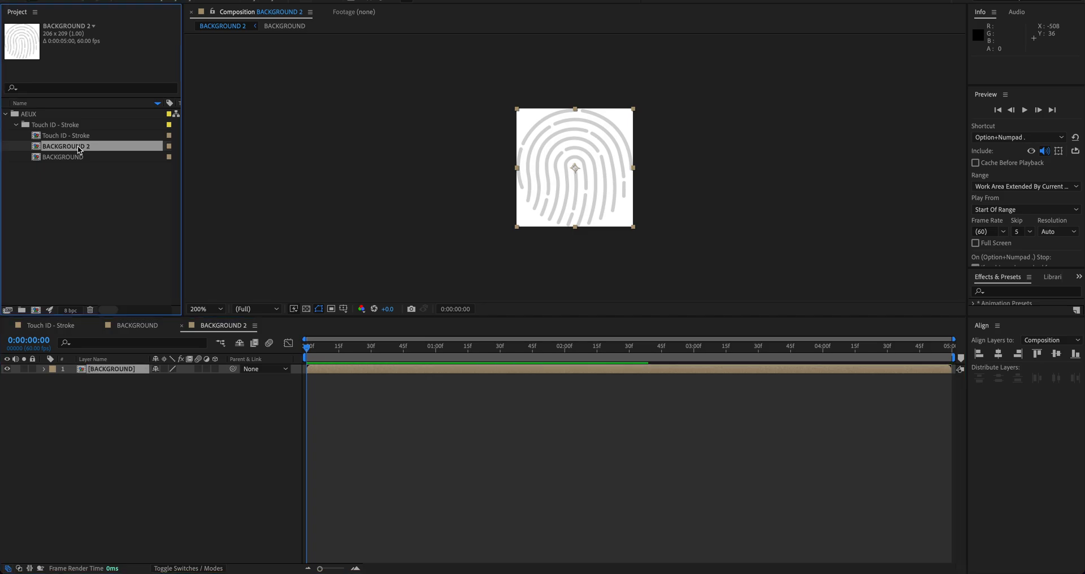
key(Return)
text(MAINCOM)
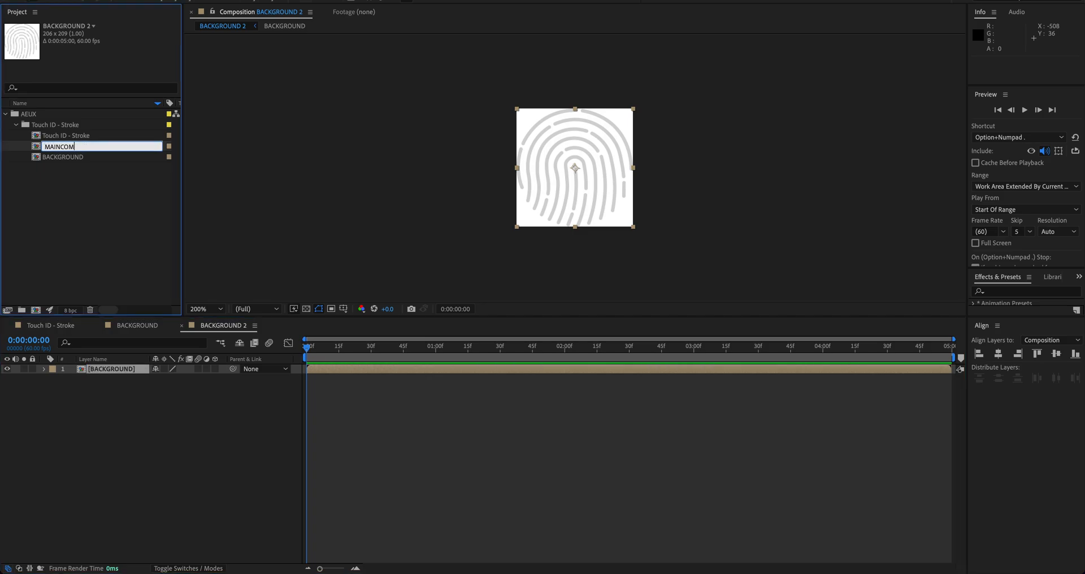
text(P)
key(Return)
Move MAINCOMP out of the AEUX folder to the project root and add Touch ID - Stroke above its BACKGROUND layer.
drag(31, 141, 63, 223)
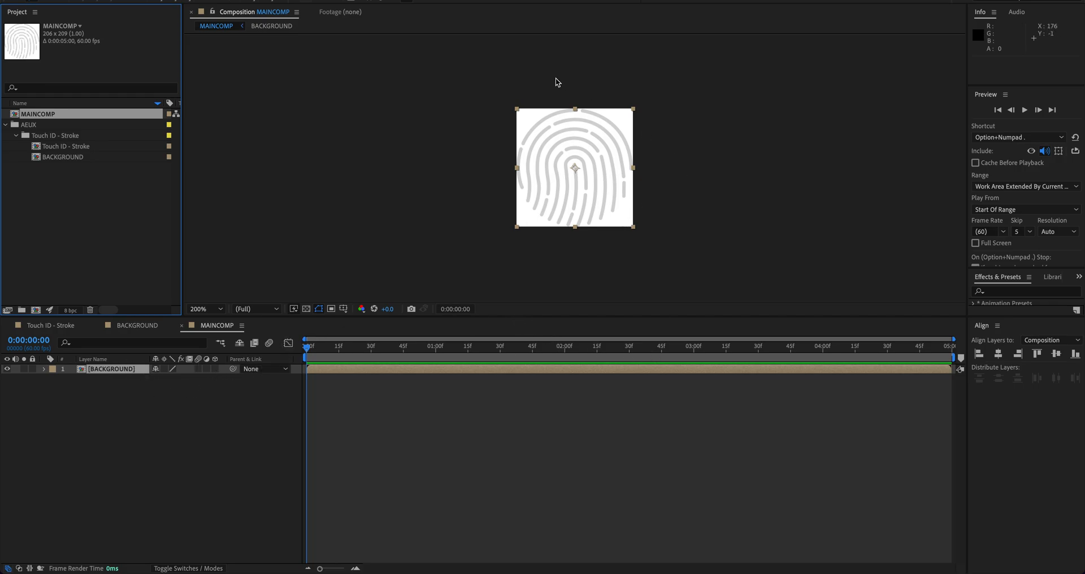
click(473, 219)
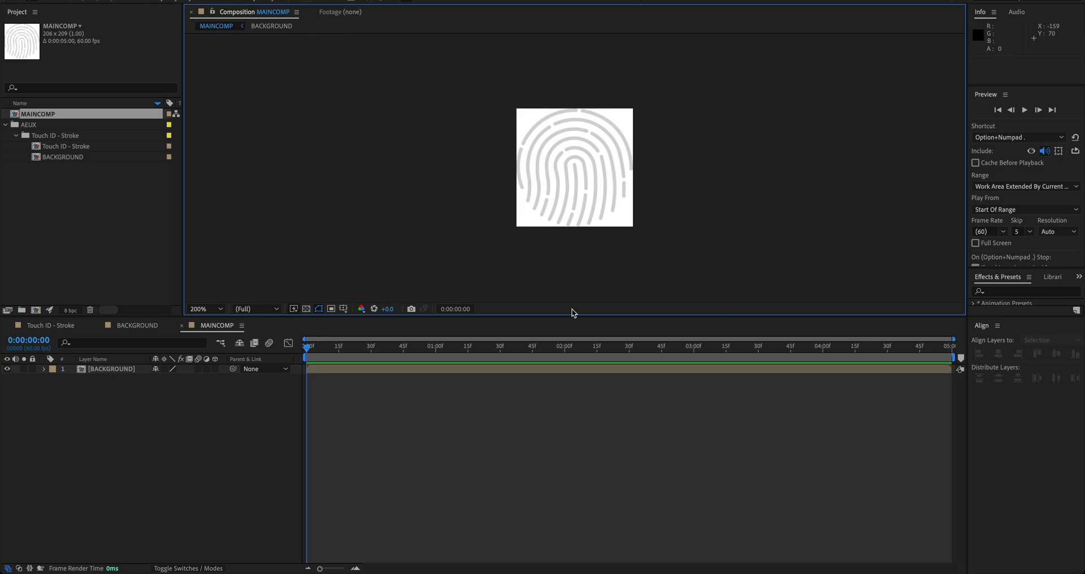
click(73, 147)
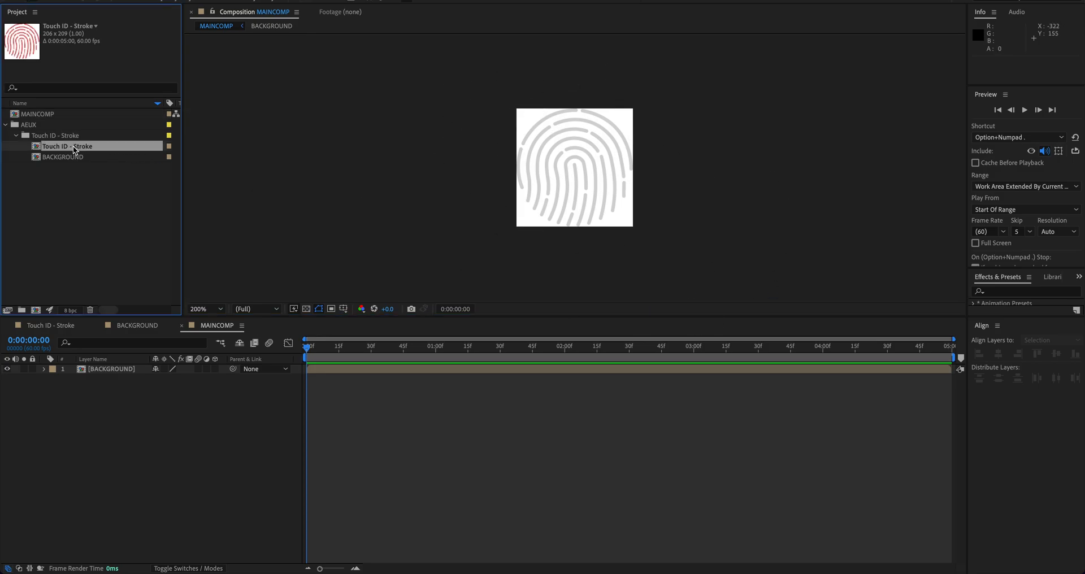
mouse_move(73, 148)
mouse_down()
mouse_move(133, 393)
mouse_move(103, 378)
mouse_move(113, 356)
mouse_move(109, 365)
mouse_up()
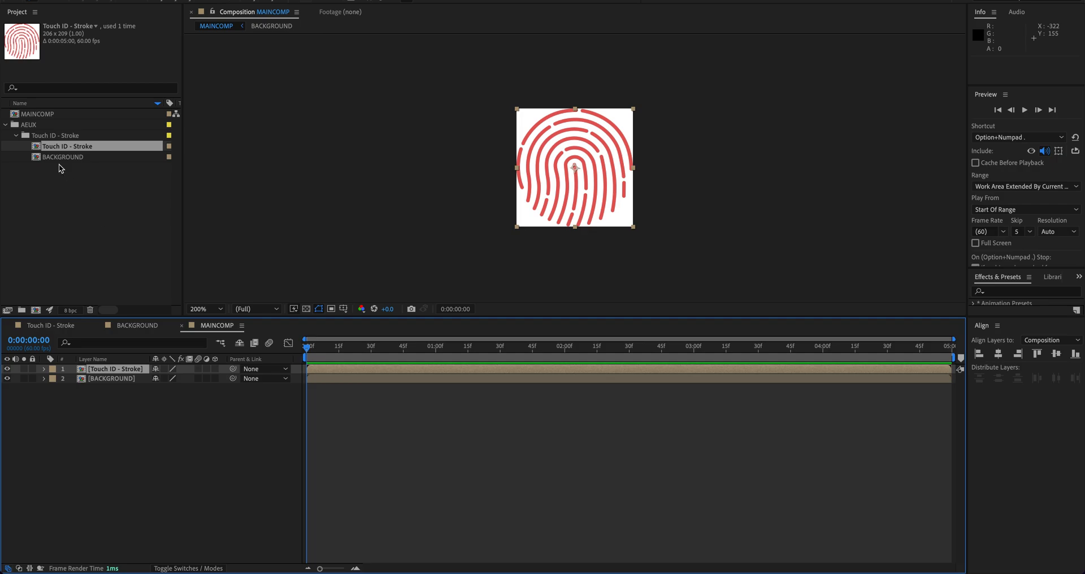
In the Touch ID - Stroke composition, keyframe the Control Shape Layer's Trim Paths 1 End at 0% at 0:00:00:00.
click(51, 325)
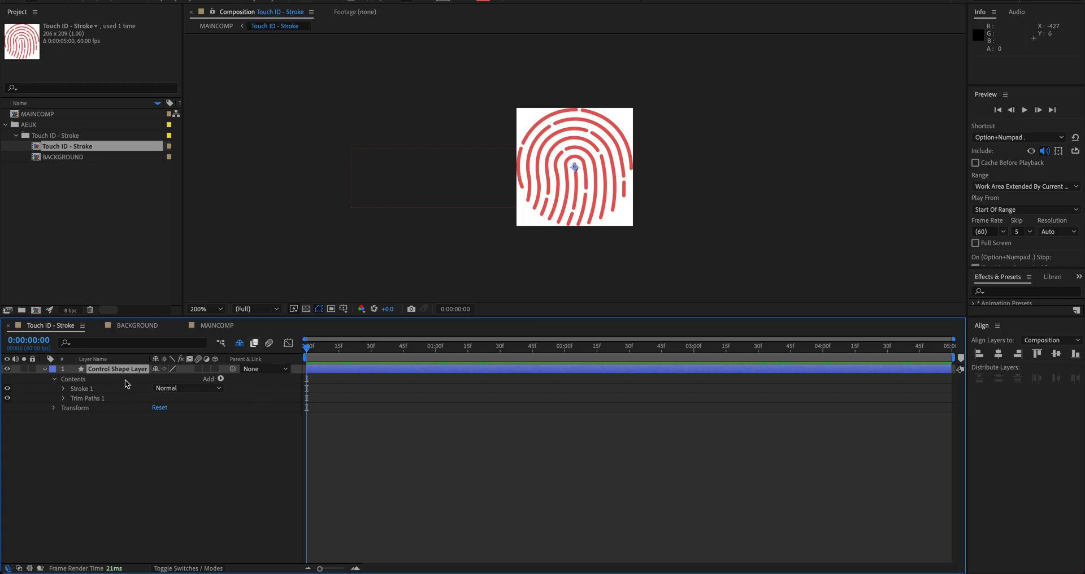
click(63, 399)
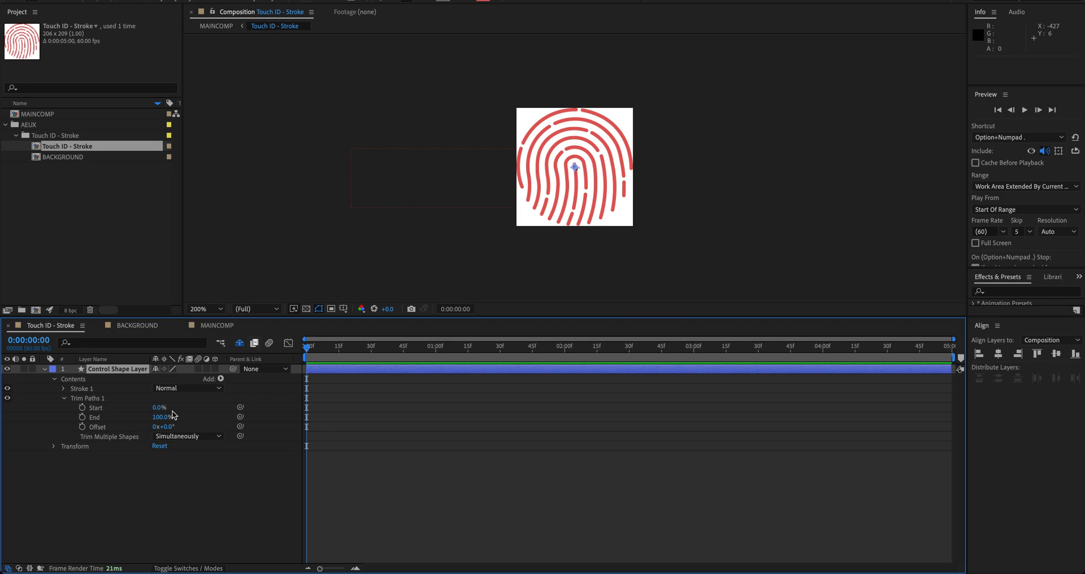
click(164, 419)
text(0)
key(Return)
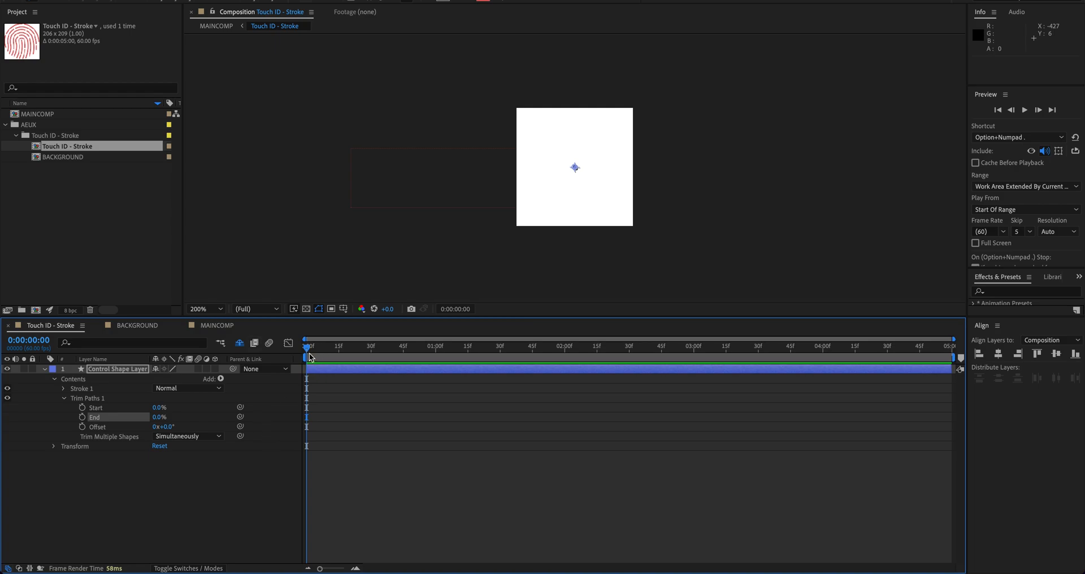
drag(307, 346, 252, 370)
click(82, 417)
Keyframe Trim Paths 1 End at 100% at 0:00:01:00 and preview the animation from the start.
click(435, 346)
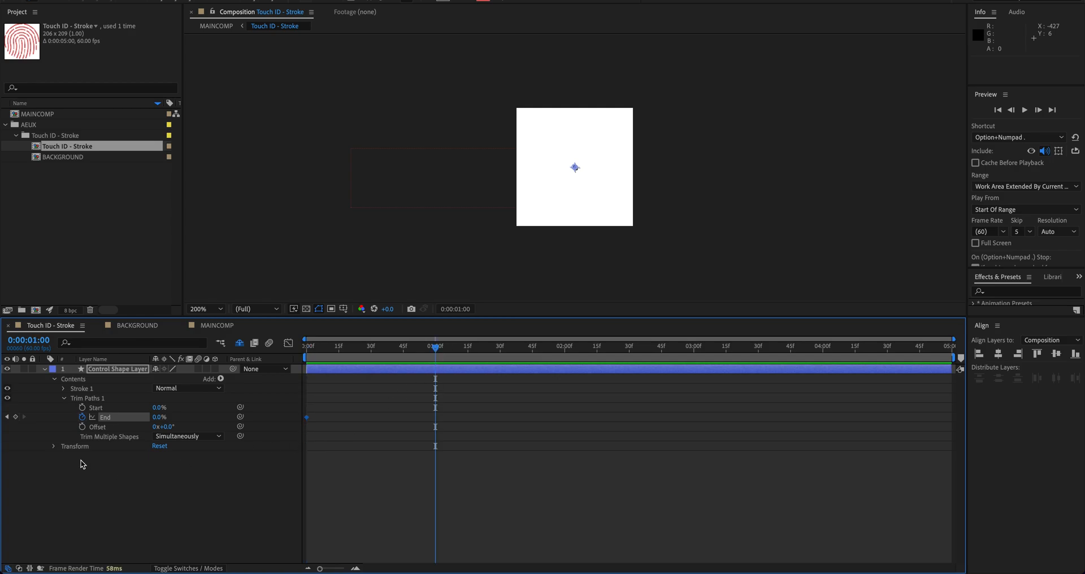
click(165, 419)
text(100)
key(Return)
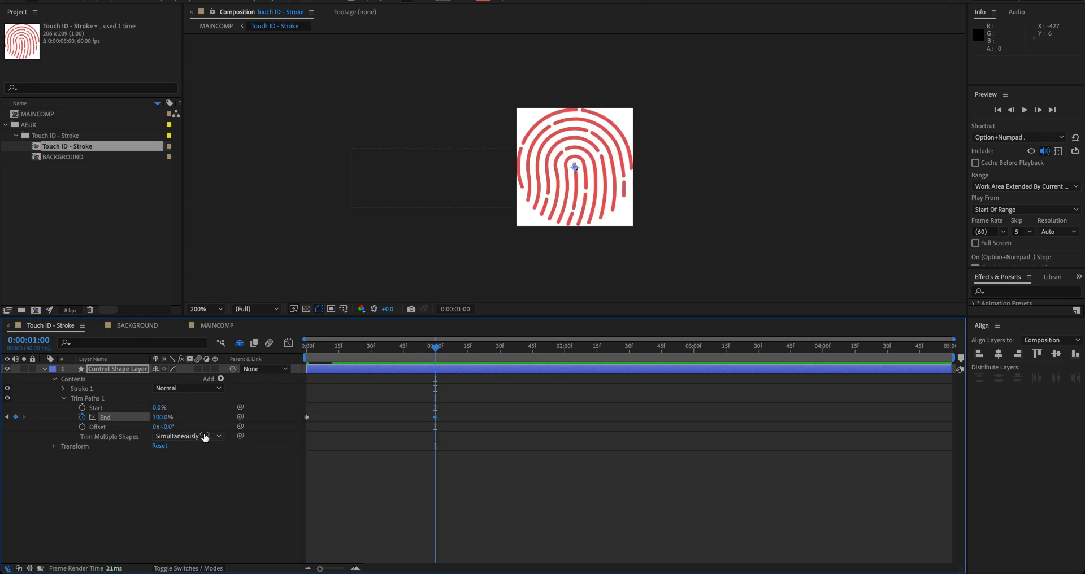
drag(435, 348, 326, 349)
key(space)
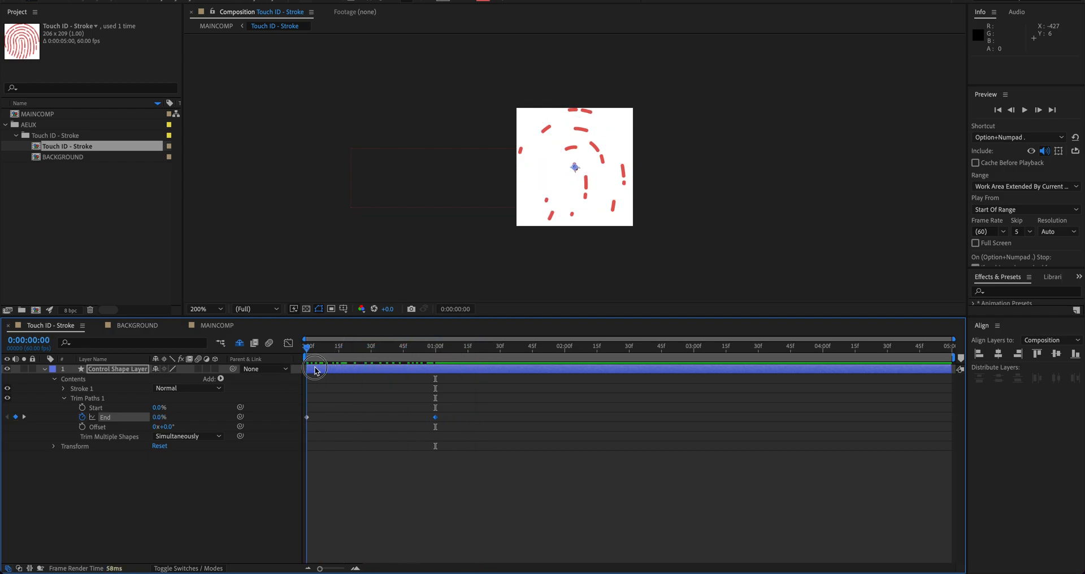
Keyframe the Control Shape Layer's Trim Paths 1 End at 0% at 0:00:01:59.
drag(550, 350, 562, 350)
click(162, 417)
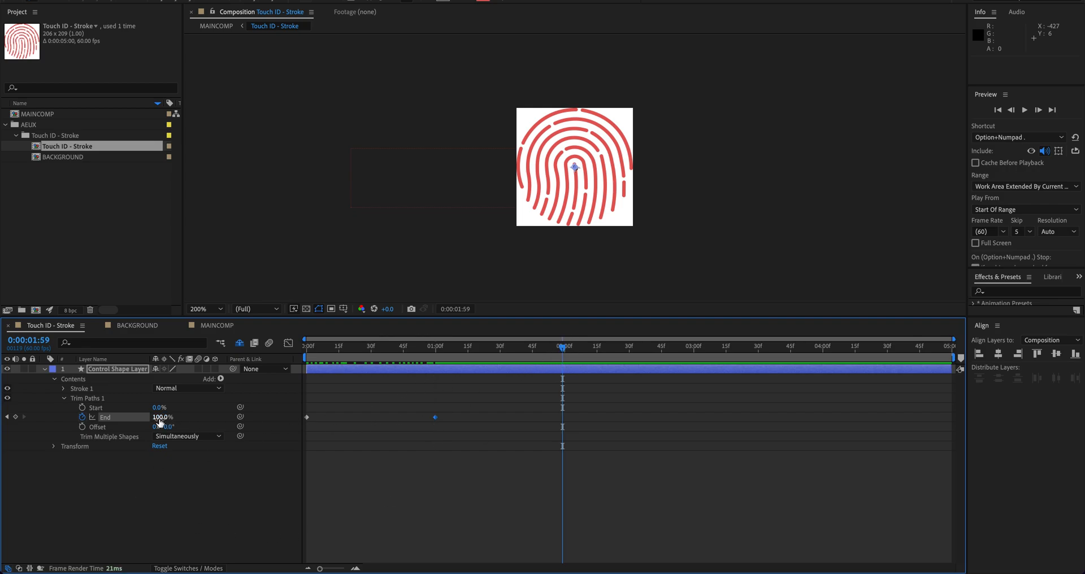
text(0)
key(Return)
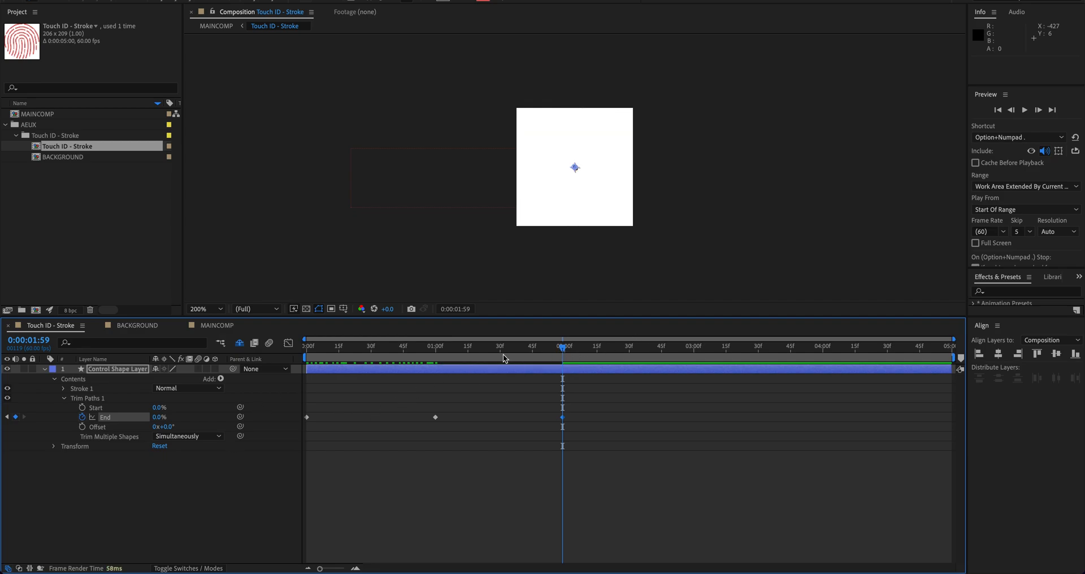
Set the Touch ID - Stroke composition's duration to 0:00:02:00 and preview the animation from the start.
key(super+k)
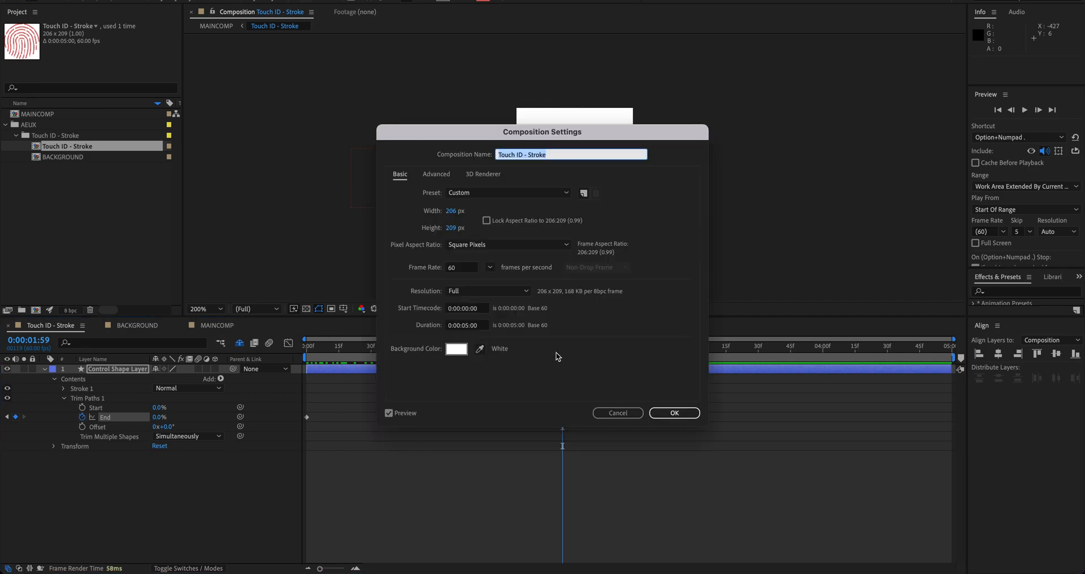
click(464, 326)
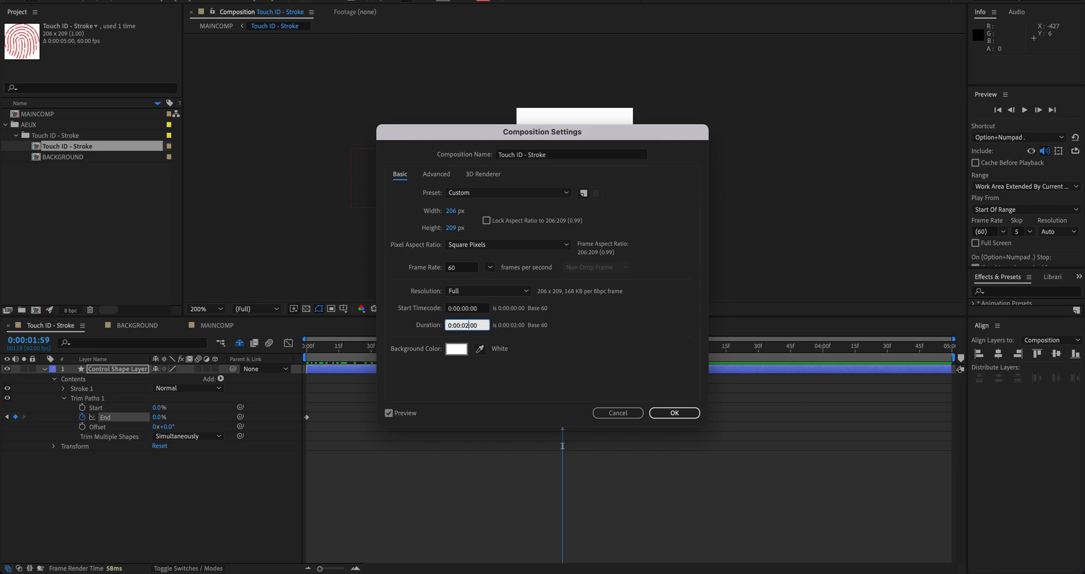
key(Return)
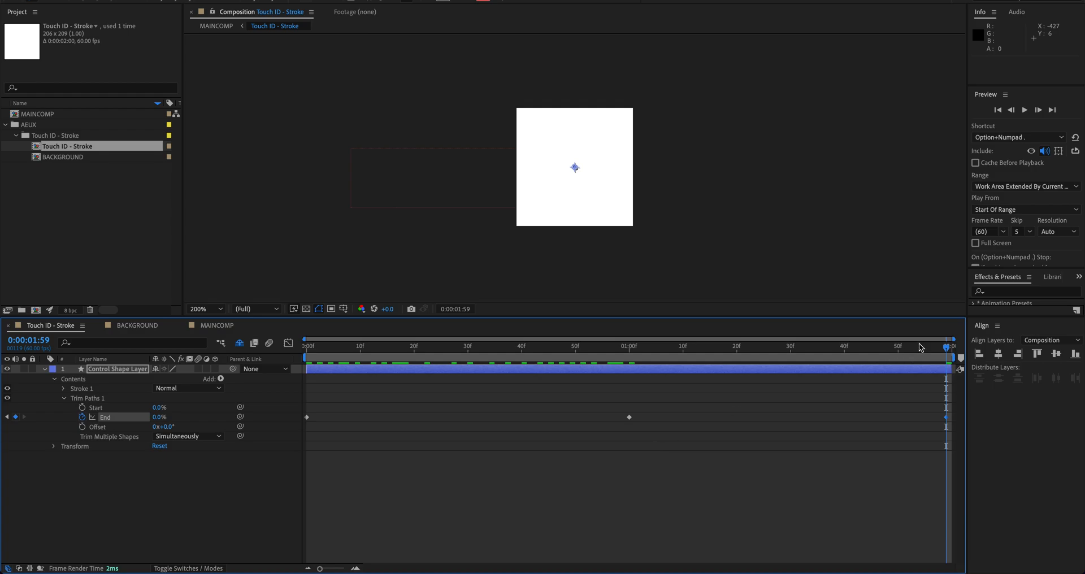
drag(907, 346, 306, 346)
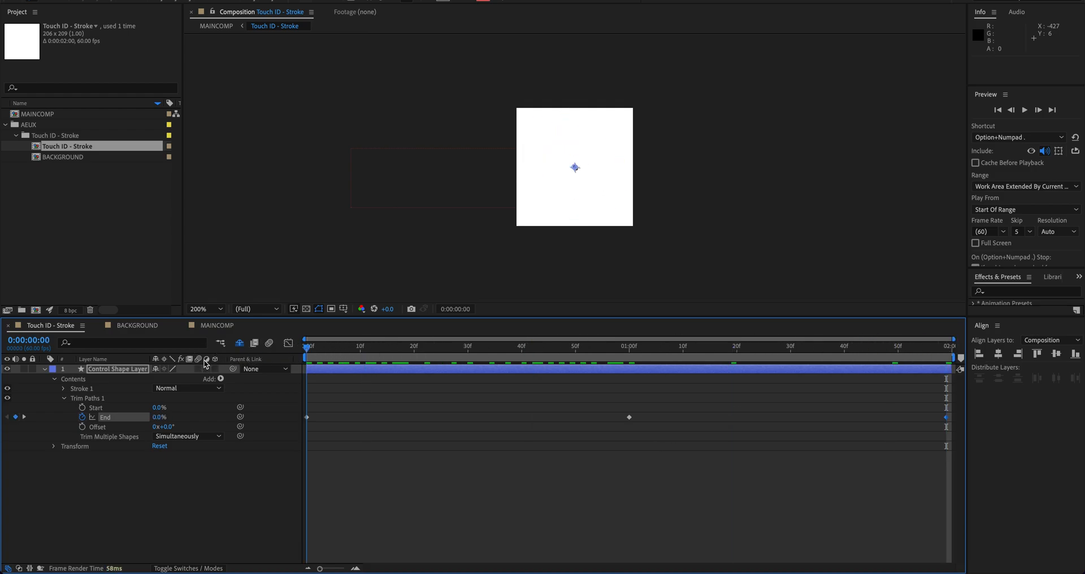
key(space)
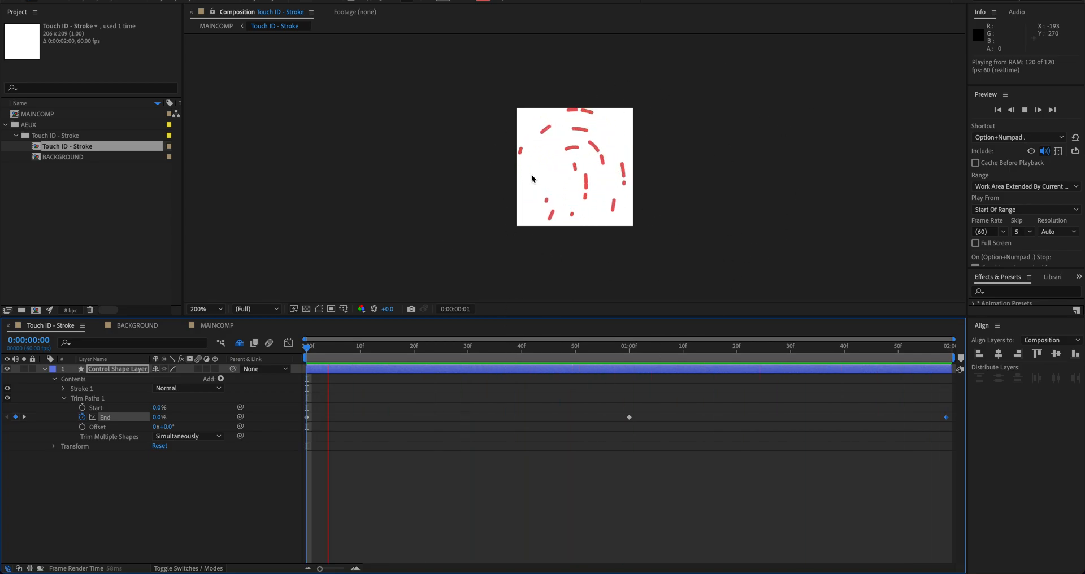
key(space)
Move the 100% End keyframe to 0:00:00:40, copy it to 0:00:01:20, and preview the animation from the start.
drag(629, 418, 524, 418)
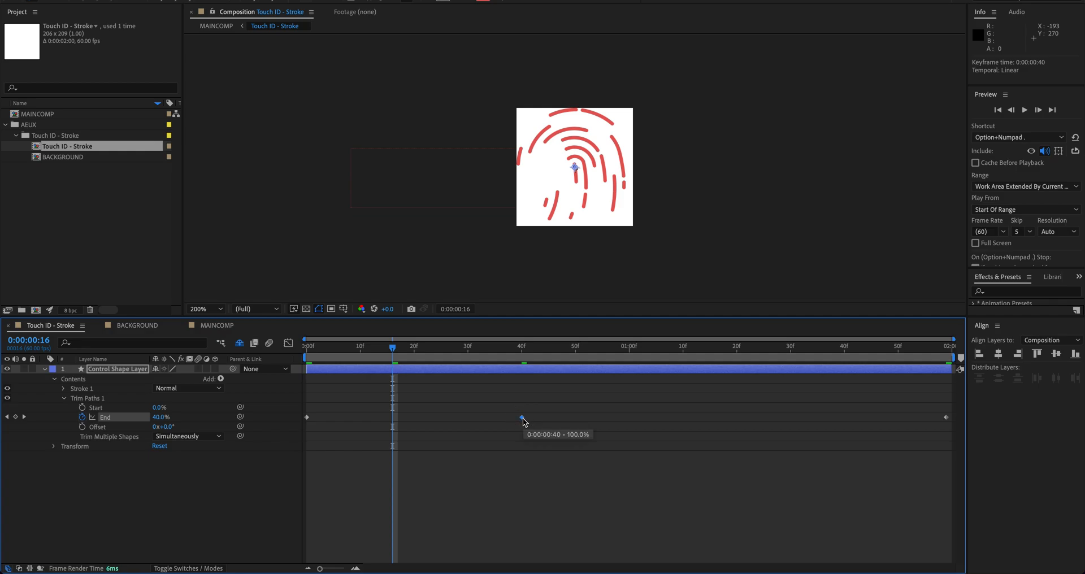
key(ctrl+c)
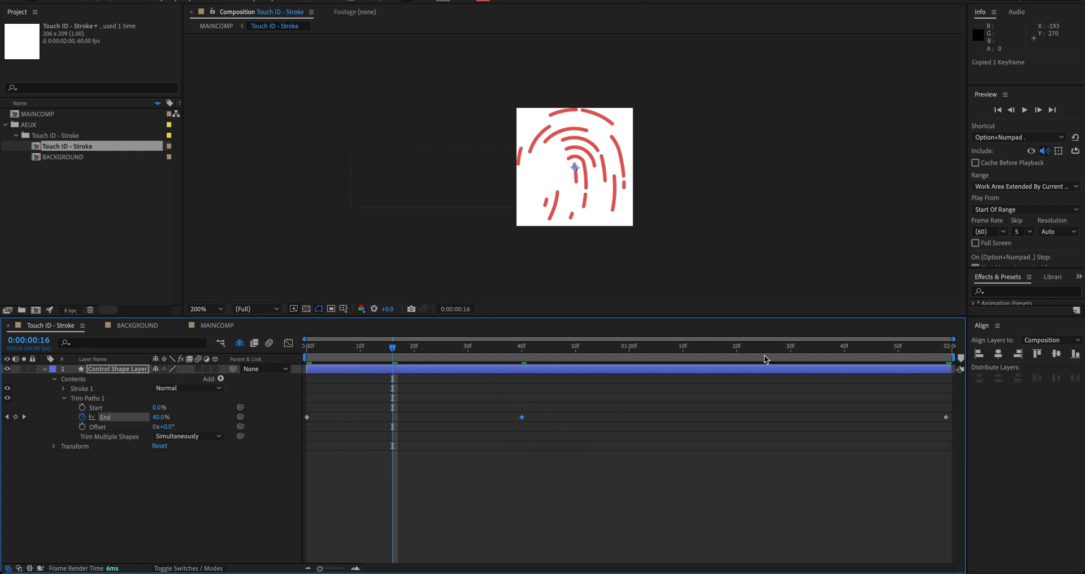
click(736, 349)
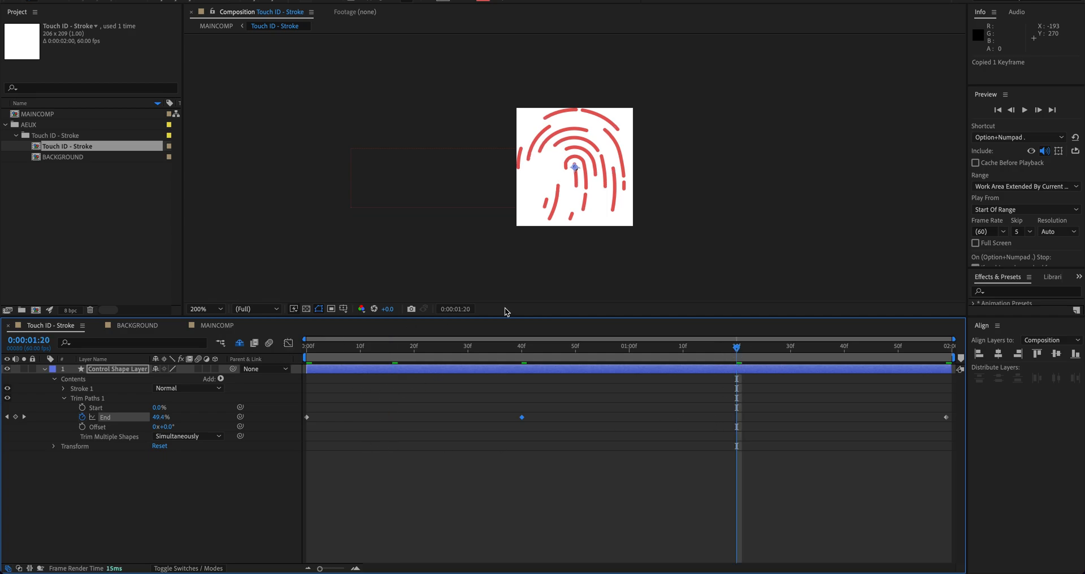
key(ctrl+v)
mouse_move(697, 357)
mouse_down()
mouse_move(559, 358)
mouse_move(733, 356)
mouse_move(266, 368)
mouse_move(294, 373)
mouse_up()
key(space)
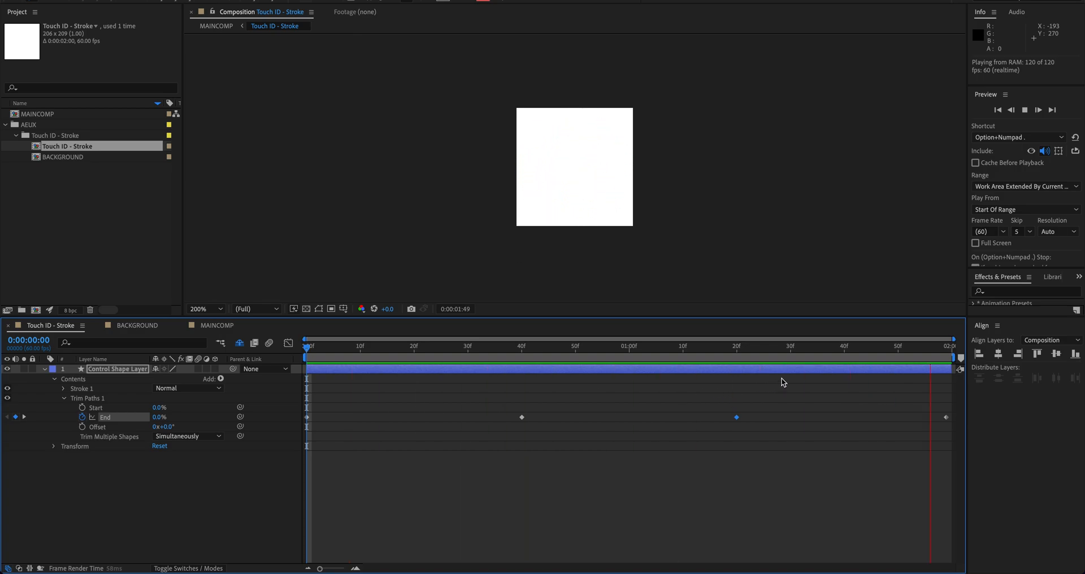
key(space)
Set MAINCOMP's duration to 0:00:02:00 and preview the combined animation from the start.
drag(560, 352, 117, 339)
click(210, 328)
key(space)
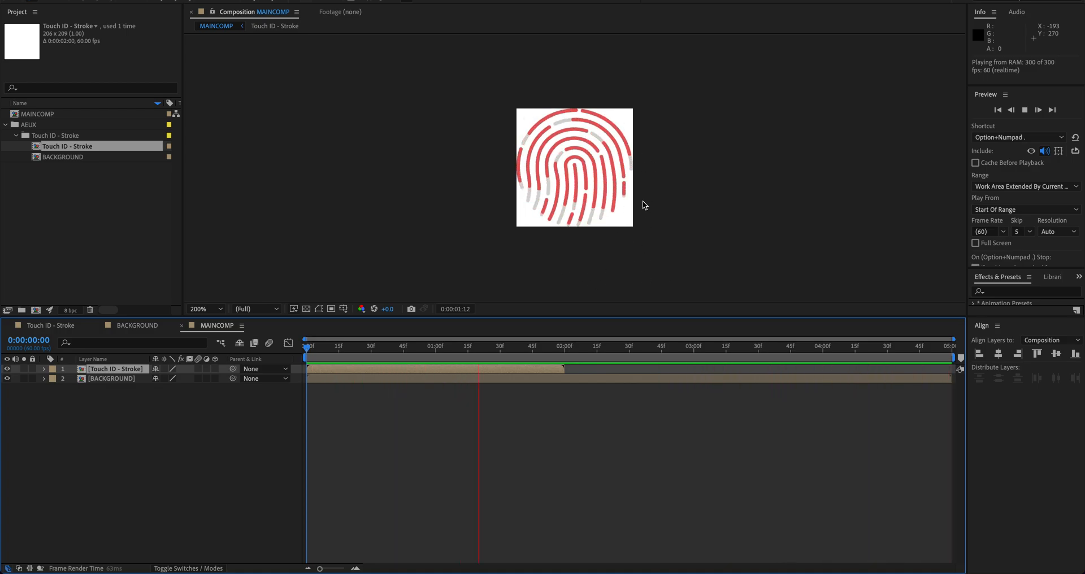
key(space)
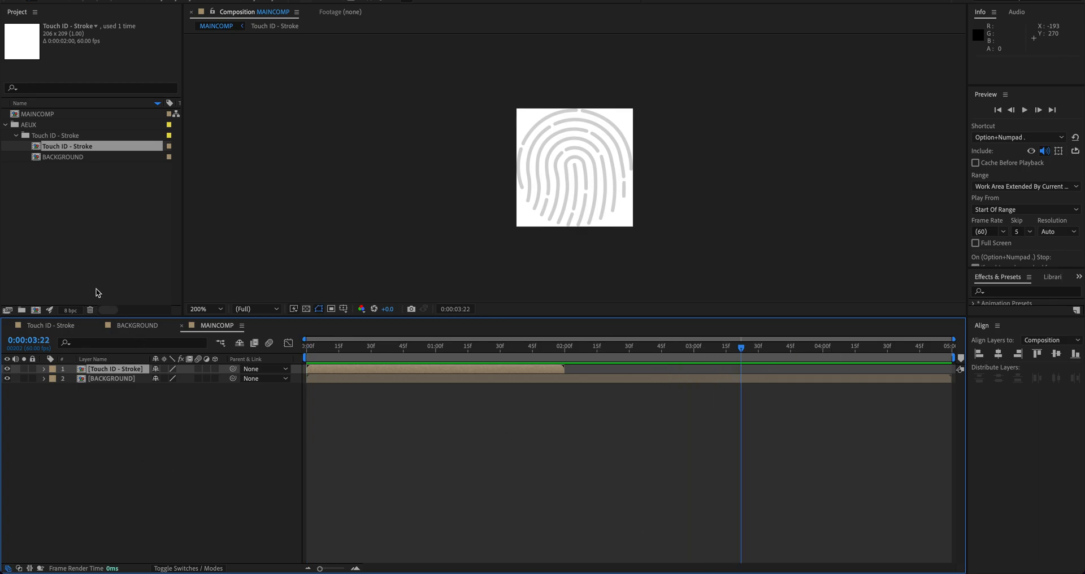
key(super+k)
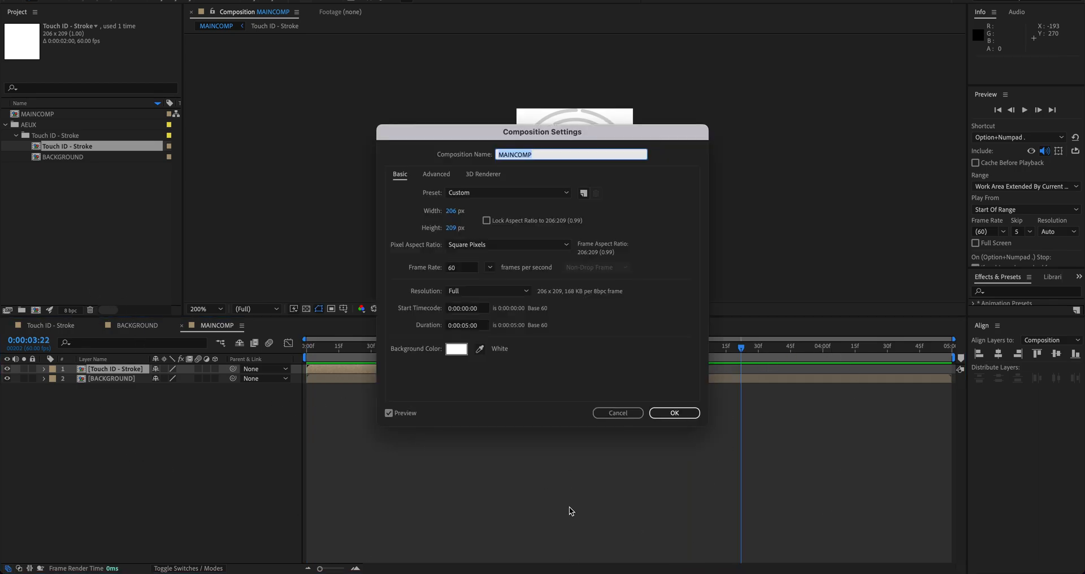
click(458, 326)
text(2)
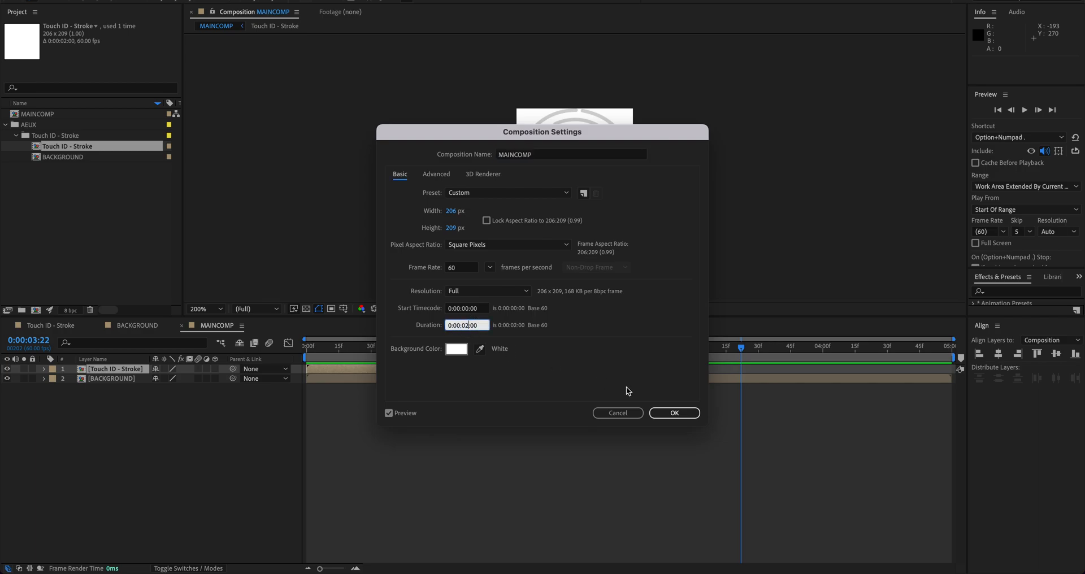
click(674, 414)
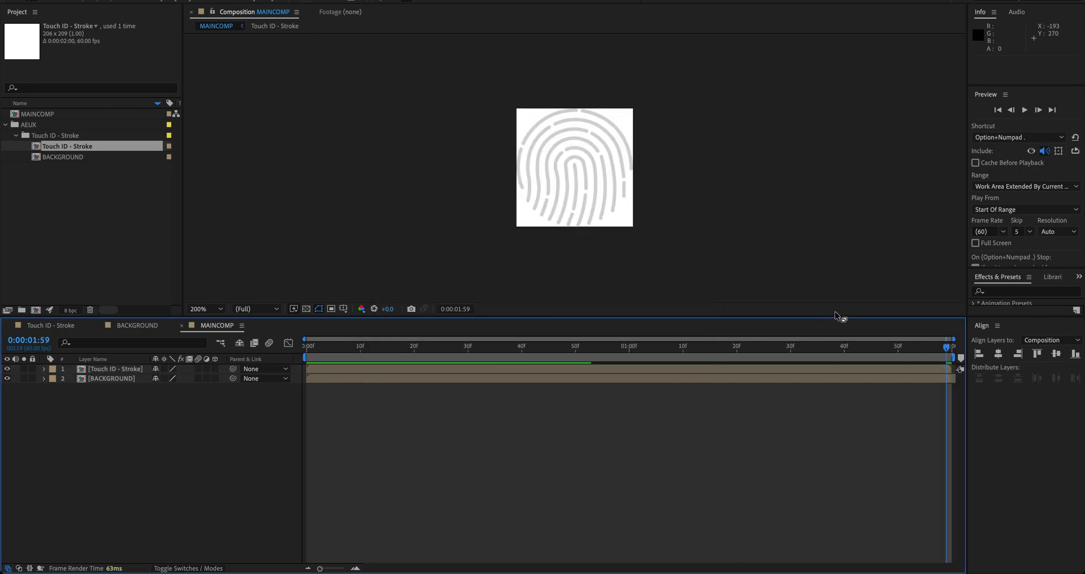
drag(654, 346, 254, 347)
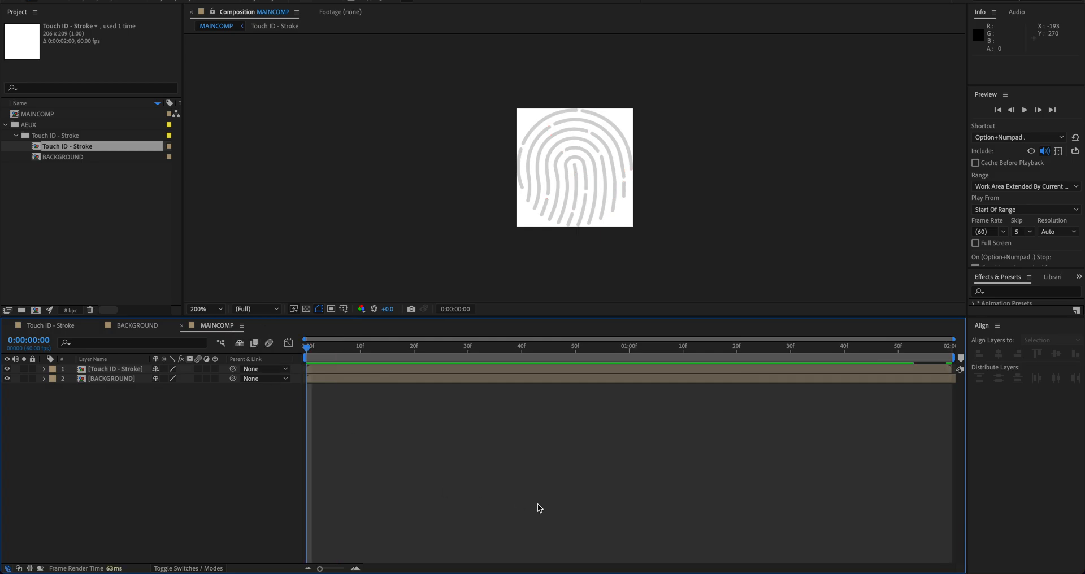
key(space)
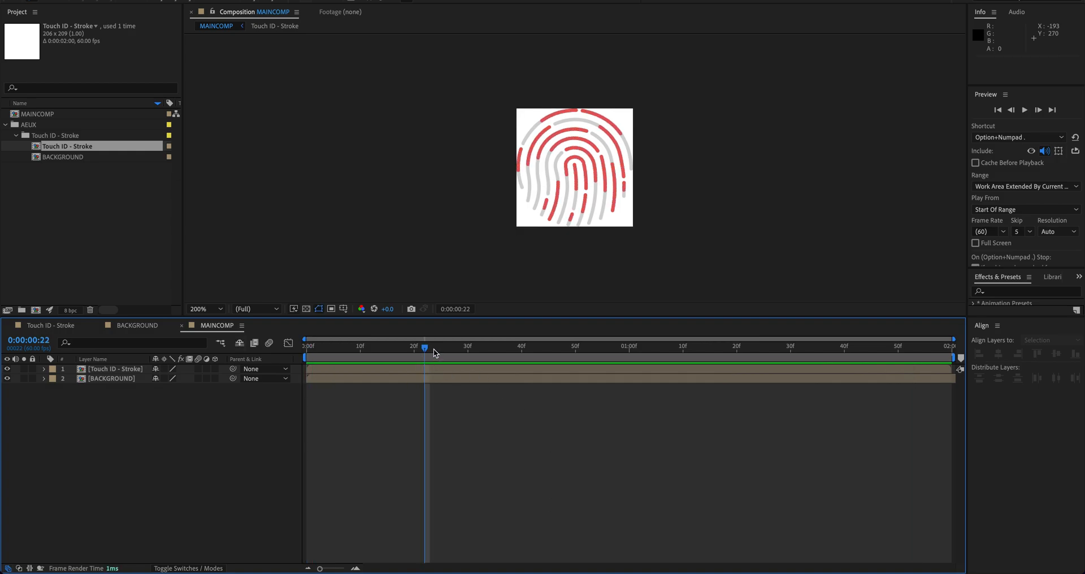
drag(433, 348, 215, 342)
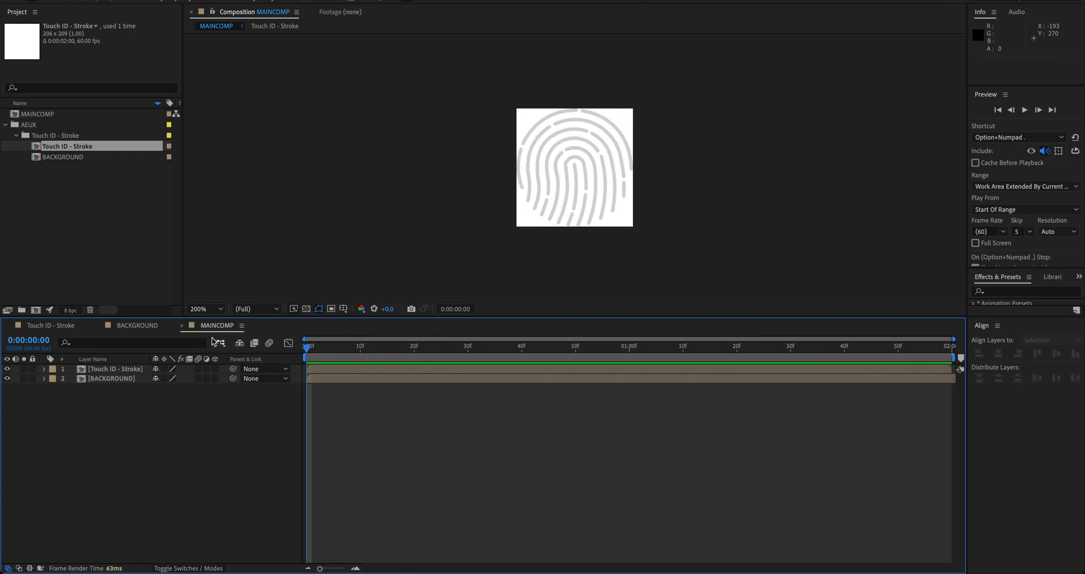
In the Touch ID - Stroke composition, apply Easy Ease to all four Trim Paths 1 End keyframes in the graph editor and preview.
click(54, 327)
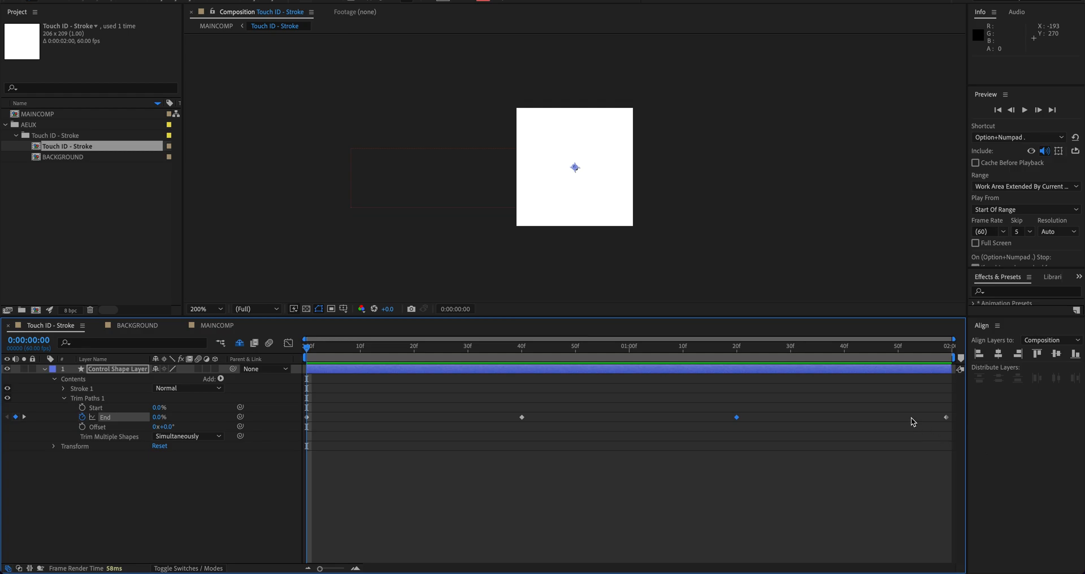
drag(553, 440, 304, 383)
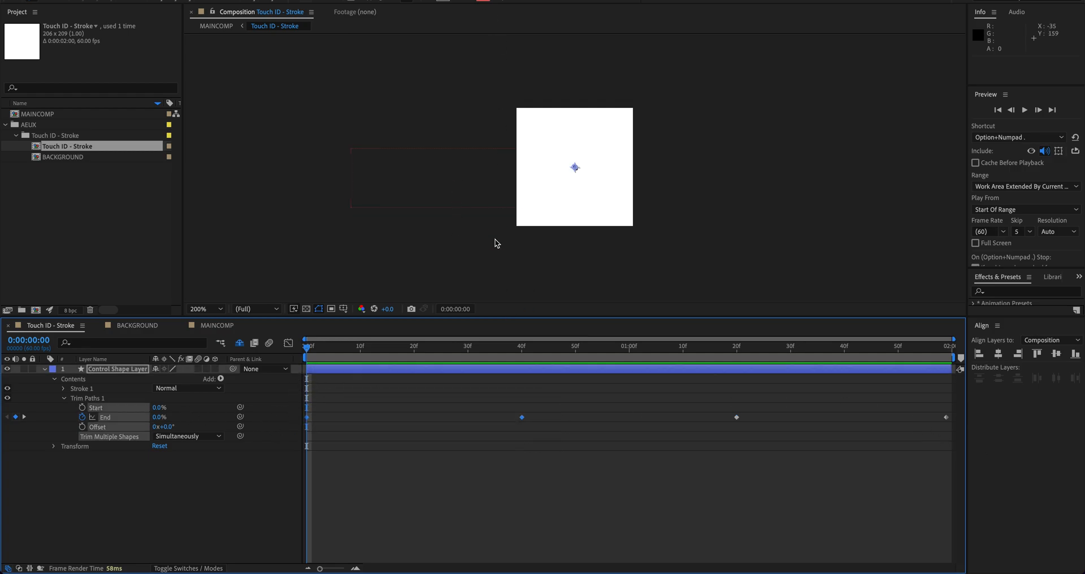
click(289, 343)
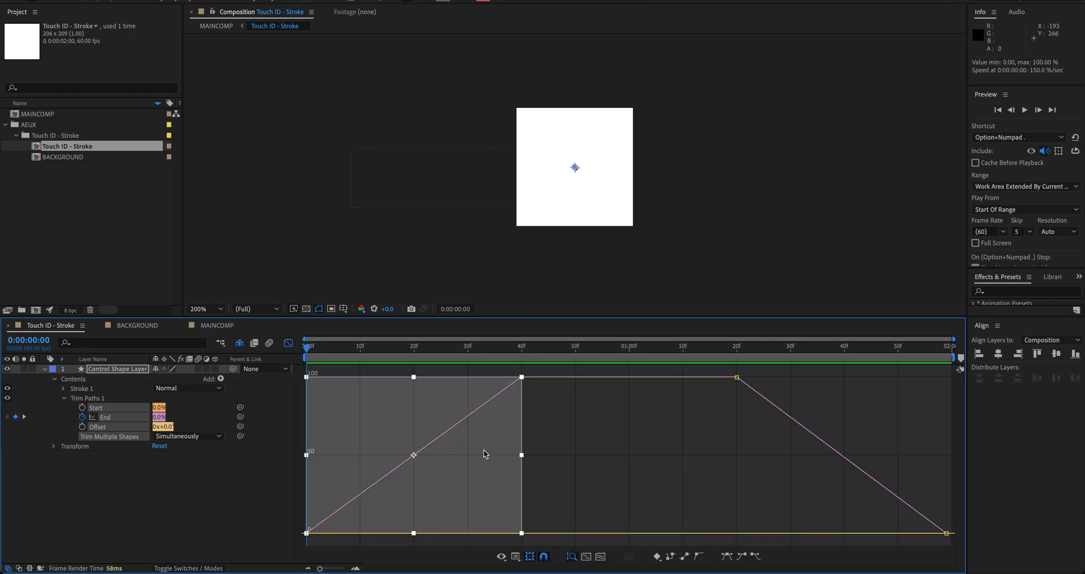
click(729, 558)
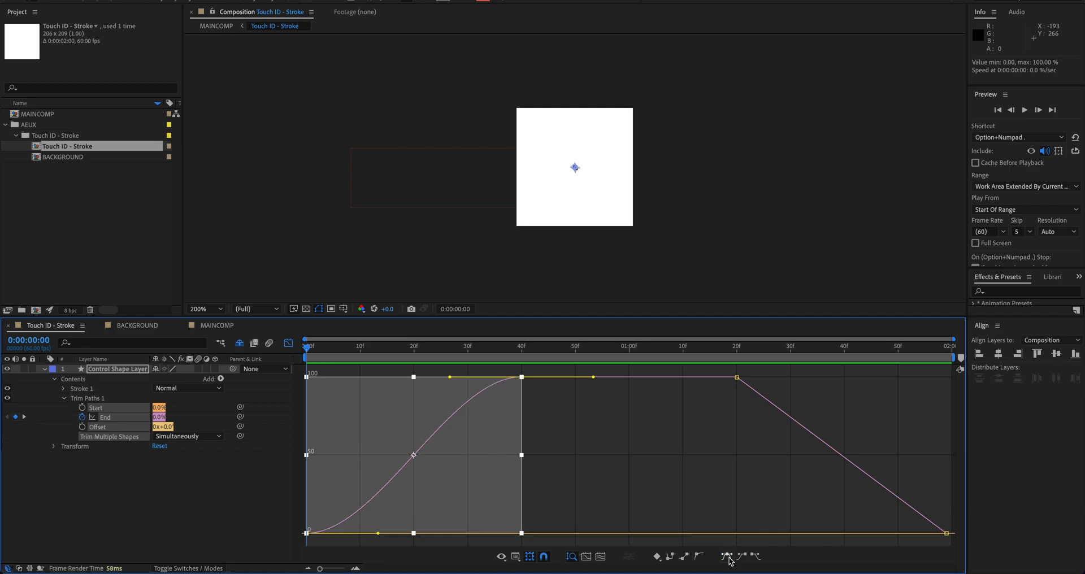
drag(727, 368, 983, 557)
click(728, 557)
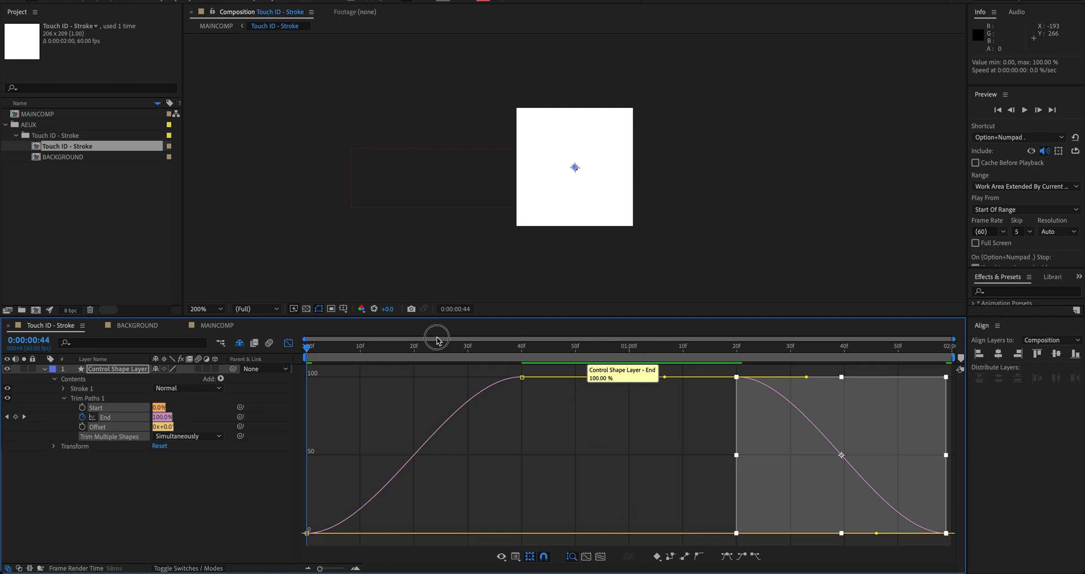
key(space)
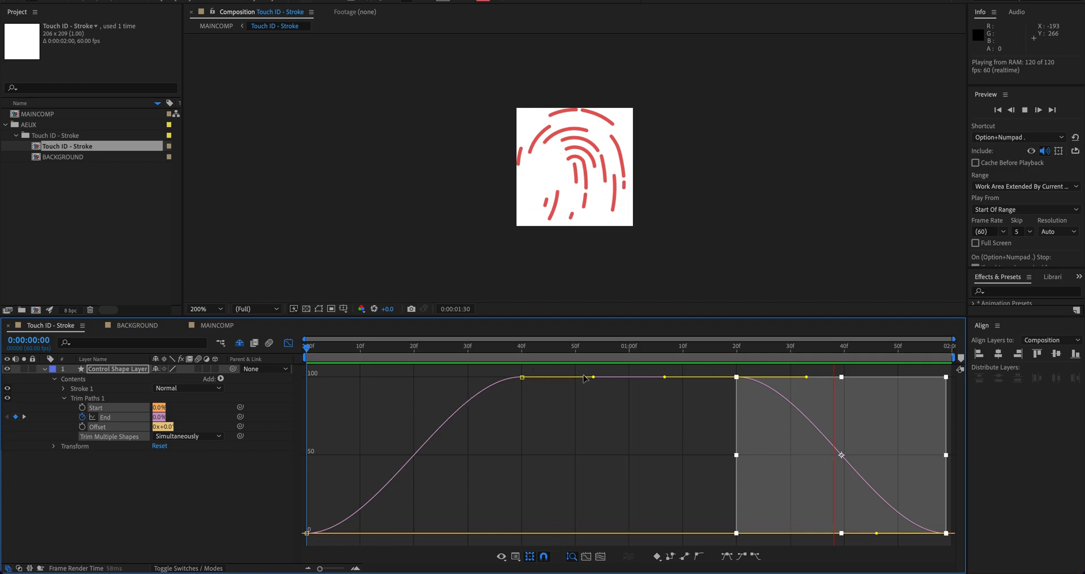
Try reshaping the easing handles of the End keyframe at 0:00:00:40, restore its Easy Ease, and preview.
drag(594, 377, 586, 416)
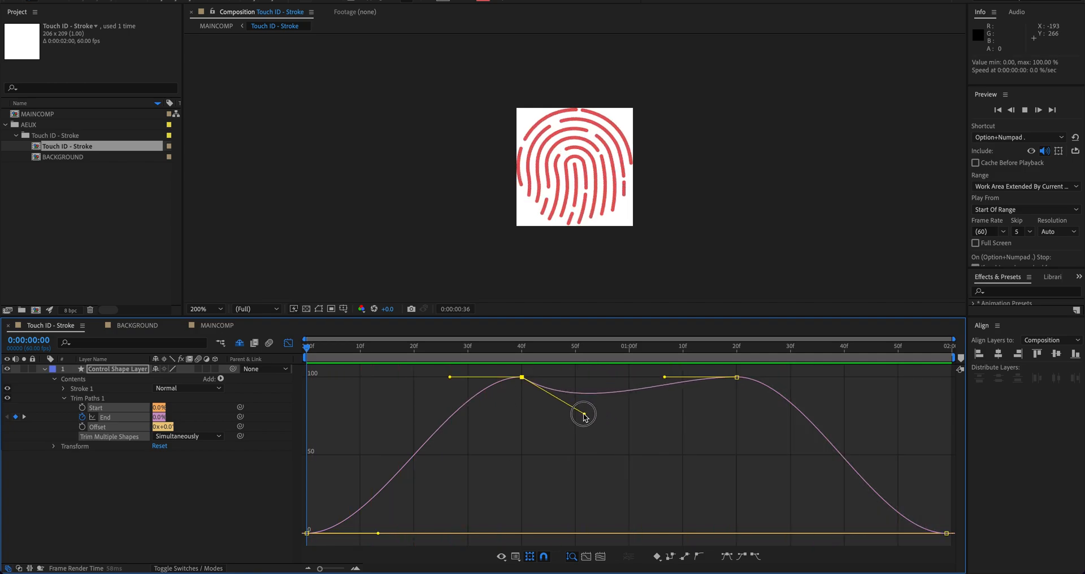
key(super+z)
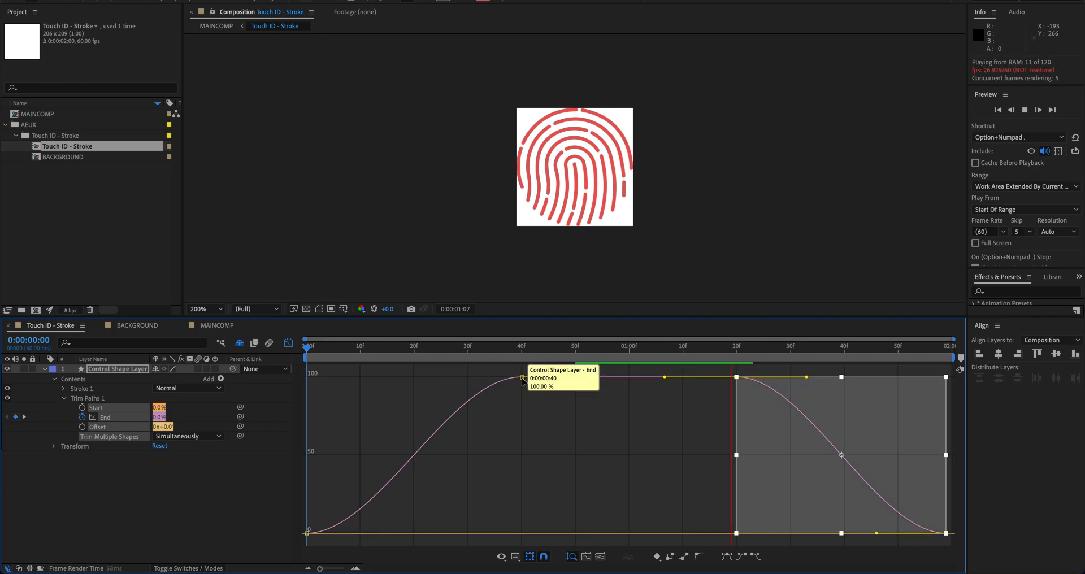
click(520, 378)
drag(449, 378, 490, 504)
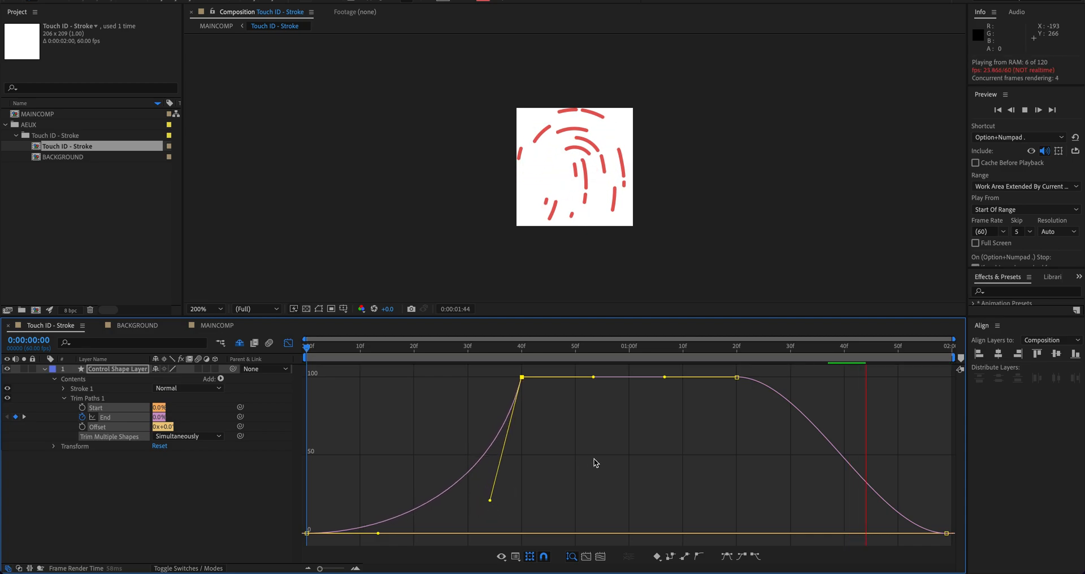
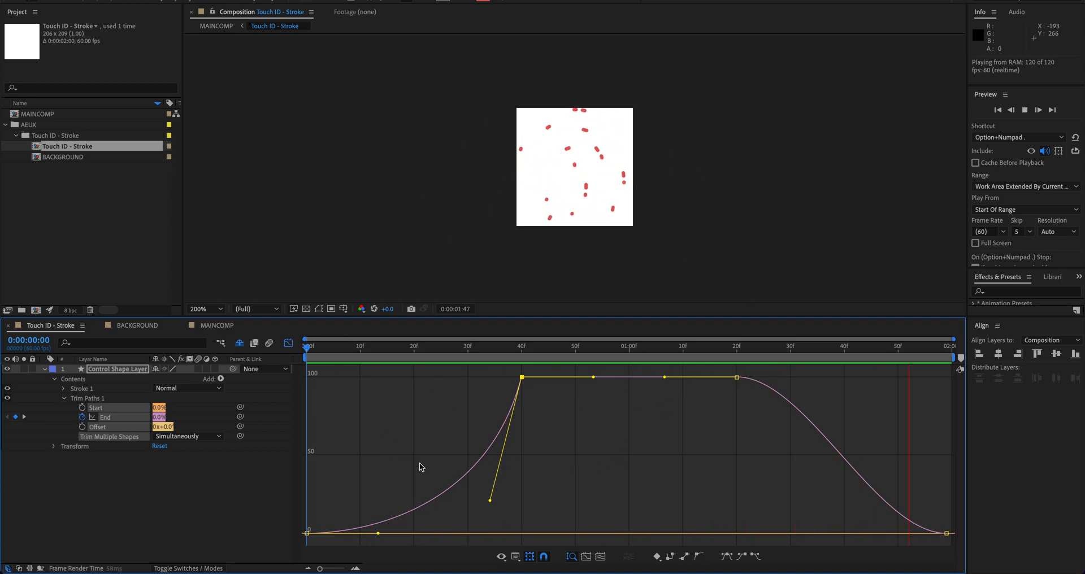
key(F9)
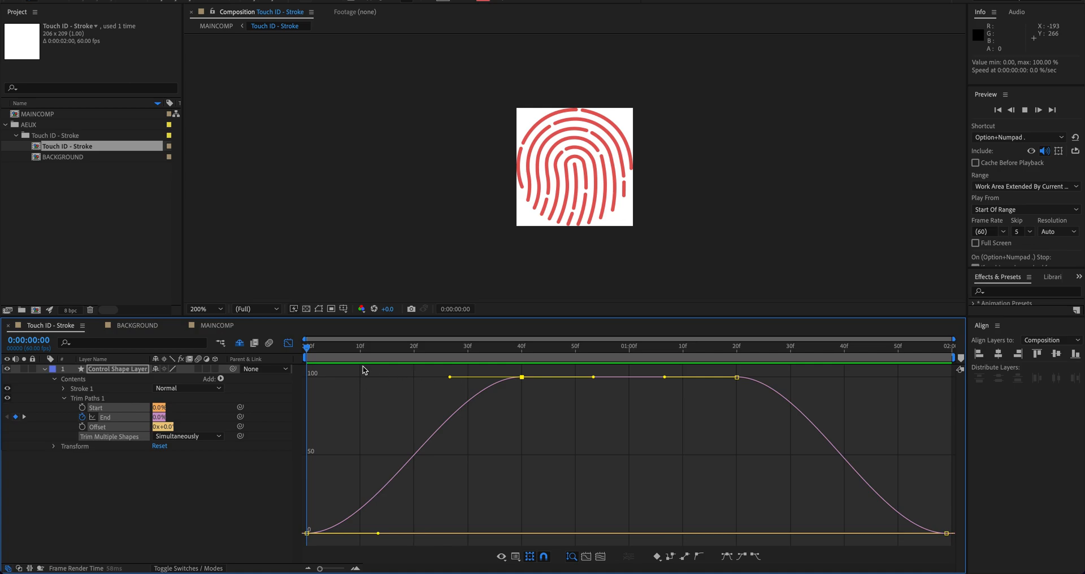
key(space)
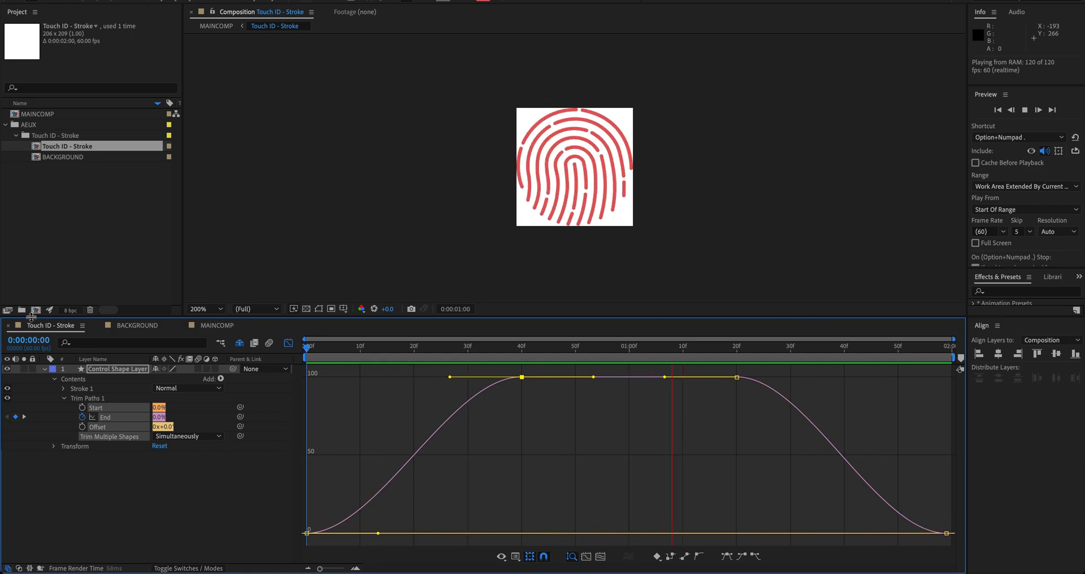
Return from the graph editor to the keyframe view, collapse Trim Paths 1 and expand the Control Shape Layer's Stroke 1 properties.
click(284, 343)
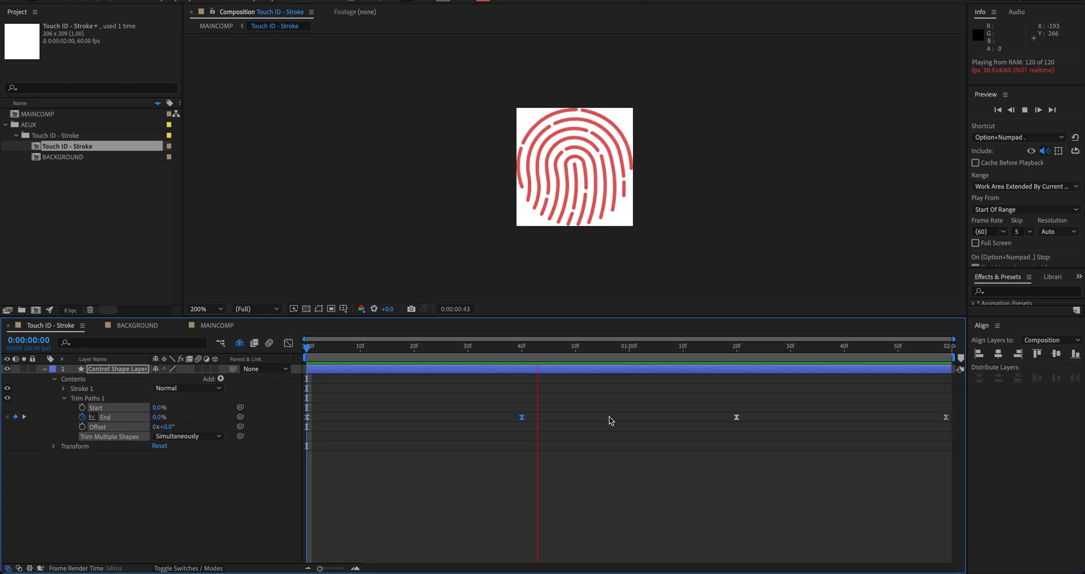
click(72, 404)
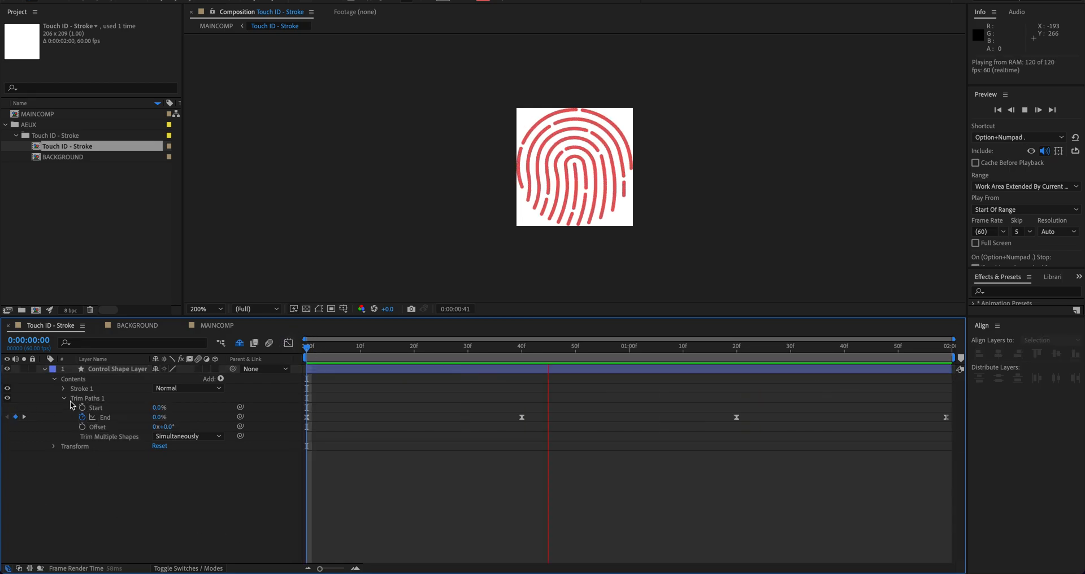
click(65, 398)
click(64, 389)
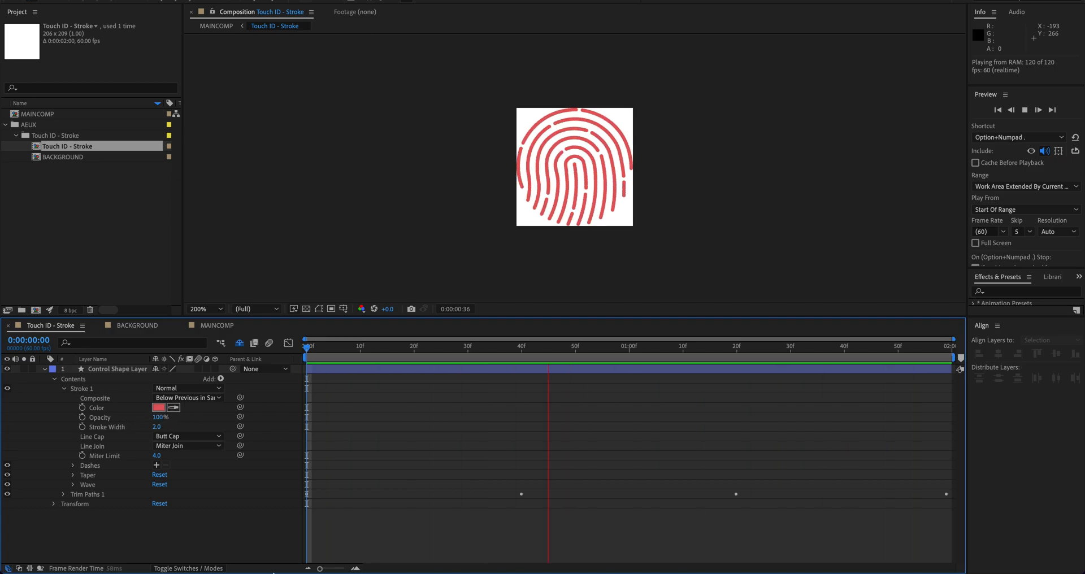
Switch to Figma with the Touch ID - Stroke frame.
mouse_move(304, 562)
click(238, 556)
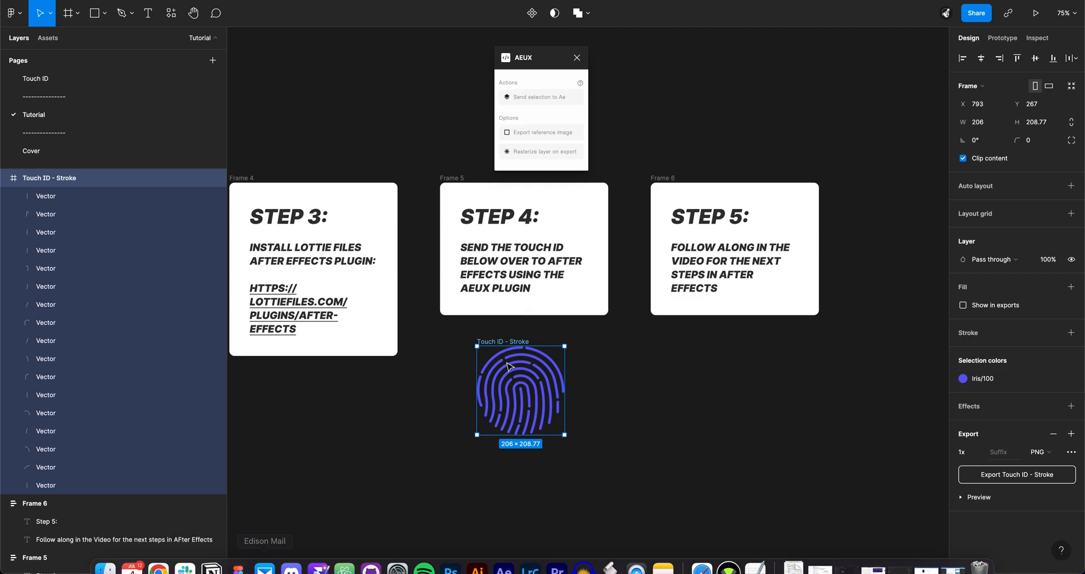
Detach the Iris/100 color style from the Touch ID - Stroke frame to get its hex code, and switch back to After Effects.
mouse_move(989, 382)
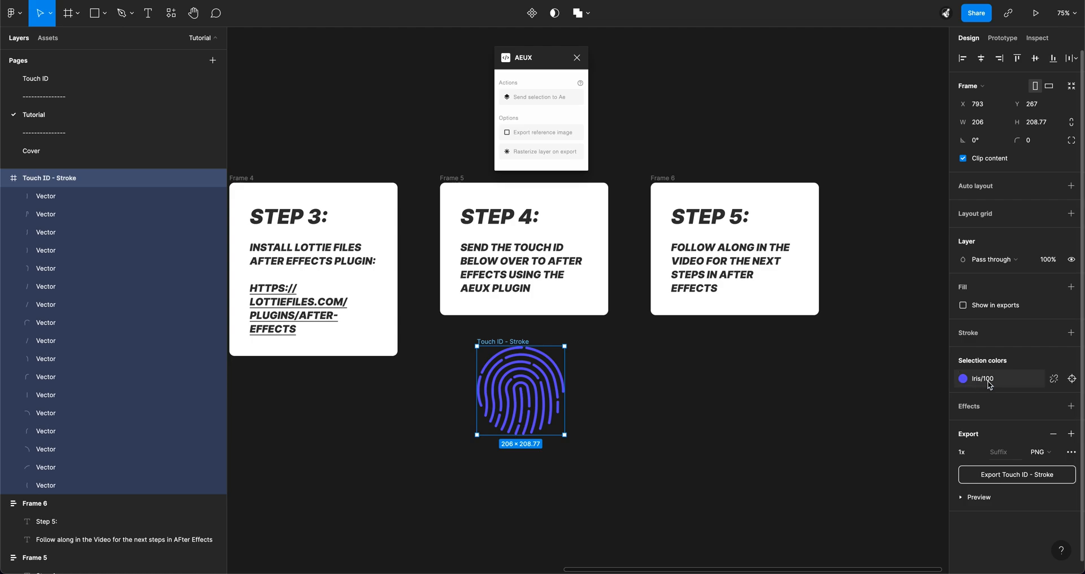
click(1055, 378)
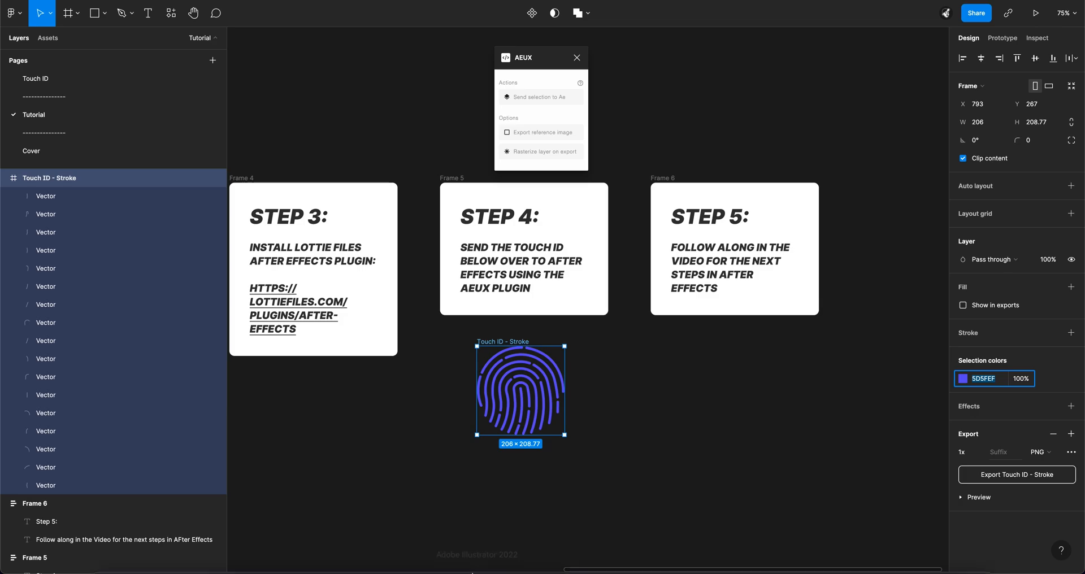
mouse_move(266, 564)
click(503, 555)
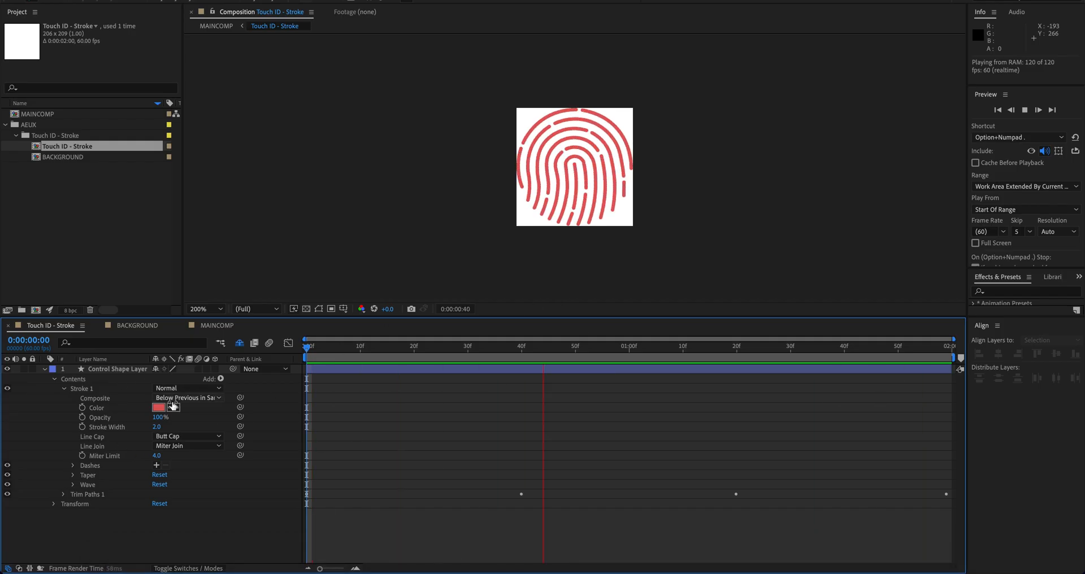
Set the Control Shape Layer's Stroke 1 color to 5D5FEF and stop the preview with the playhead at 0:00:00:00.
click(159, 409)
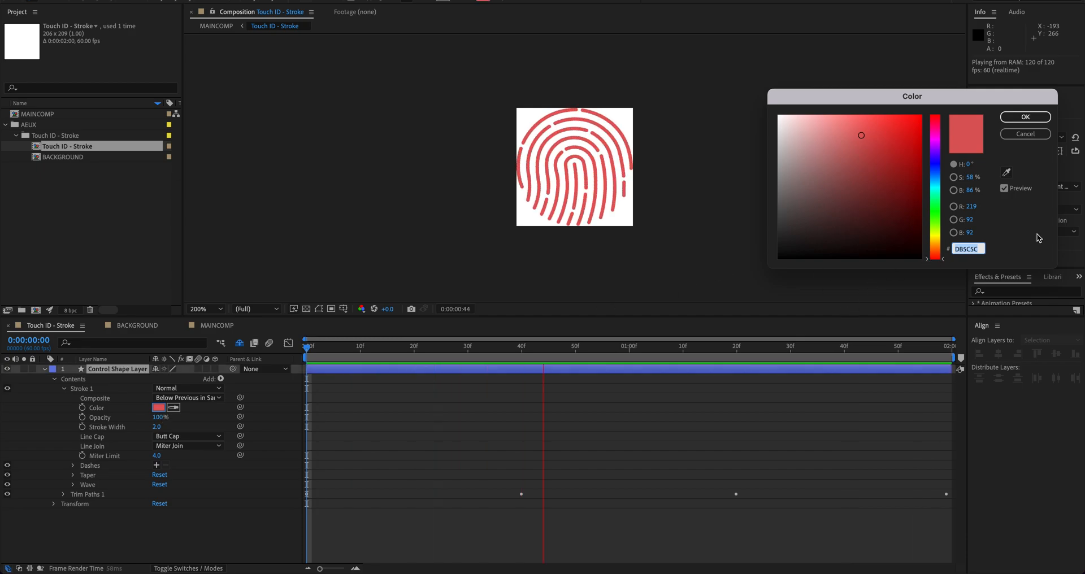
text(5D5FEF)
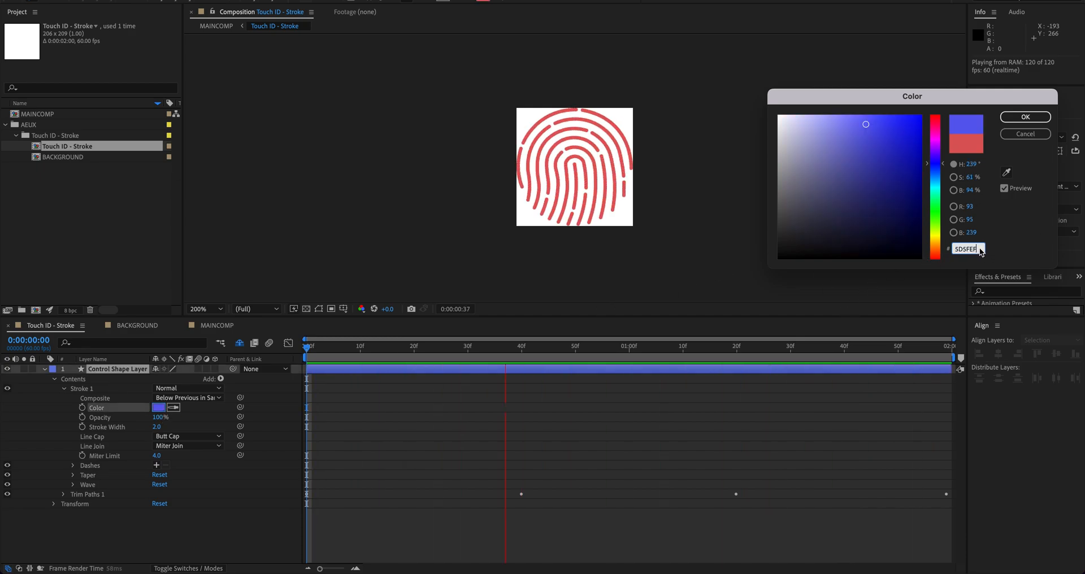
click(1028, 117)
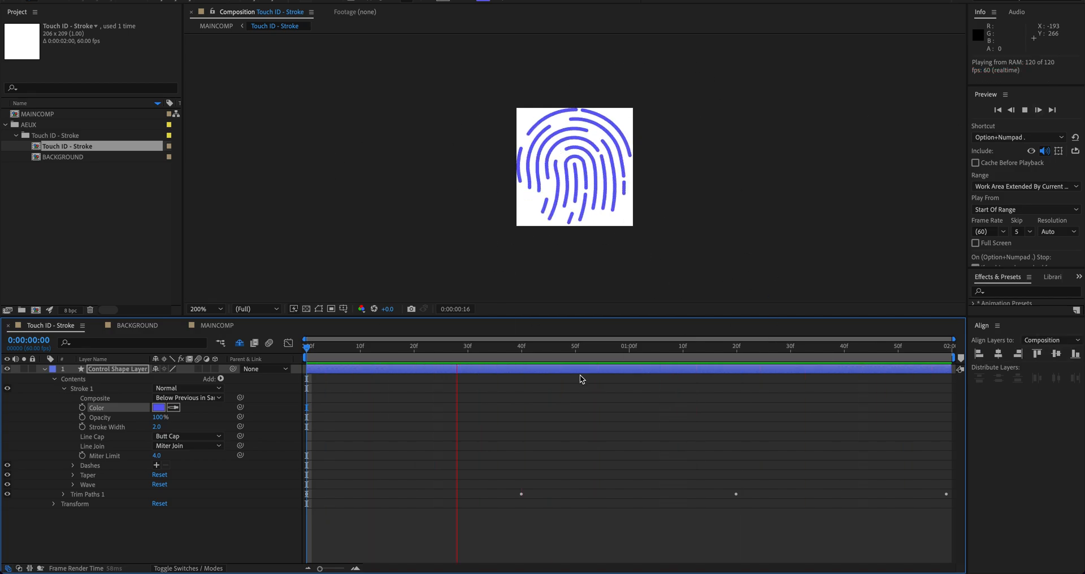
mouse_move(362, 346)
mouse_down()
mouse_move(351, 345)
mouse_move(484, 349)
mouse_move(291, 346)
mouse_move(905, 352)
mouse_move(472, 347)
mouse_move(255, 359)
mouse_up()
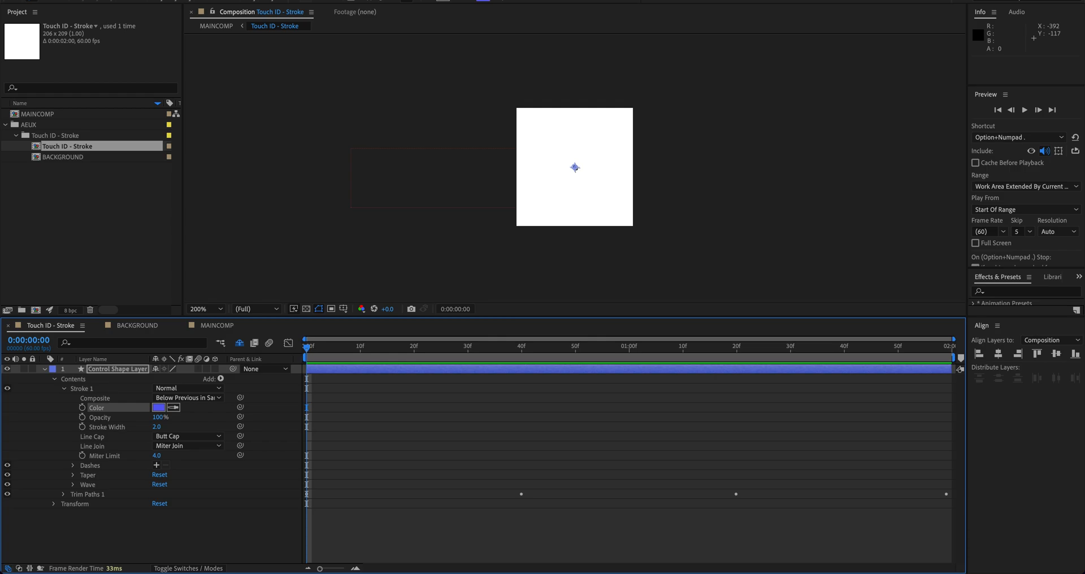
Open the LottieFiles extension, log in to it through the browser, and return to After Effects.
click(333, 0)
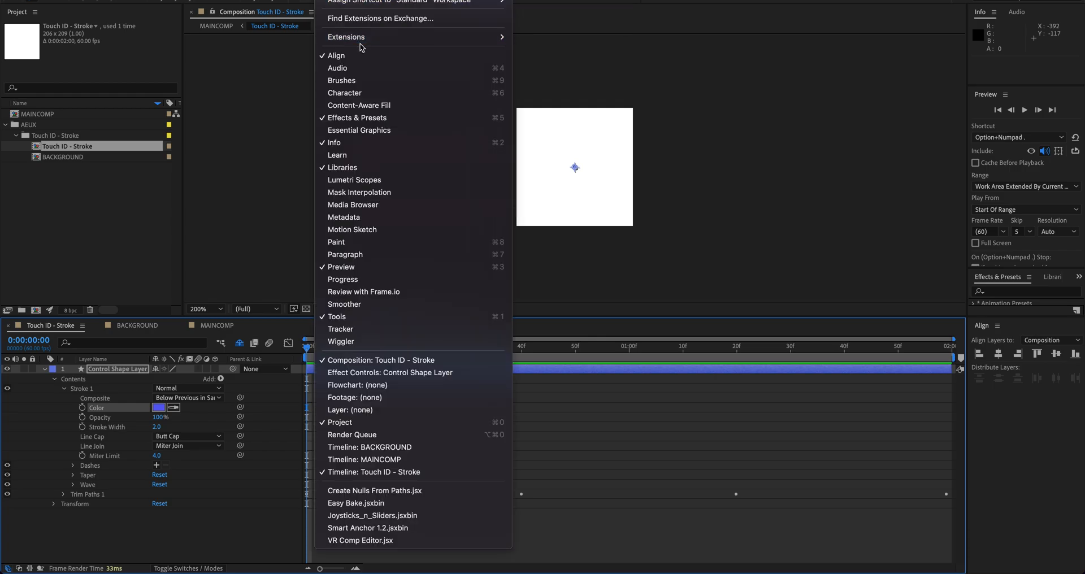
mouse_move(365, 43)
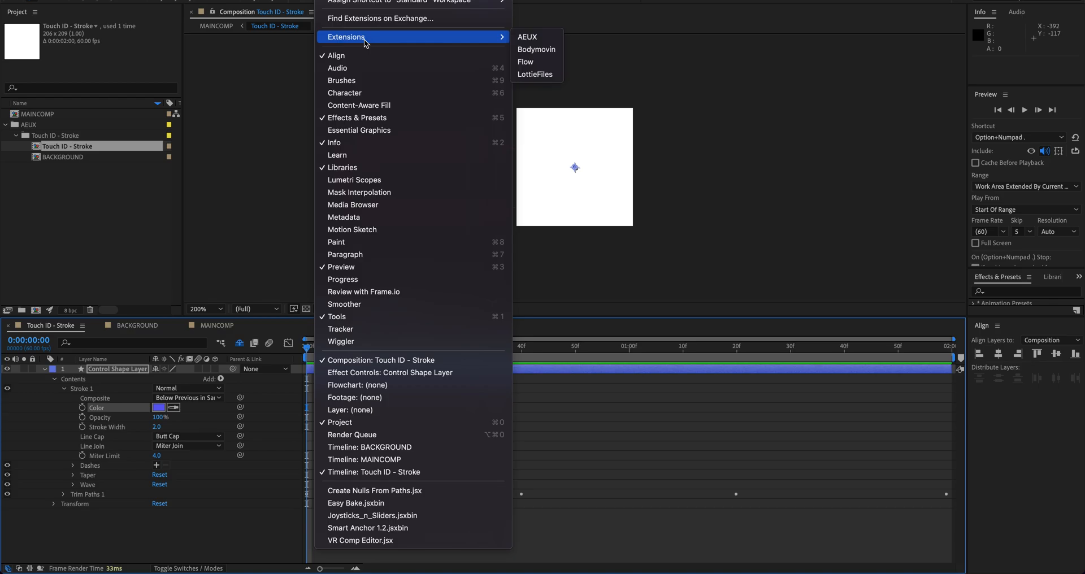
click(541, 76)
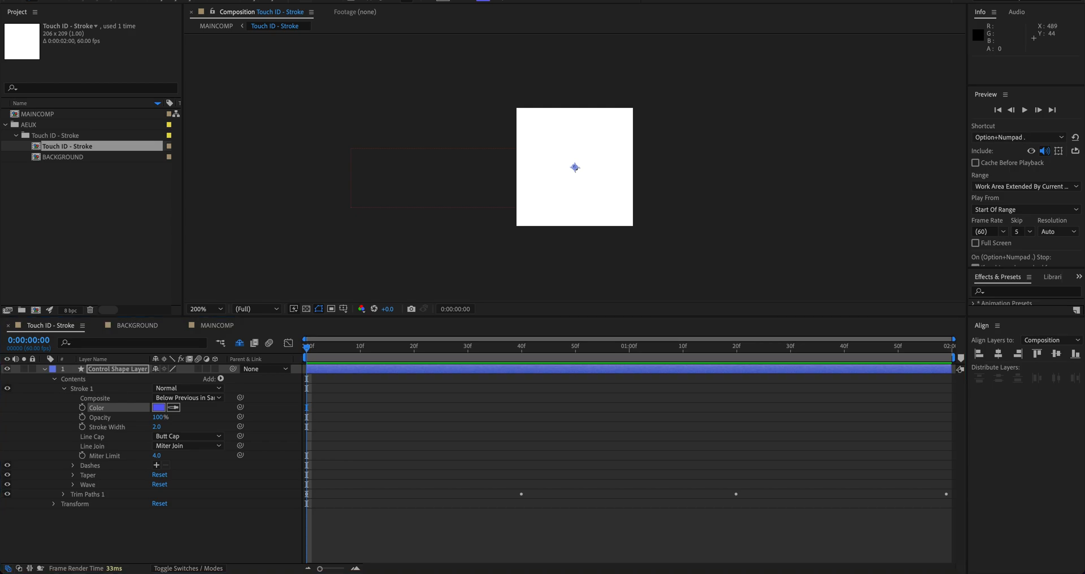
drag(983, 70, 827, 75)
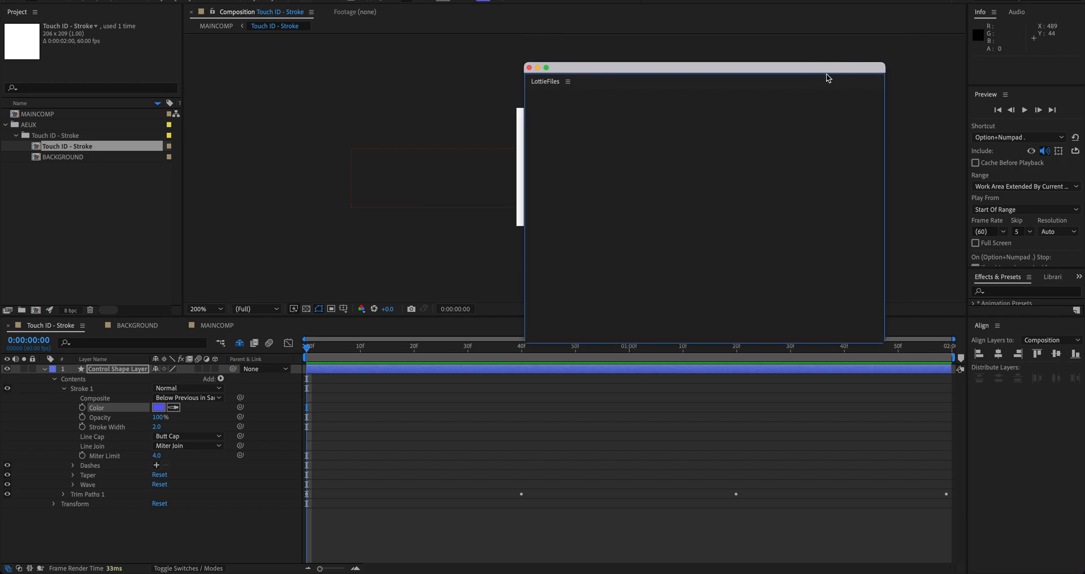
drag(824, 77, 803, 68)
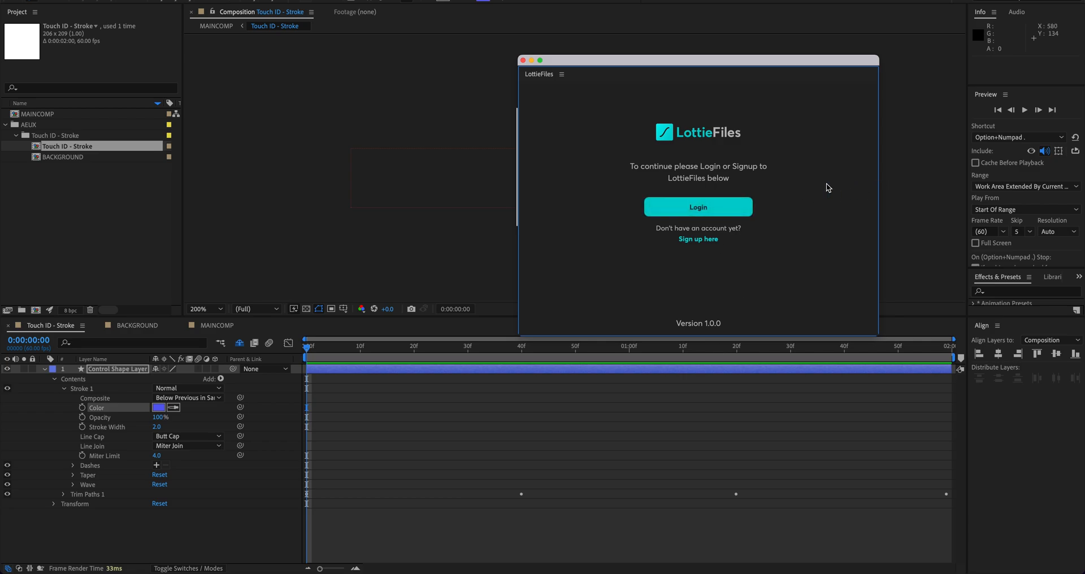
click(701, 213)
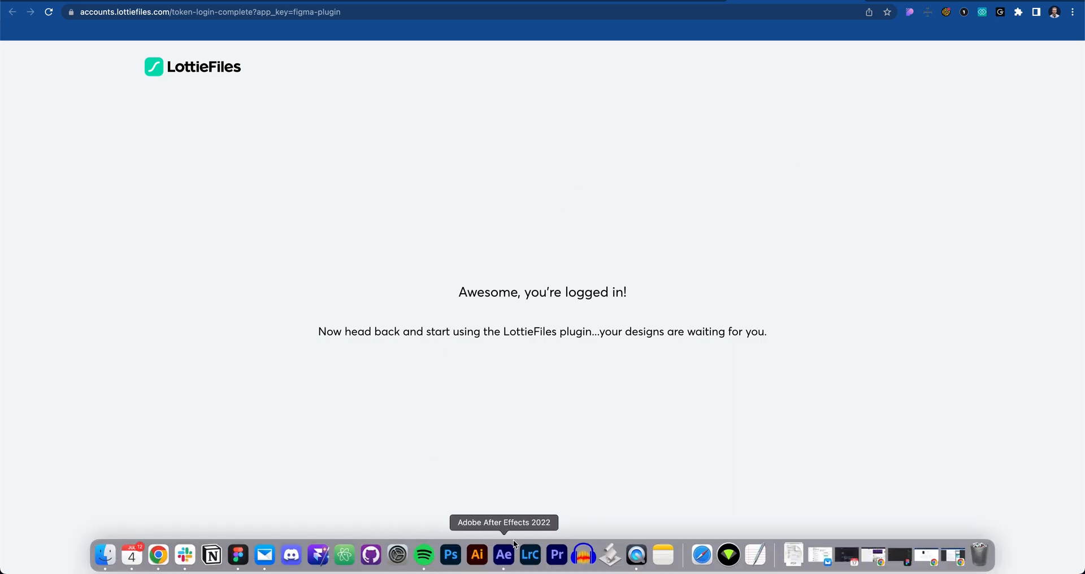
click(510, 544)
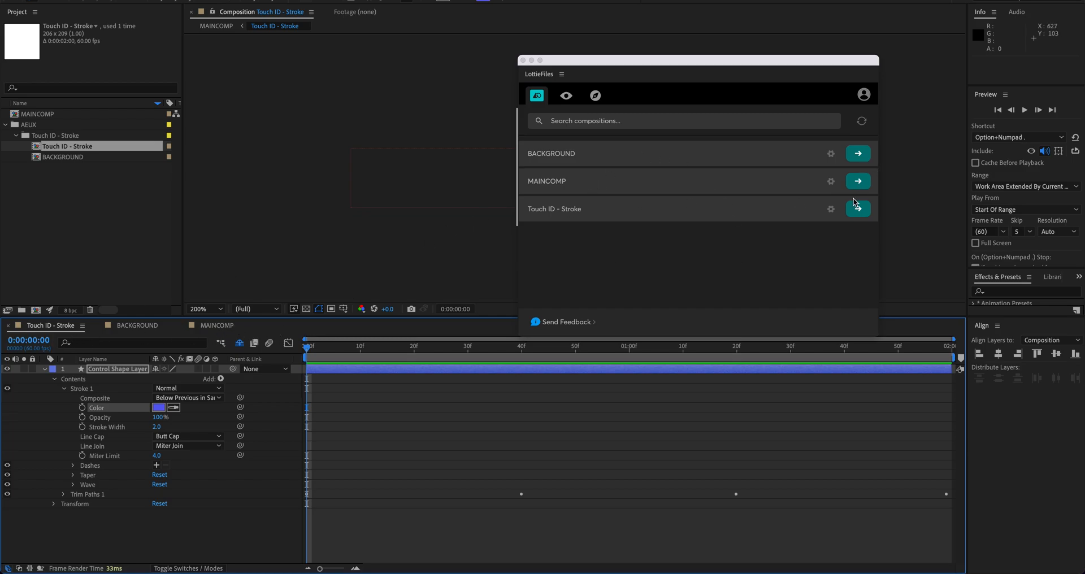
Render MAINCOMP in the LottieFiles extension and review its animated preview, playback and background options.
click(858, 181)
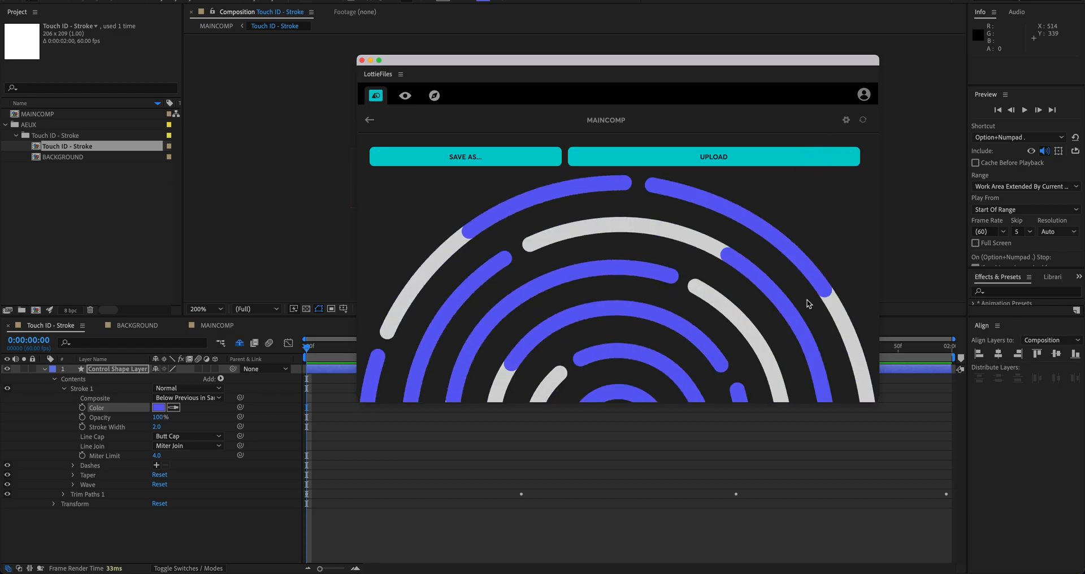
scroll(808, 304, down, 10)
scroll(808, 303, up, 8)
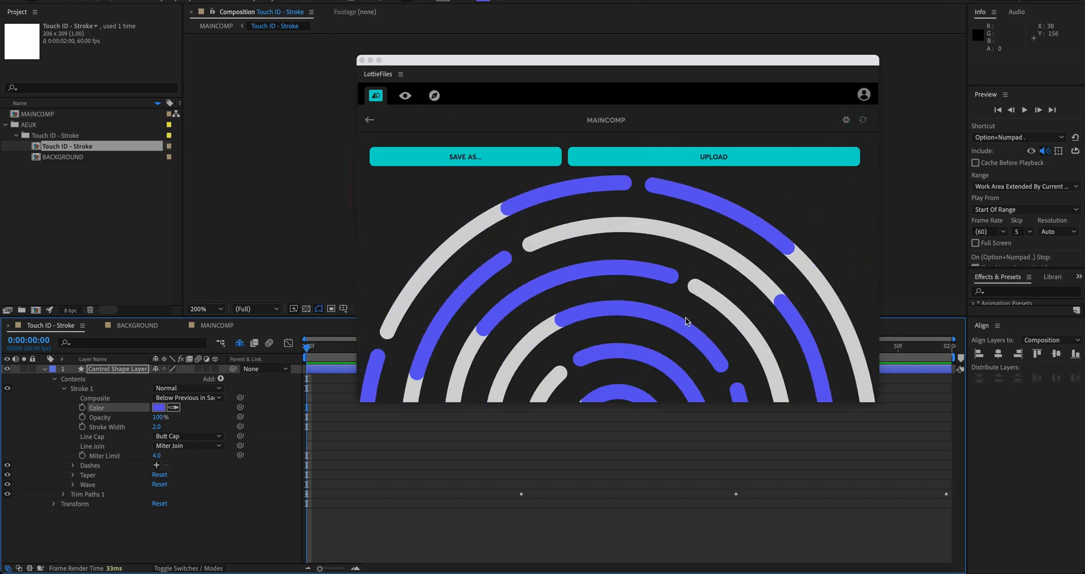
scroll(686, 319, down, 5)
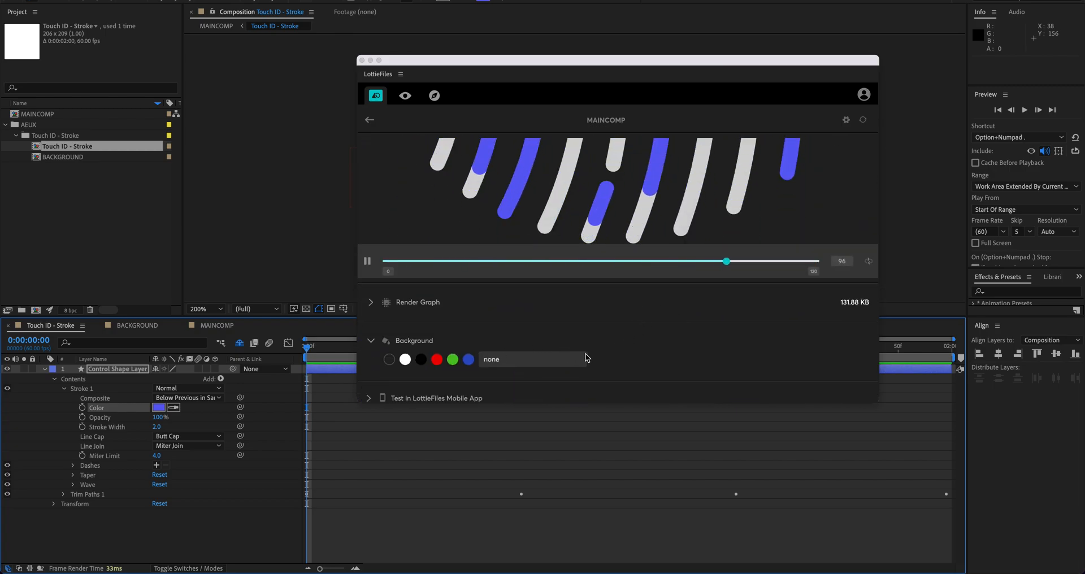
scroll(566, 353, up, 10)
click(497, 158)
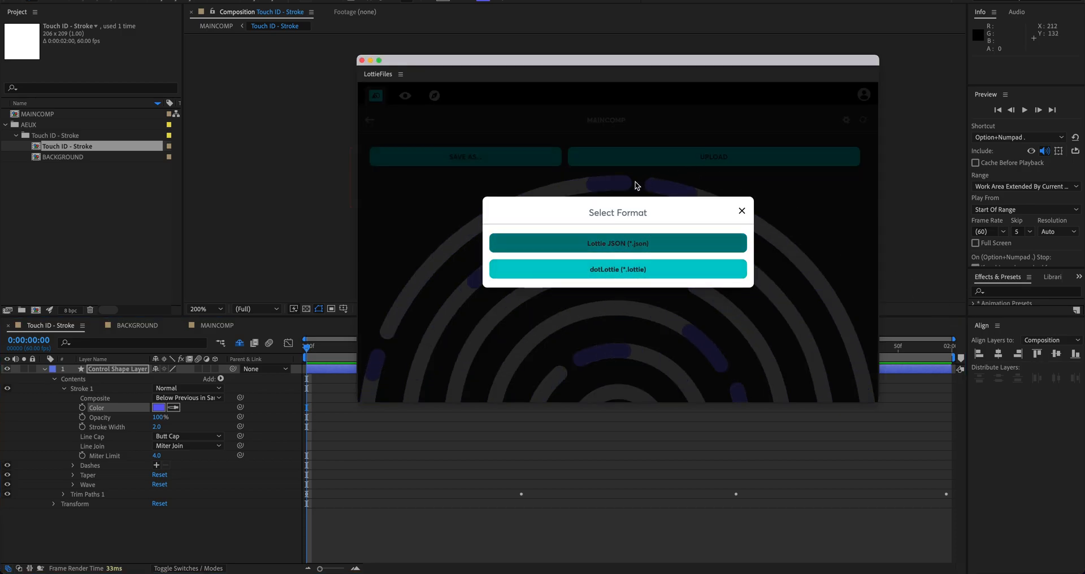
click(588, 243)
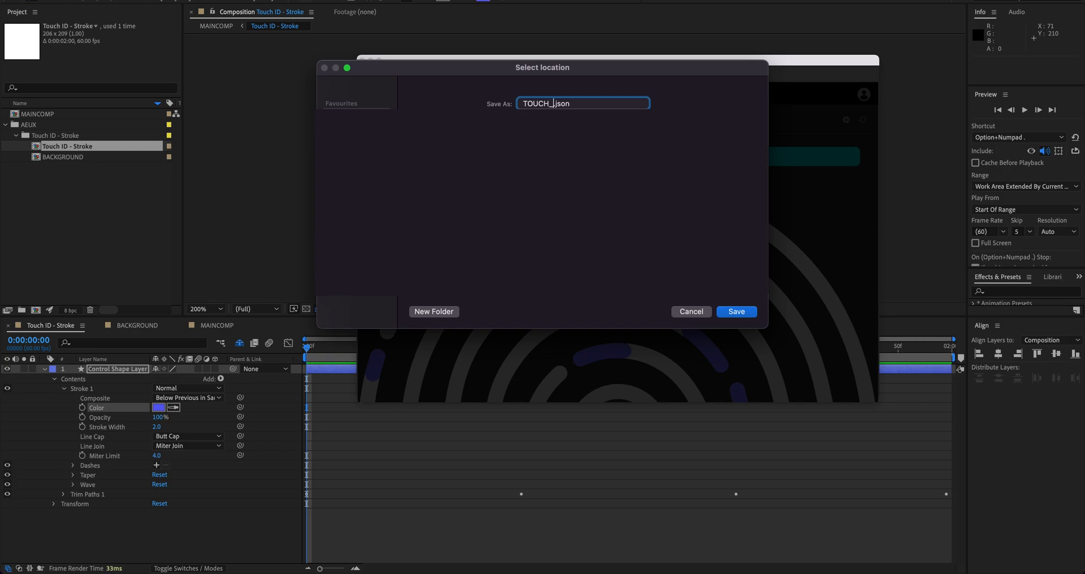
click(692, 311)
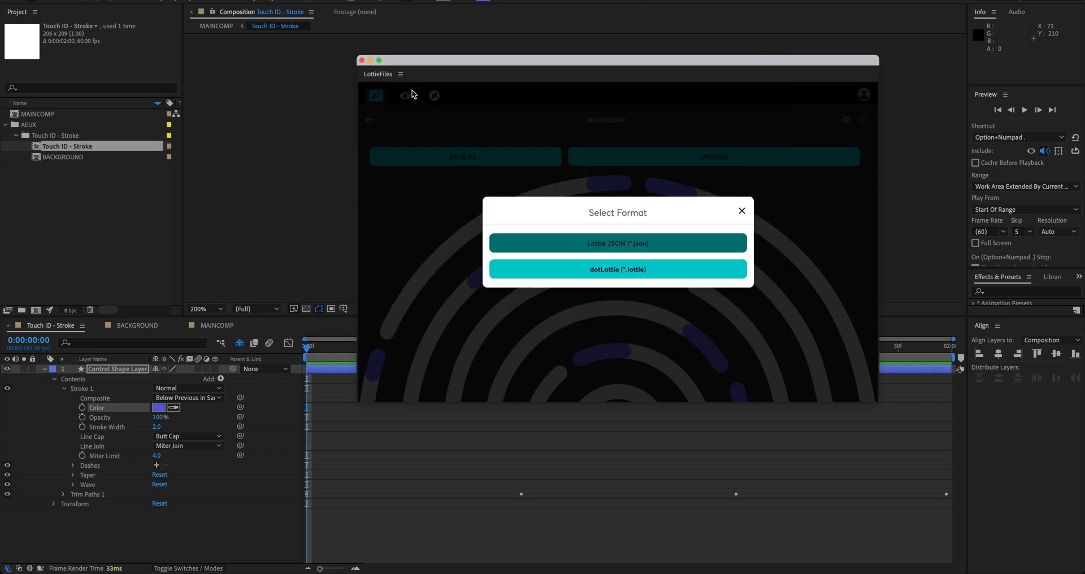
mouse_move(359, 572)
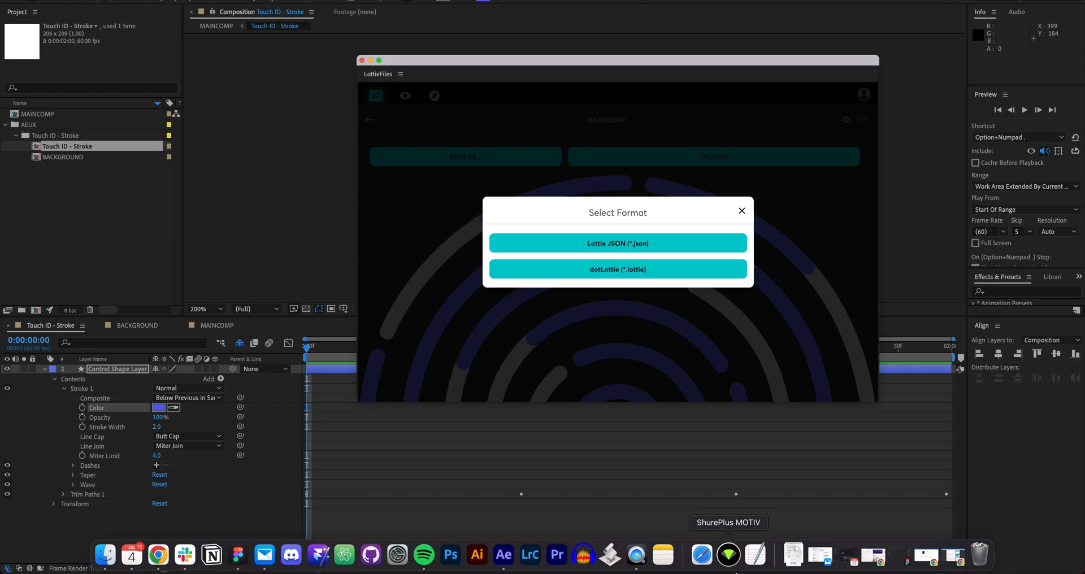
click(741, 213)
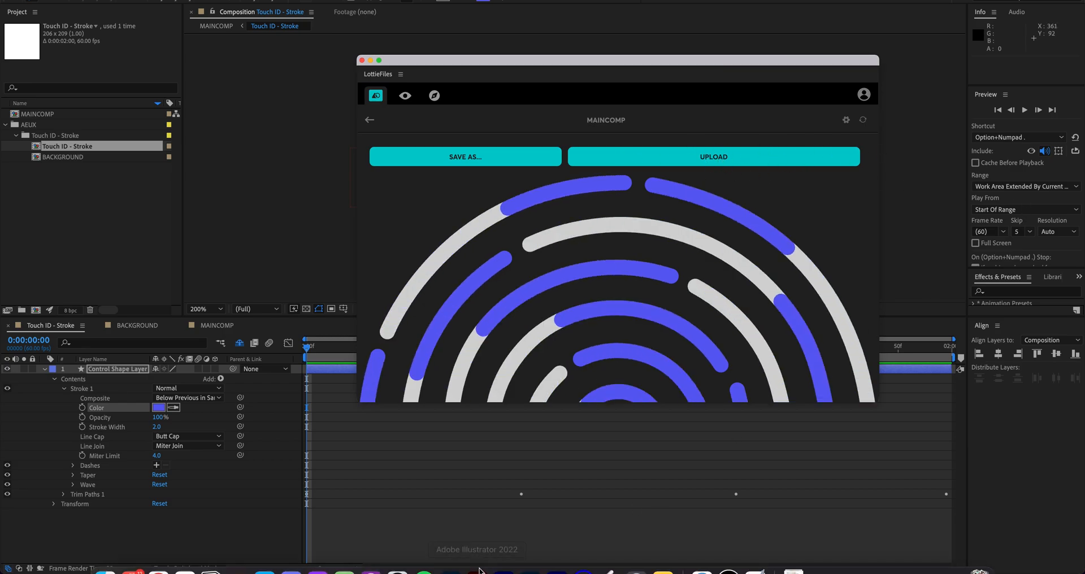
Switch to Chrome, load the LottieFiles website and open its page for previewing and testing Lottie animations.
mouse_move(266, 572)
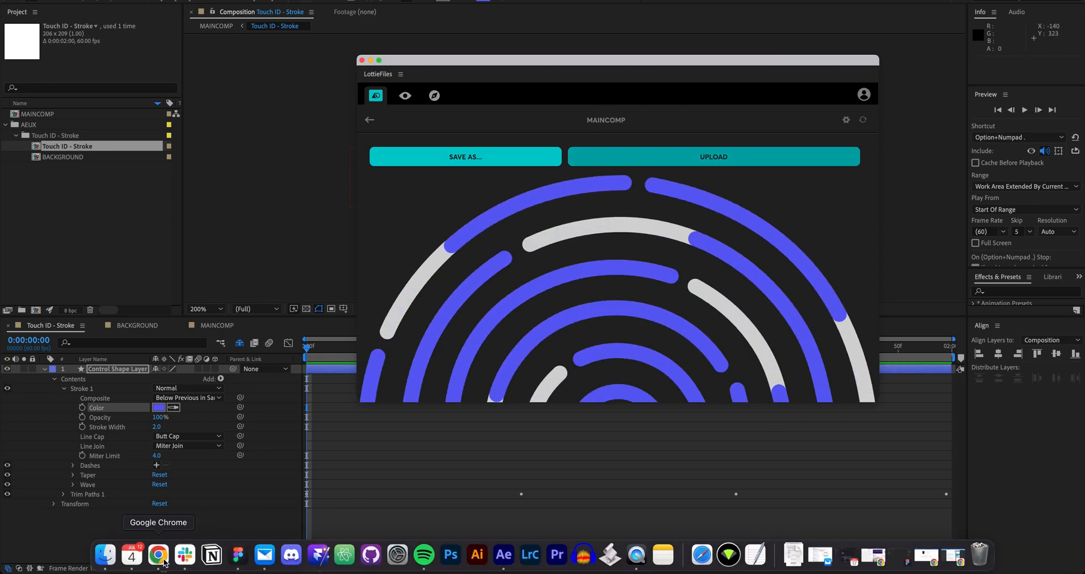
click(155, 555)
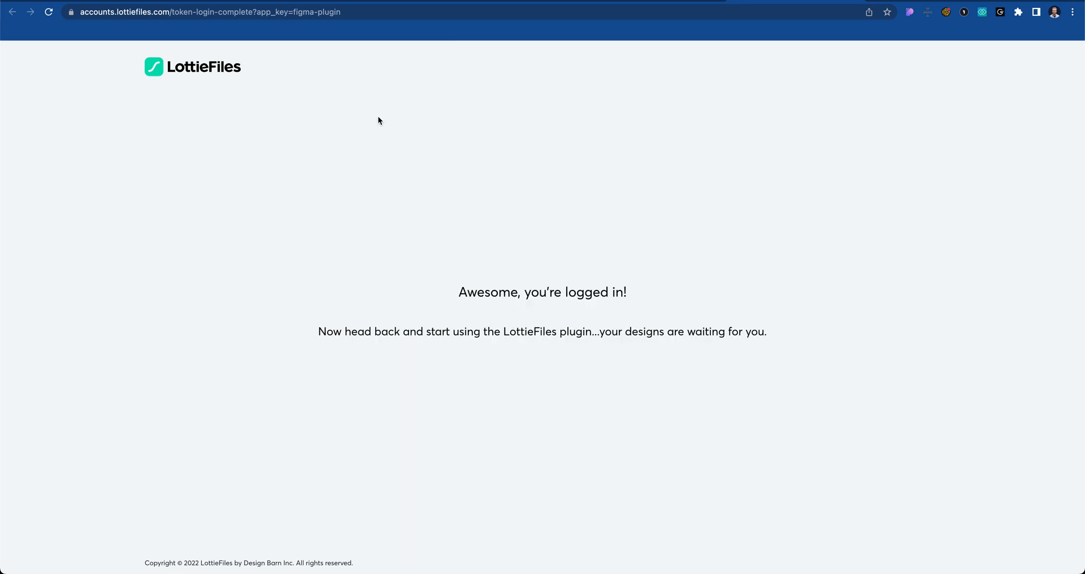
click(708, 17)
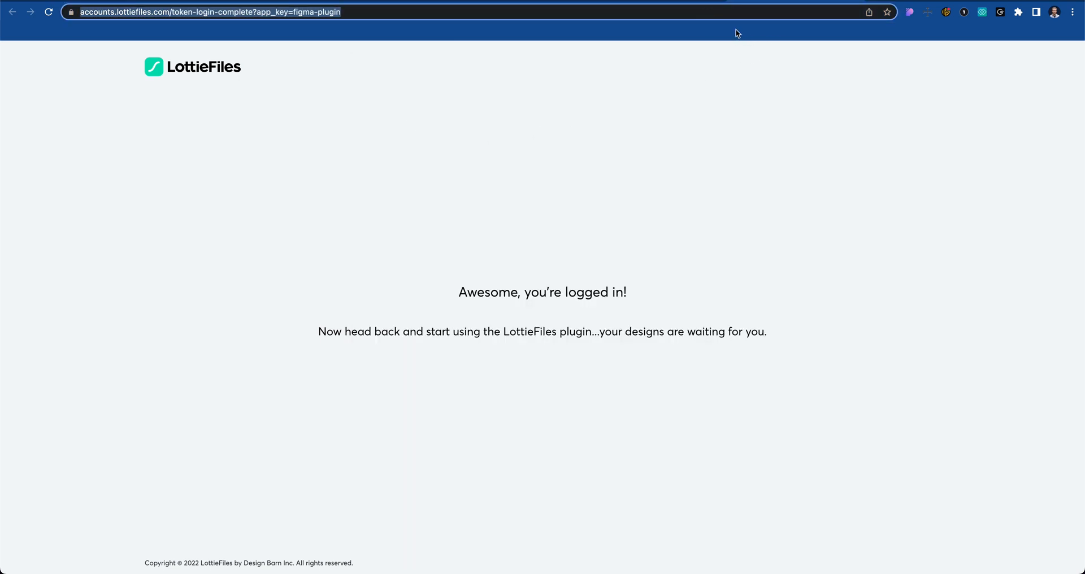
text(lotti)
key(Return)
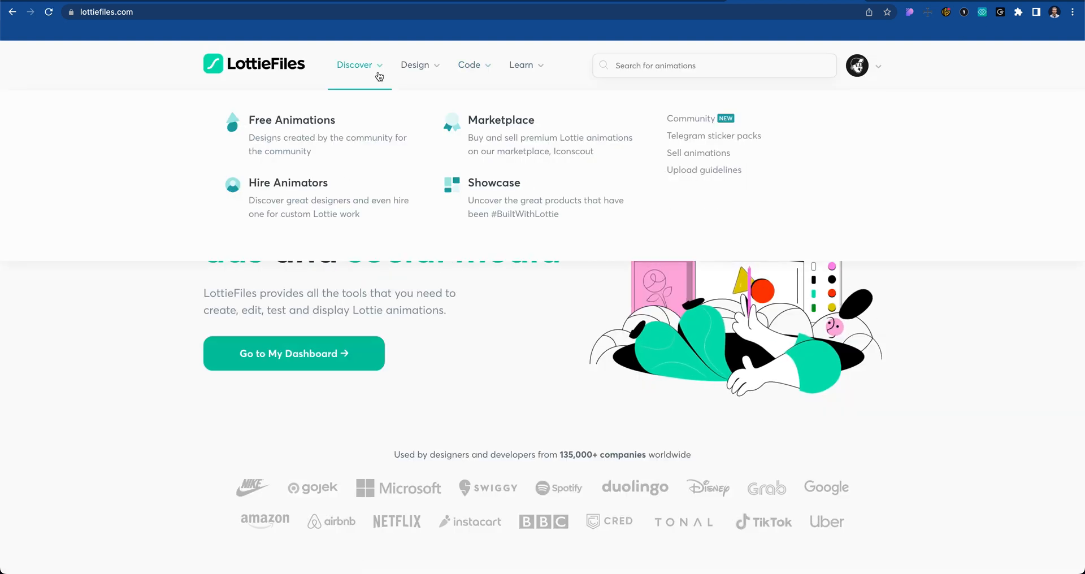
mouse_move(428, 66)
click(252, 116)
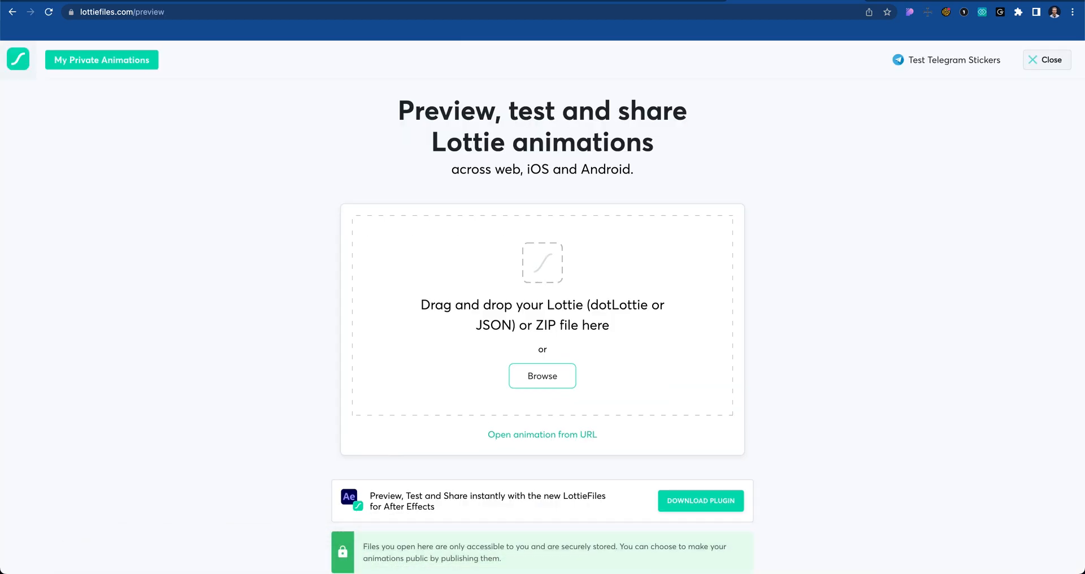
In Finder, go to the Touch_ID folder inside *LottieFiles and select TOUCH_ID.json.
click(89, 555)
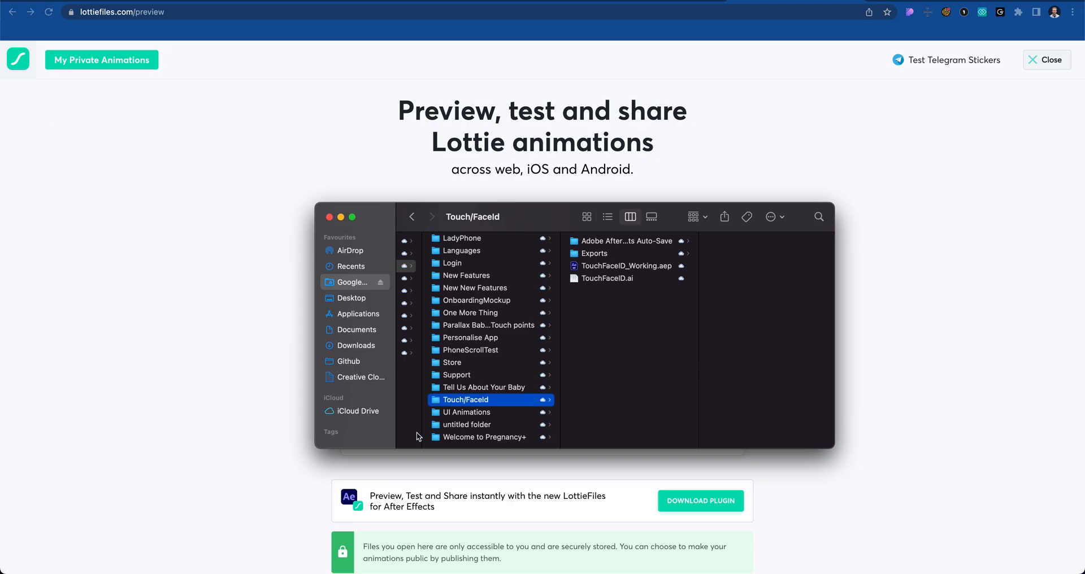
scroll(435, 429, left, 5)
click(457, 368)
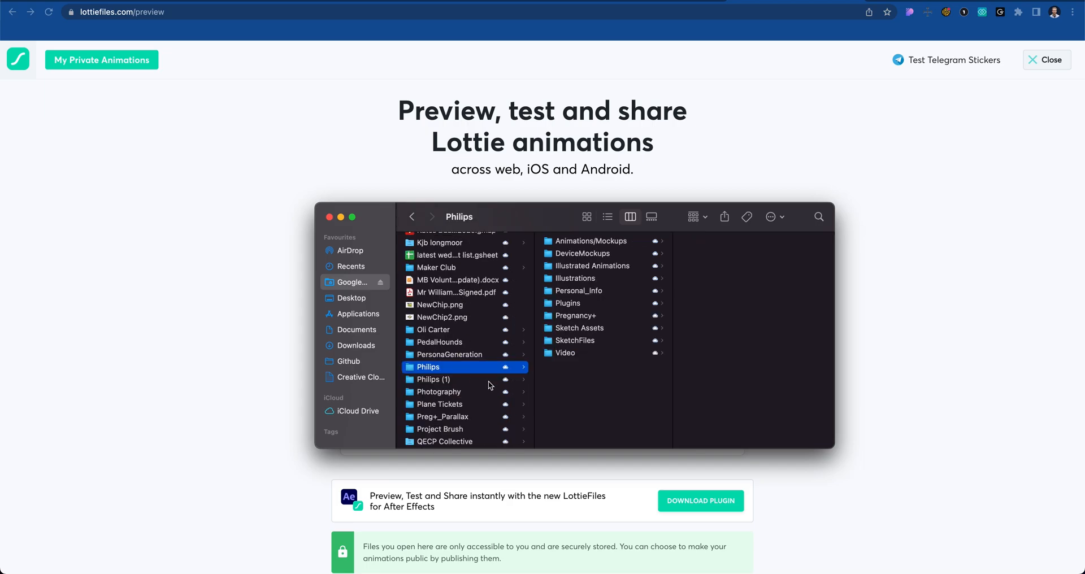
scroll(507, 387, up, 15)
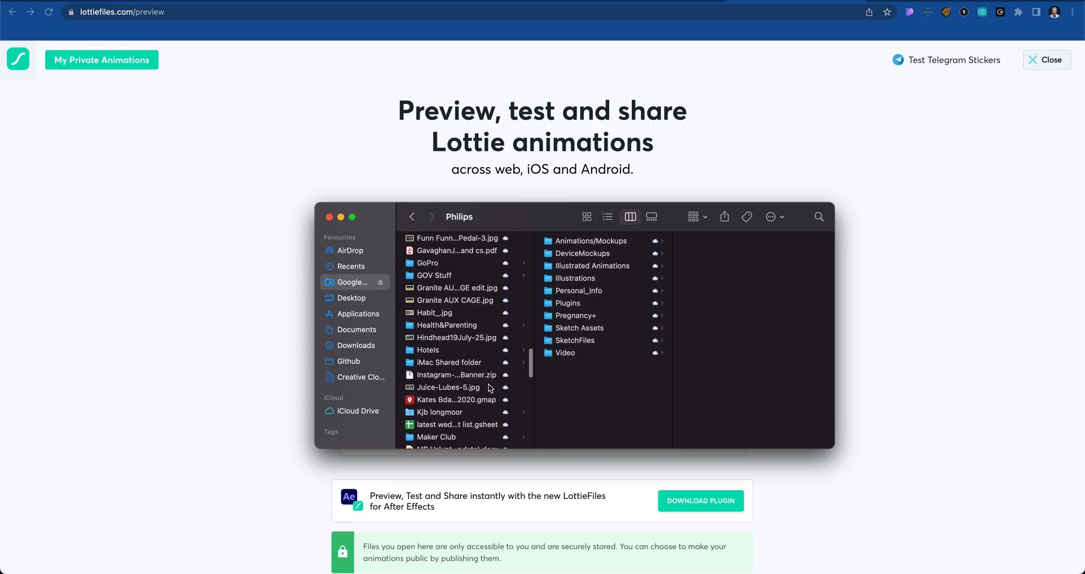
scroll(490, 388, up, 5)
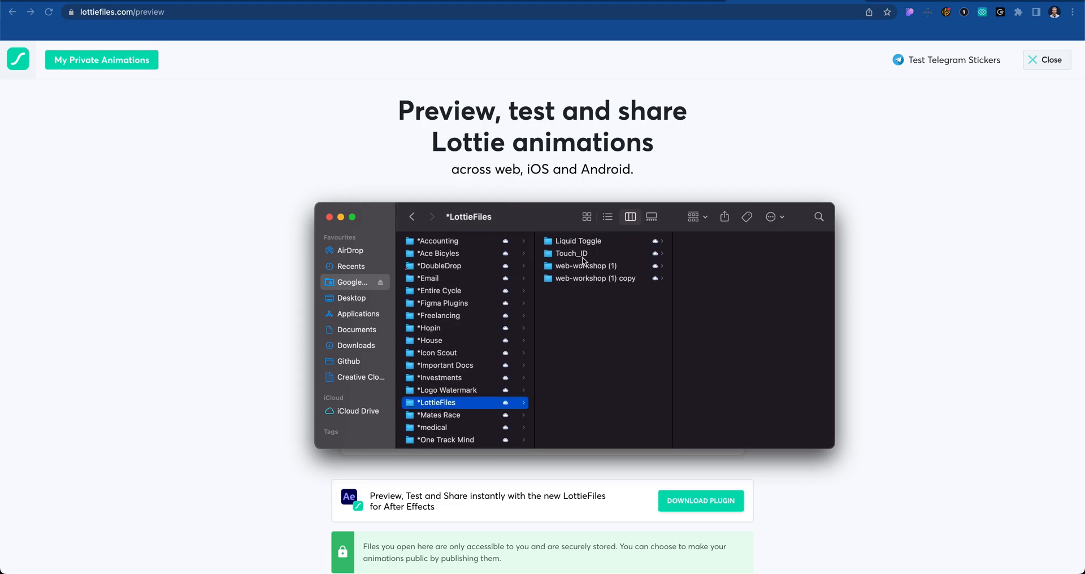
click(572, 254)
click(730, 292)
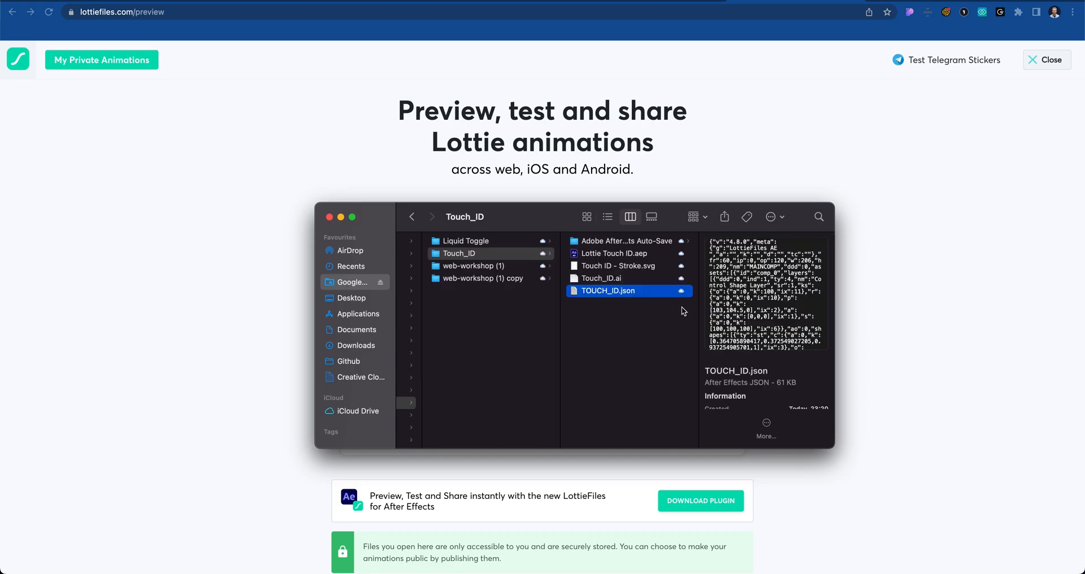
Move the Finder window clear of the upload area and upload TOUCH_ID.json to the LottieFiles preview page.
click(696, 218)
click(601, 389)
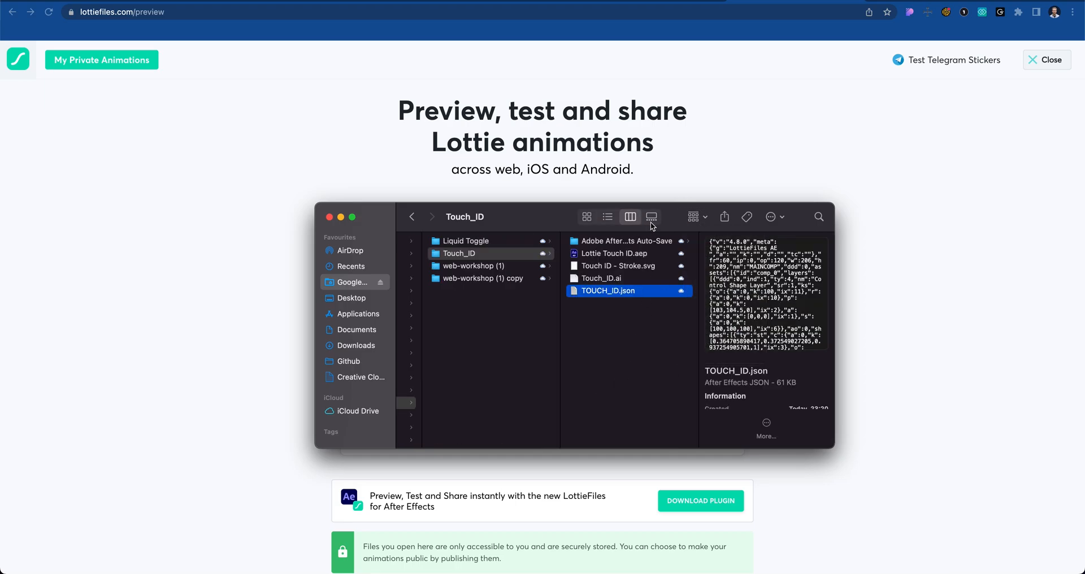
drag(672, 275, 117, 266)
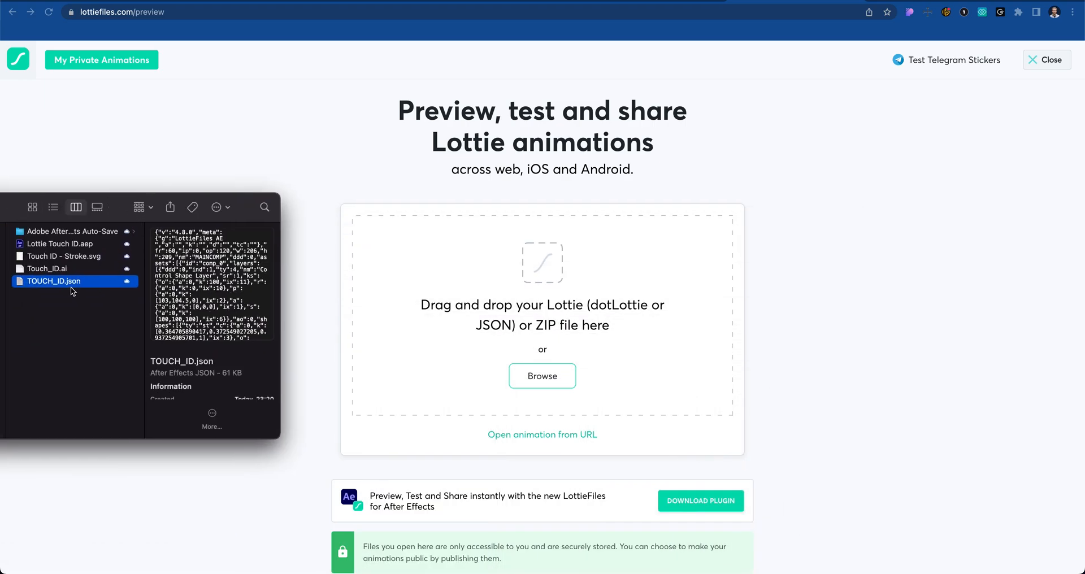
drag(568, 287, 569, 288)
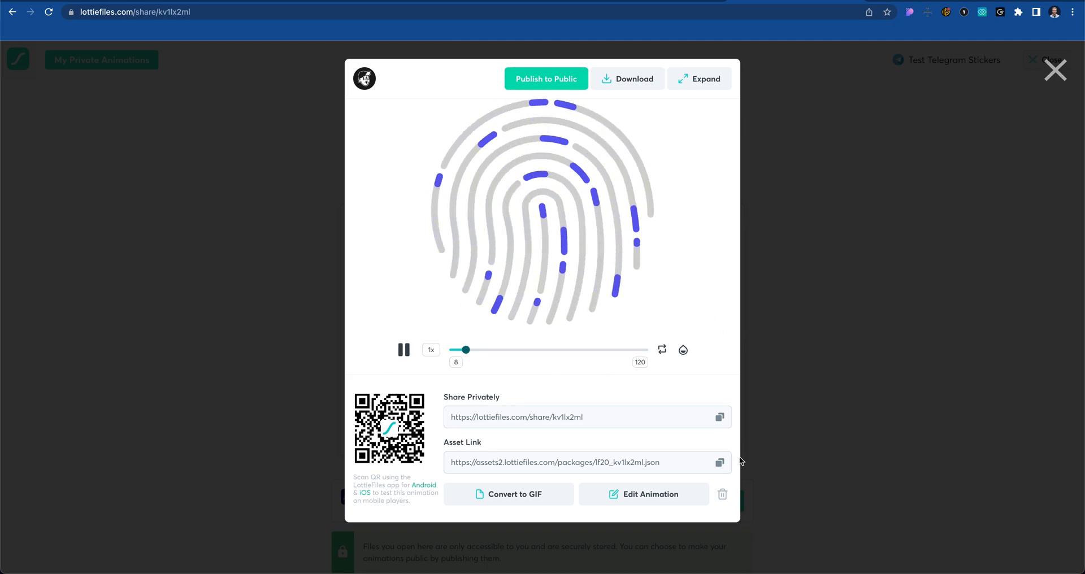
Try black, red, blue and white preview backgrounds behind the uploaded fingerprint and finish on the dark #22292F background.
click(684, 351)
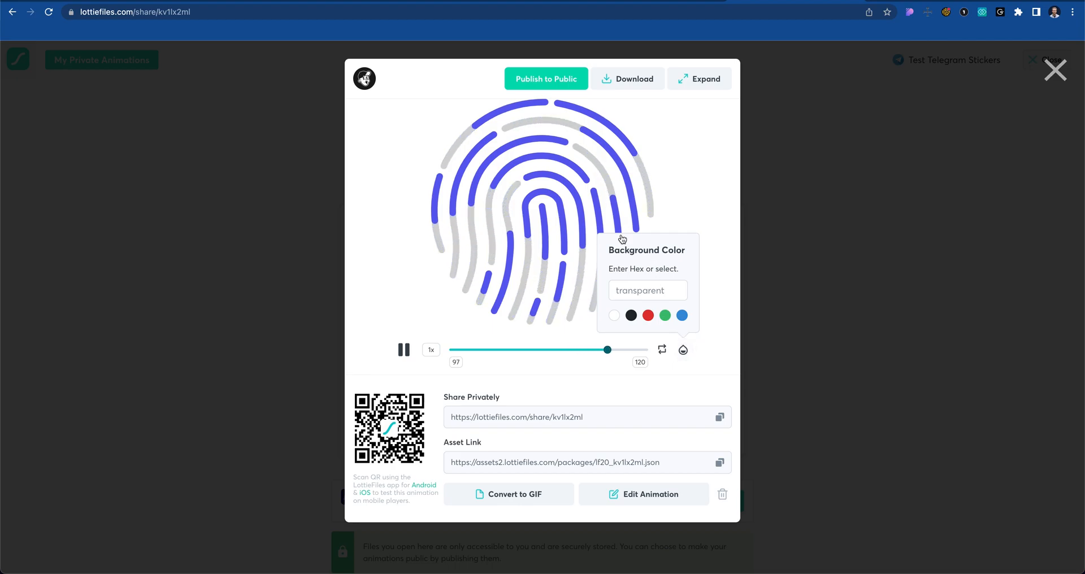
click(631, 316)
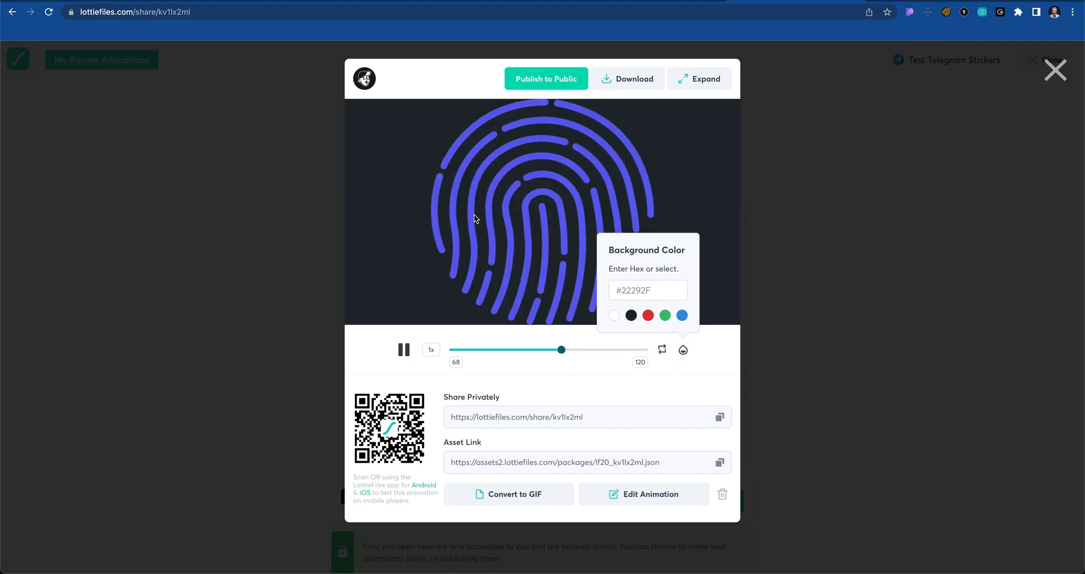
click(651, 318)
click(680, 317)
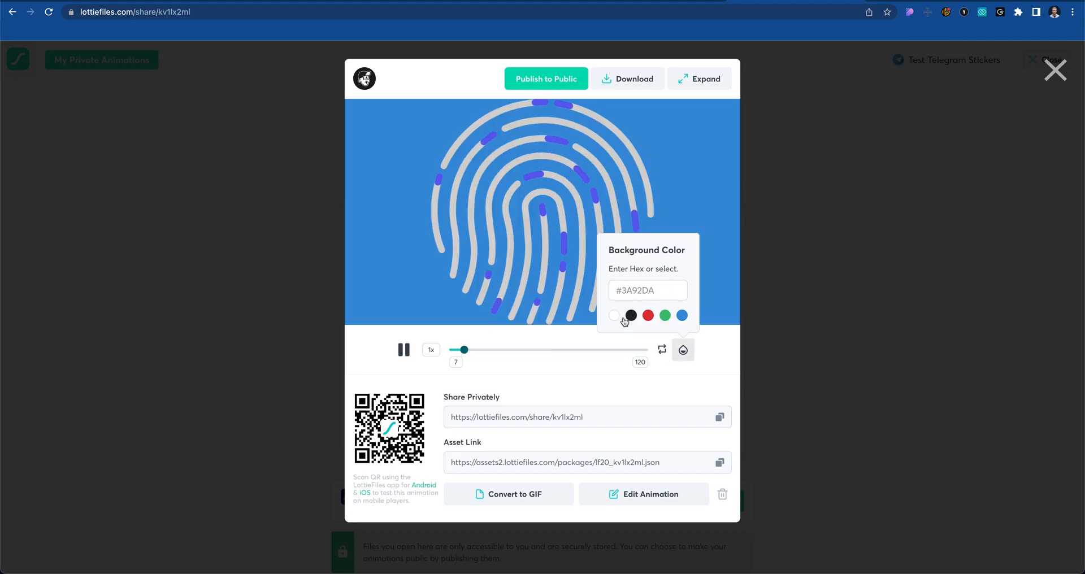
click(616, 317)
click(631, 315)
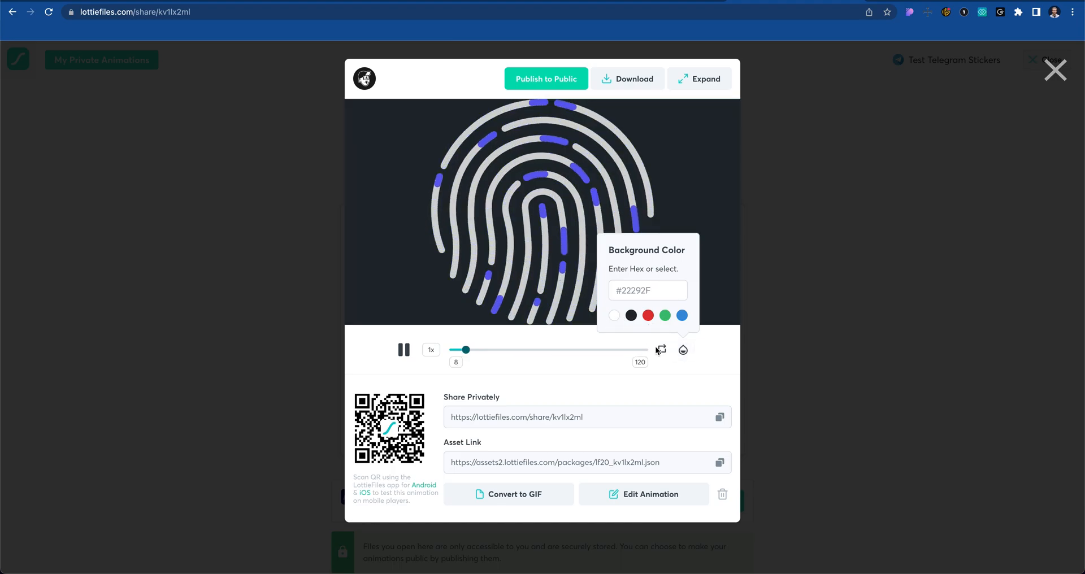
click(719, 250)
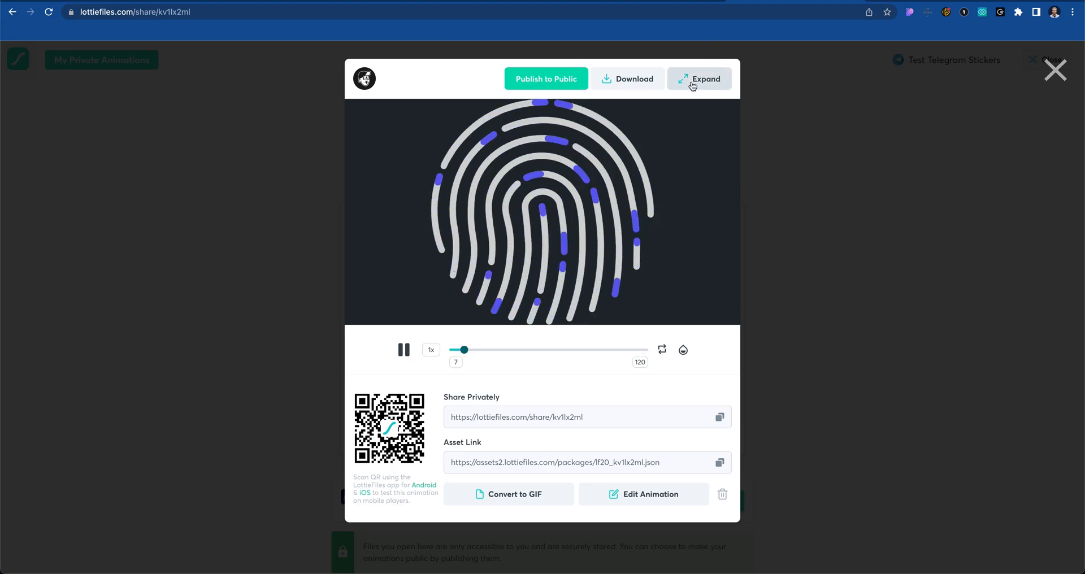
Expand the fingerprint animation preview, test its zoom control down to 99%, and leave the preview.
click(693, 86)
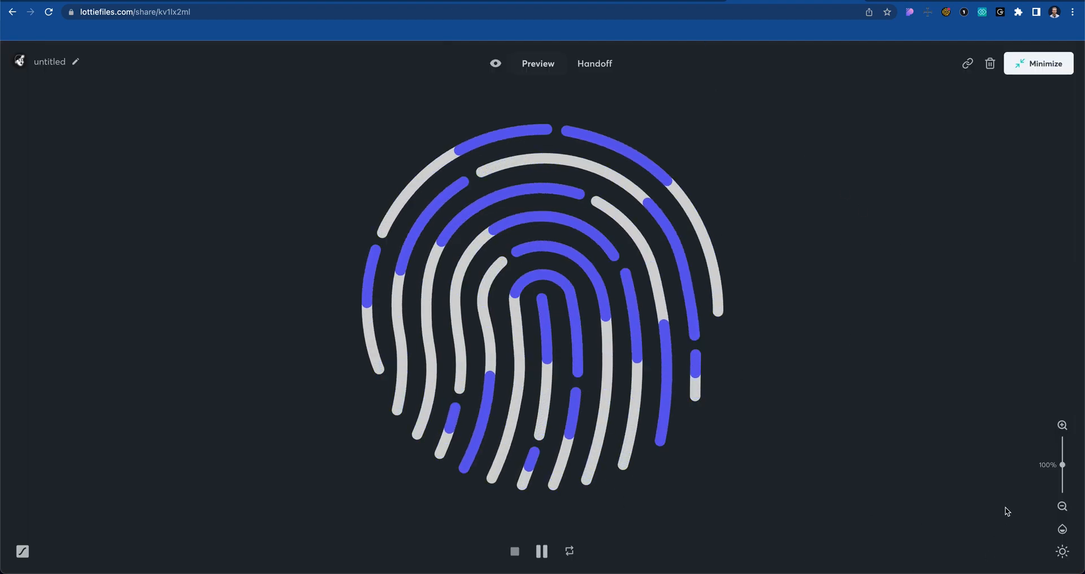
click(1063, 478)
mouse_move(1062, 480)
mouse_down()
mouse_move(1062, 428)
mouse_move(1063, 485)
mouse_move(1065, 469)
mouse_up()
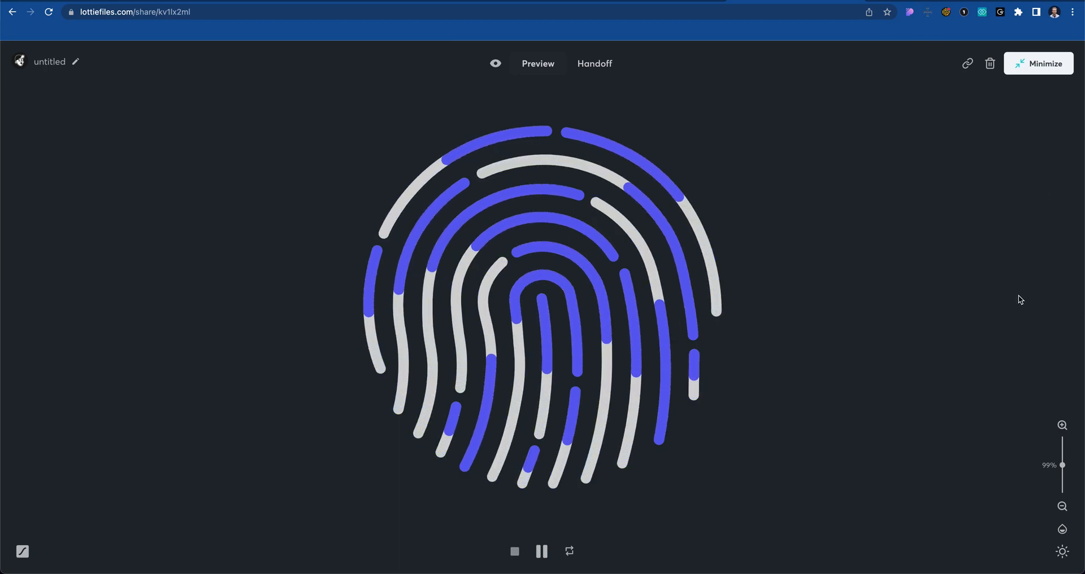
key(Escape)
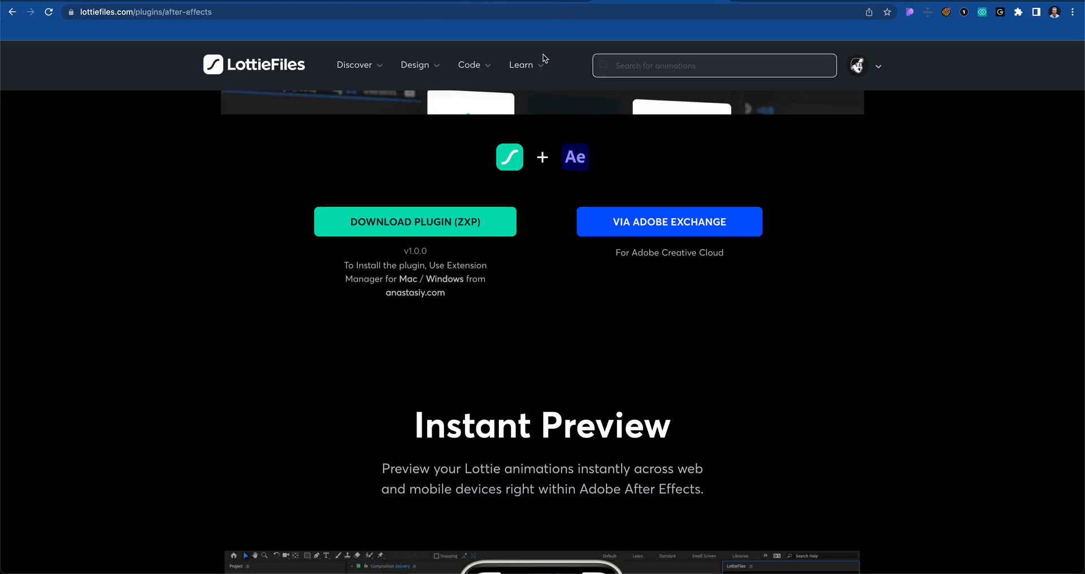
Open the LottieFiles Web Player page and go to its Generate Code section.
click(436, 67)
mouse_move(482, 58)
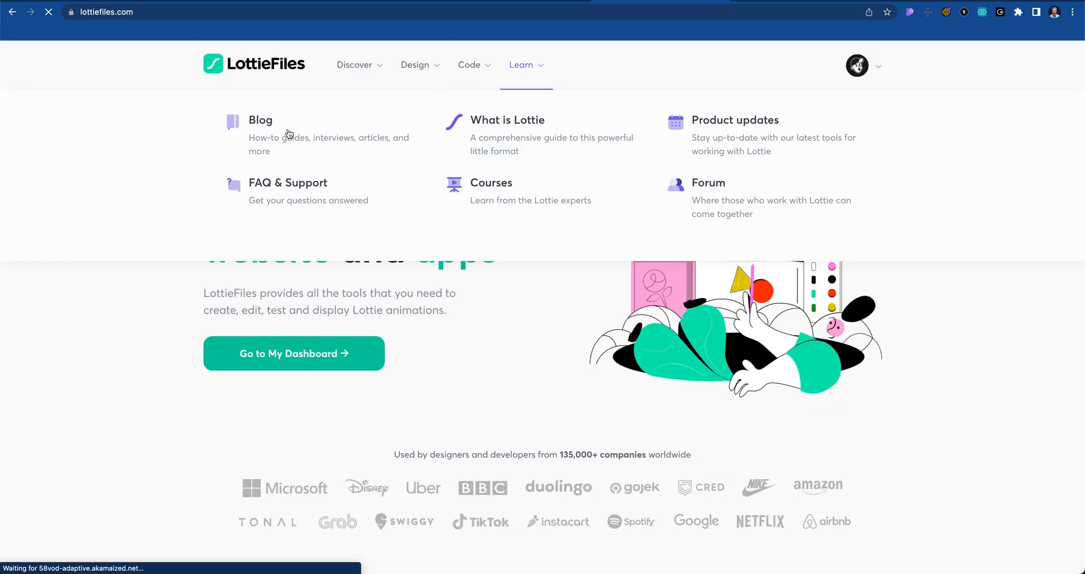
mouse_move(469, 85)
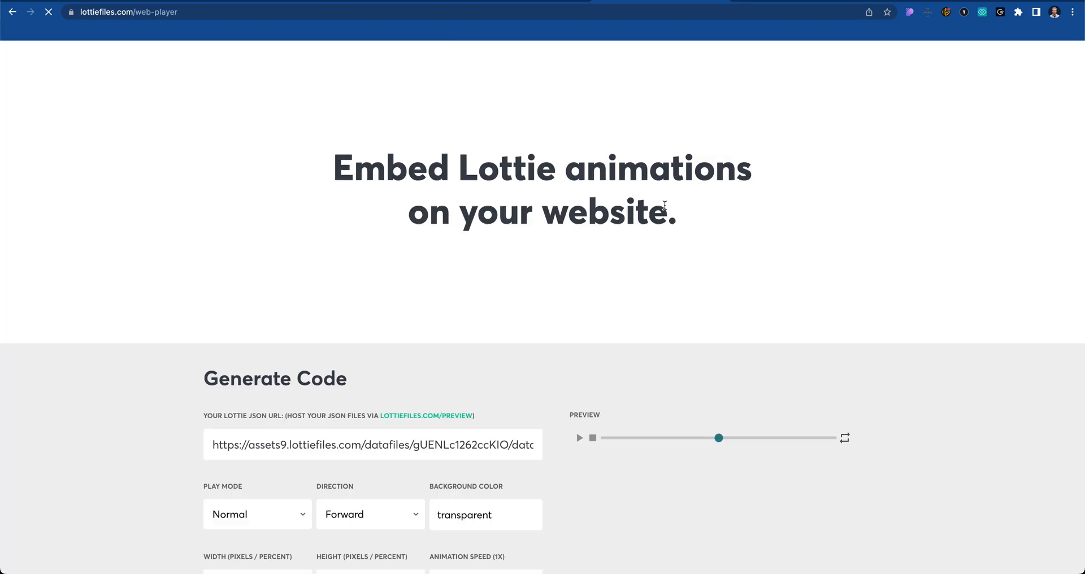
scroll(671, 355, down, 3)
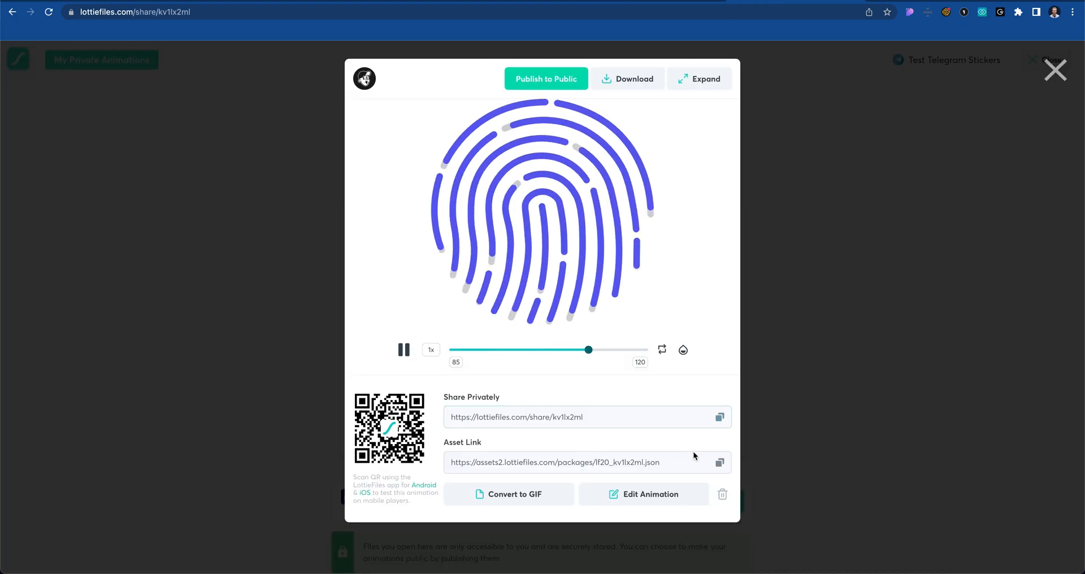
Copy the uploaded animation's asset link and paste it into the Lottie JSON URL of the Web Player code generator.
click(719, 463)
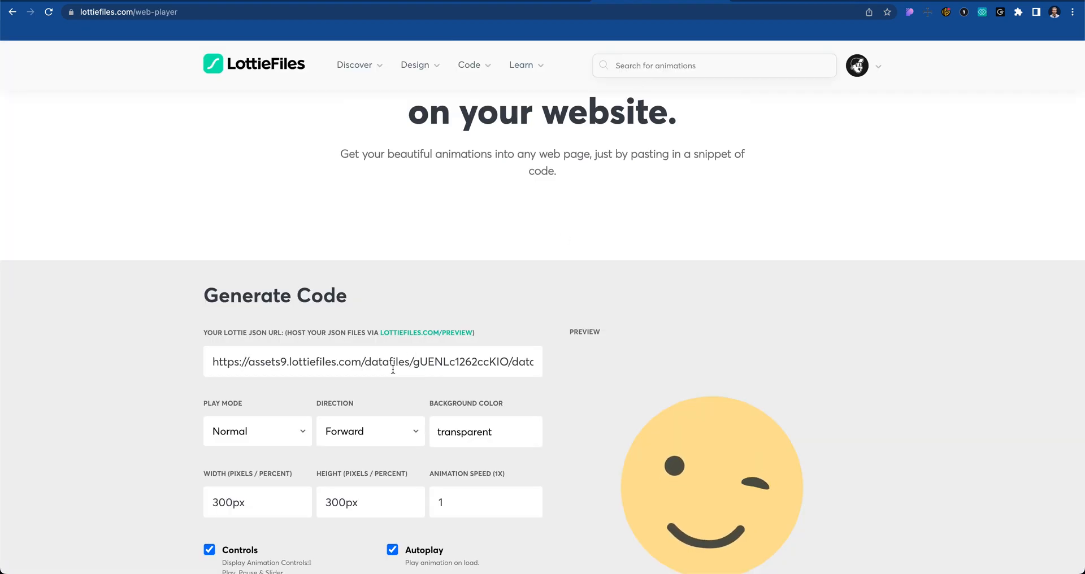
triple_click(527, 369)
key(super+v)
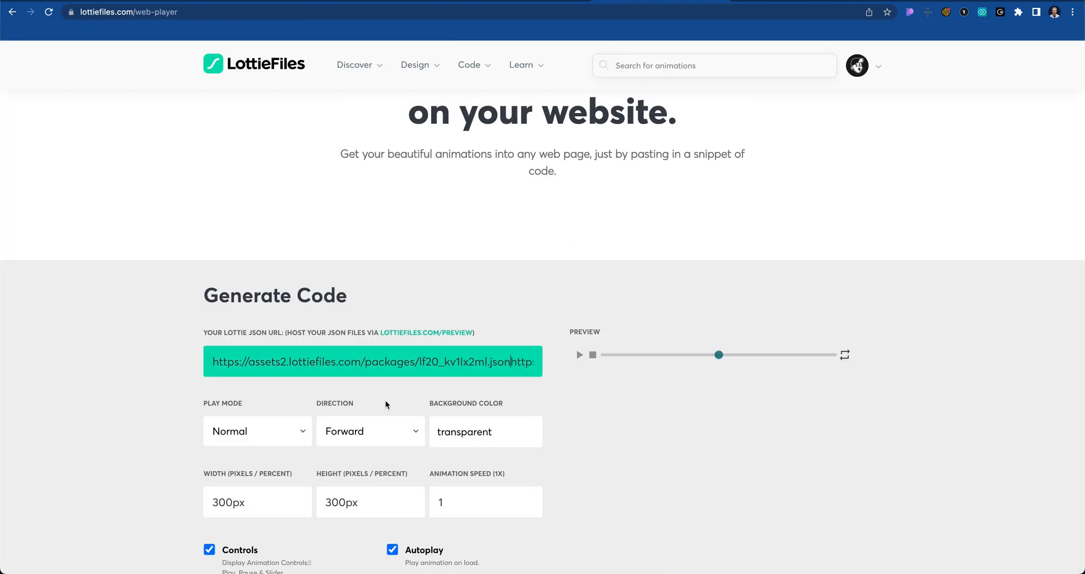
scroll(820, 395, down, 3)
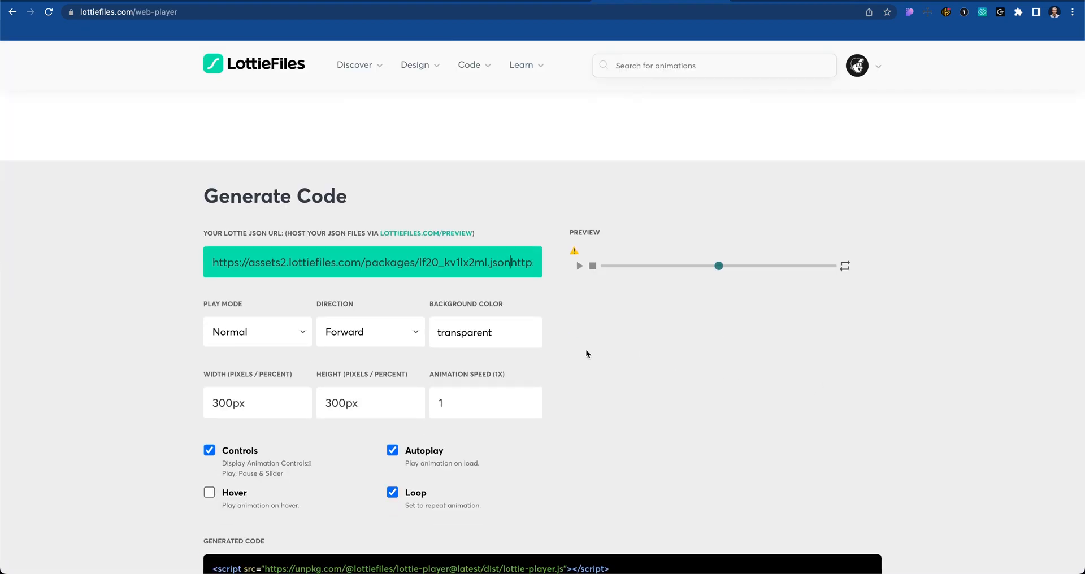
click(585, 354)
click(513, 262)
click(729, 293)
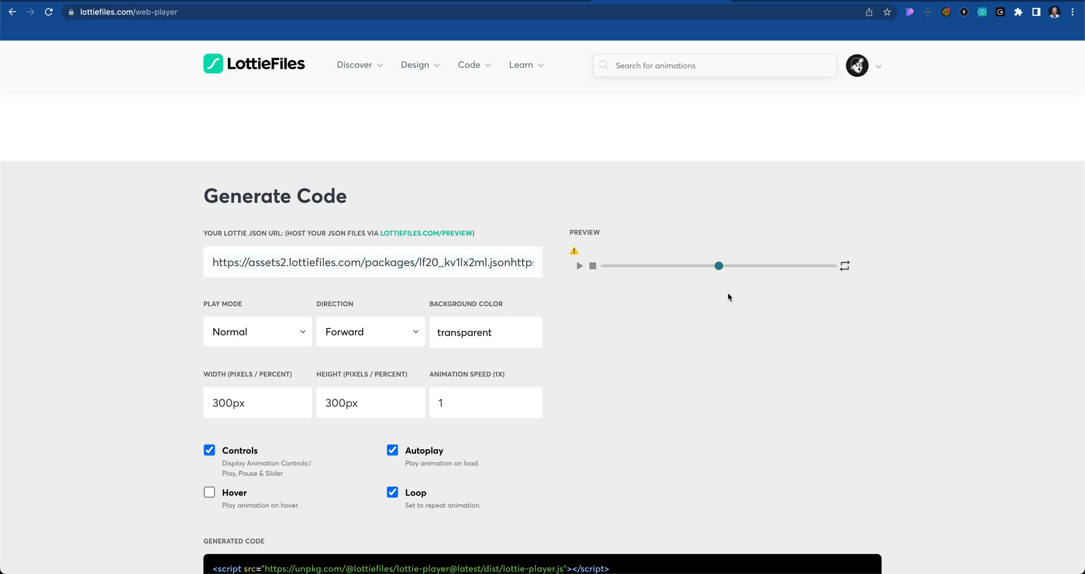
click(383, 262)
key(super+a)
key(BackSpace)
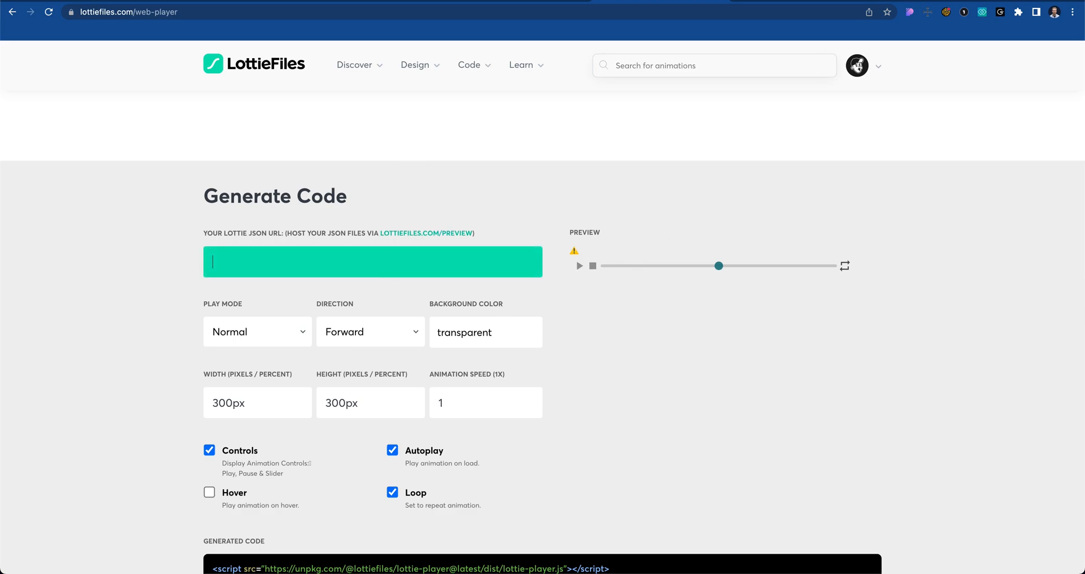
key(super+v)
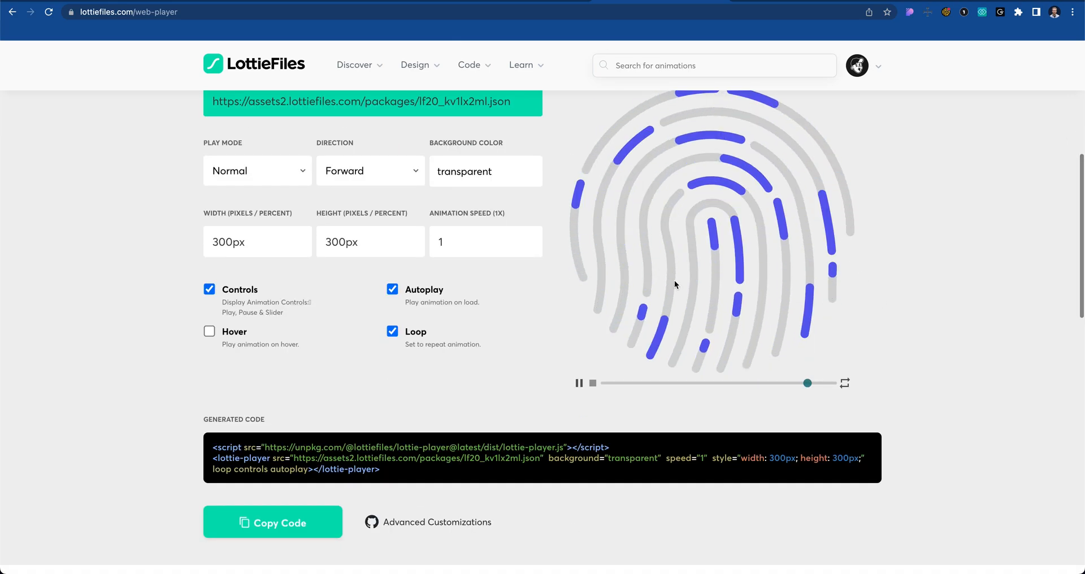
Highlight the generated embed code to review it, and turn off the player's Controls and Autoplay options.
drag(379, 470, 214, 447)
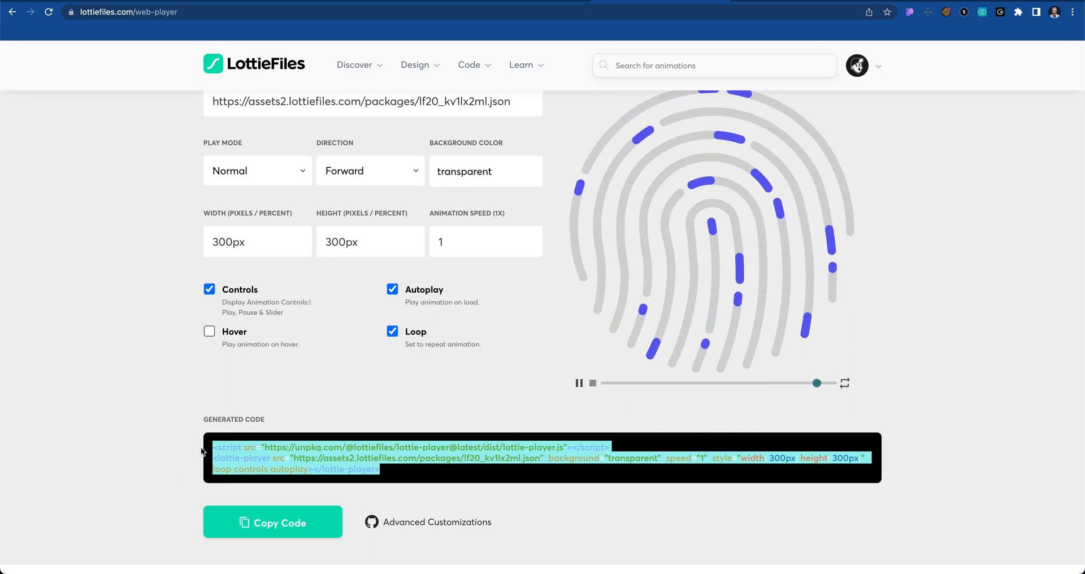
scroll(33, 467, up, 1)
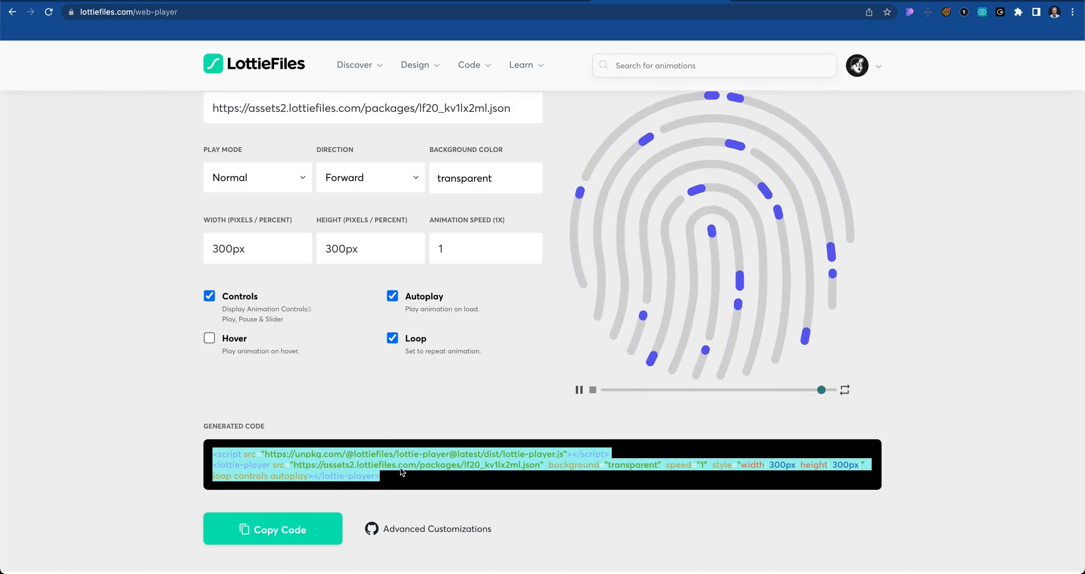
click(216, 300)
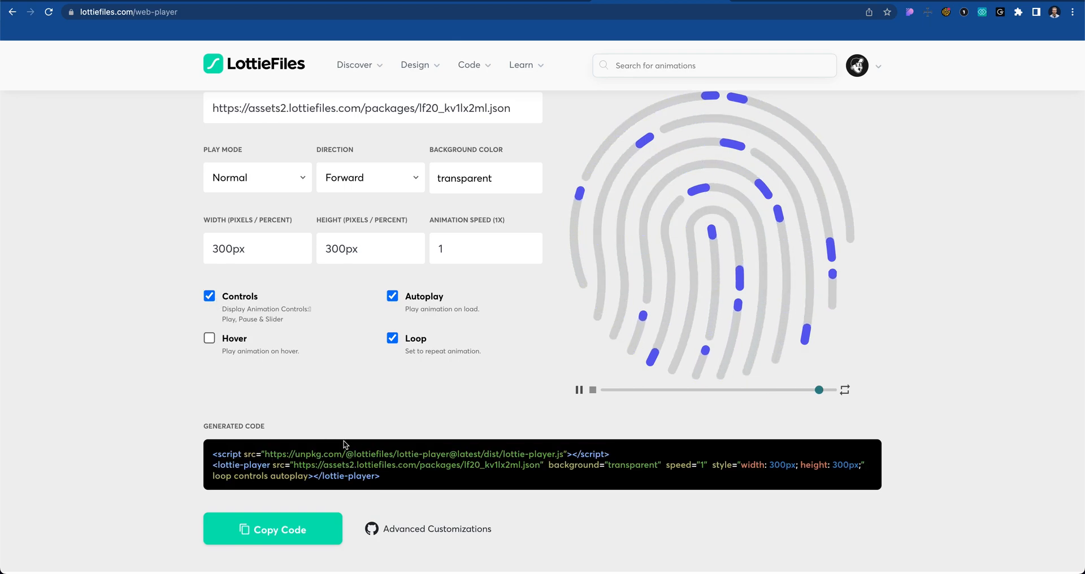
click(207, 298)
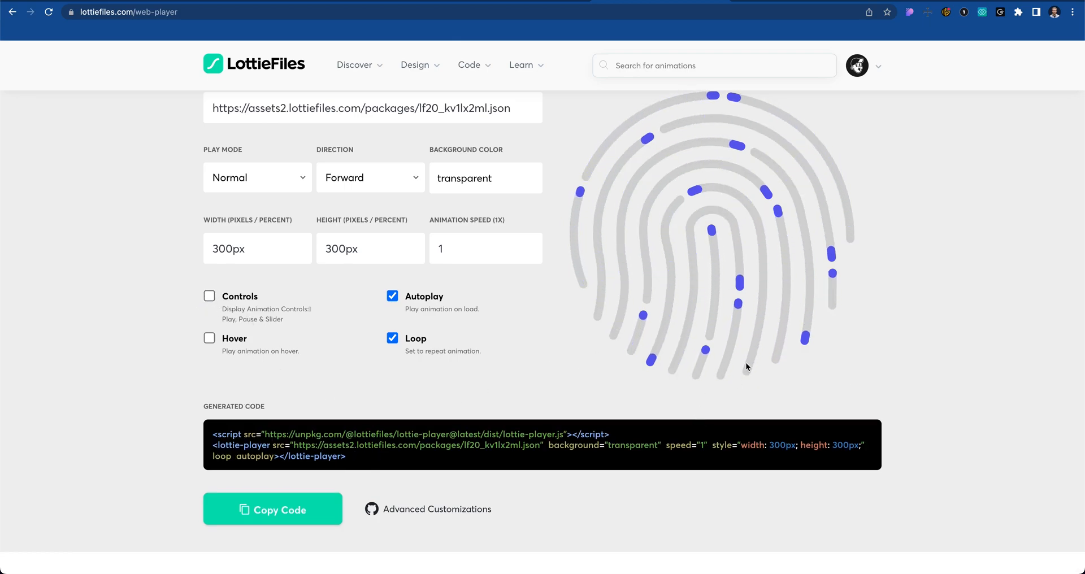
click(397, 297)
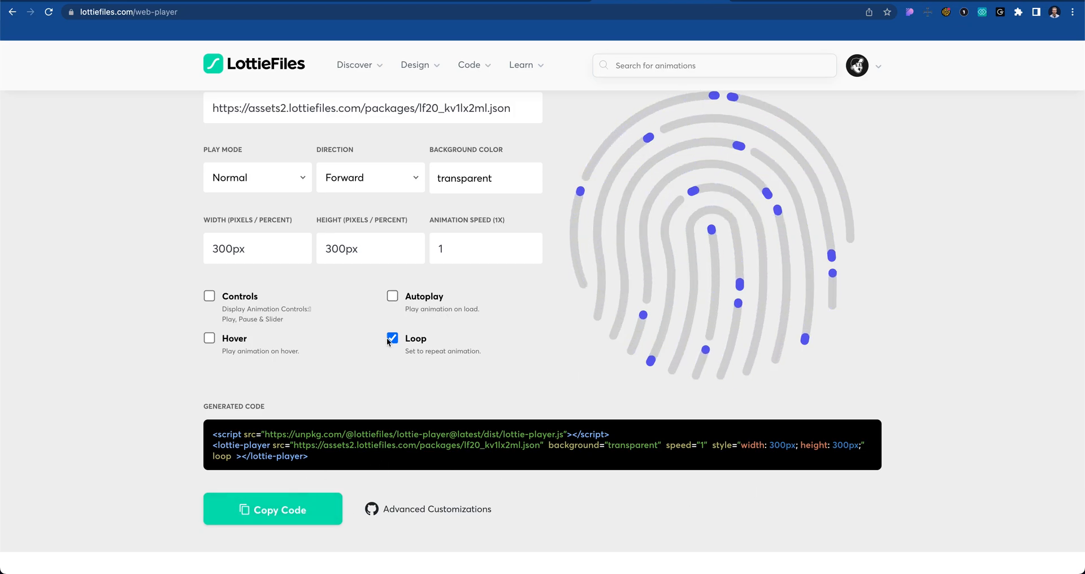
Open the Interactivity Guide from the LottieFiles code resources.
scroll(385, 381, up, 5)
mouse_move(463, 71)
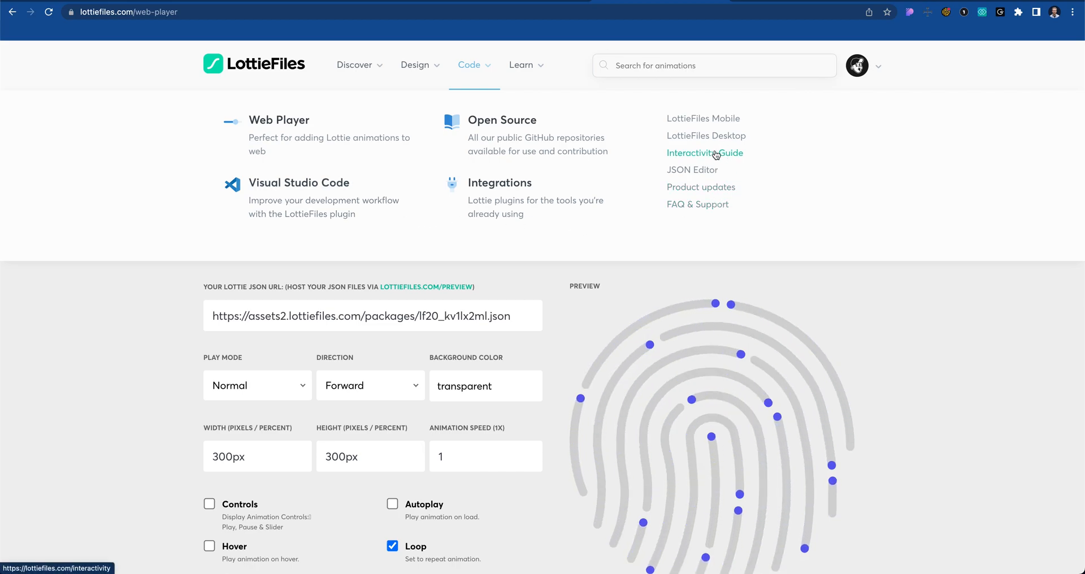
click(732, 158)
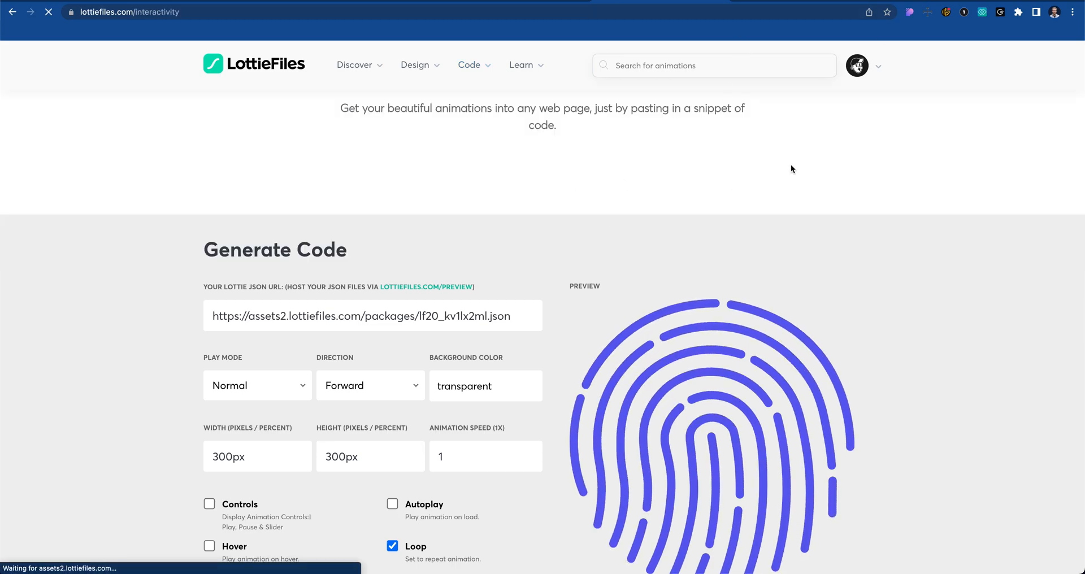
Examine the Interactivity Guide's installation notes and its scroll-driven examples, including container, offset and segment-looping animations.
scroll(760, 359, down, 3)
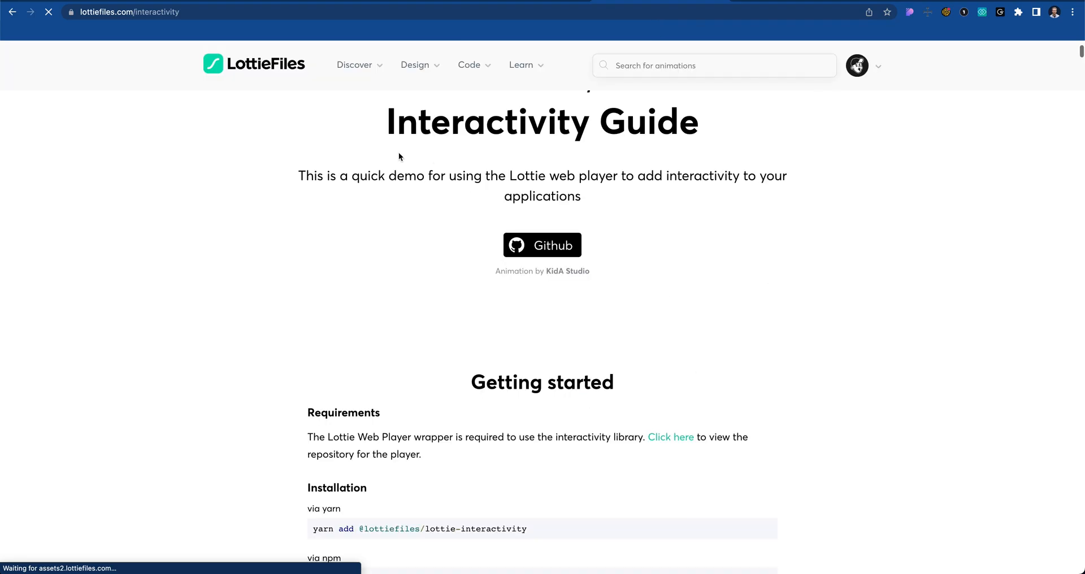
scroll(700, 361, down, 4)
scroll(697, 367, down, 20)
scroll(562, 158, down, 12)
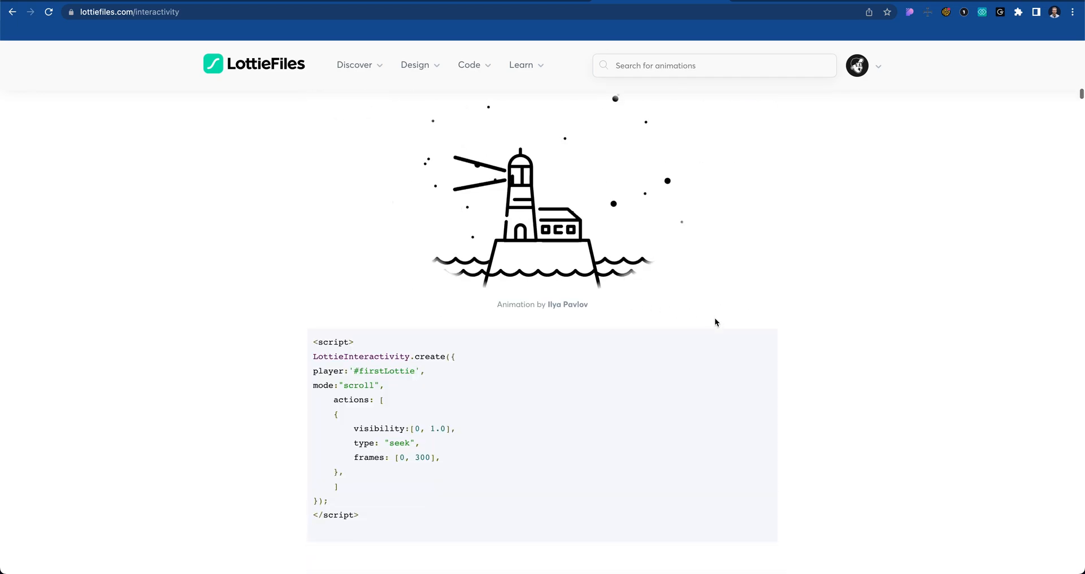
scroll(516, 206, up, 3)
scroll(572, 364, down, 12)
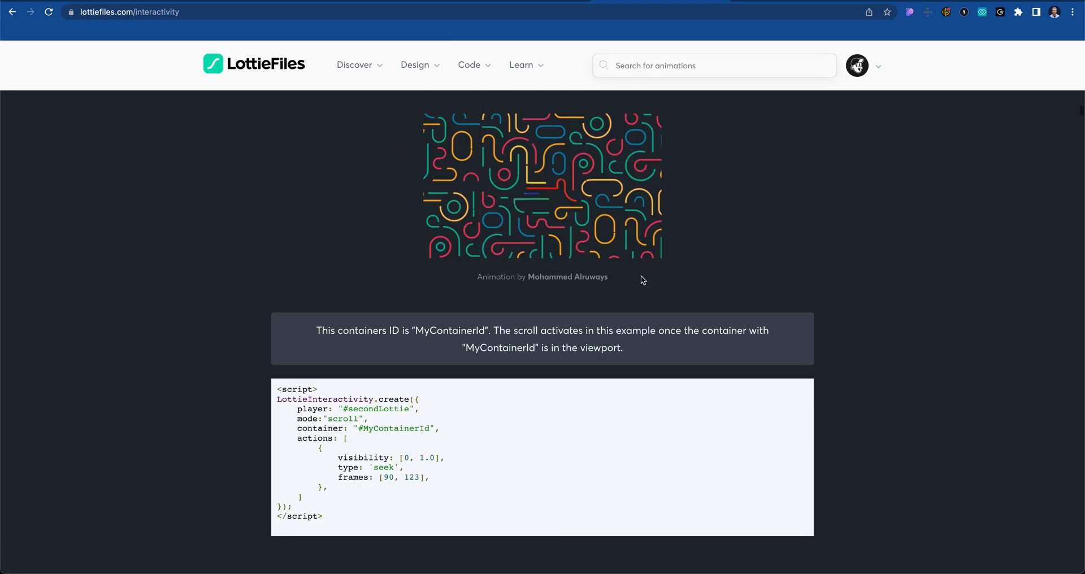
scroll(553, 299, down, 7)
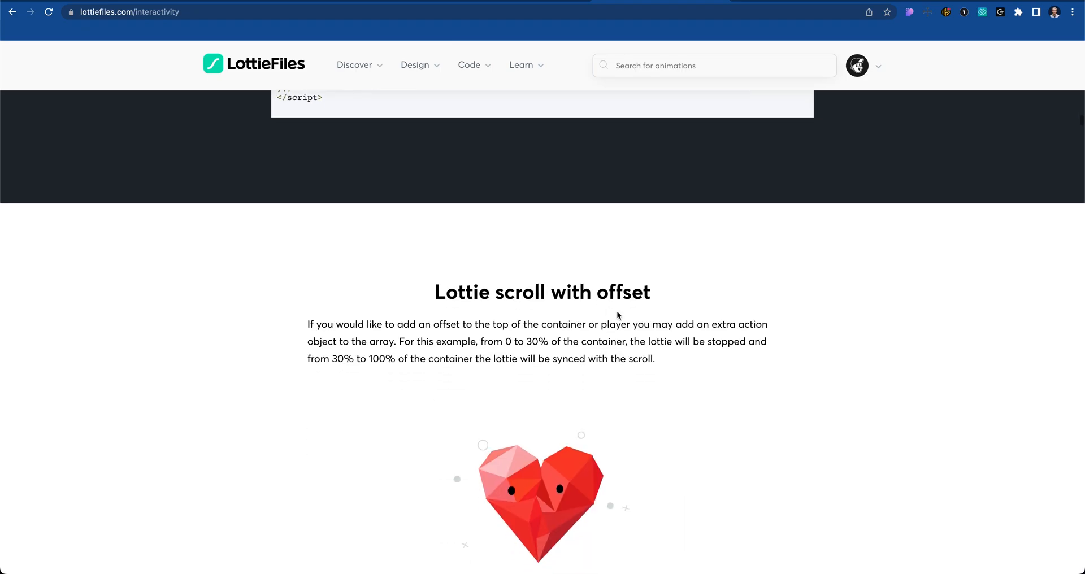
scroll(622, 315, down, 3)
scroll(623, 316, down, 10)
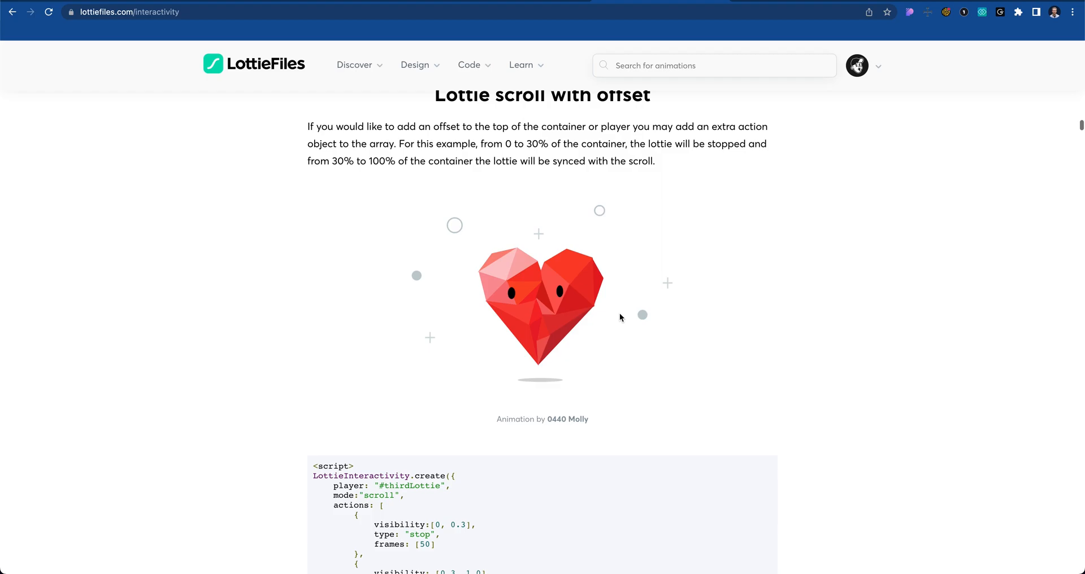
scroll(618, 315, down, 15)
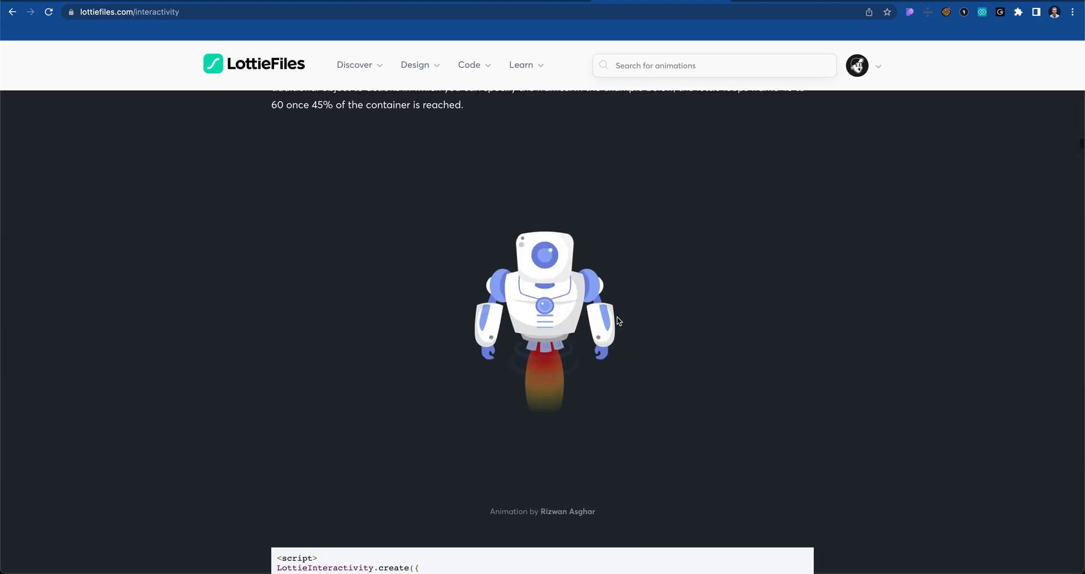
Examine the guide's cursor-driven examples: playing segments on hover, syncing with horizontal cursor movement and playing on click.
scroll(620, 323, down, 12)
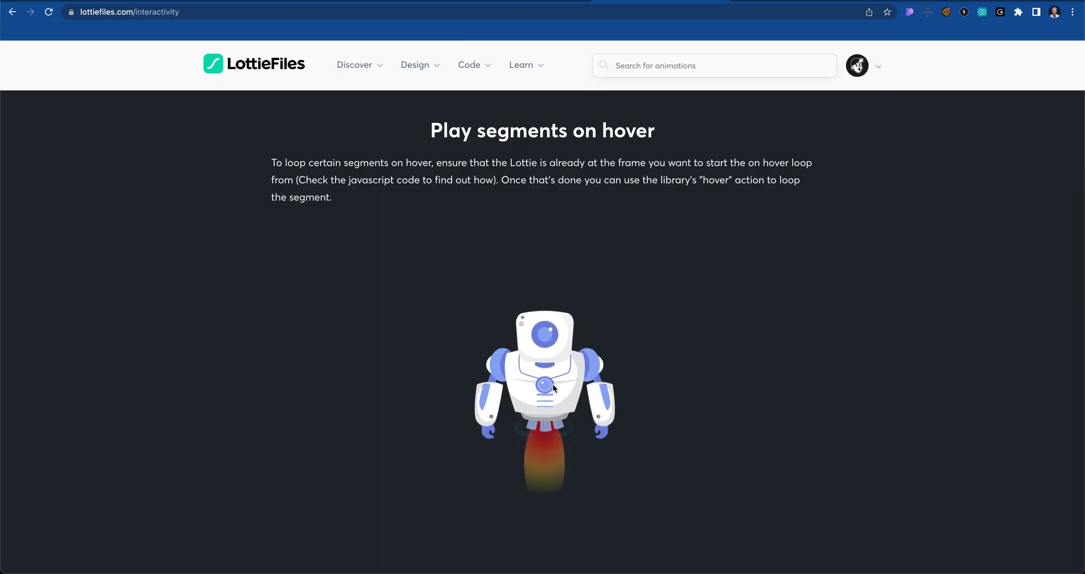
mouse_move(600, 362)
scroll(526, 428, down, 19)
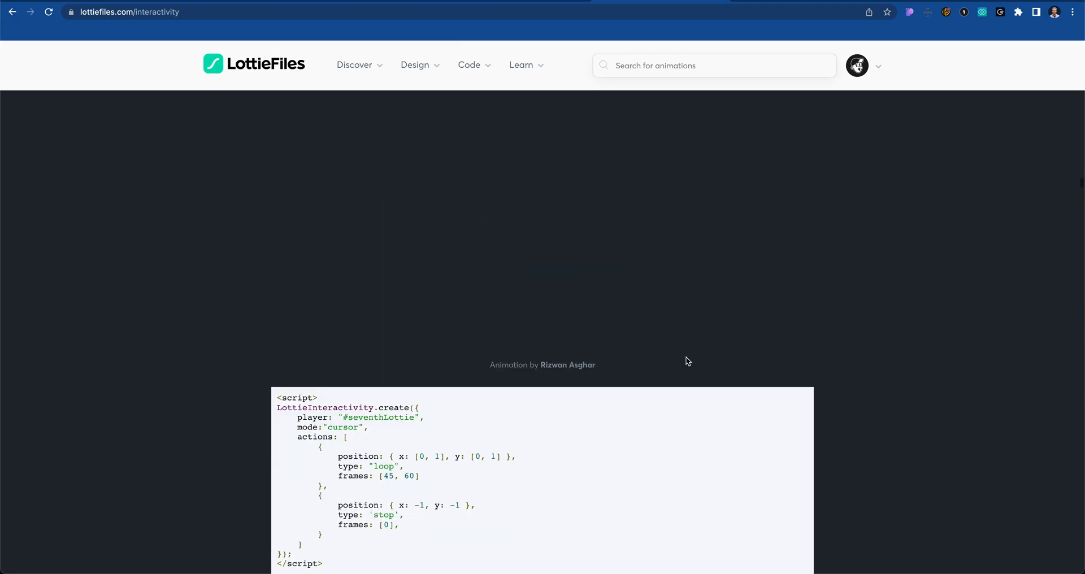
scroll(723, 362, down, 10)
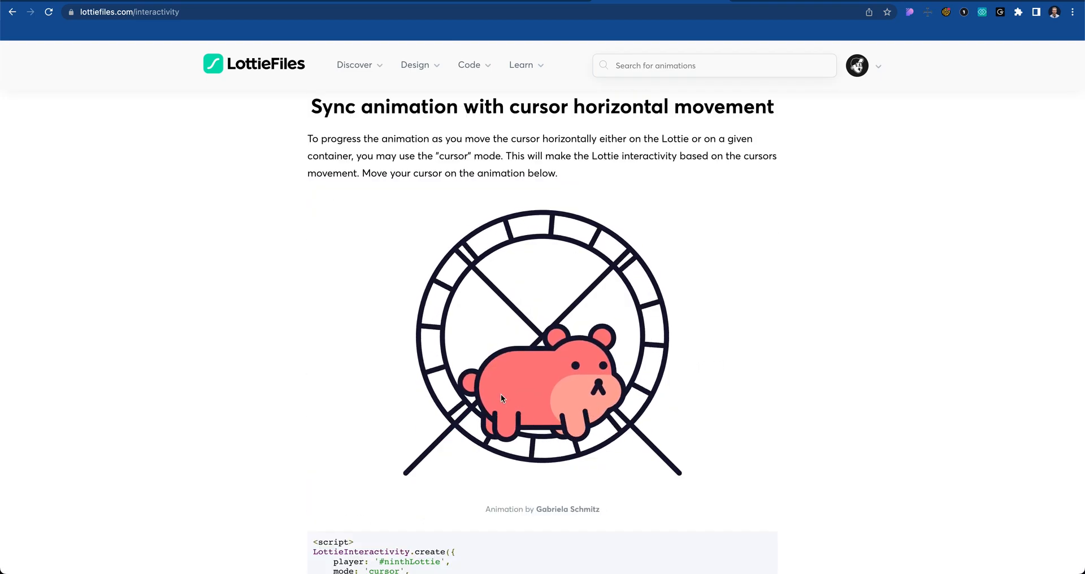
scroll(745, 334, down, 12)
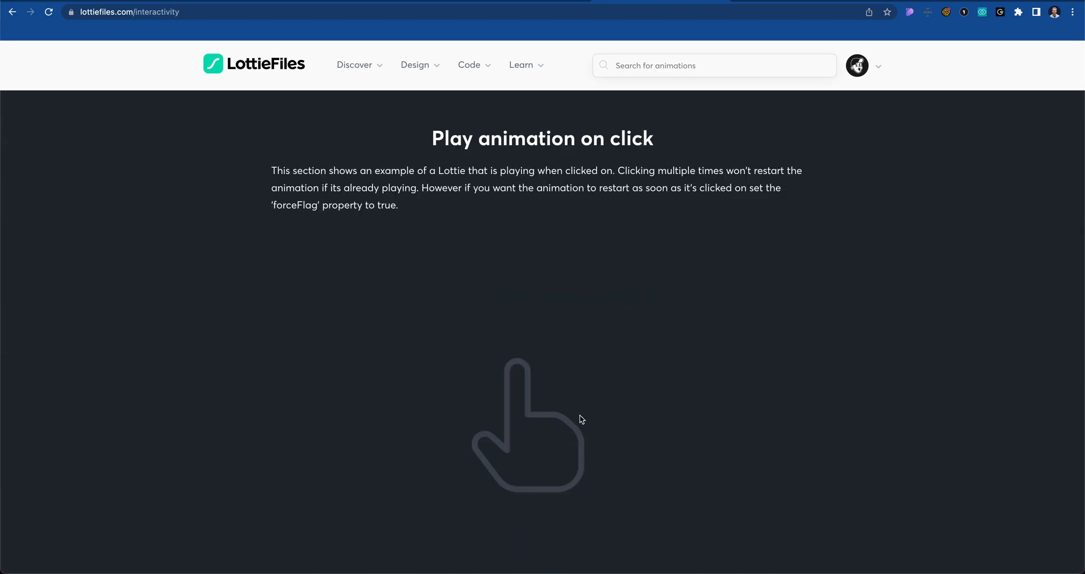